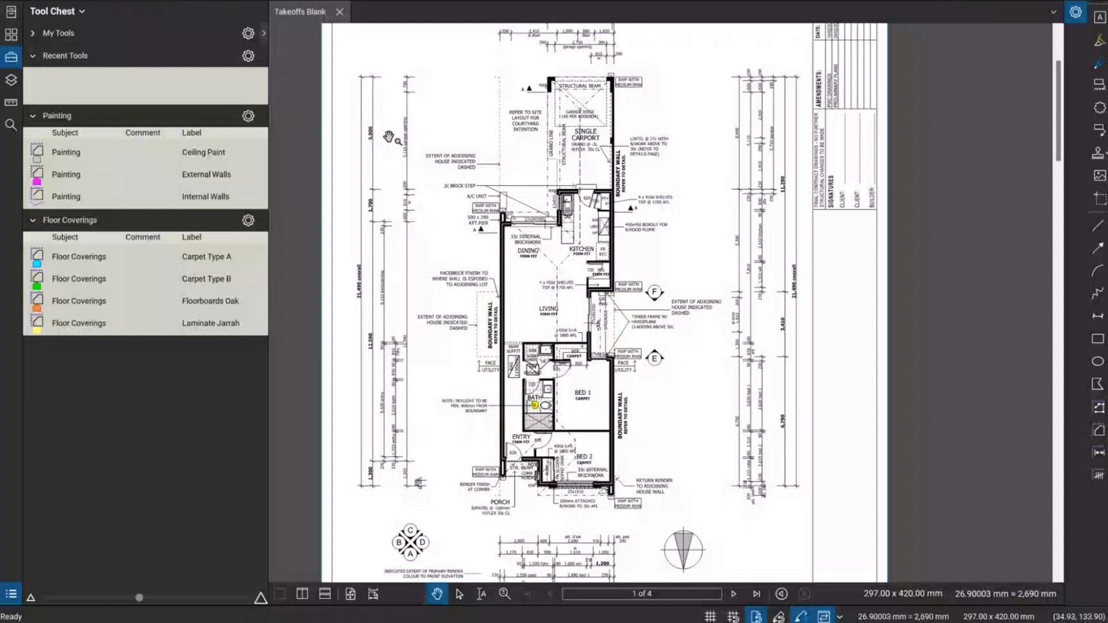
- Set the scale of page 1 to the preset 1:100 in the measurement settings
left_click(11, 102)
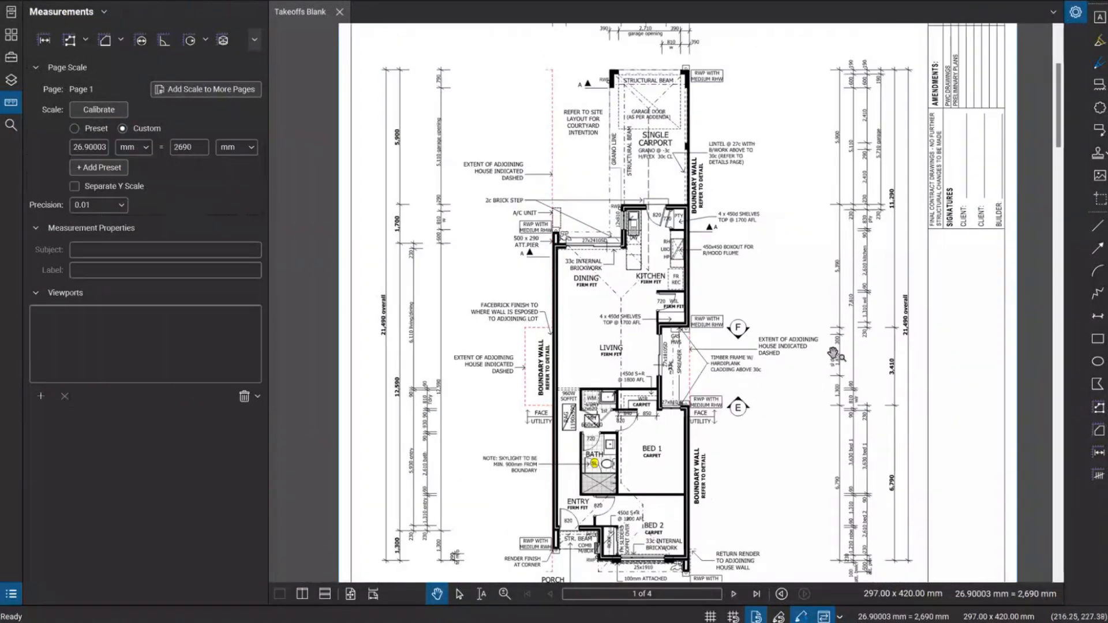
scroll(834, 353, "down", 2)
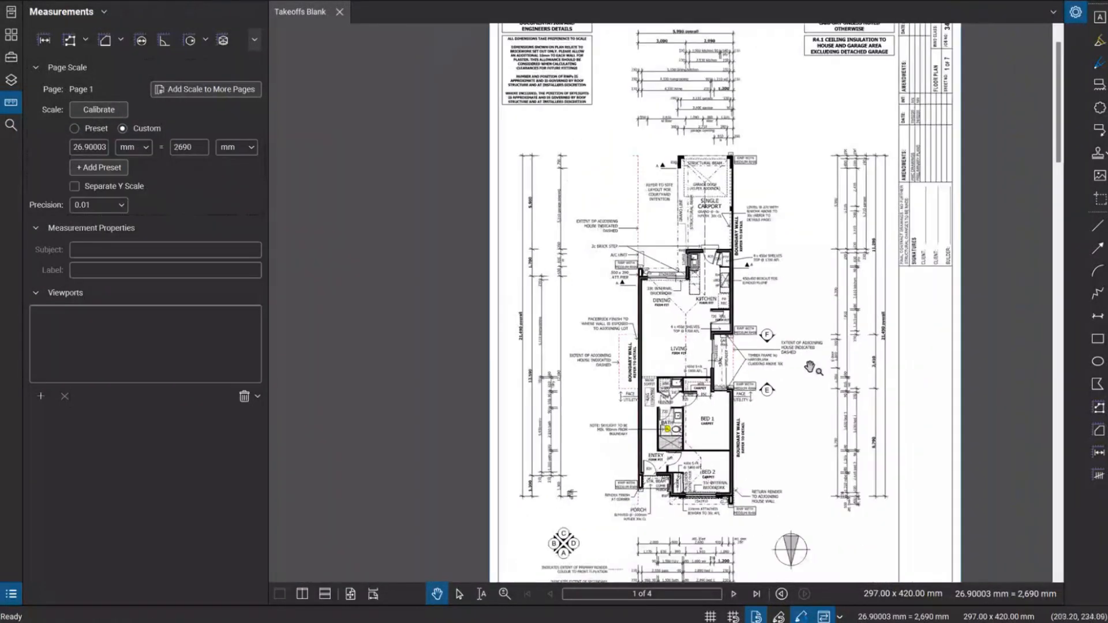
scroll(809, 367, "down", 3)
left_click(75, 128)
left_click(102, 145)
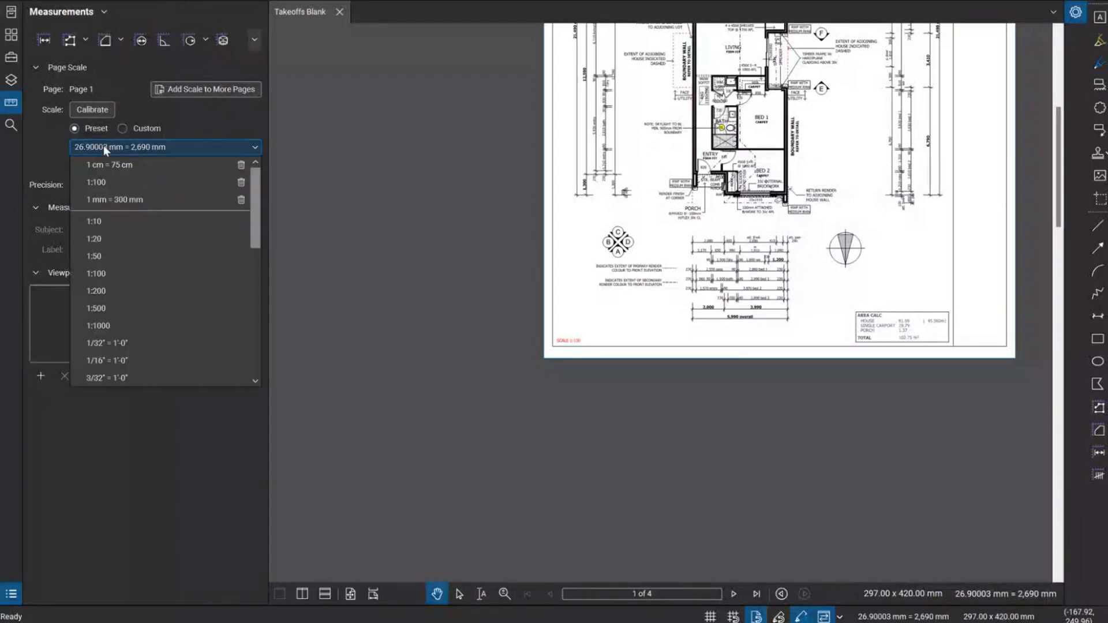
left_click(114, 274)
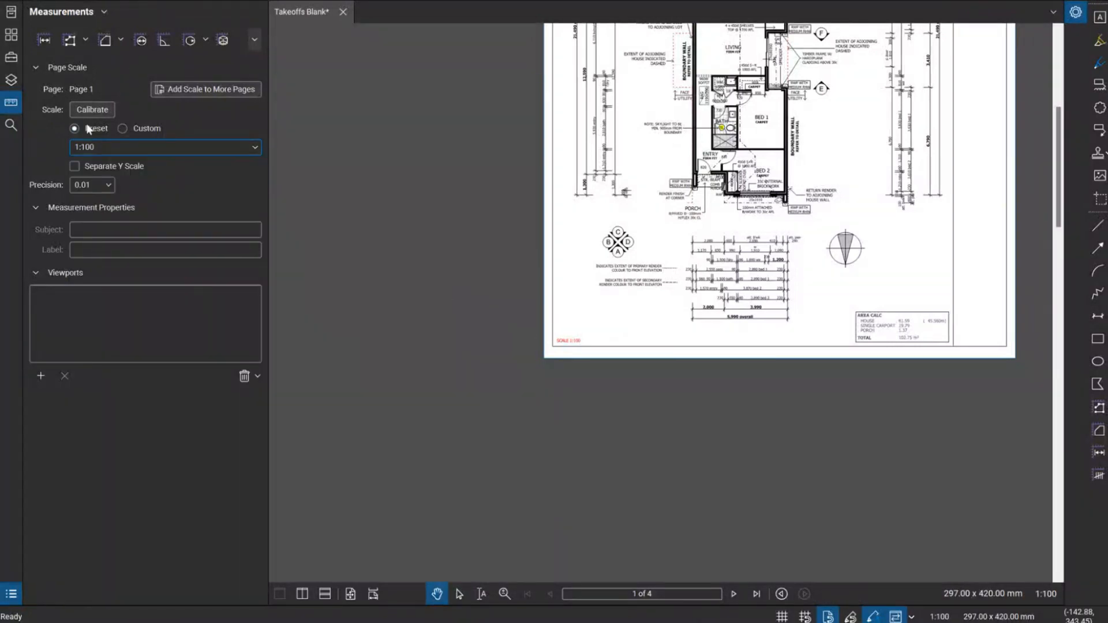
left_click(116, 146)
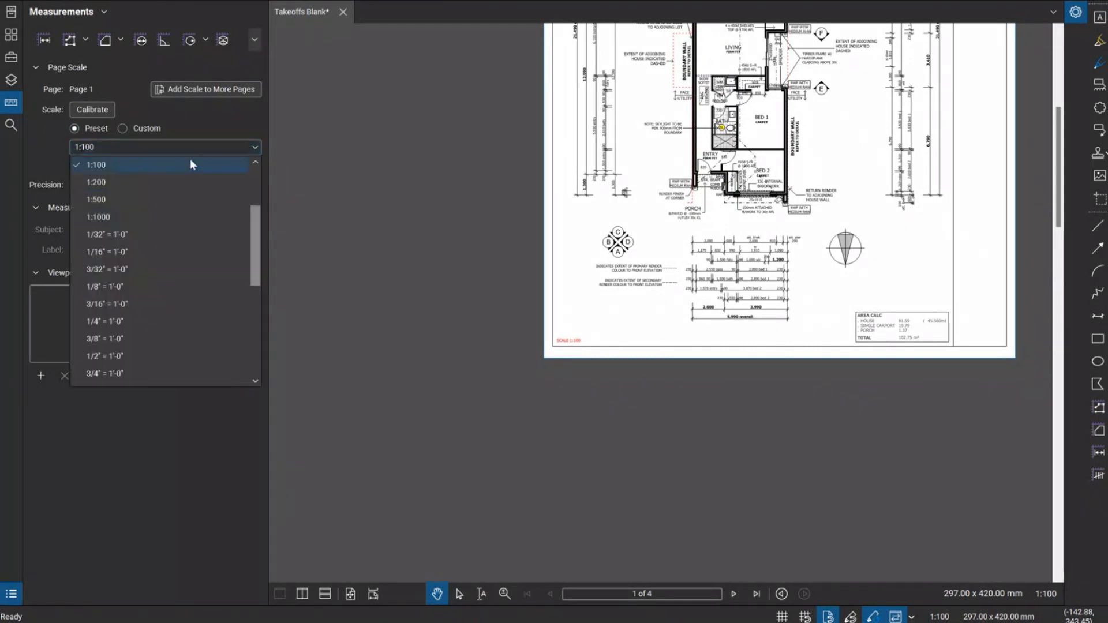
left_click(165, 168)
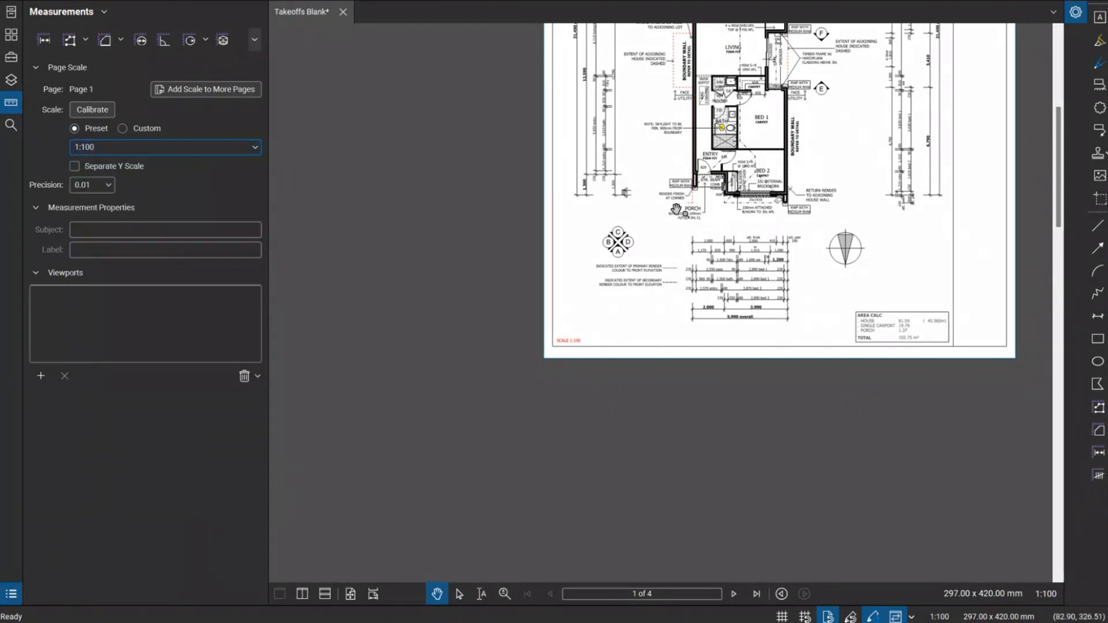
scroll(614, 322, "up", 2)
left_click(93, 109)
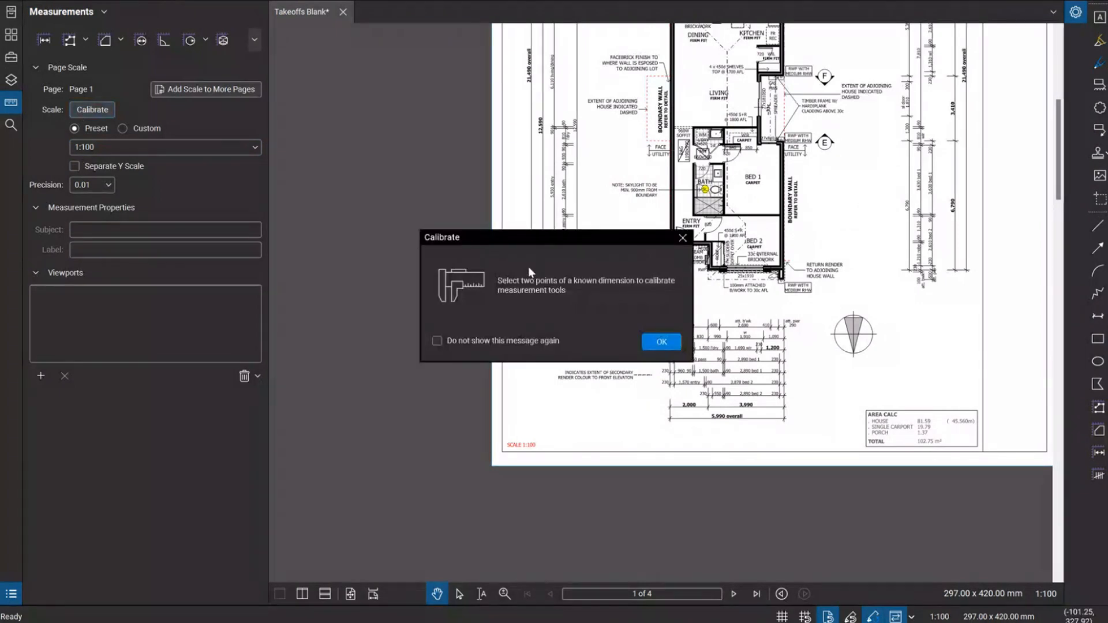
left_click(683, 238)
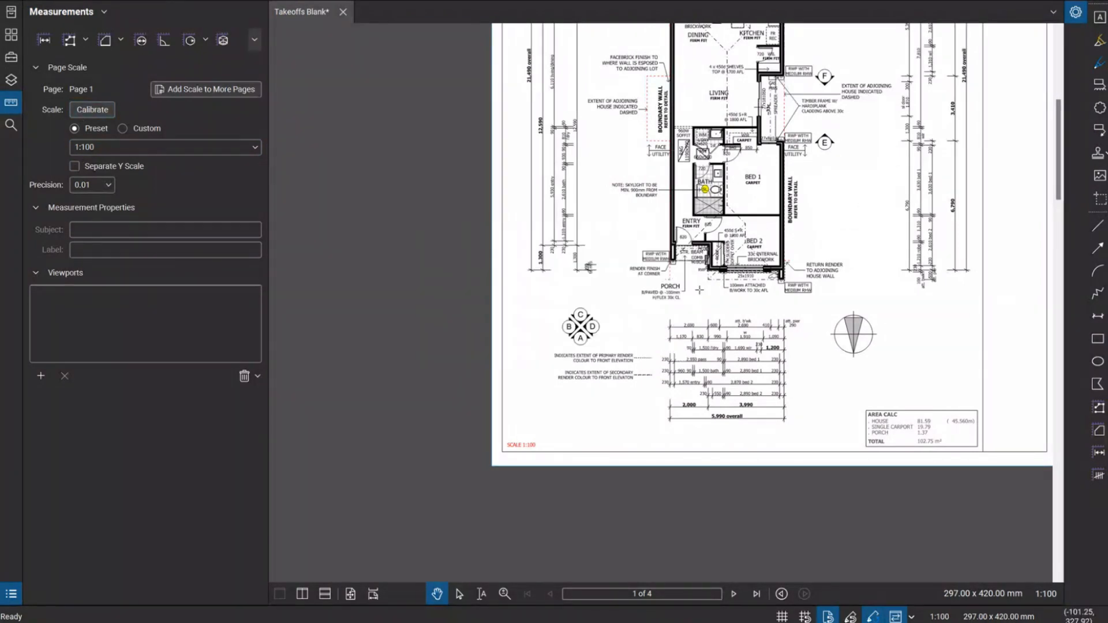
- Check the scale by measuring the length of the overall-width dimension line below the floor plan, and delete that measurement
left_click_drag(573, 53, 526, 238)
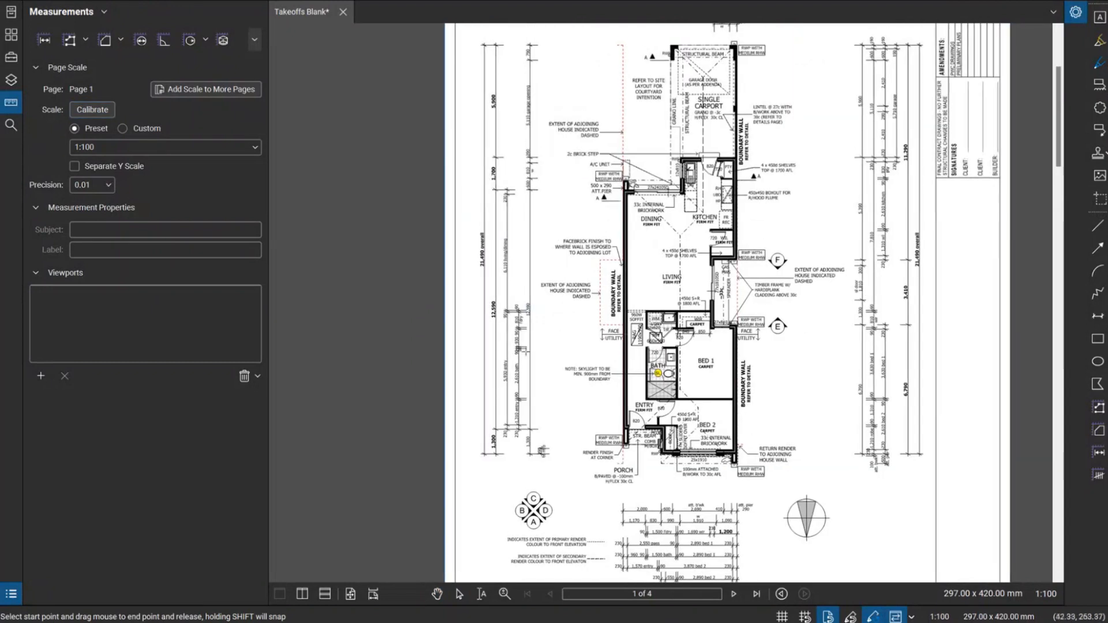
scroll(802, 415, "down", 2)
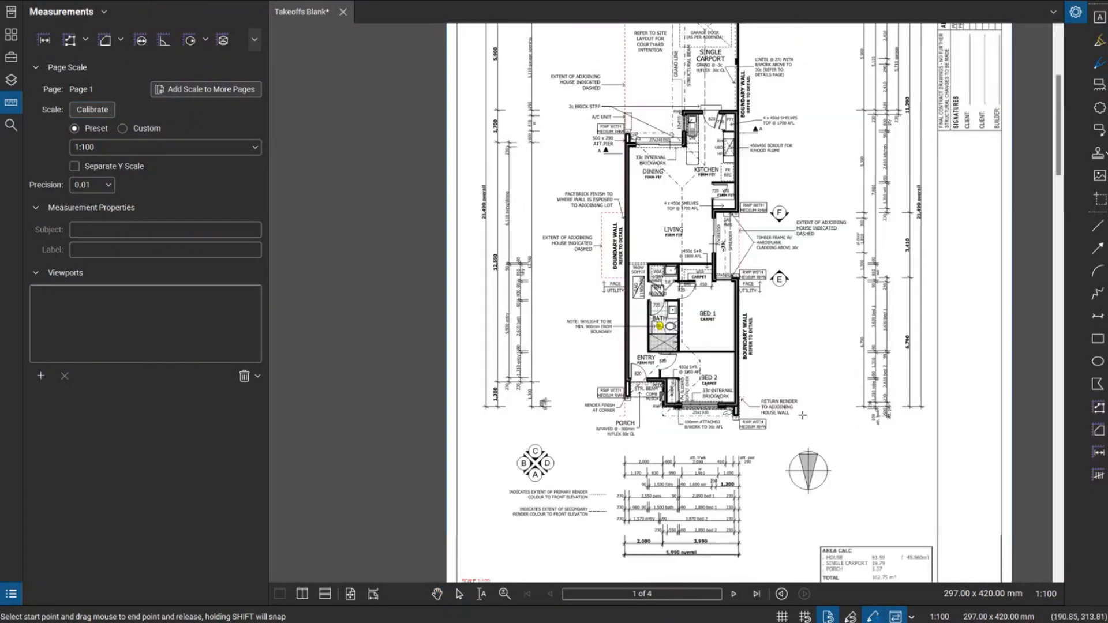
scroll(802, 415, "down", 2)
mouse_move(823, 441)
left_mouse_down()
mouse_move(780, 415)
mouse_move(768, 443)
left_mouse_up()
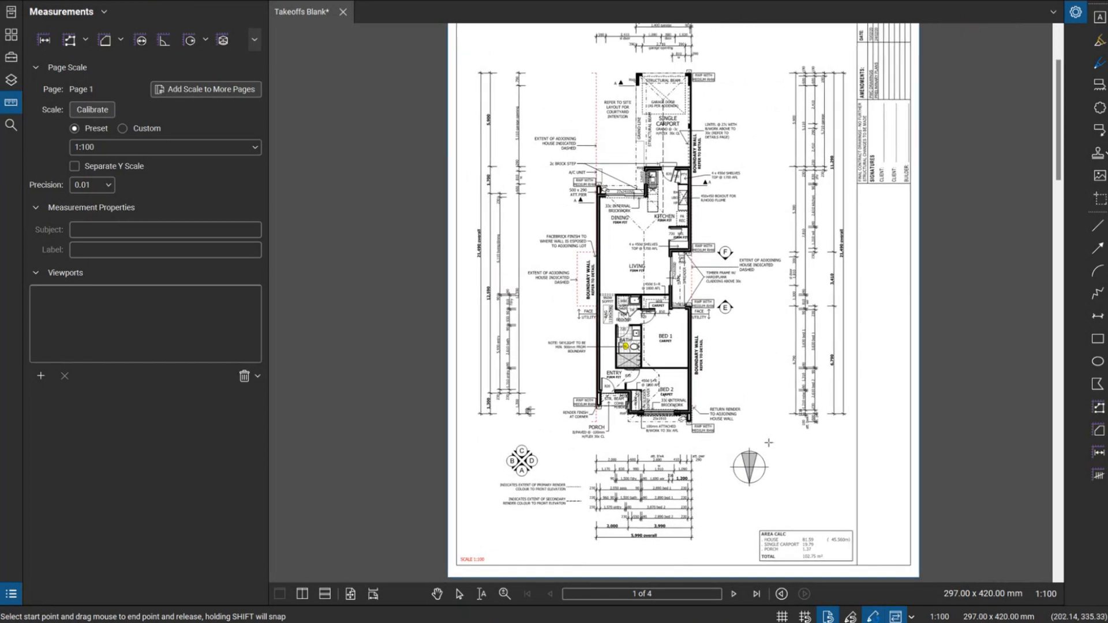
scroll(626, 375, "up", 1)
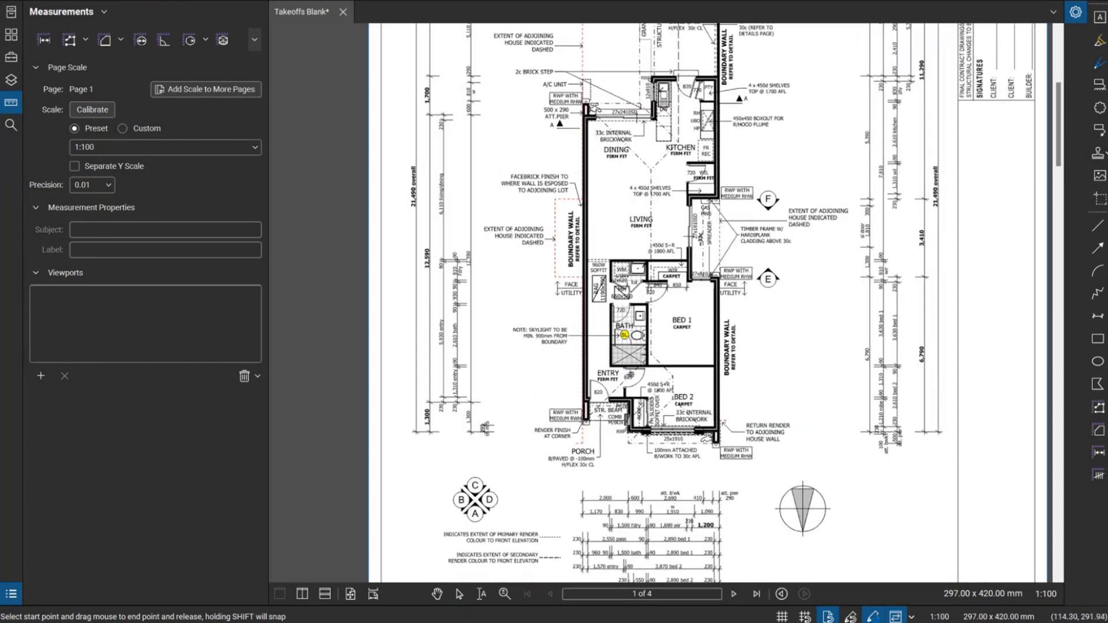
scroll(697, 313, "down", 5)
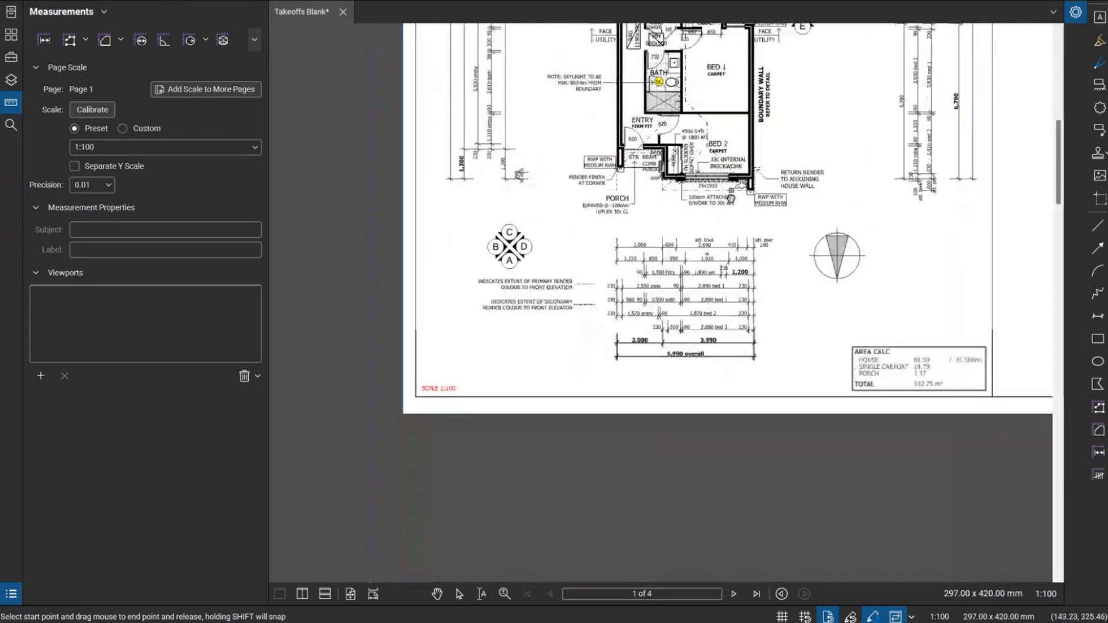
scroll(697, 313, "up", 1)
scroll(697, 314, "up", 1)
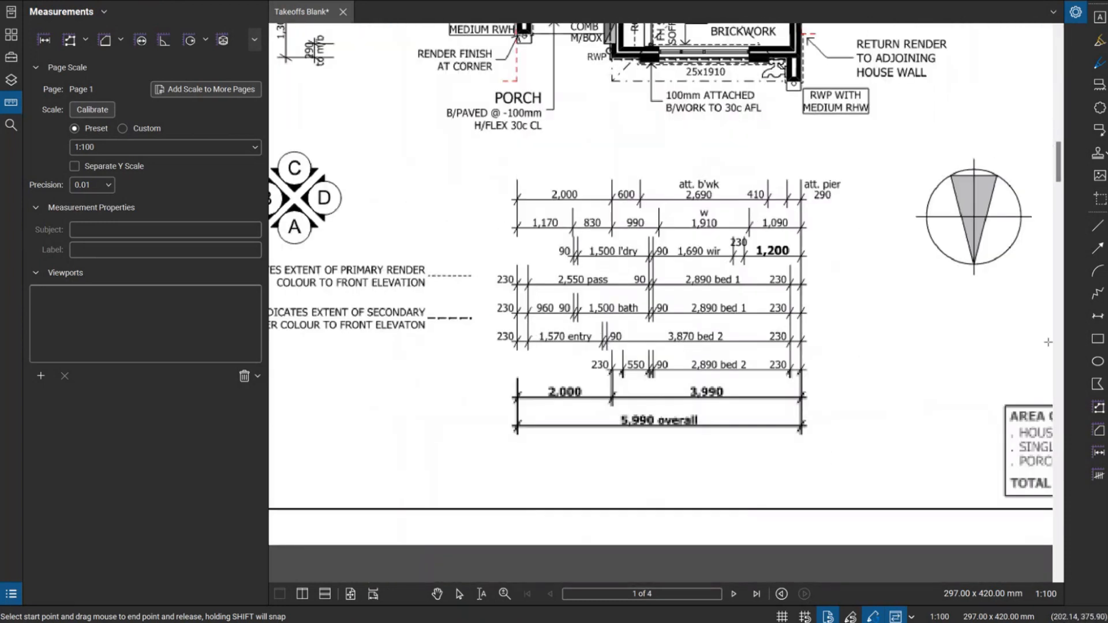
left_click(1098, 452)
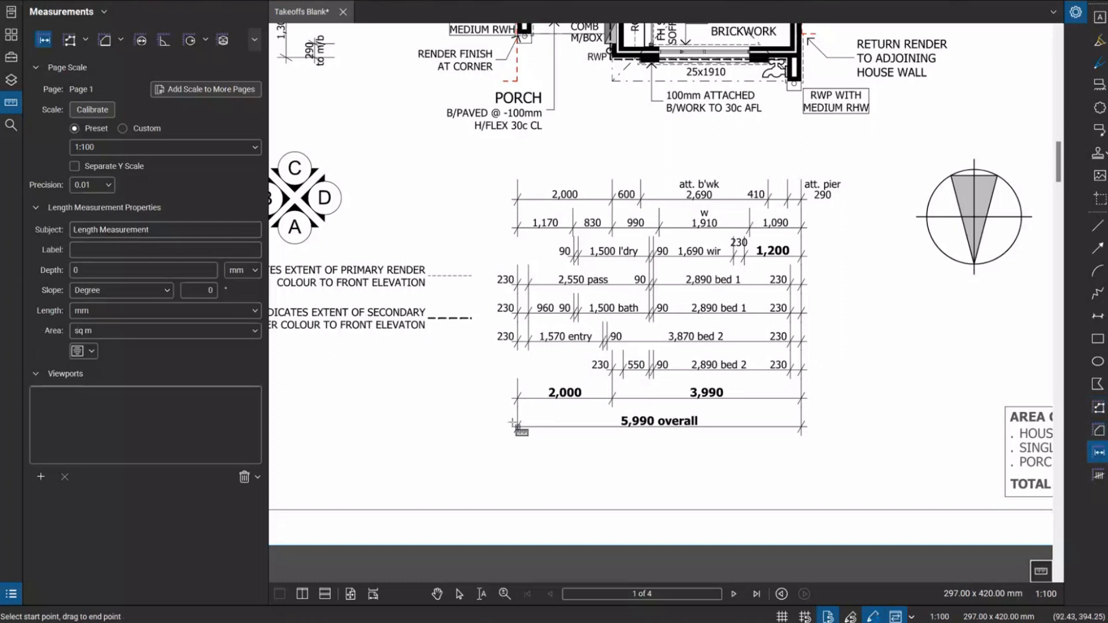
left_click_drag(517, 428, 800, 428)
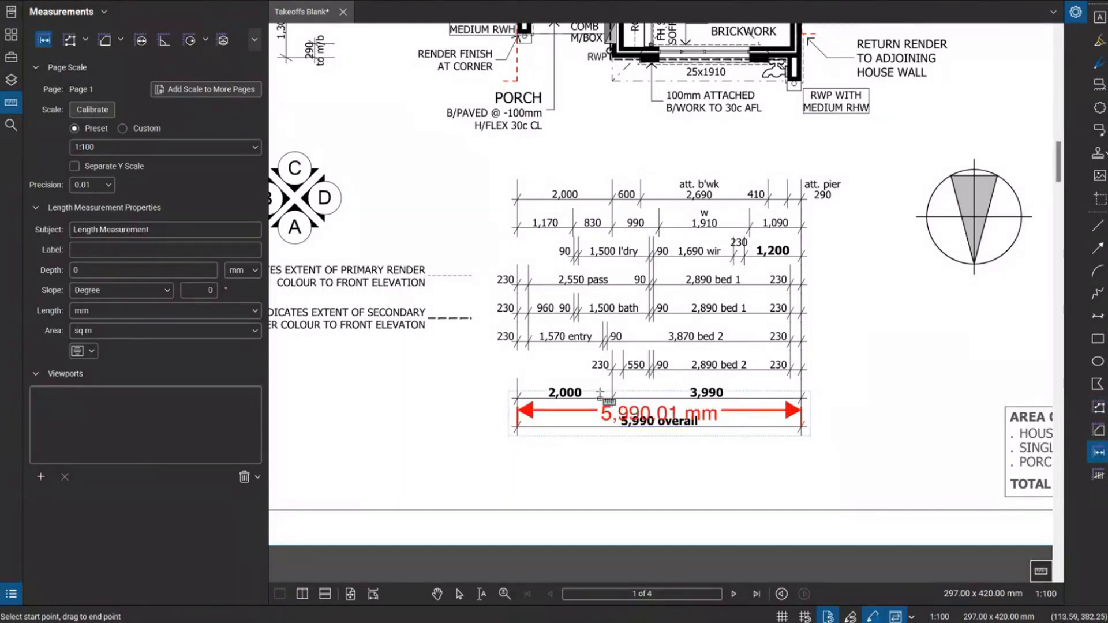
key("Escape")
left_click(653, 426)
key("Delete")
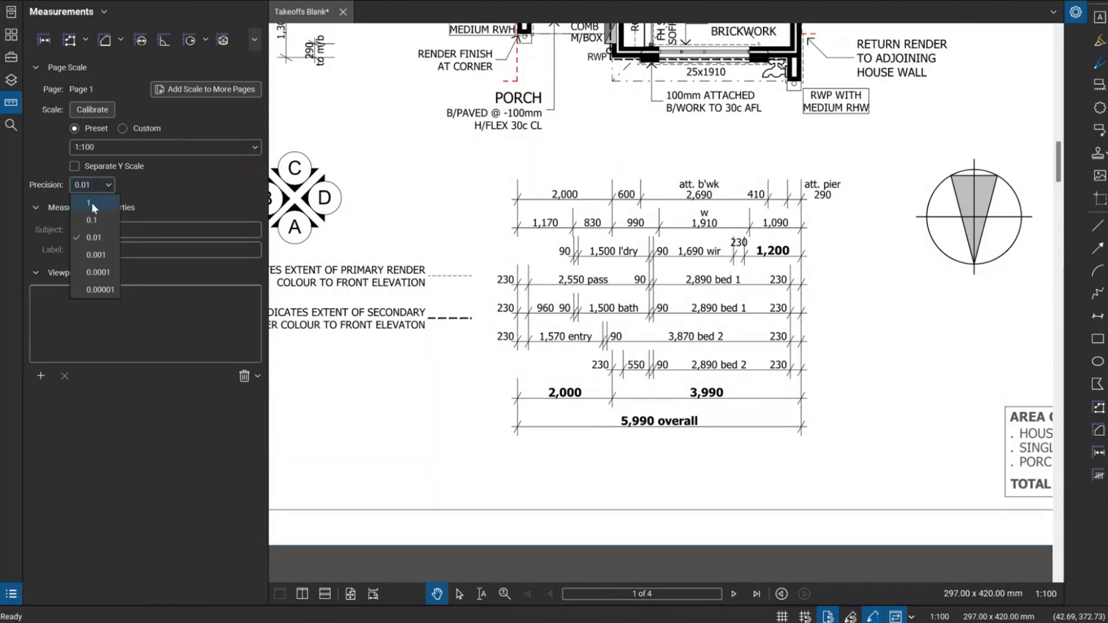
- Set the page's measurement precision to 1
left_click(91, 202)
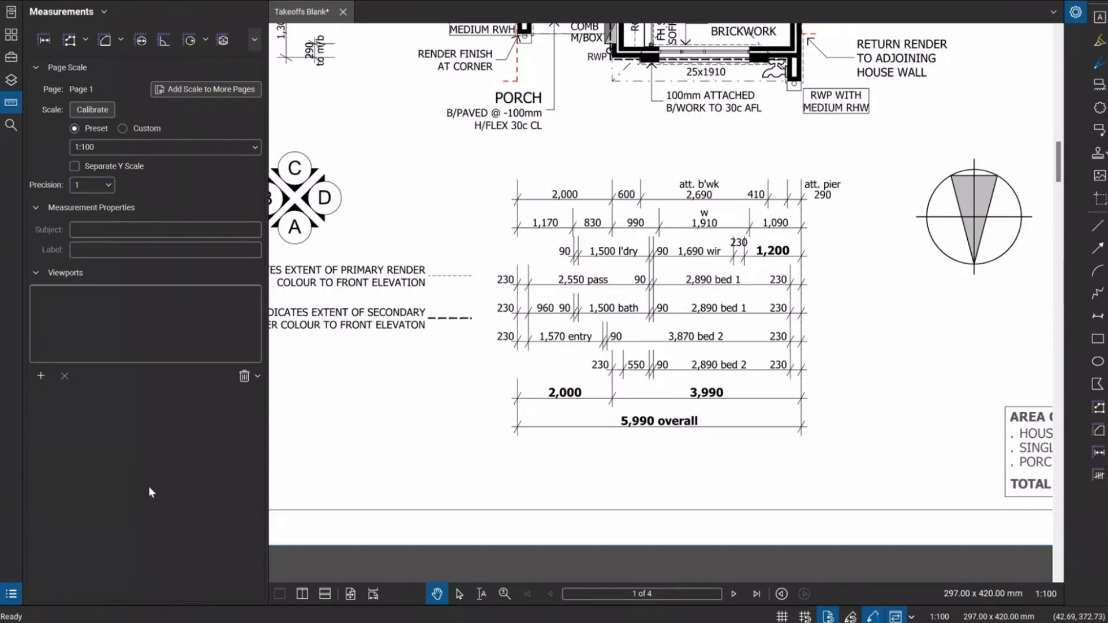
scroll(463, 419, "down", 3)
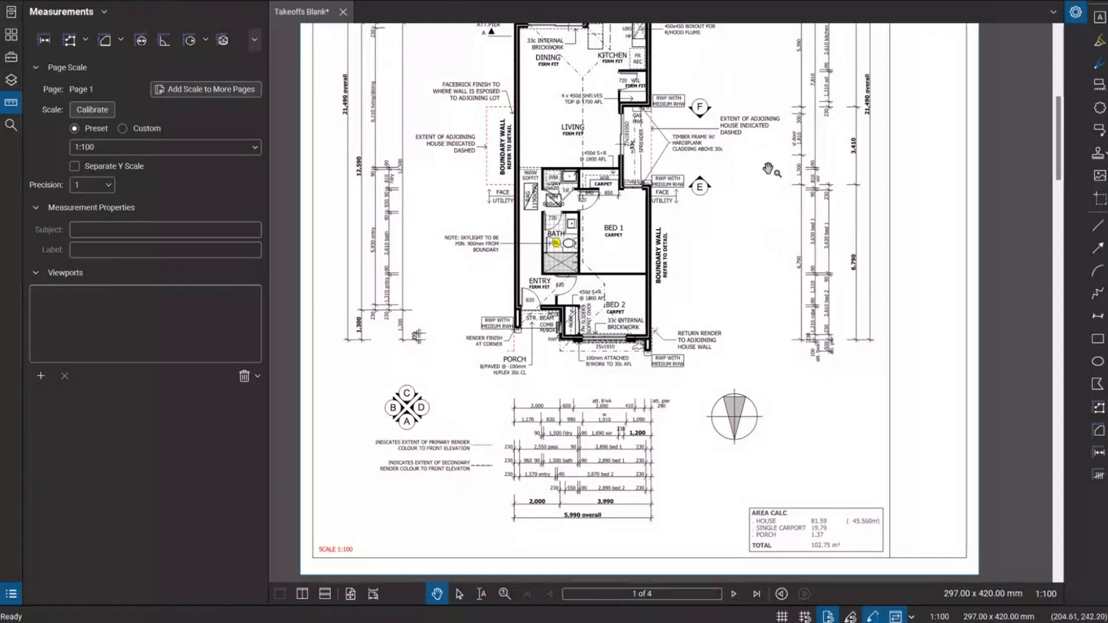
scroll(733, 169, "up", 2)
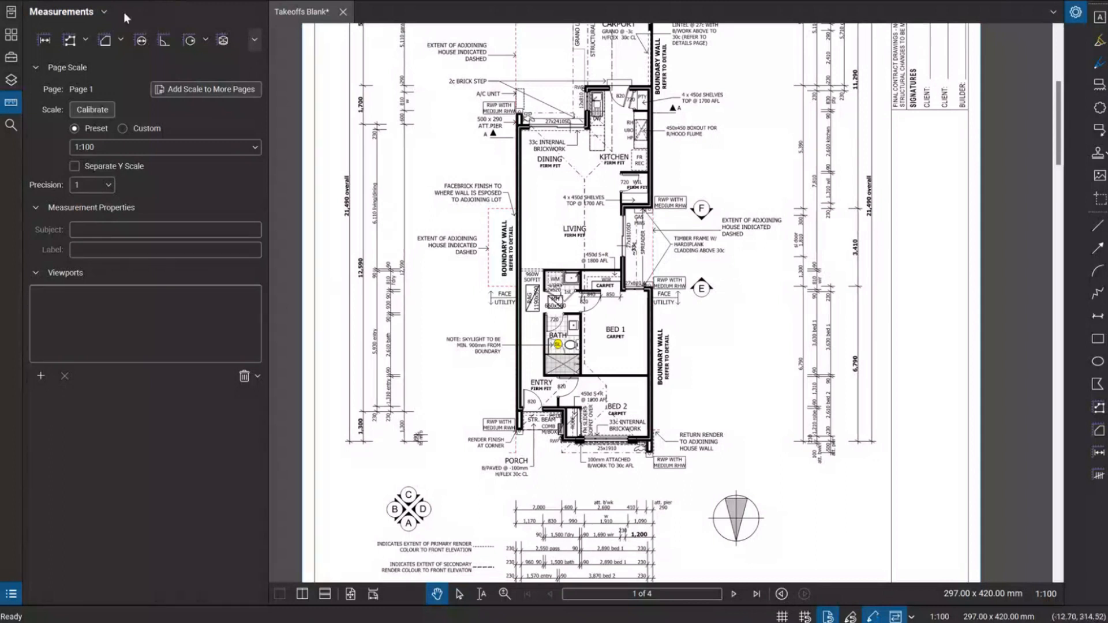
left_click_drag(363, 181, 378, 199)
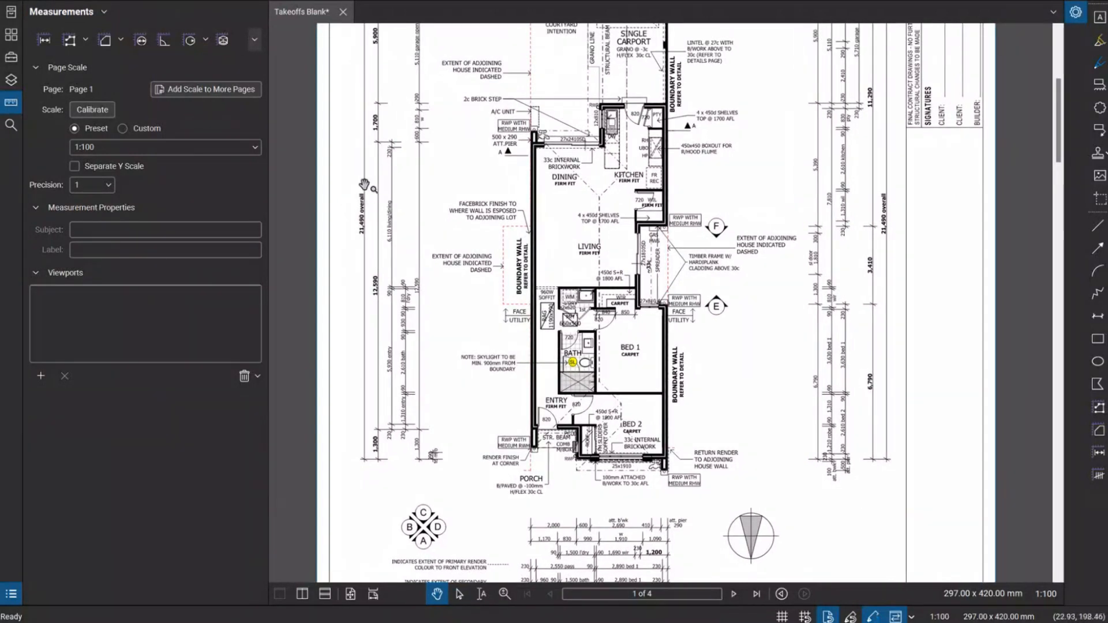
- Start an area measurement with the subject "Floor Coverings" and the label "Carpet Type A"
left_click(102, 43)
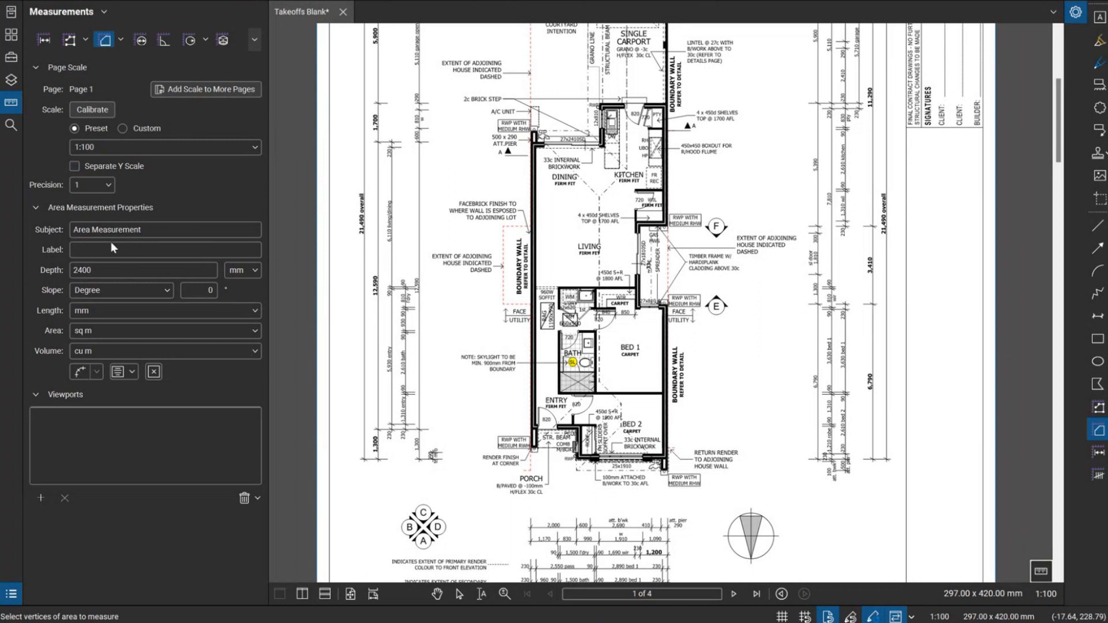
left_click(96, 230)
key("ctrl+a")
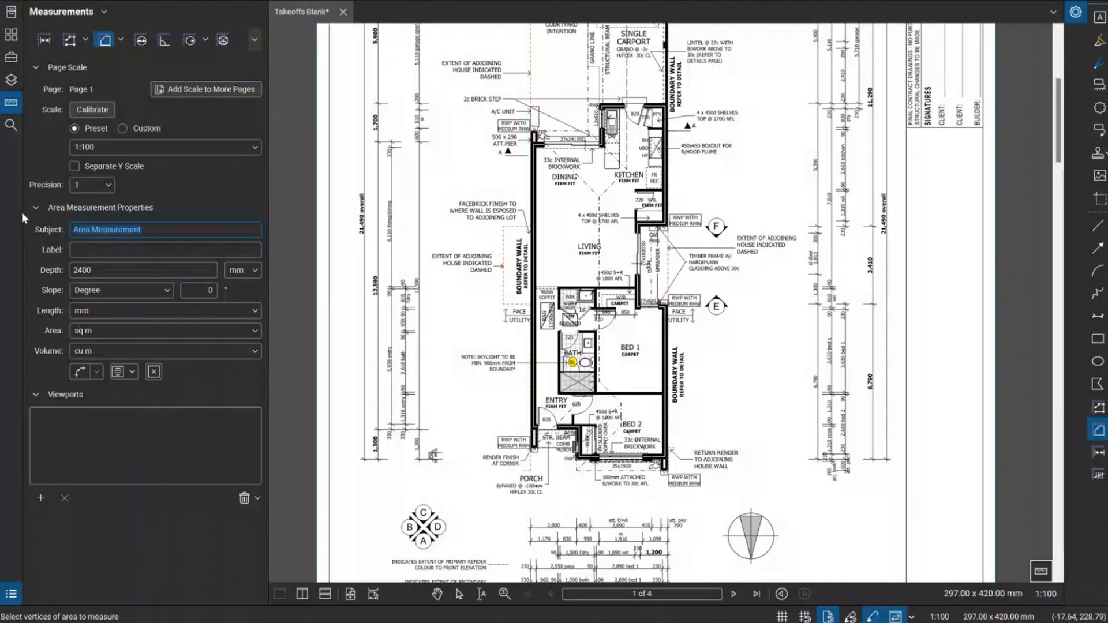
type("Floor Coverings")
key("Tab")
type("Carpet Type A")
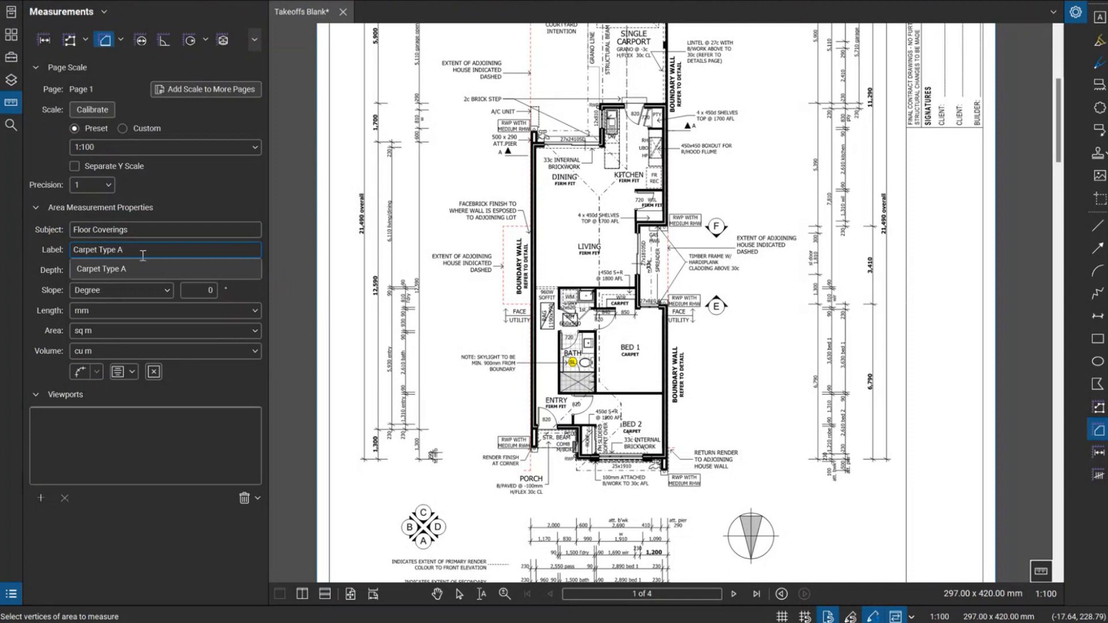
left_click(114, 272)
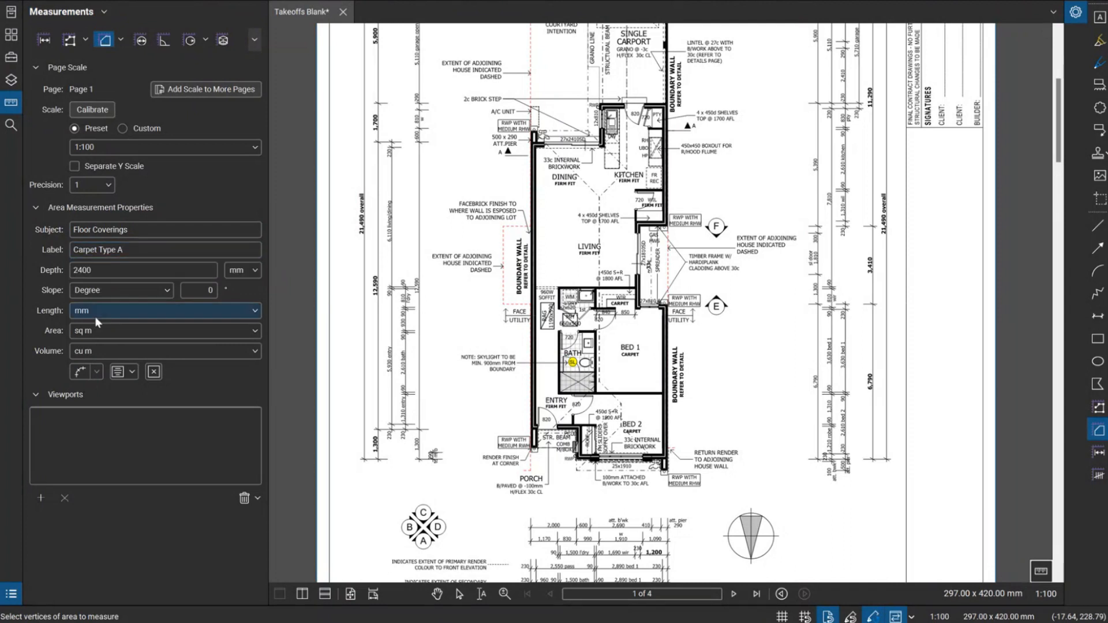
- Clear the depth value of the Carpet Type A area measurement
left_click(158, 277)
left_click_drag(107, 271, 42, 271)
key("BackSpace")
left_click(141, 524)
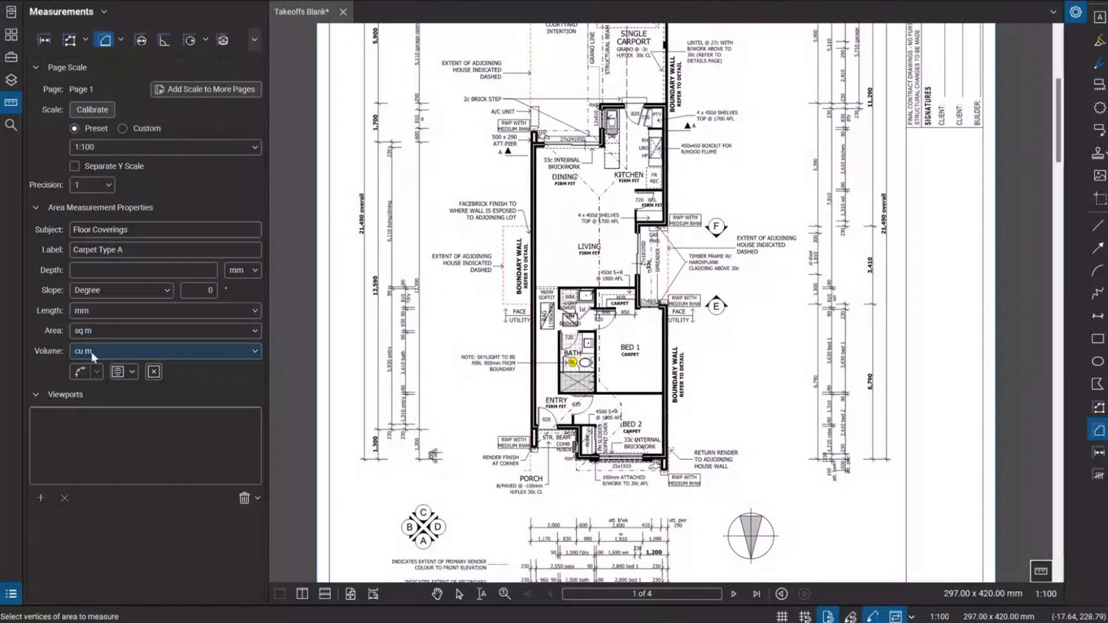
- Review which values are included in the area measurement's caption
left_click(126, 372)
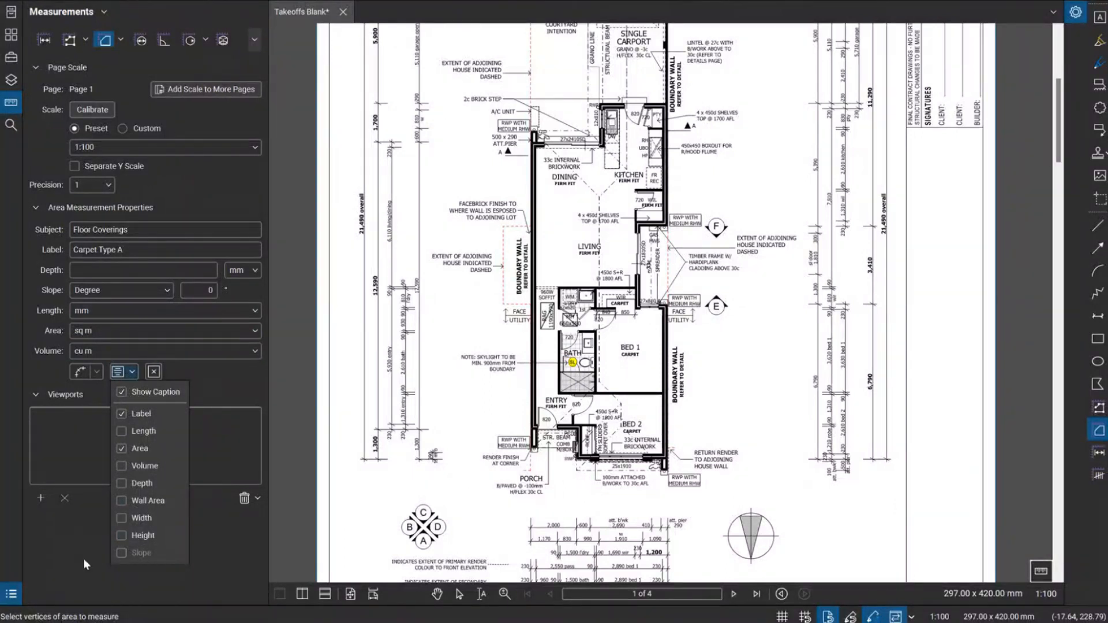
left_click(99, 554)
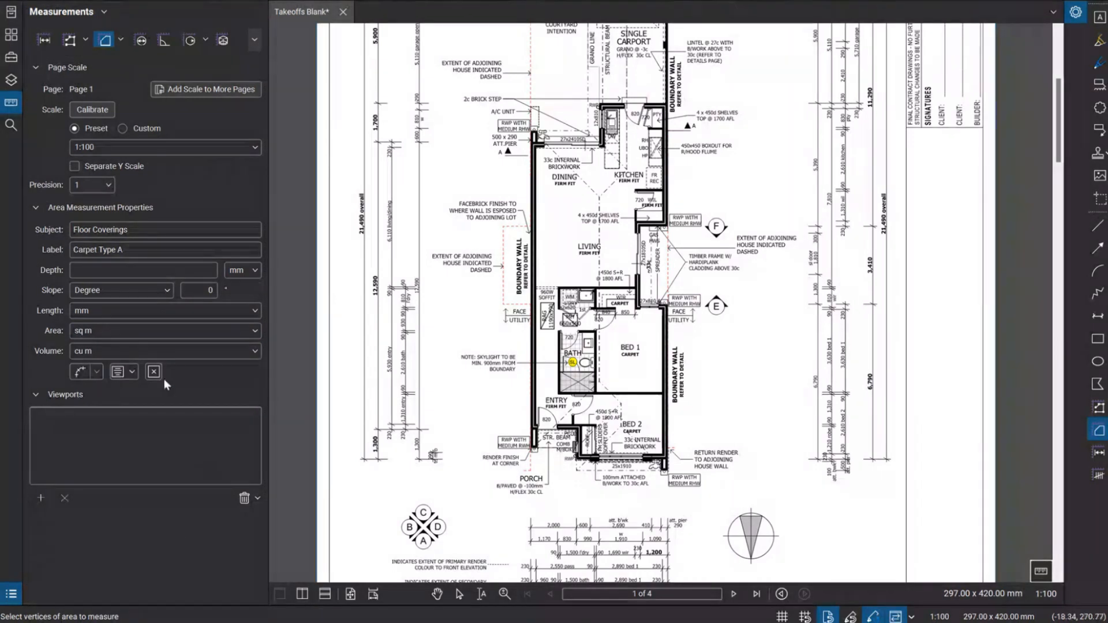
- Set the colour of the Carpet Type A area measurement to blue
scroll(523, 279, "down", 2)
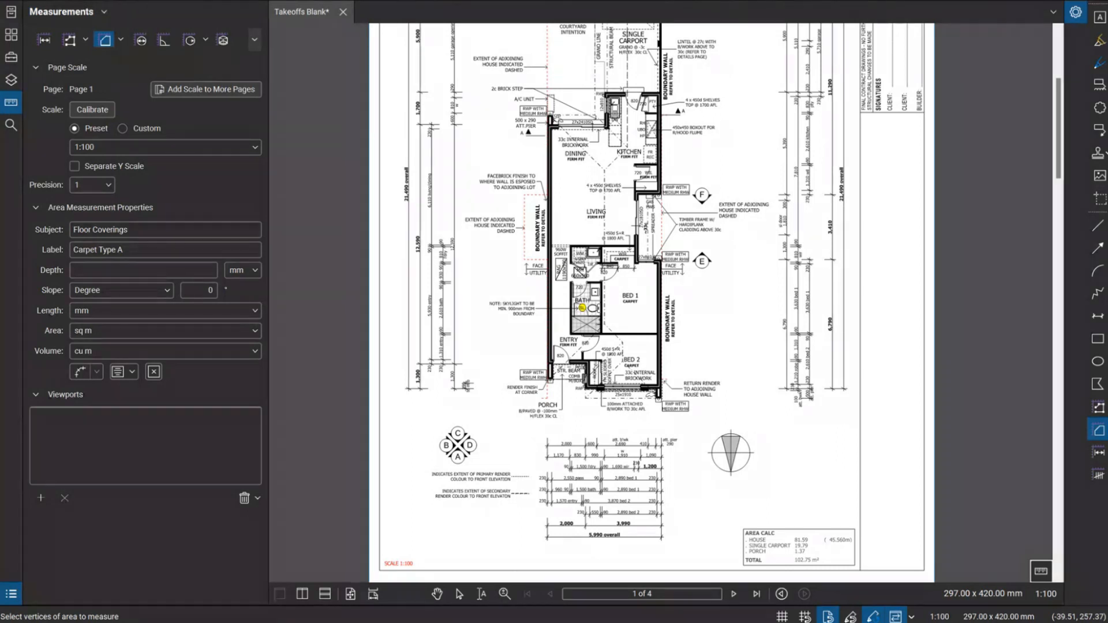
left_click(69, 2)
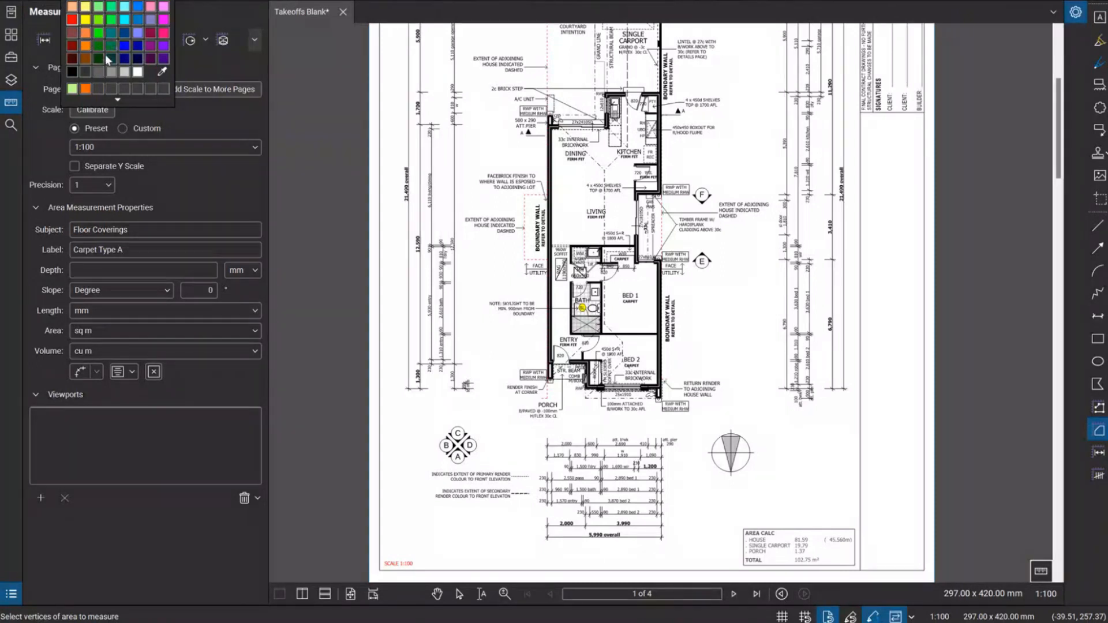
left_click(124, 53)
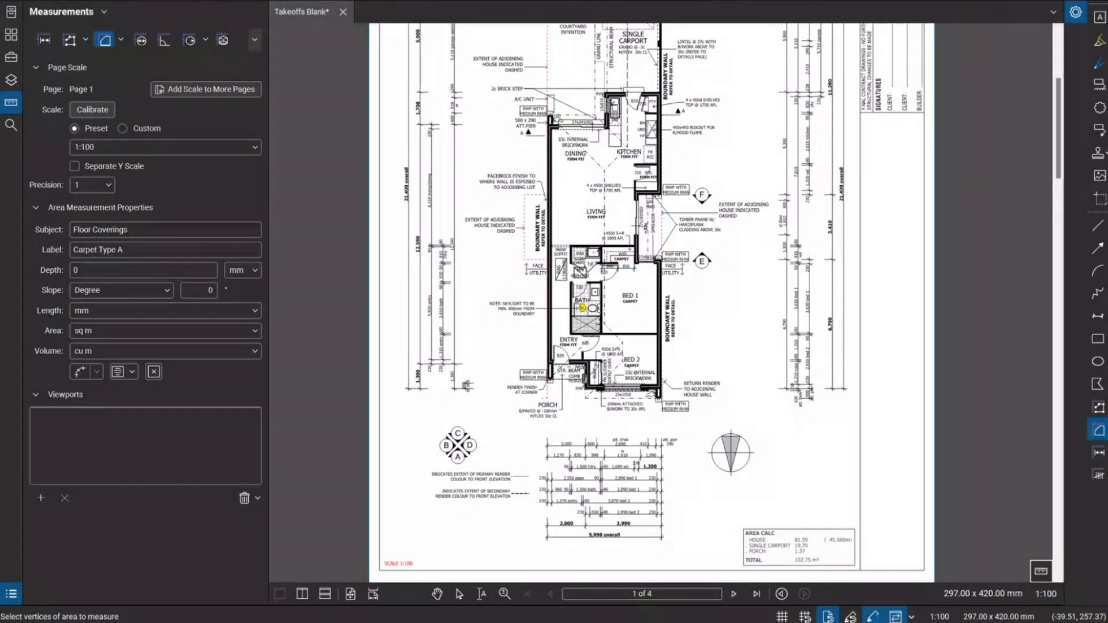
left_click(293, 1)
left_click(334, 33)
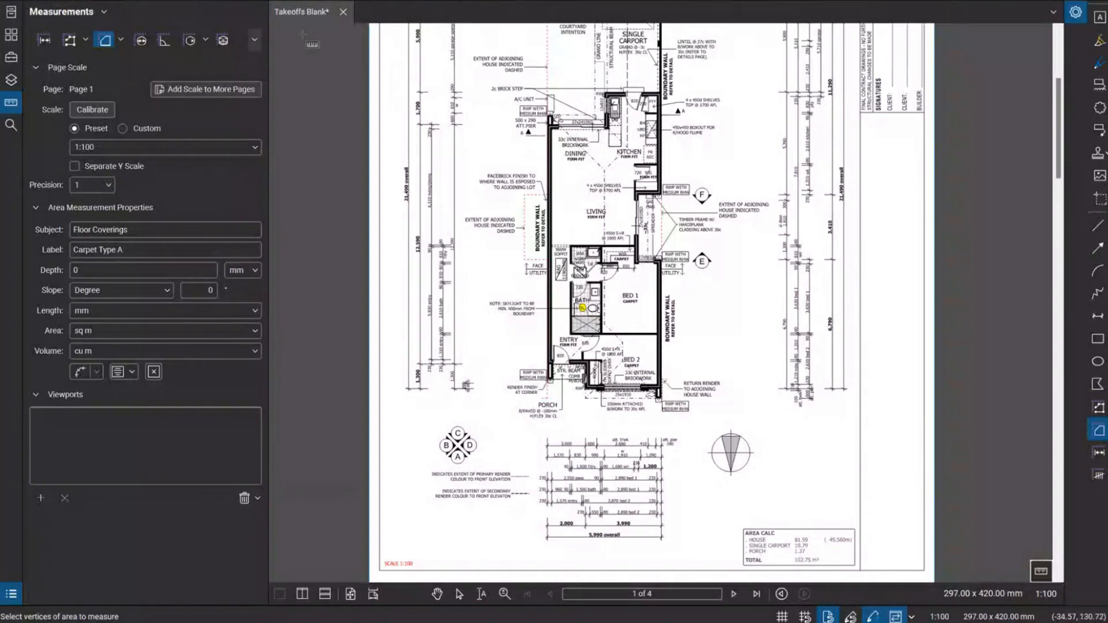
left_click(488, 1)
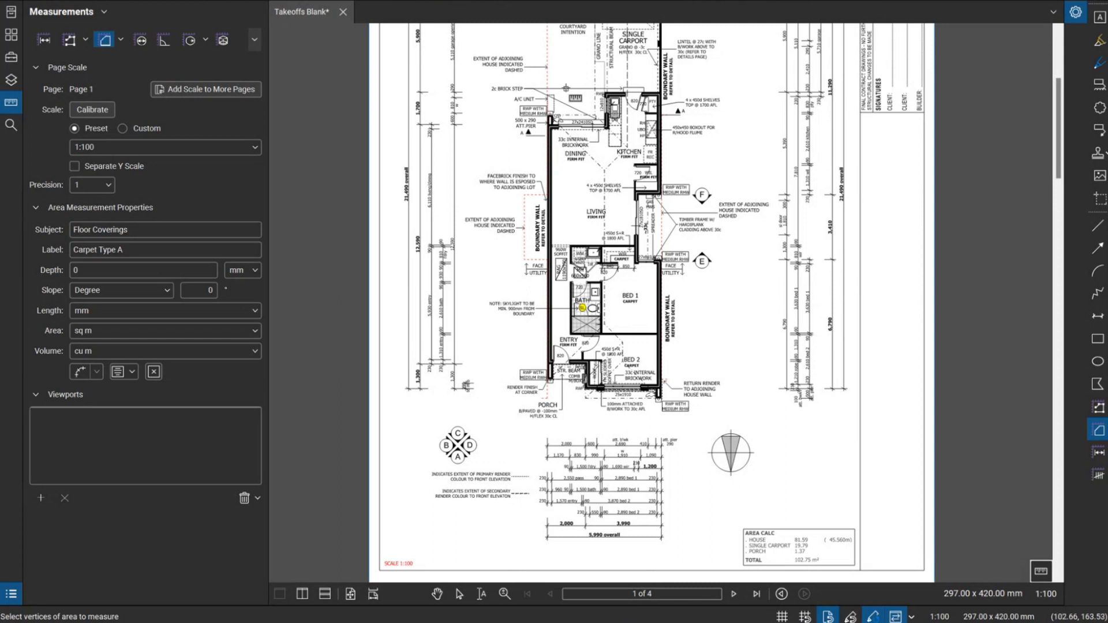
- Outline the combined Bed 1 and walk-in robe floor with the Carpet Type A area measurement, following the inner wall faces
scroll(640, 283, "up", 5)
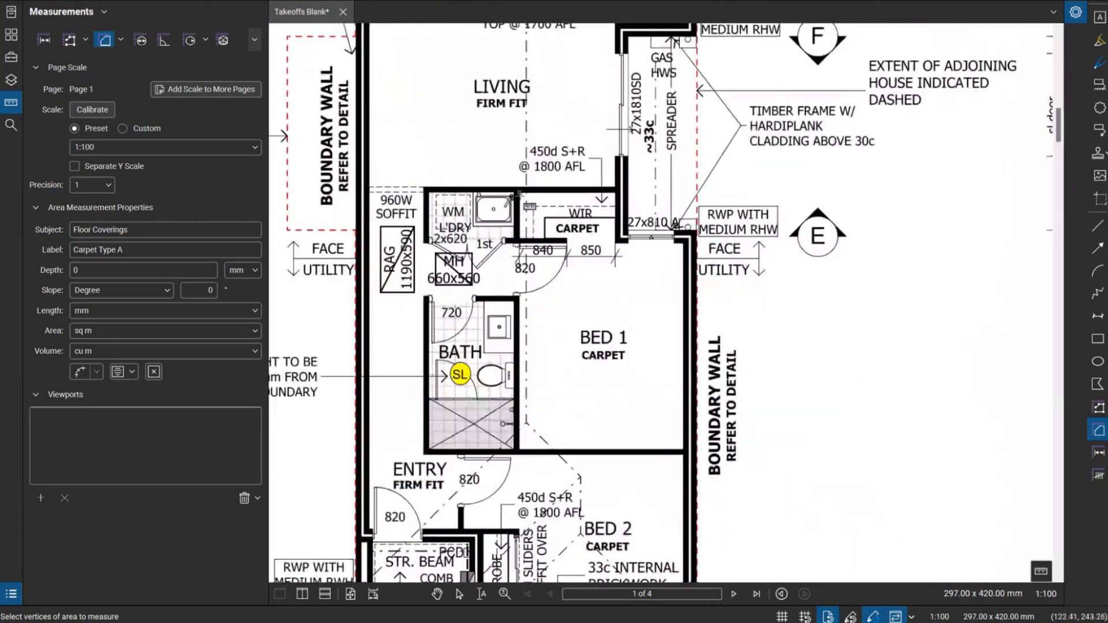
left_click(520, 196)
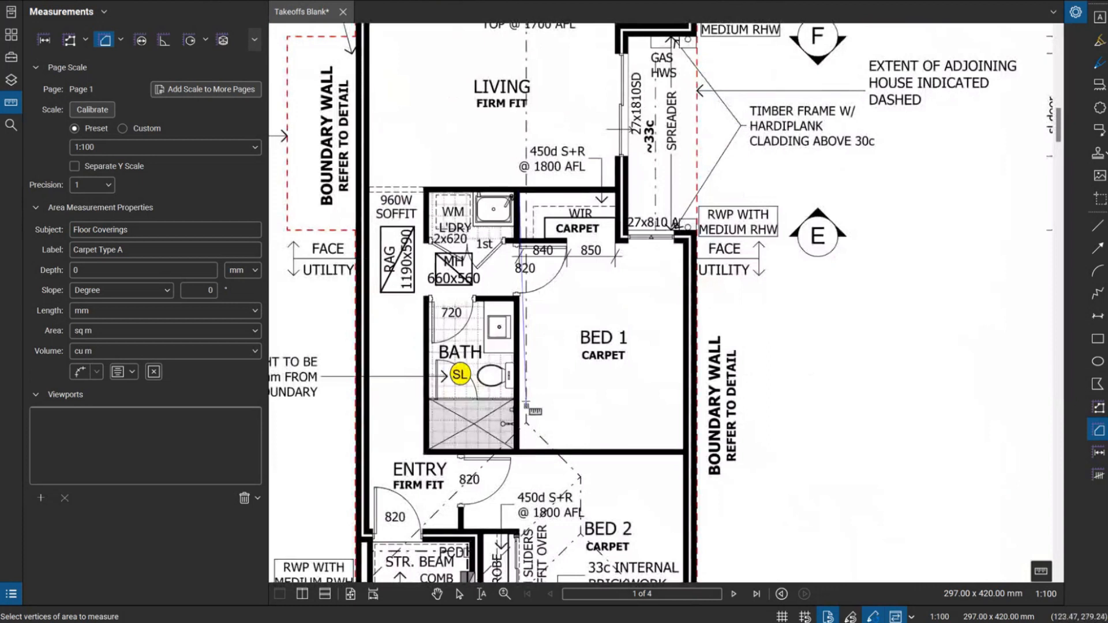
left_click(520, 449)
left_click(684, 449)
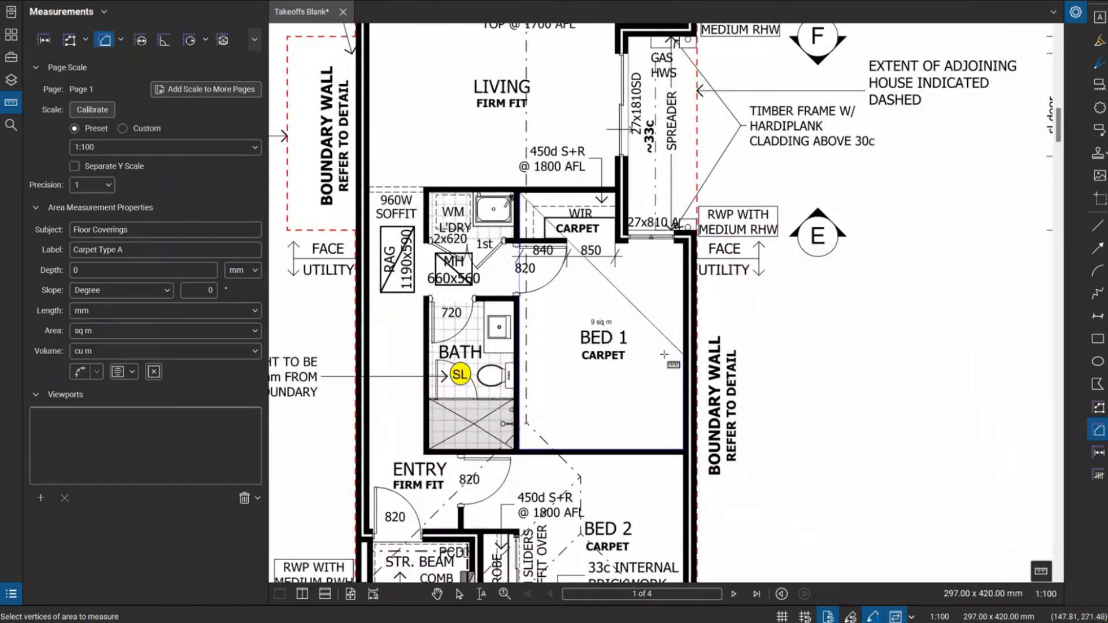
double_click(697, 206)
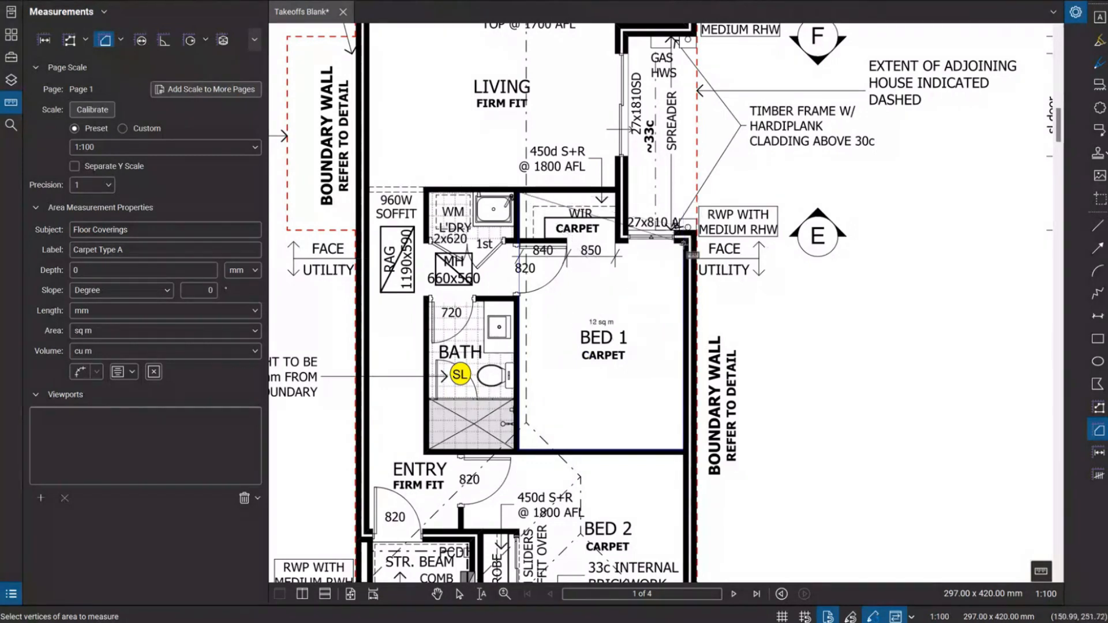
left_click(683, 243)
left_click(615, 243)
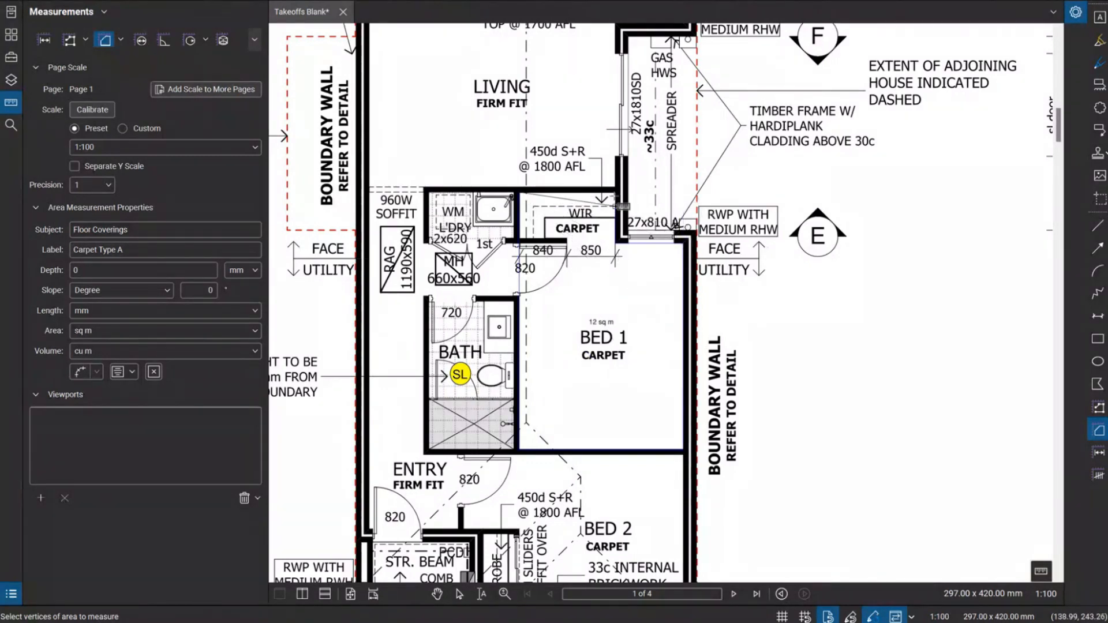
left_click(615, 191)
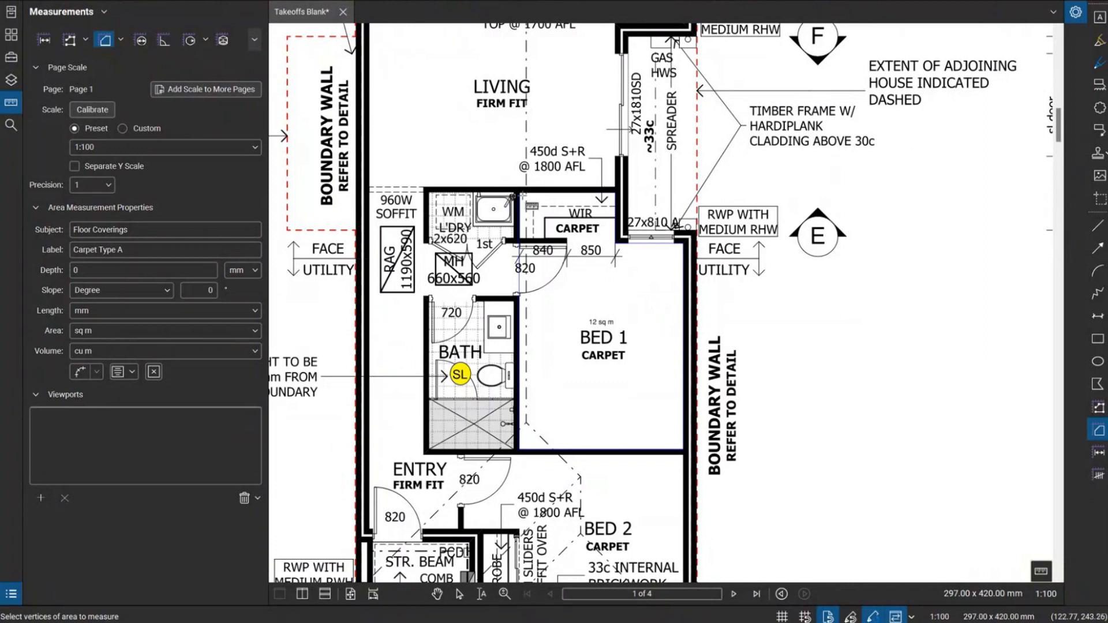
double_click(519, 194)
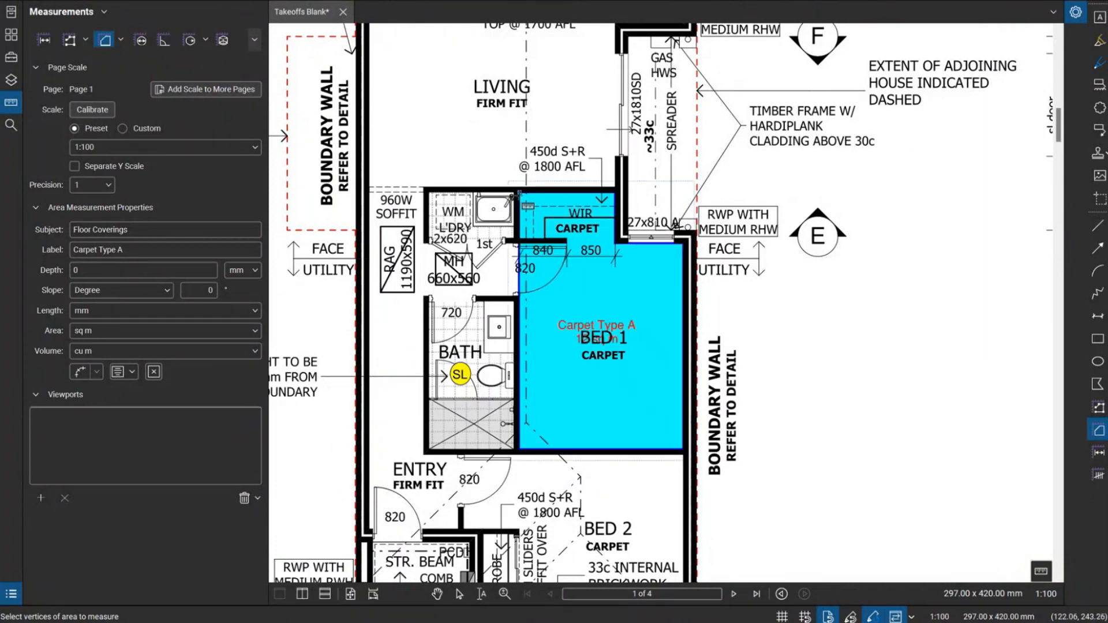
key("Escape")
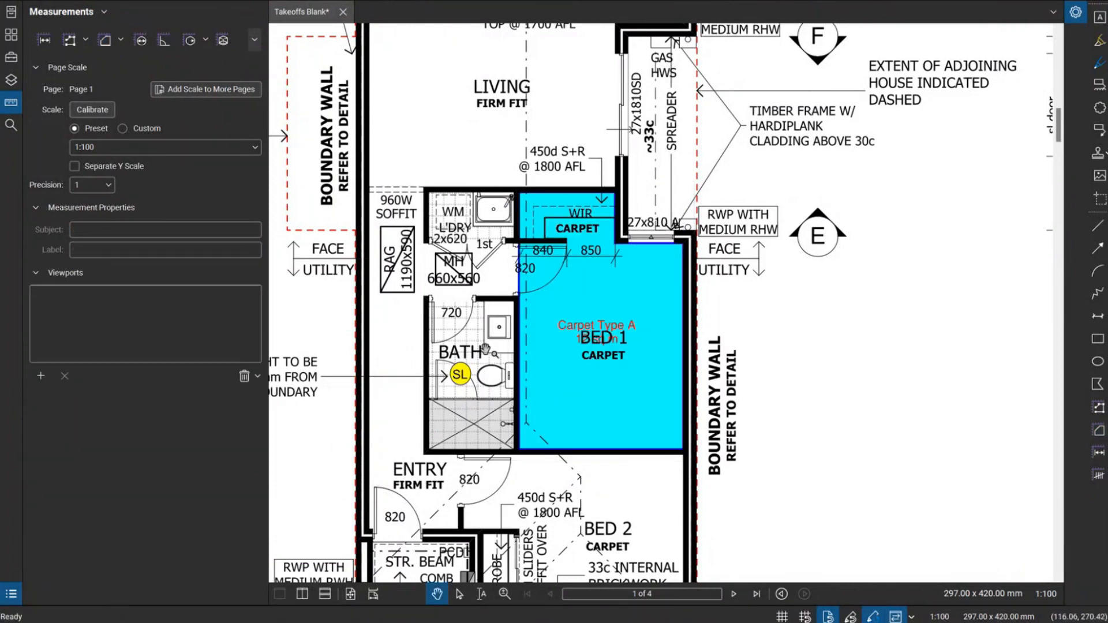
- Move the Carpet Type A measurement's caption above the Bed 1 room name so the two texts do not overlap
left_click_drag(581, 325, 585, 325)
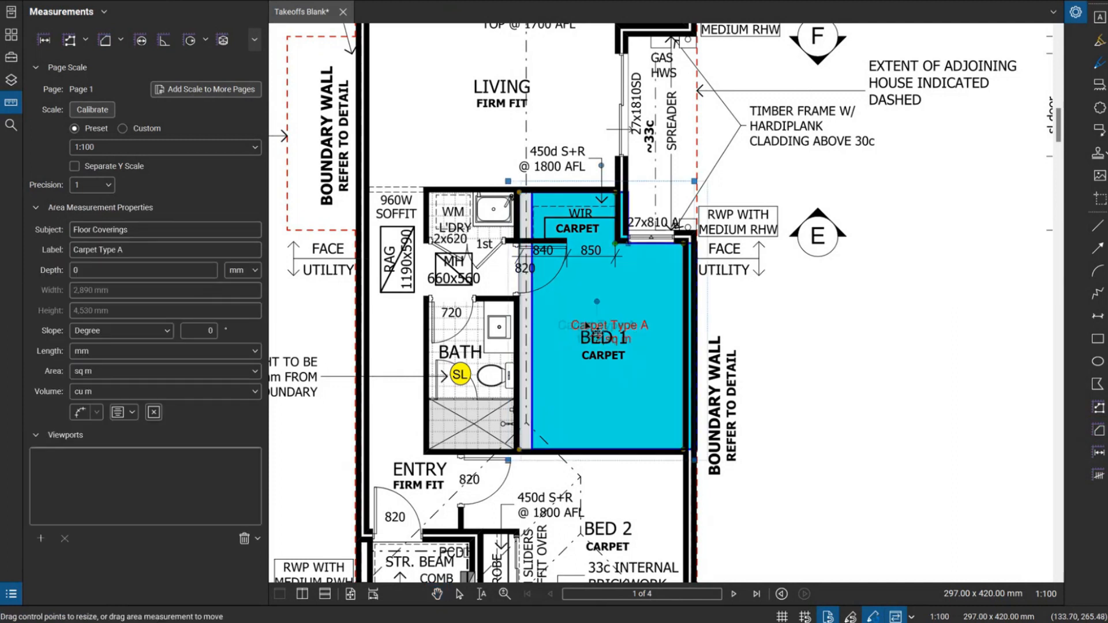
scroll(589, 329, "up", 3)
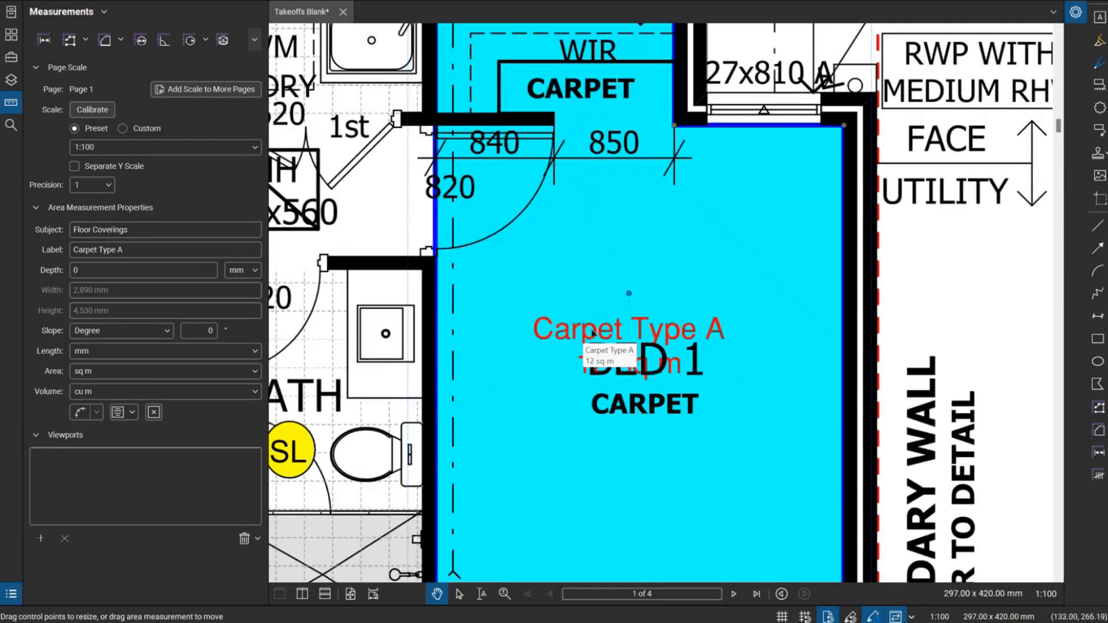
left_click_drag(595, 333, 610, 273)
key("Escape")
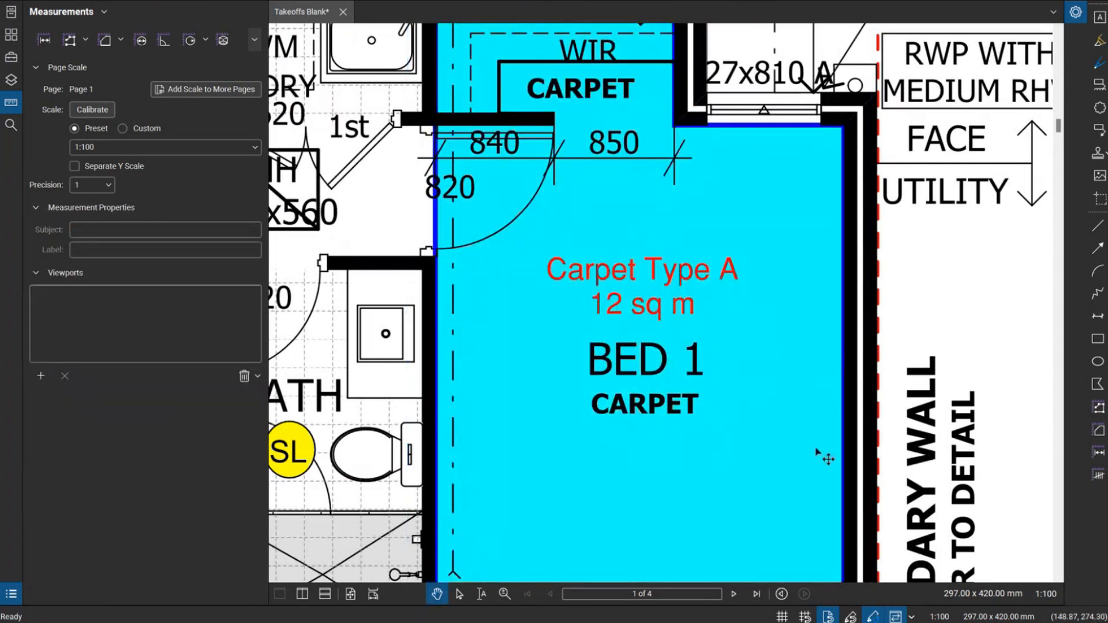
scroll(819, 370, "down", 1)
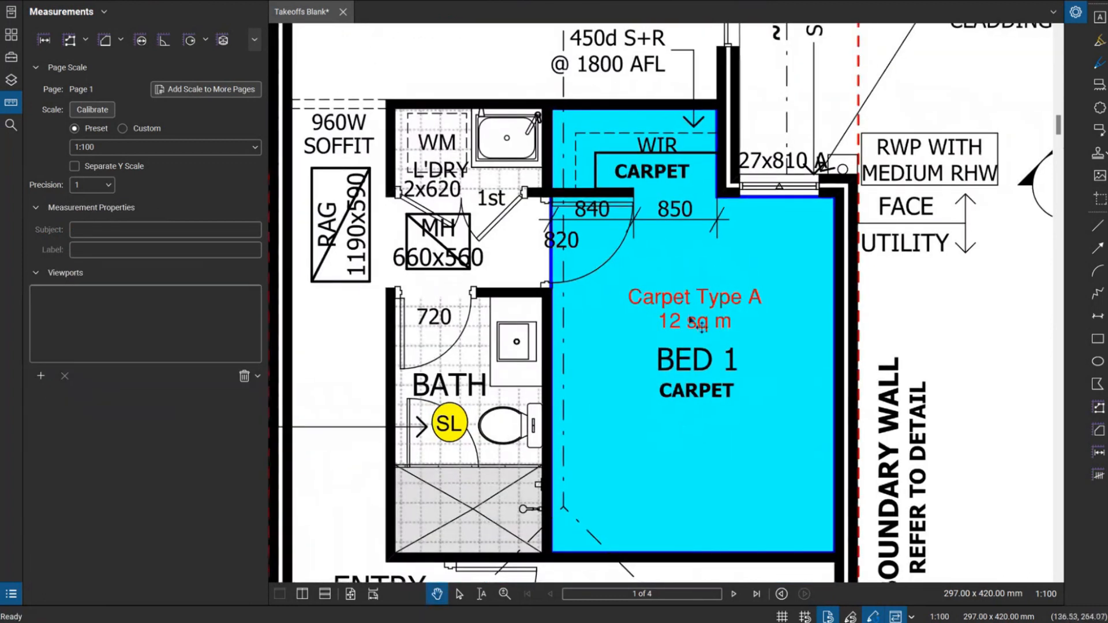
scroll(691, 321, "up", 2)
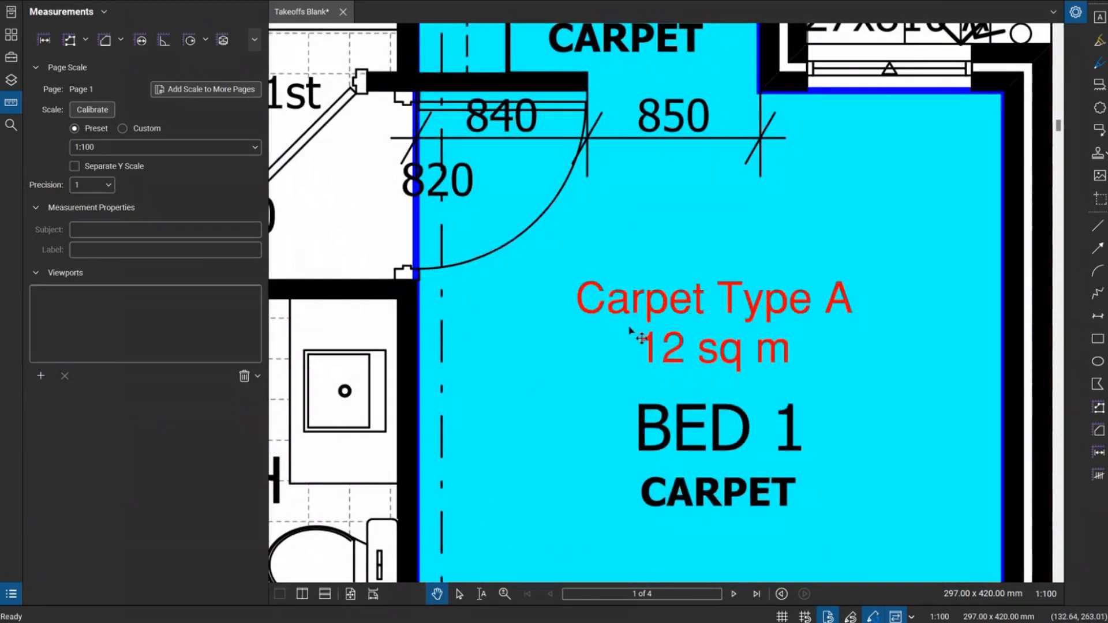
scroll(970, 445, "down", 1)
scroll(917, 385, "down", 2)
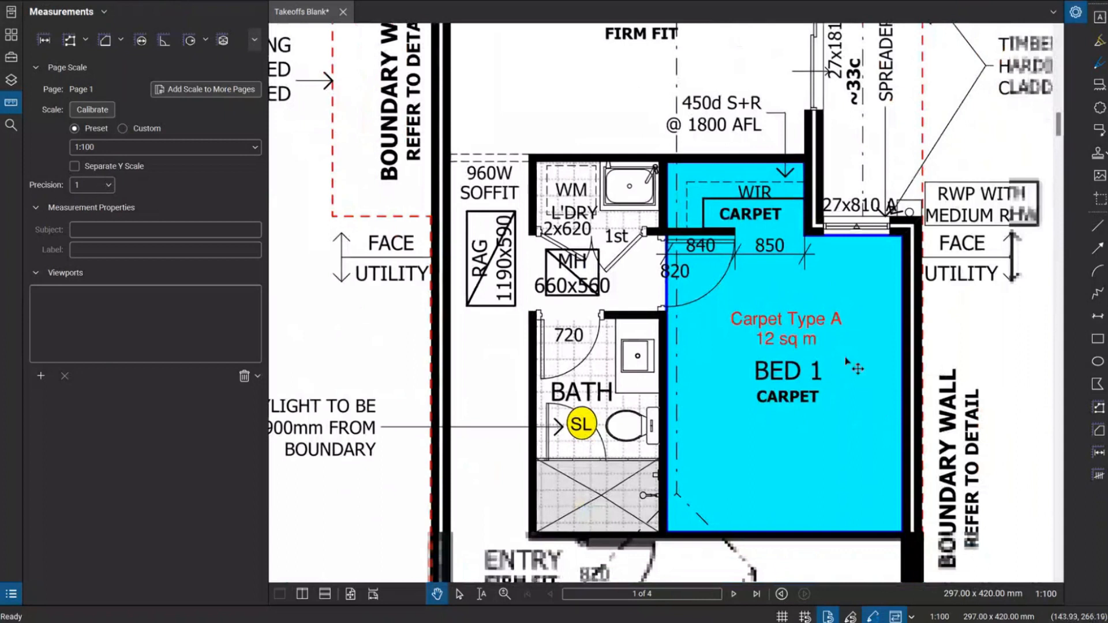
scroll(825, 431, "down", 2)
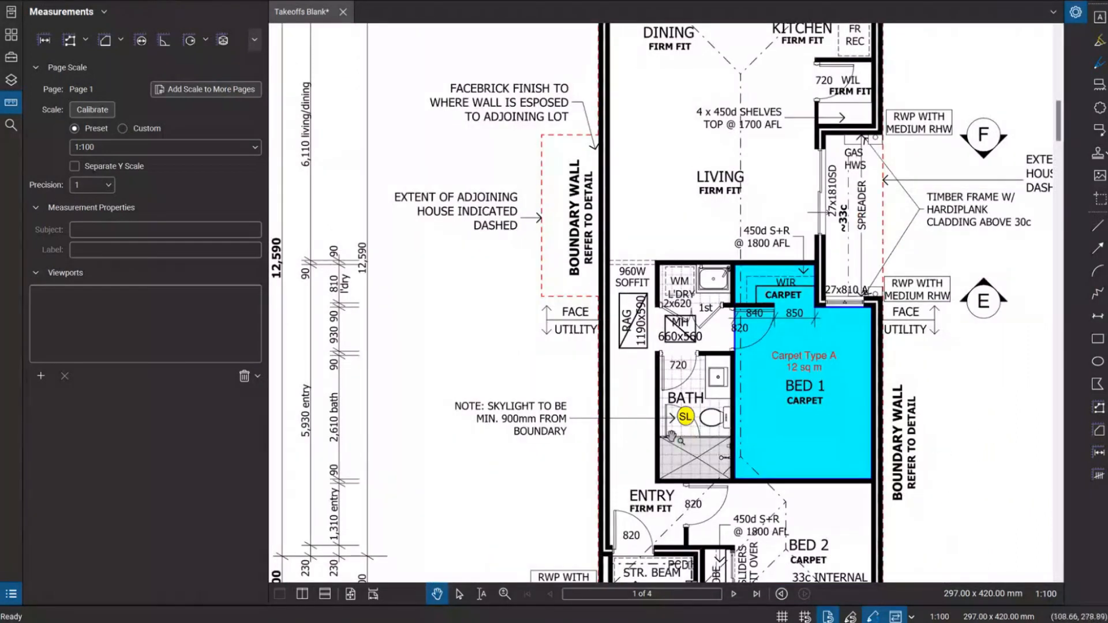
scroll(960, 486, "down", 2)
left_click_drag(960, 486, 929, 423)
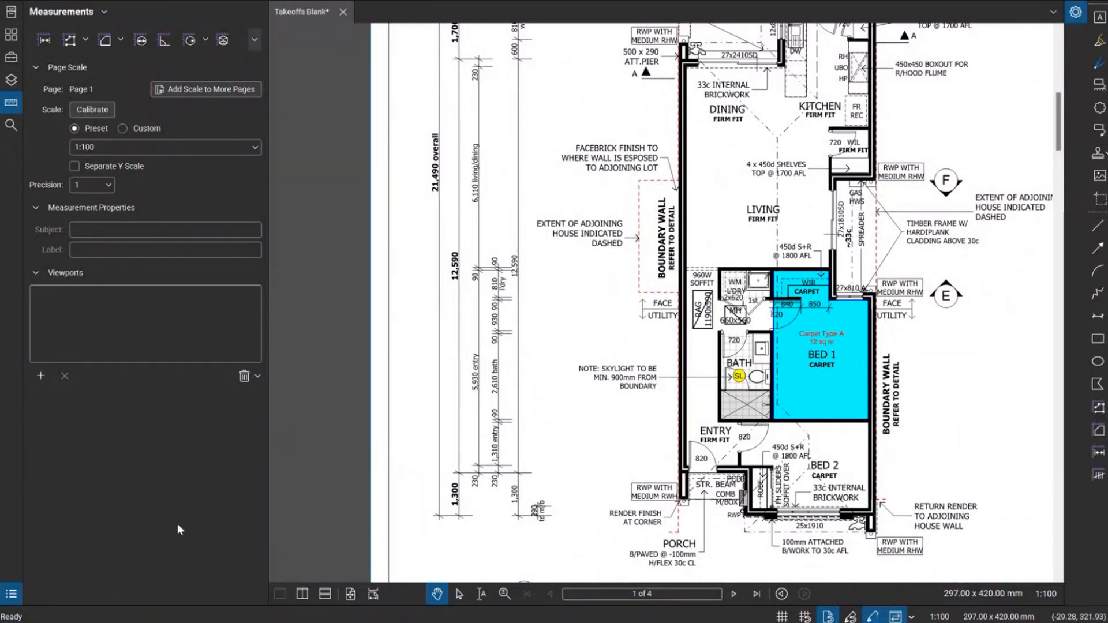
- Delete the Carpet Type B and Floorboards Oak tools from the Floor Coverings set in the Tool Chest
left_click(7, 58)
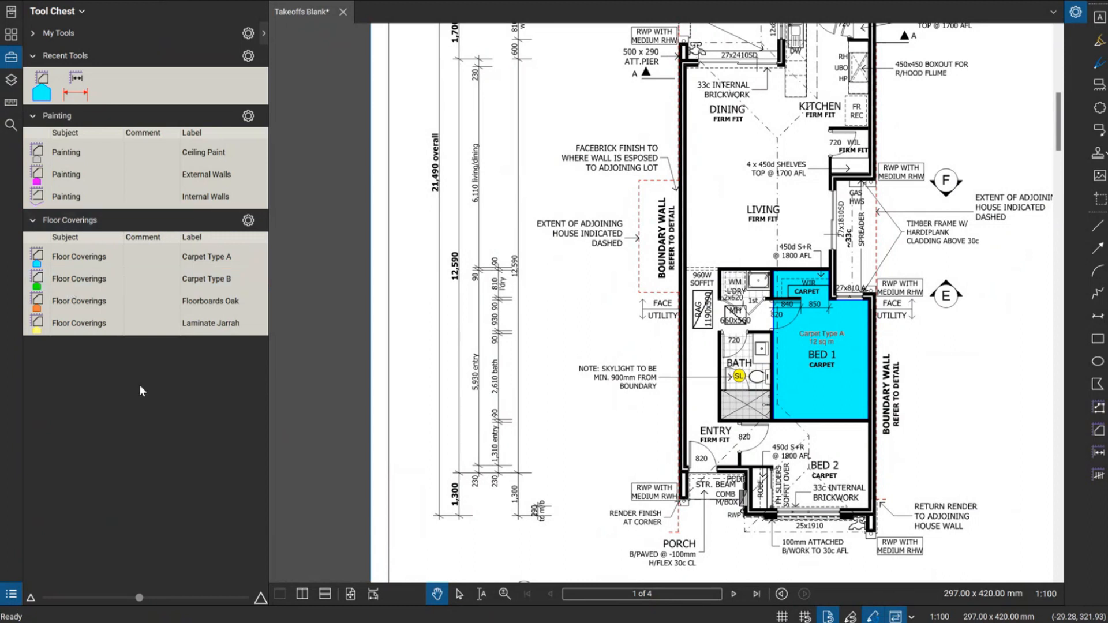
left_click(61, 282)
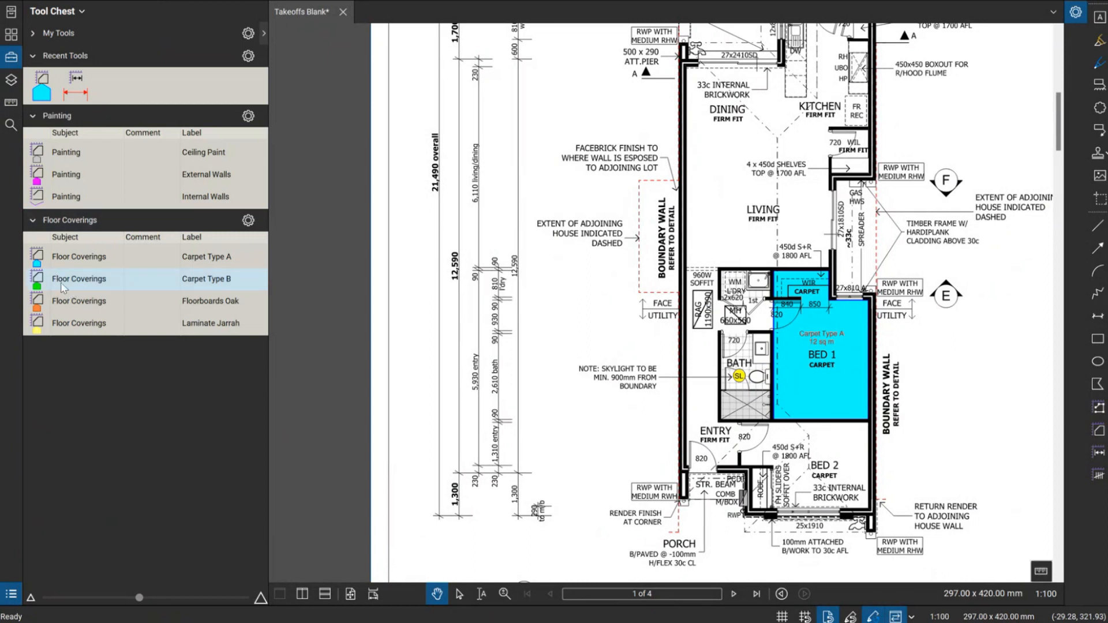
right_click(61, 282)
left_click(86, 390)
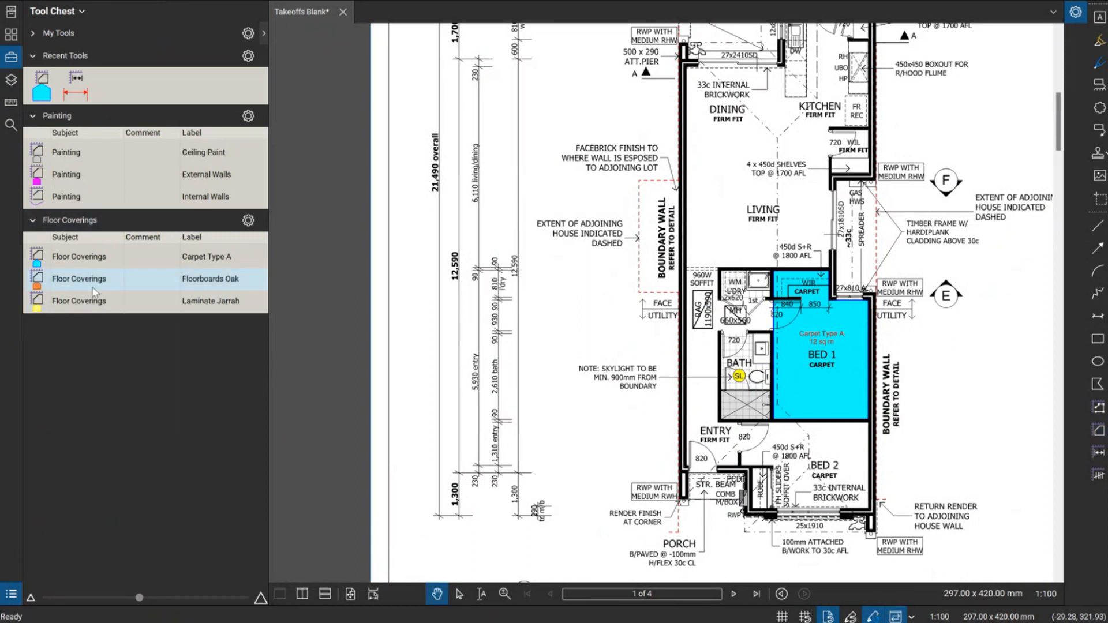
right_click(94, 287)
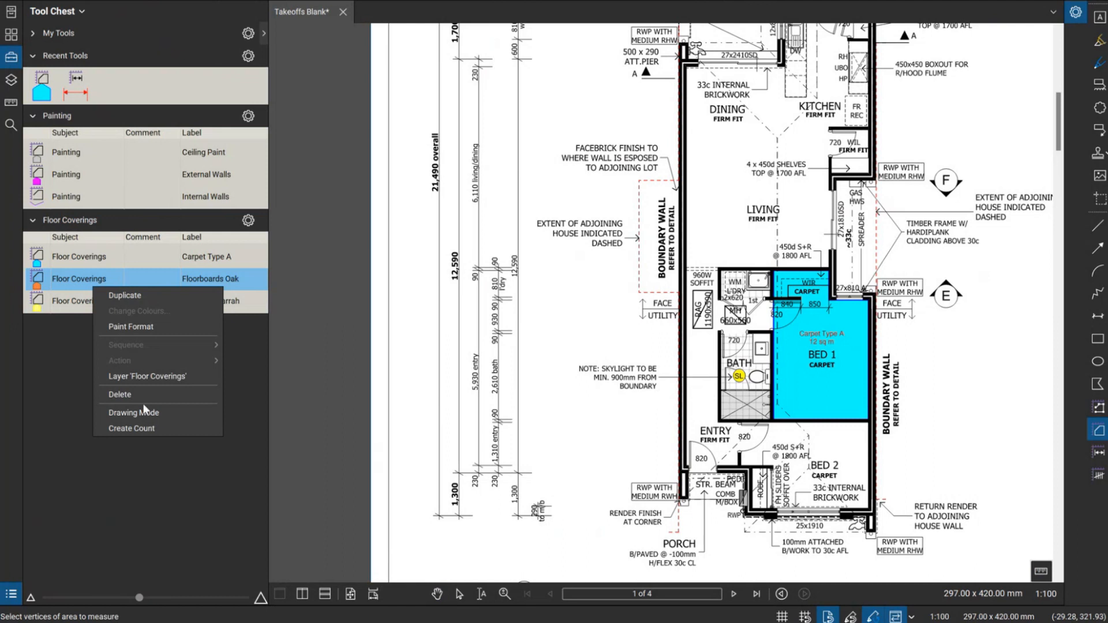
left_click(120, 394)
right_click(72, 282)
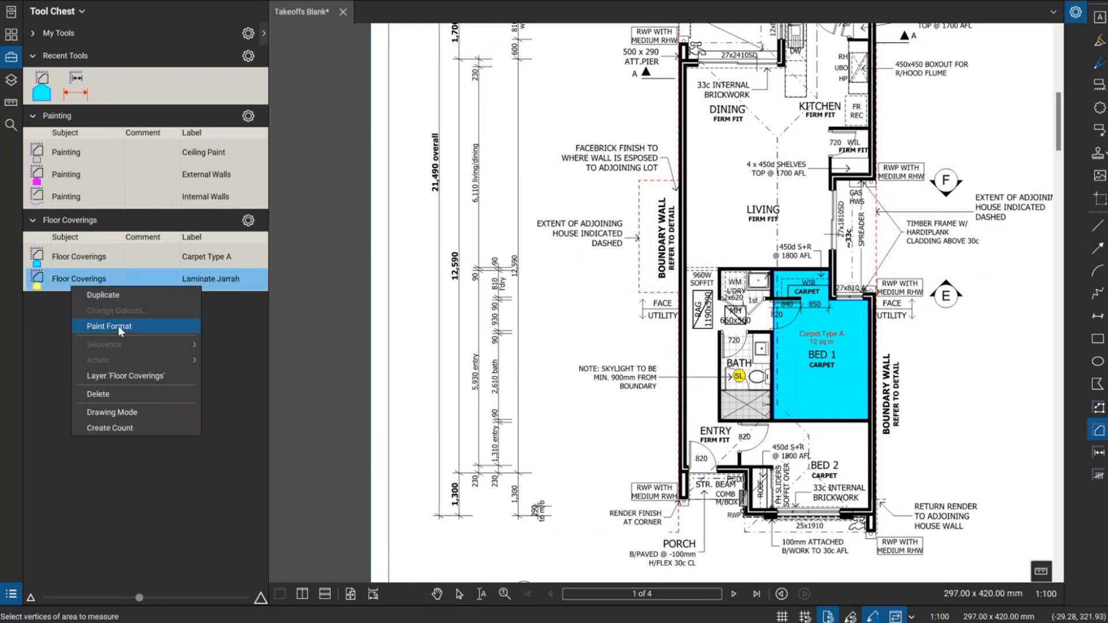
left_click(136, 295)
left_click(95, 301)
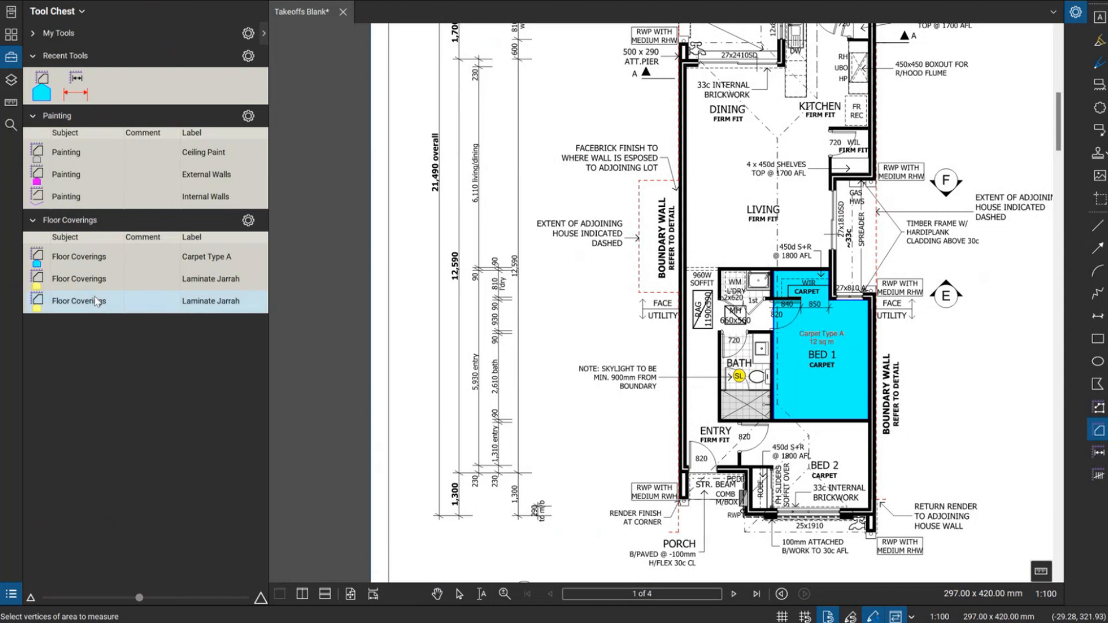
right_click(95, 299)
left_click(131, 403)
- Delete the remaining Laminate Jarrah and Carpet Type A tools from the Floor Coverings set
right_click(113, 278)
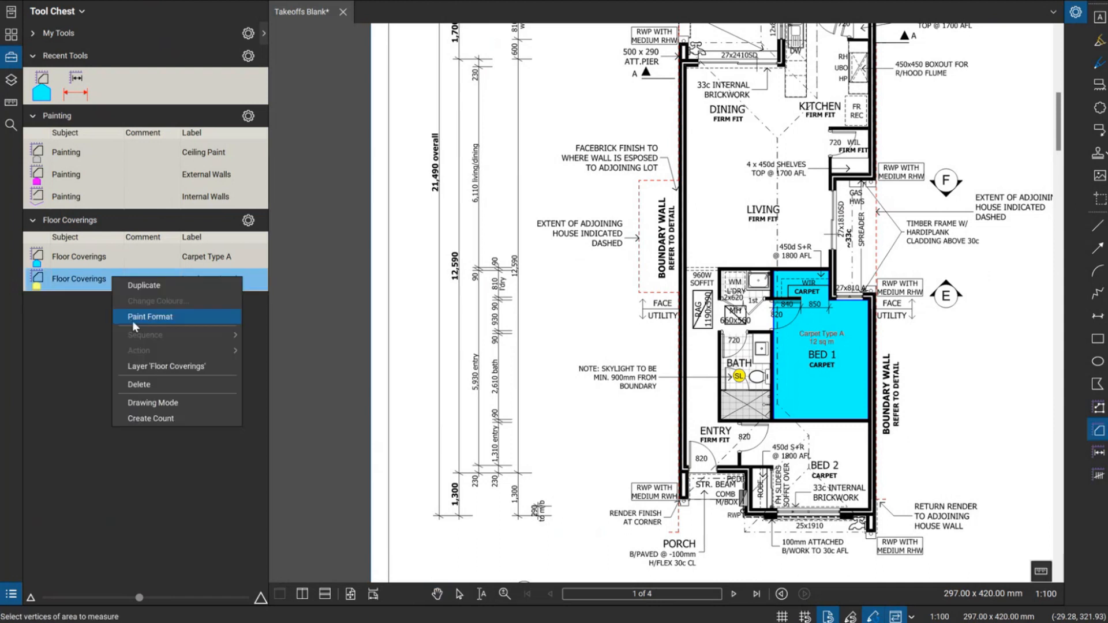
left_click(141, 385)
right_click(96, 264)
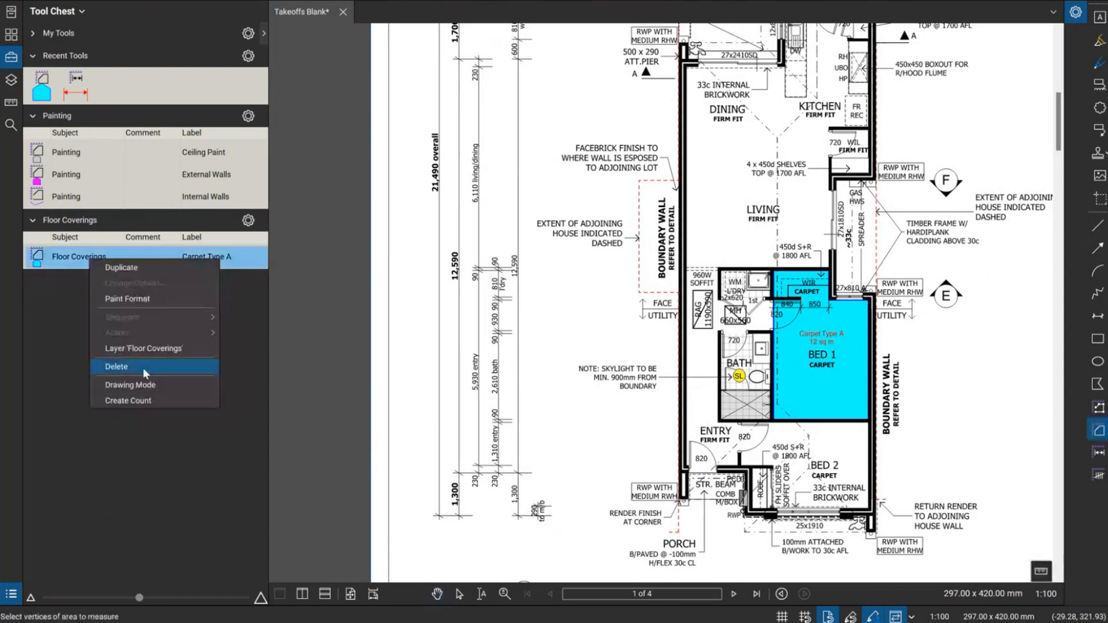
left_click(144, 368)
- Add the Bed 1 area measurement to the Floor Coverings set of the Tool Chest
scroll(731, 414, "down", 1)
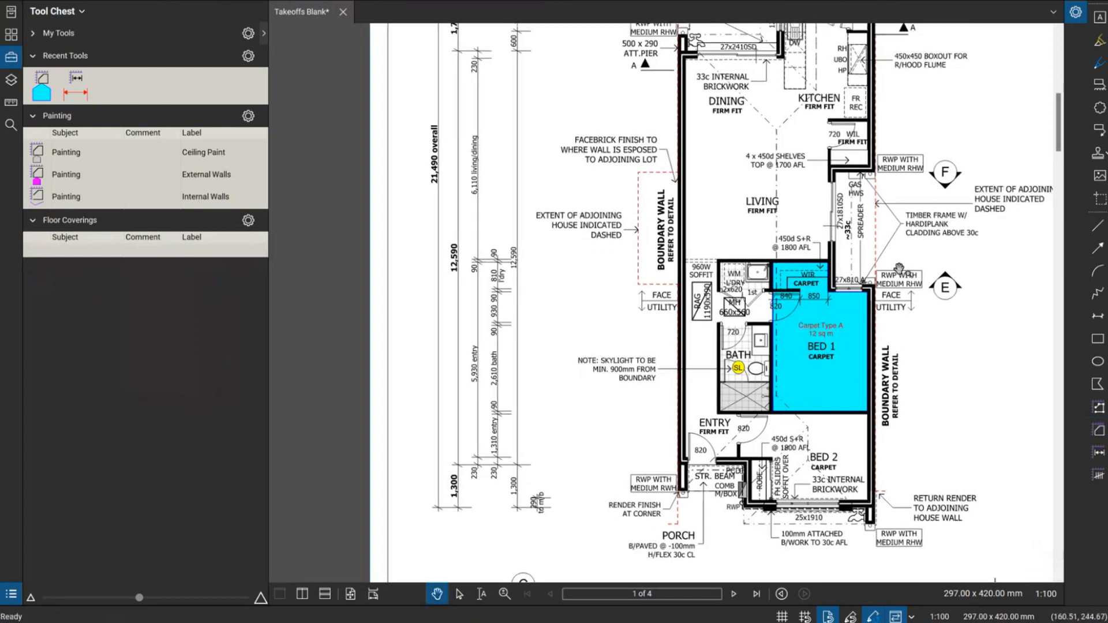
left_click_drag(968, 364, 913, 351)
right_click(754, 326)
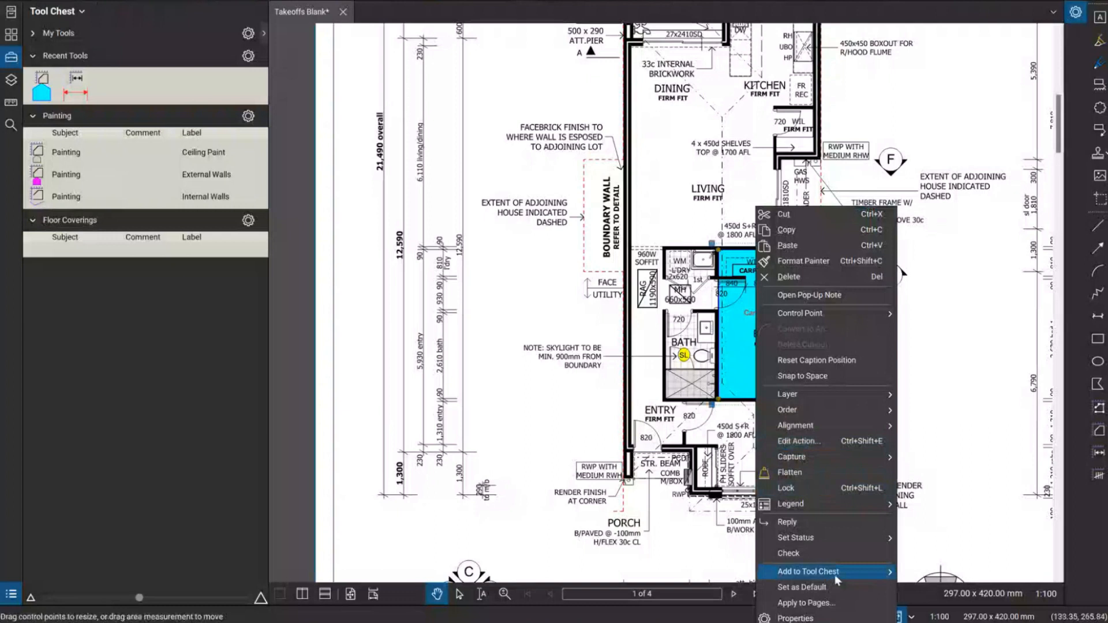
mouse_move(834, 574)
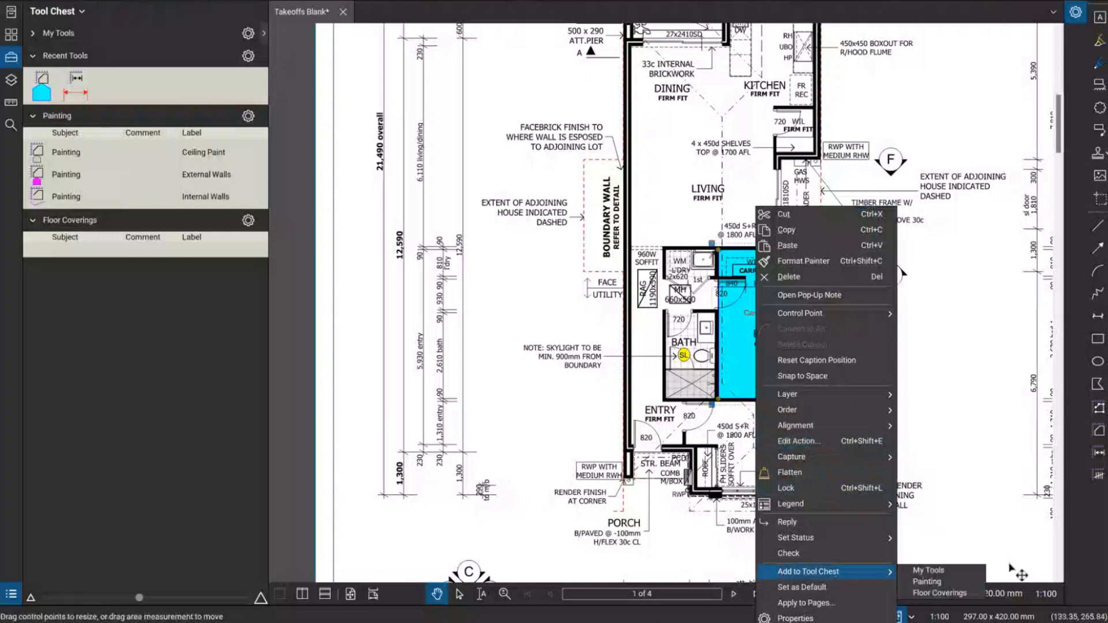
left_click(941, 593)
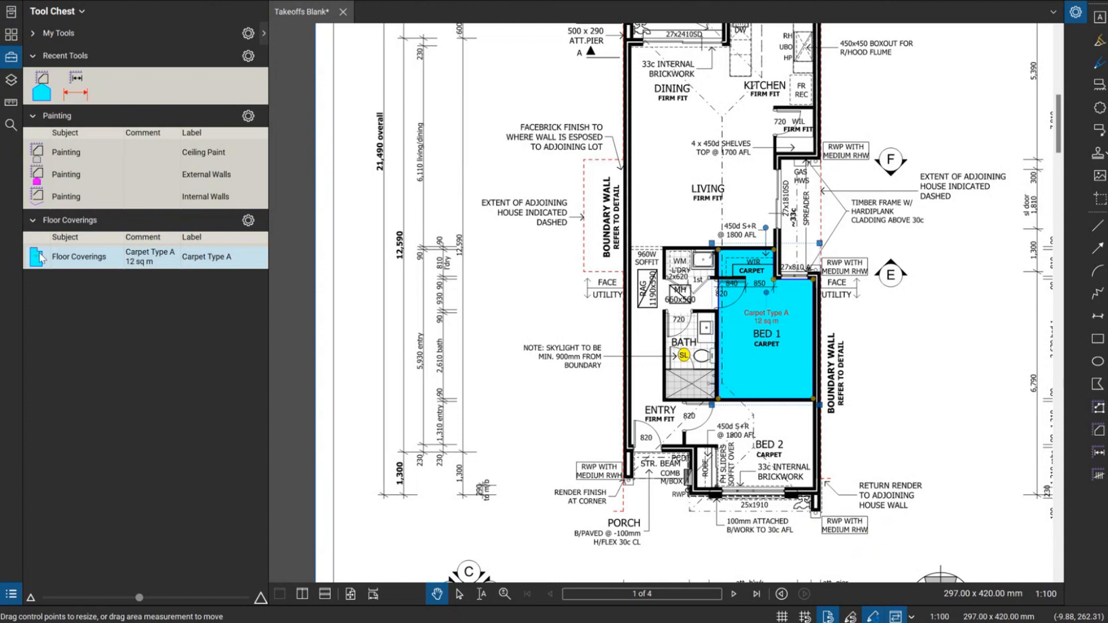
- Switch the saved Carpet Type A tool in the Floor Coverings set to Properties Mode
left_click(41, 258)
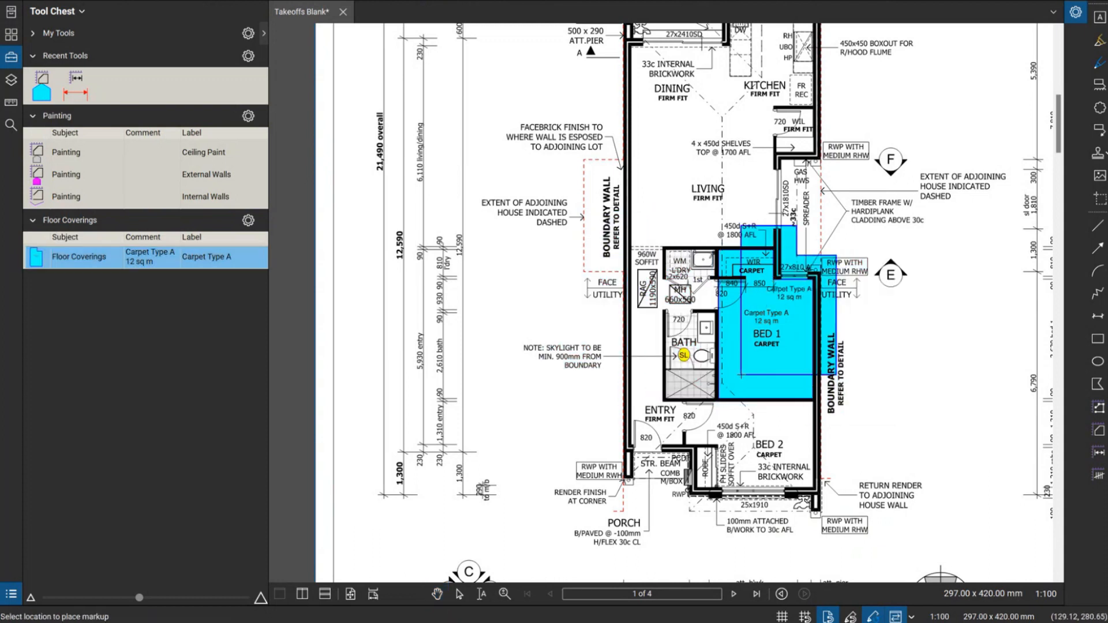
key("Escape")
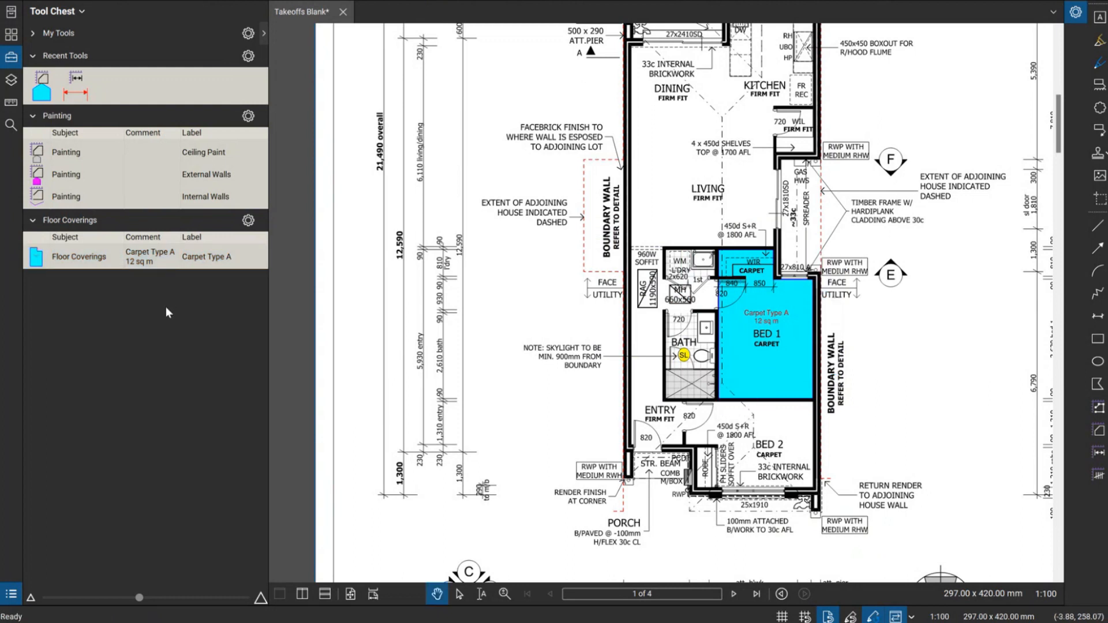
left_click(35, 257)
right_click(35, 257)
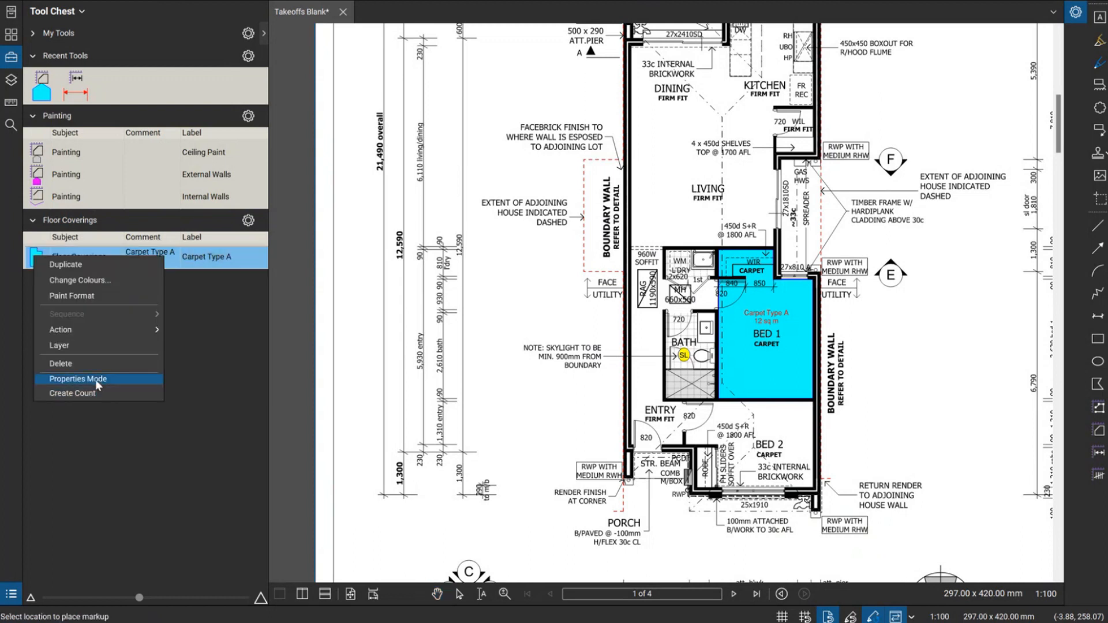
left_click(95, 380)
- Draw trial areas beside the floor plan with the saved Carpet Type A tool, and delete them
left_click(36, 255)
left_click_drag(463, 179, 476, 181)
left_click_drag(585, 278, 588, 331)
left_click_drag(517, 367, 383, 402)
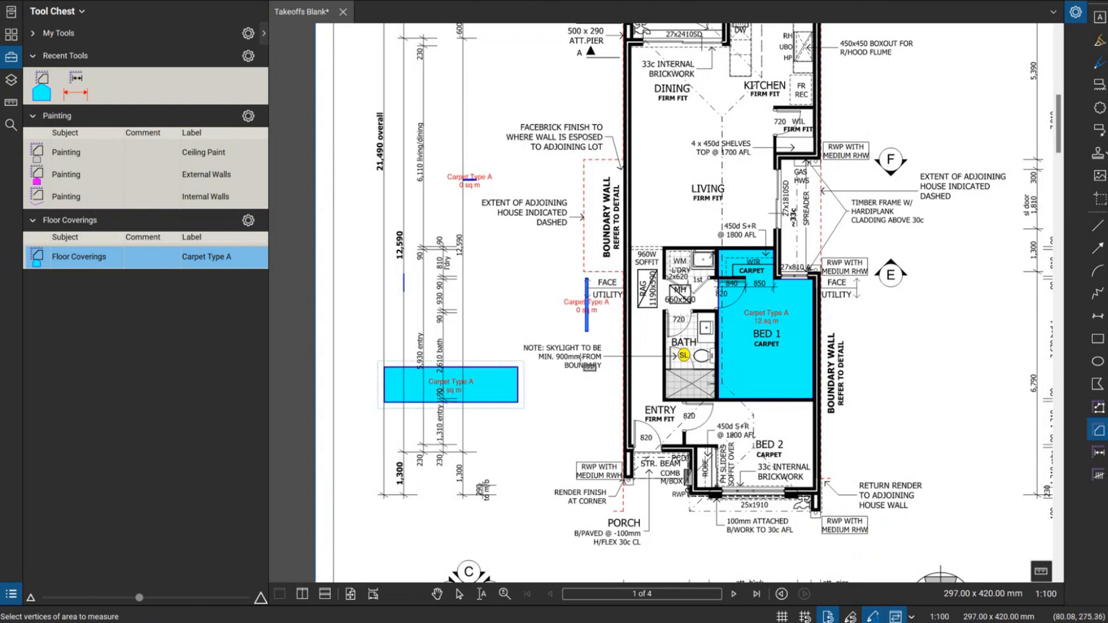
key("Escape")
left_click_drag(622, 479, 369, 167)
key("Delete")
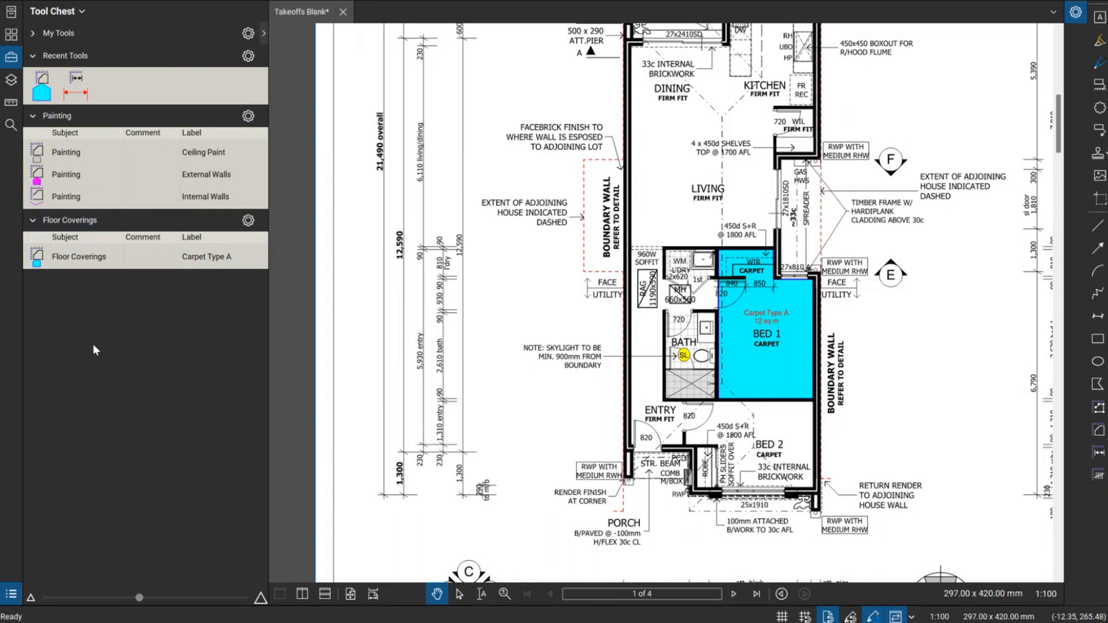
- Duplicate the Carpet Type A tool within the Floor Coverings set
right_click(71, 255)
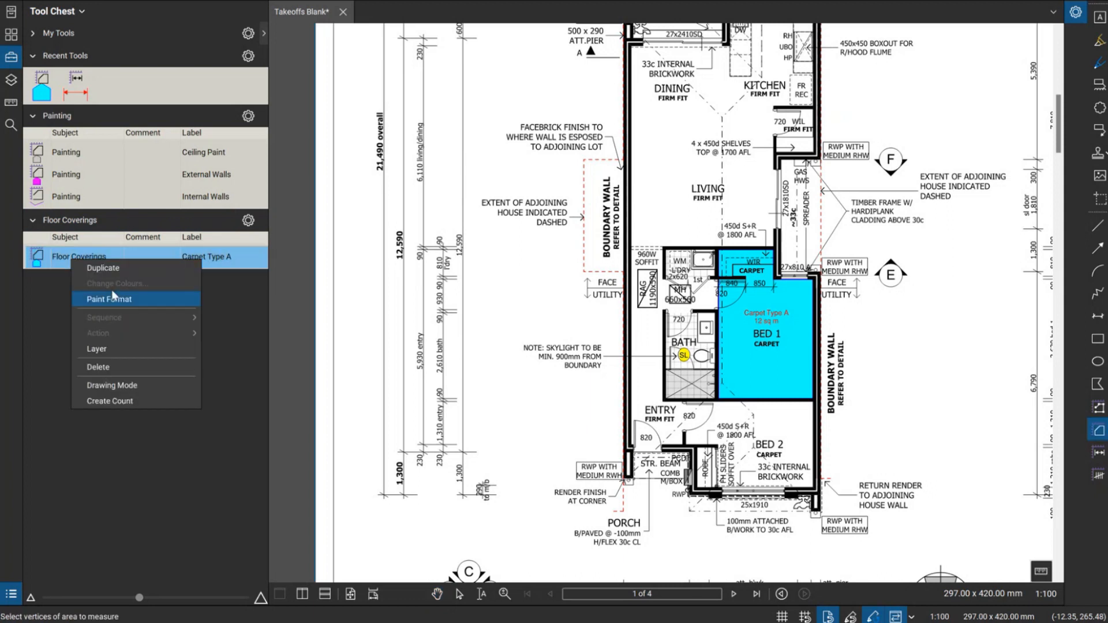
left_click(108, 269)
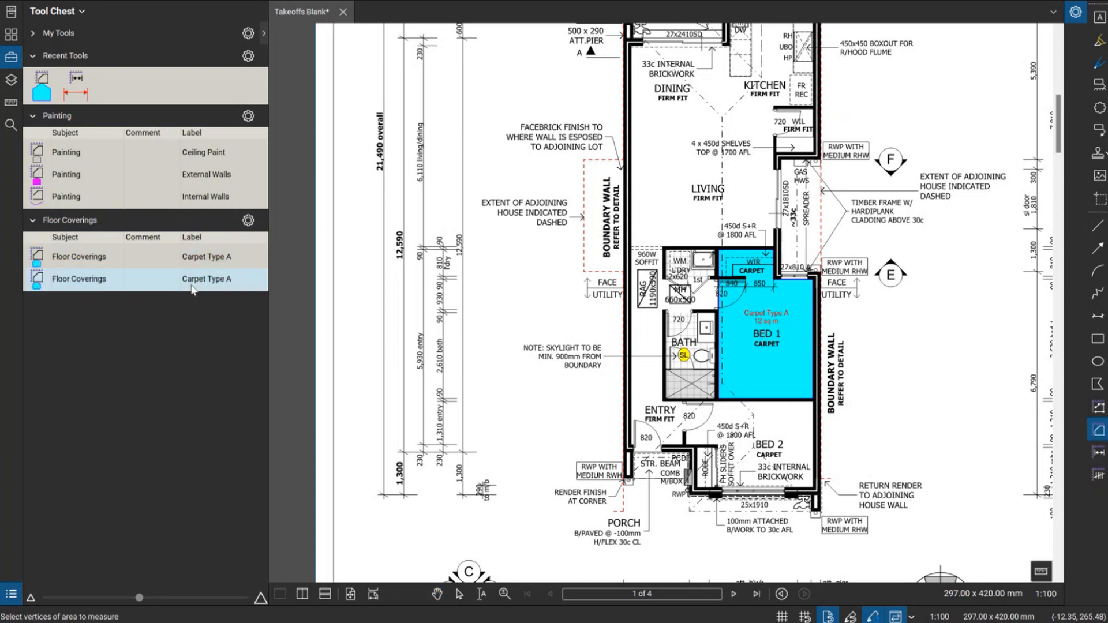
- Relabel the duplicated tool in the Floor Coverings set as Carpet Type B
left_click(218, 284)
left_click(234, 279)
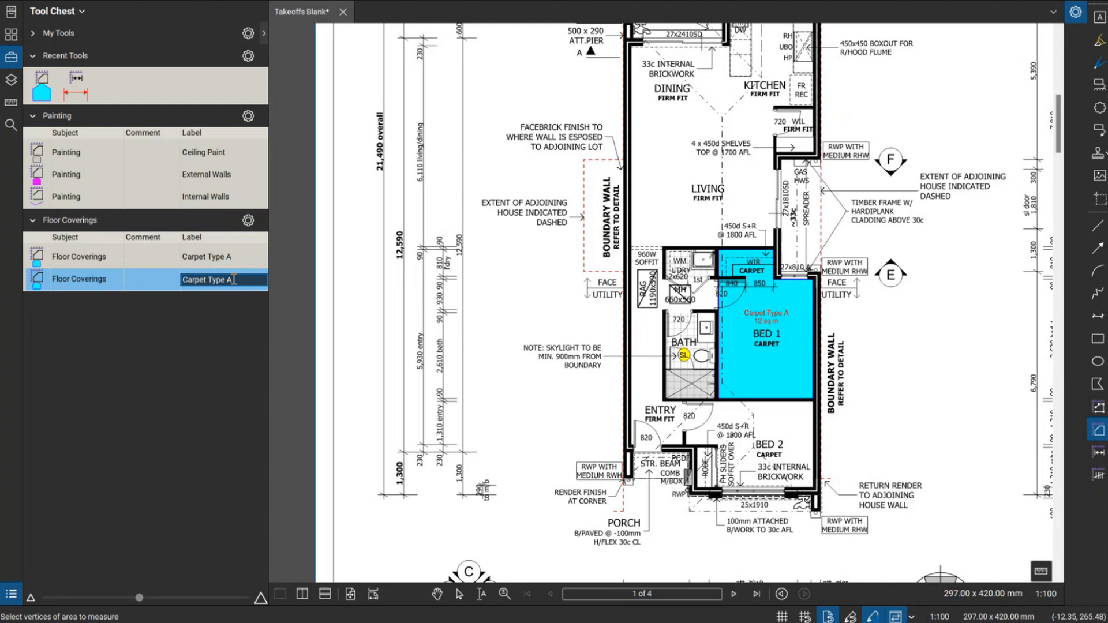
type("B")
key("Return")
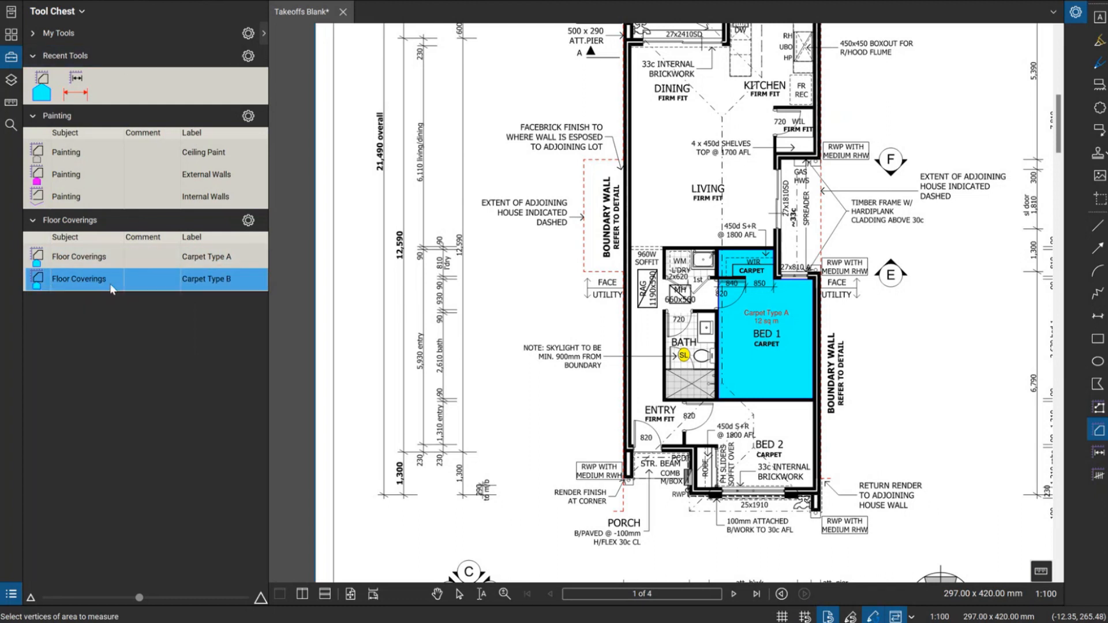
- Give the Carpet Type B tool a green outline and a bright green fill
left_click(68, 1)
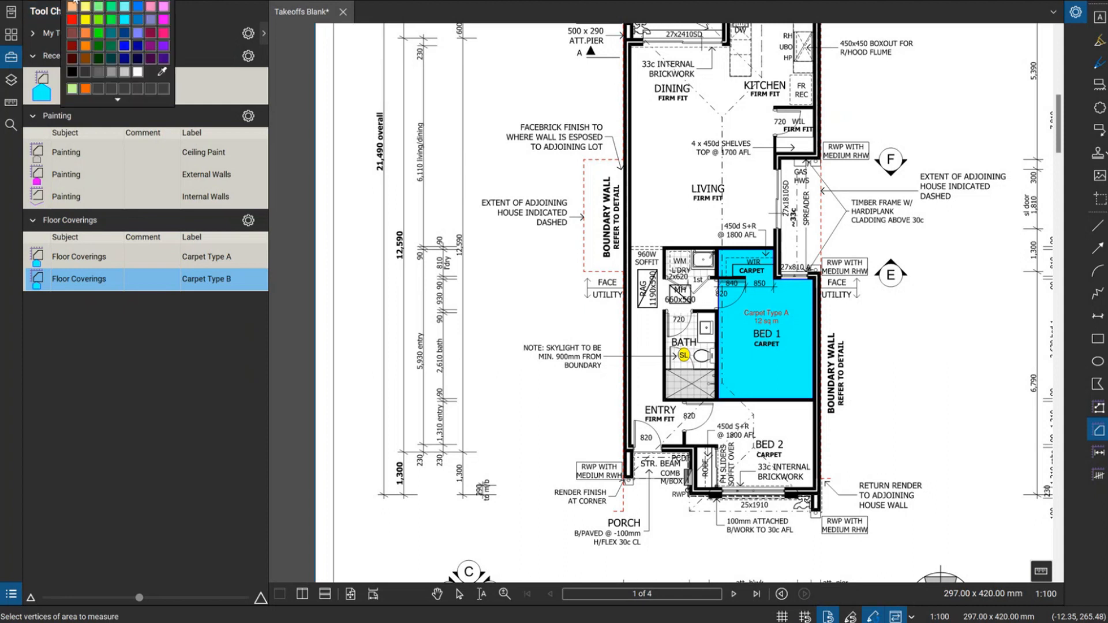
left_click(111, 48)
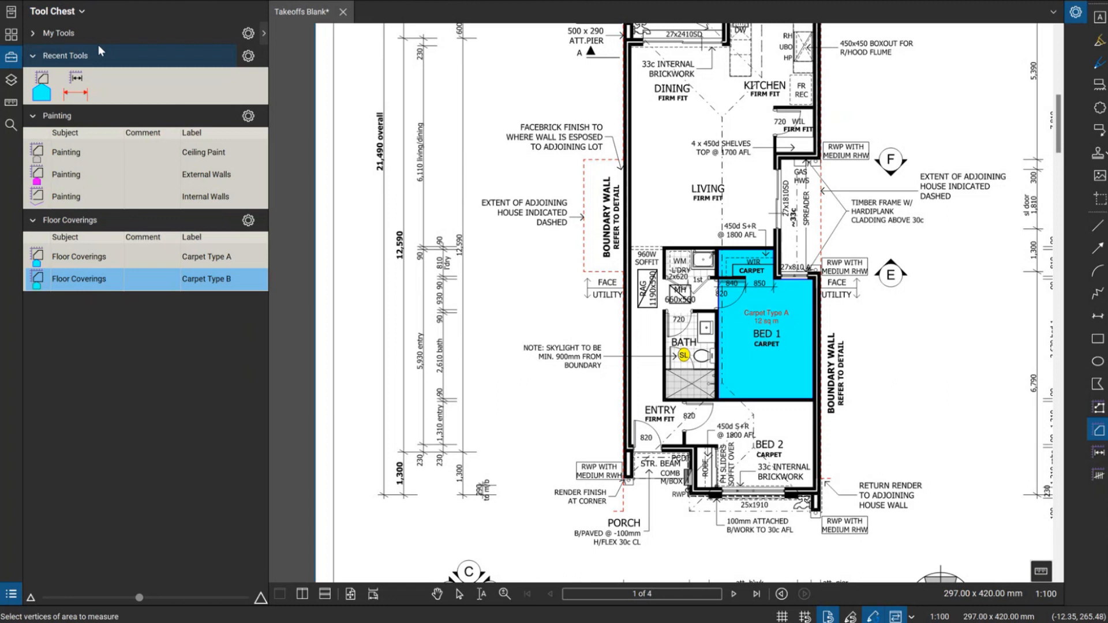
left_click(299, 2)
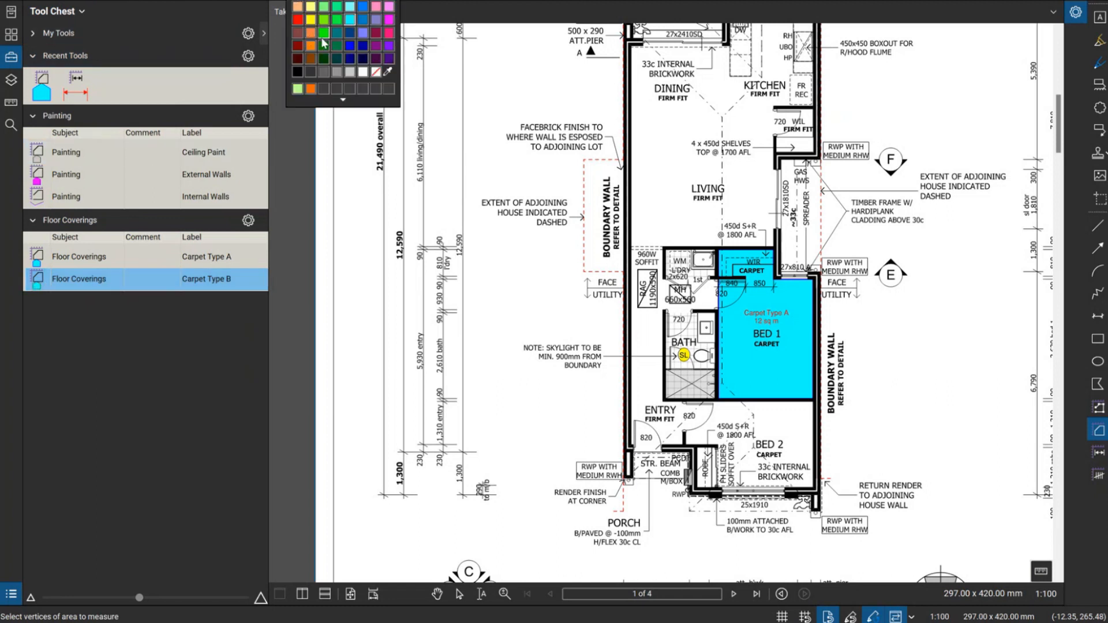
left_click(324, 33)
- Draw a trial area beside the floor plan with the Carpet Type B tool, and undo it
scroll(323, 115, "up", 1)
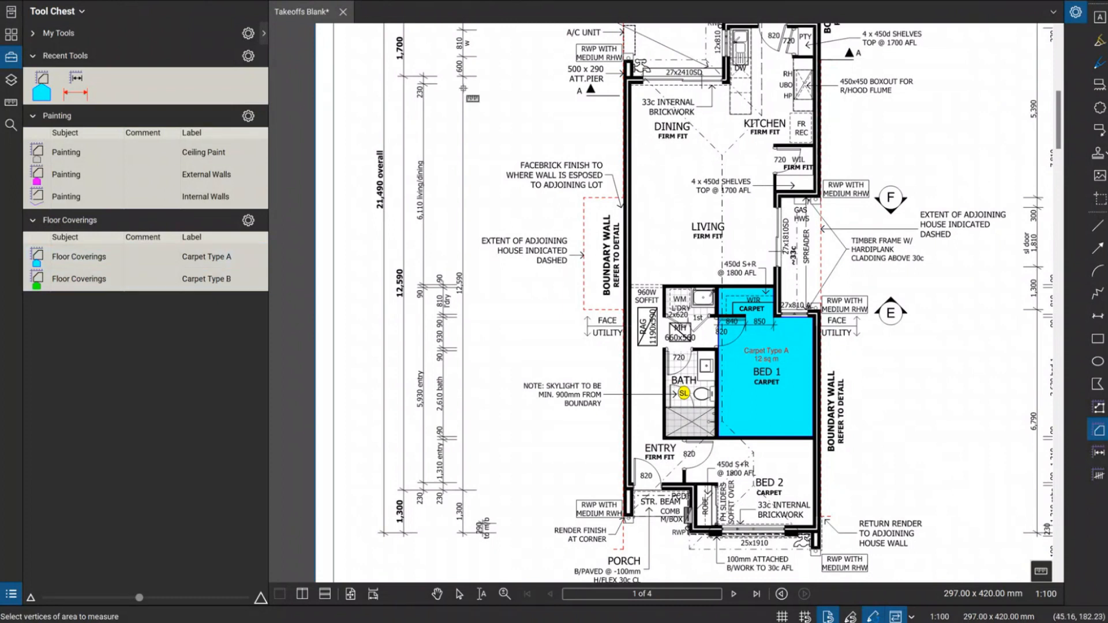
left_click_drag(462, 89, 631, 191)
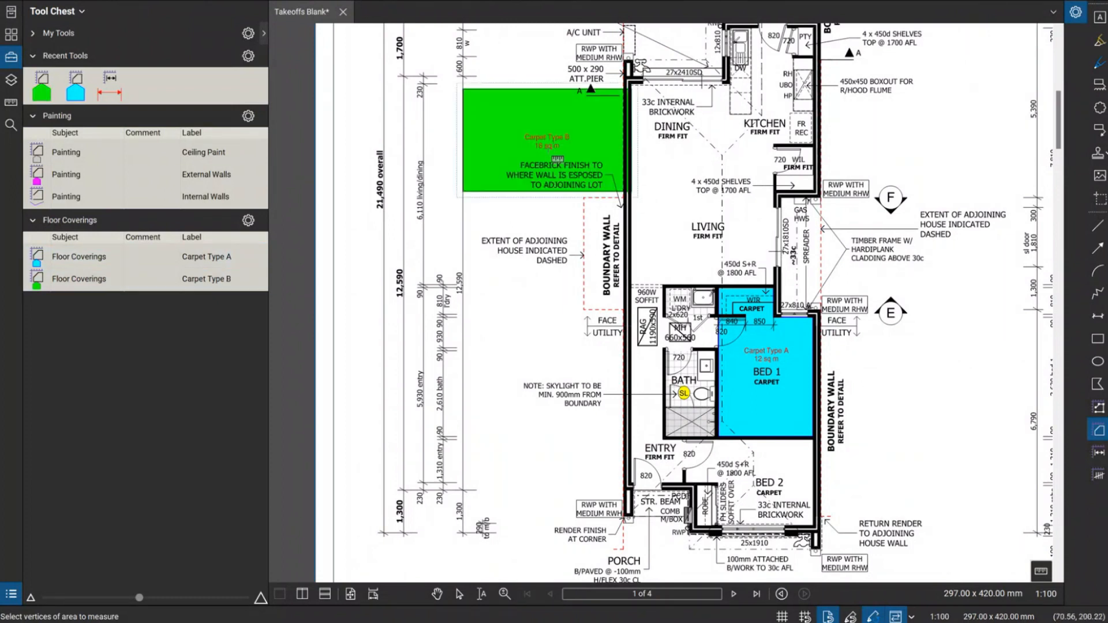
key("Escape")
key("ctrl+z")
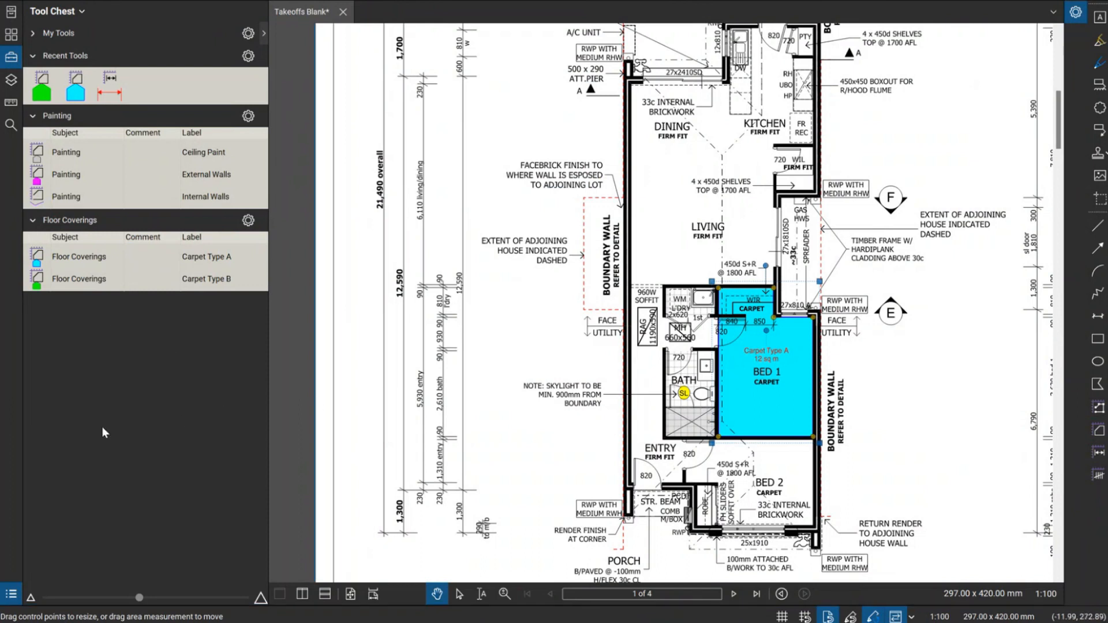
- Duplicate the Carpet Type B tool in the Floor Coverings set and label the copy Floorboards Oak
left_click_drag(567, 503, 531, 430)
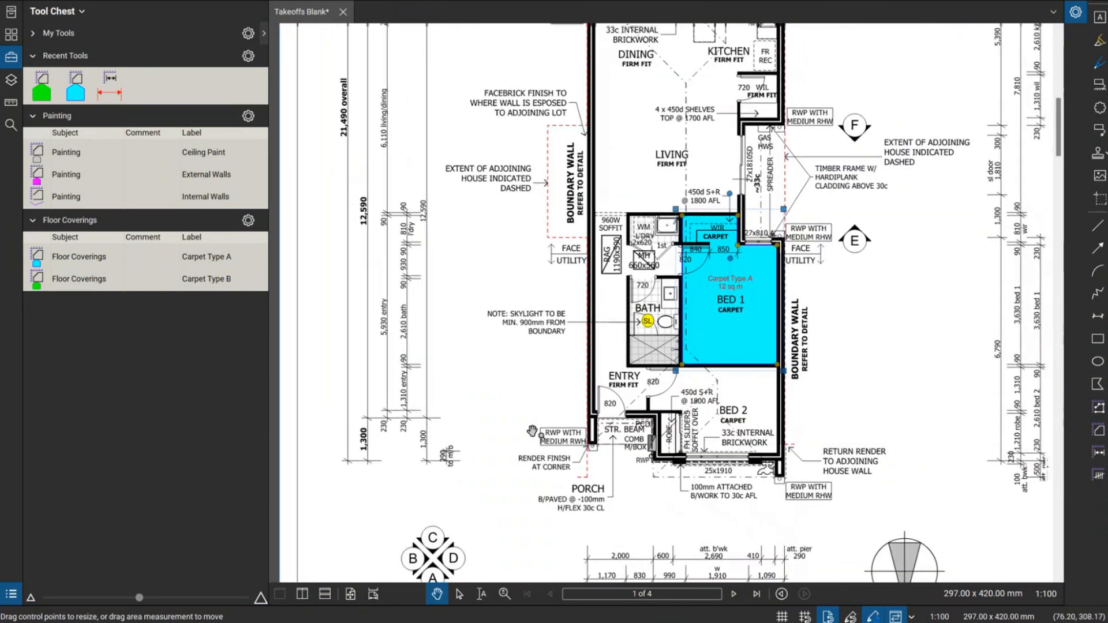
scroll(532, 431, "down", 1)
right_click(73, 282)
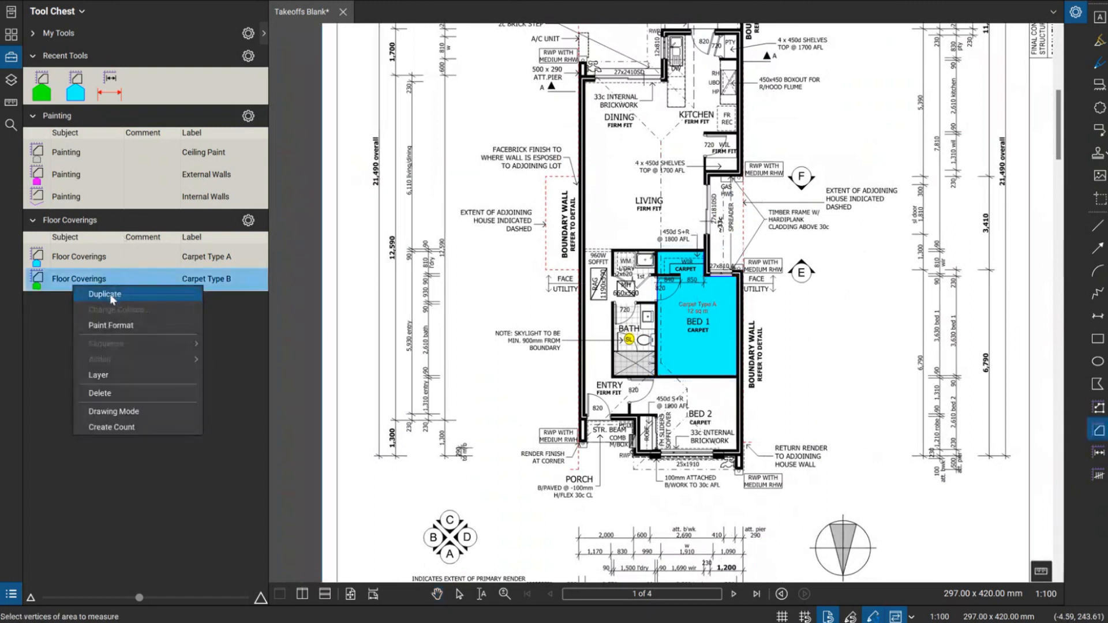
left_click(110, 293)
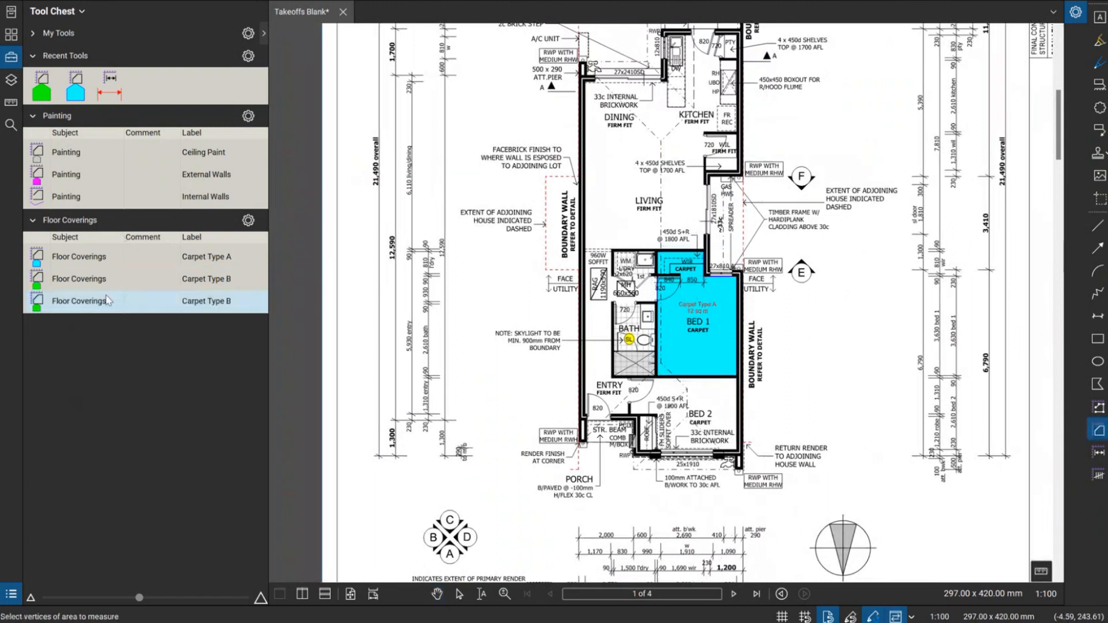
left_click(224, 302)
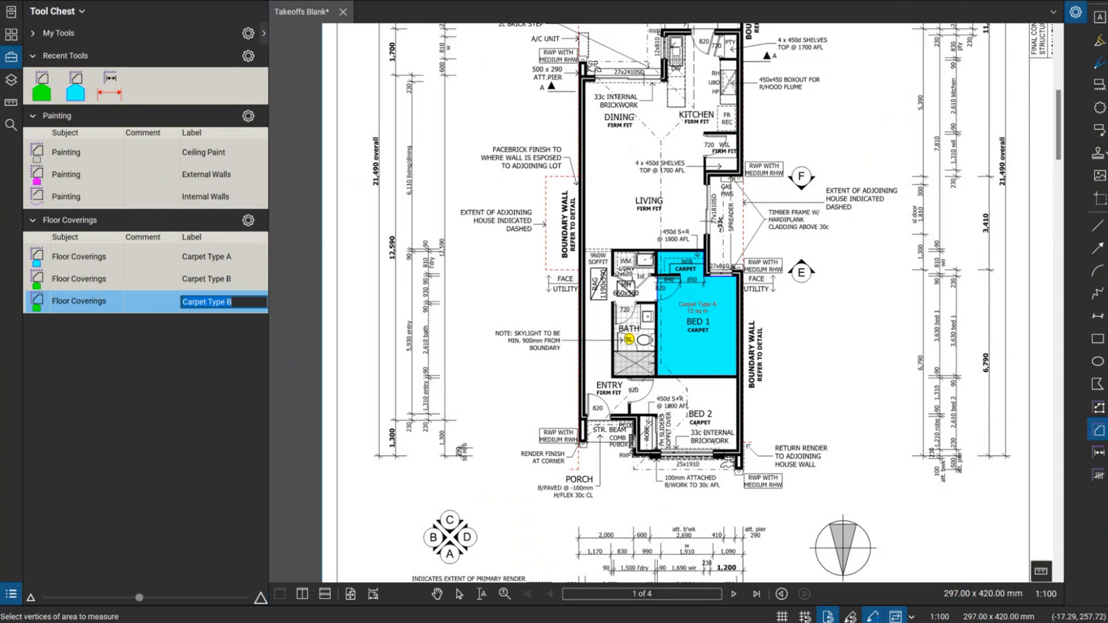
left_click(234, 302)
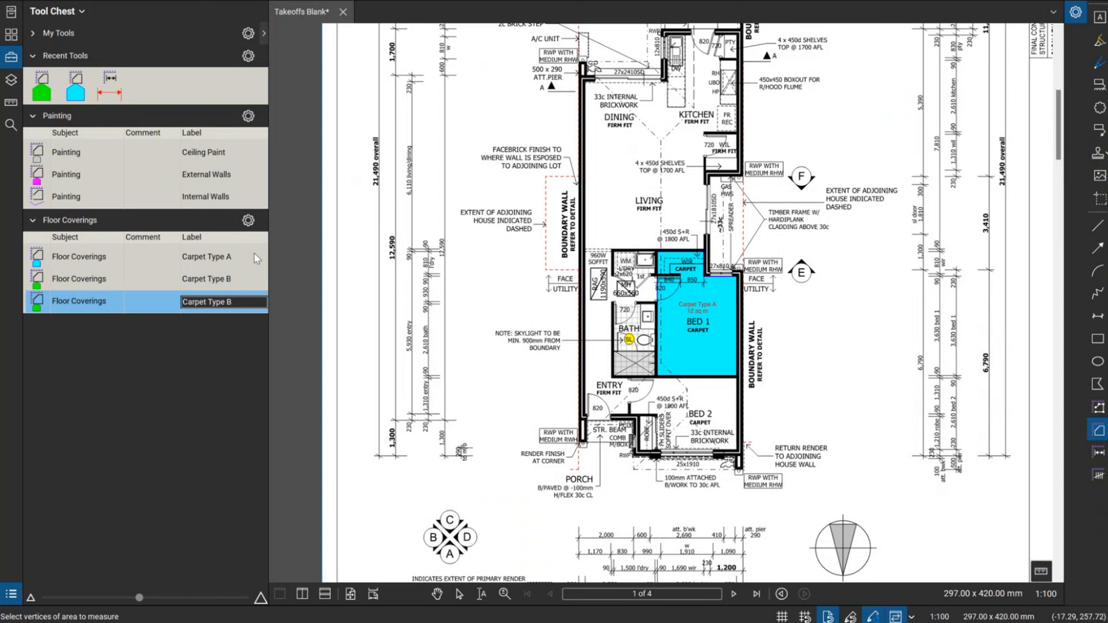
left_click_drag(251, 302, 142, 308)
type("Floorboards Oak")
key("Return")
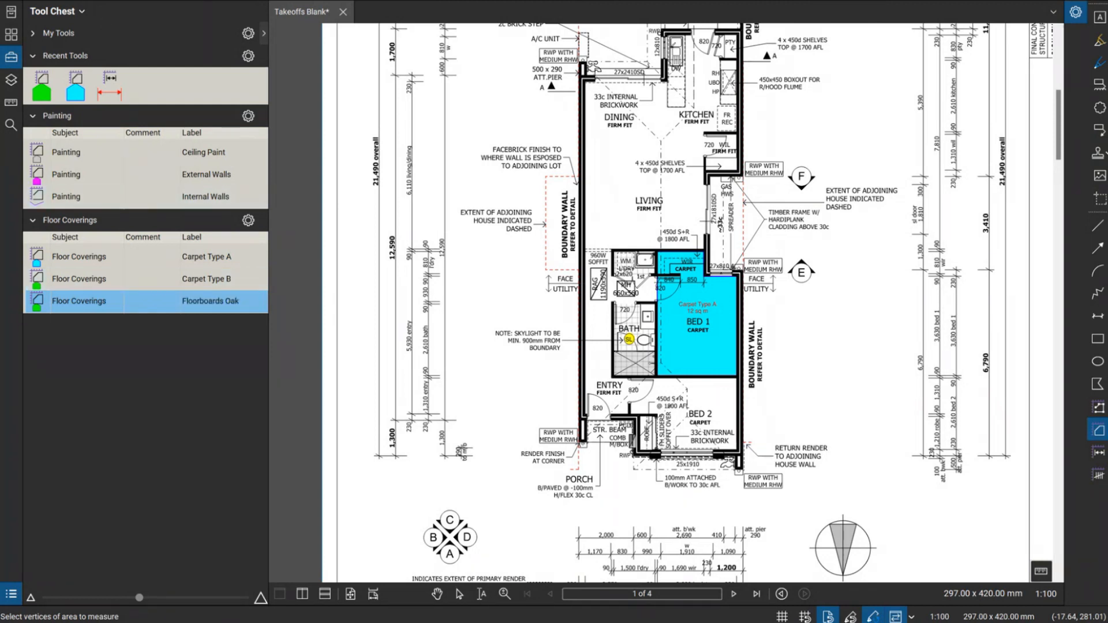
- Recolour the outline of the Floorboards Oak tool and set its fill to orange
left_click(69, 1)
left_click(85, 52)
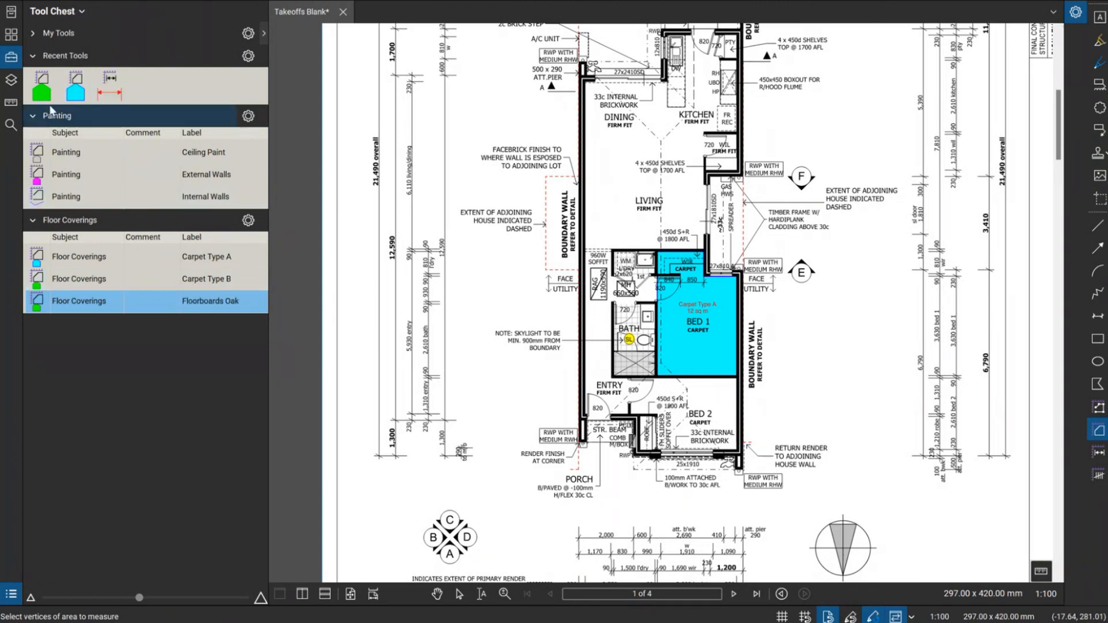
left_click(293, 1)
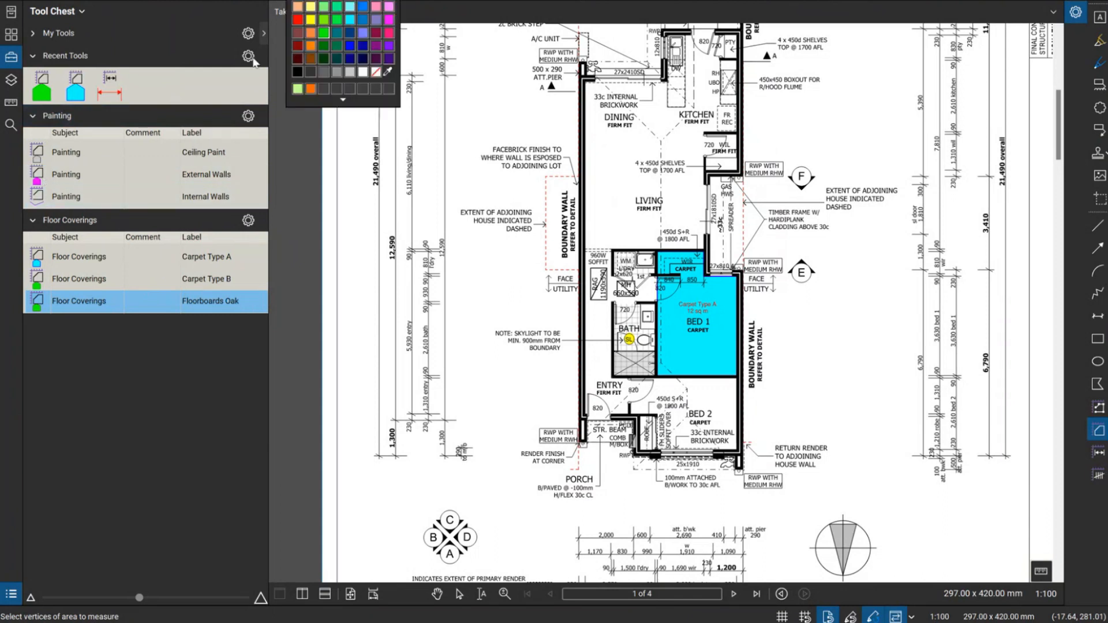
left_click(310, 52)
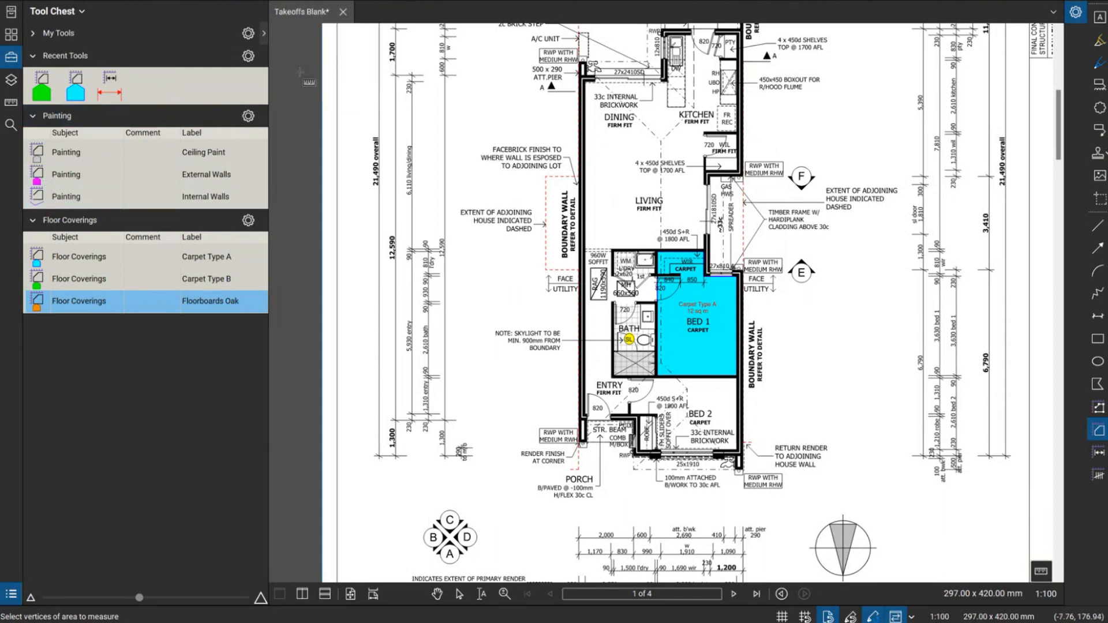
left_click(182, 398)
- Duplicate the Floorboards Oak tool and label the copy Laminate Jarrah
right_click(81, 301)
left_click(133, 324)
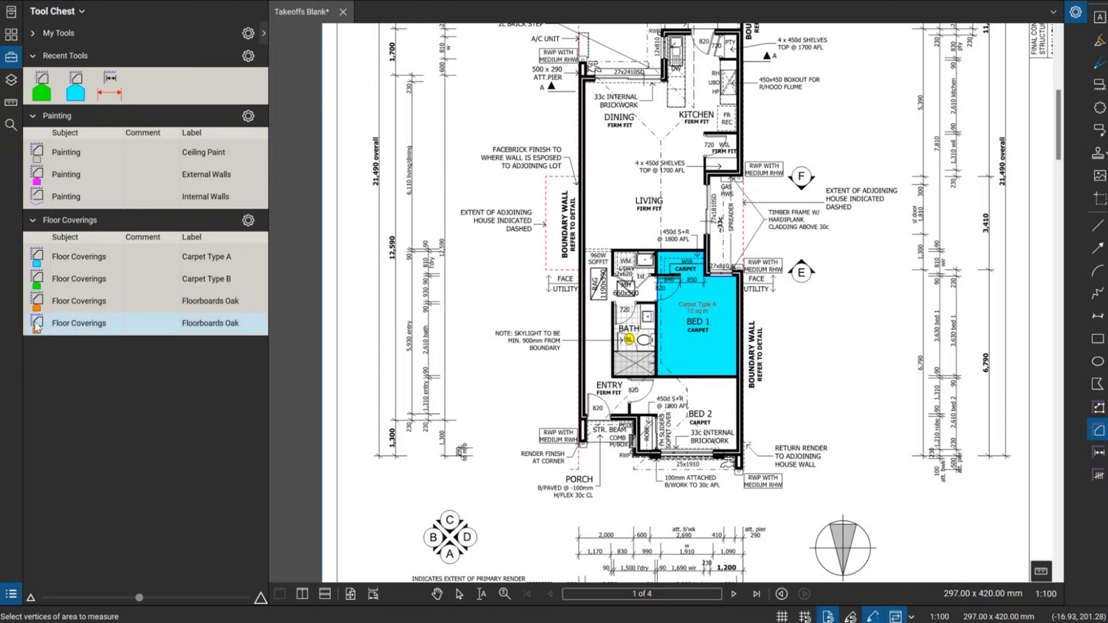
left_click(219, 325)
left_click(234, 323)
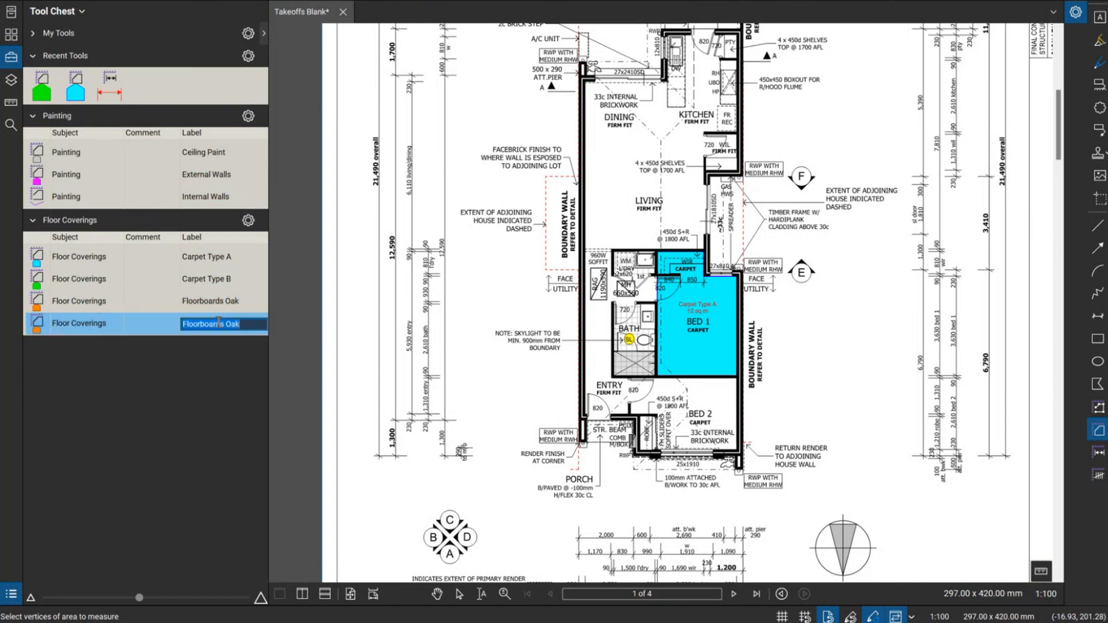
type("Laminate Jarrah")
key("Return")
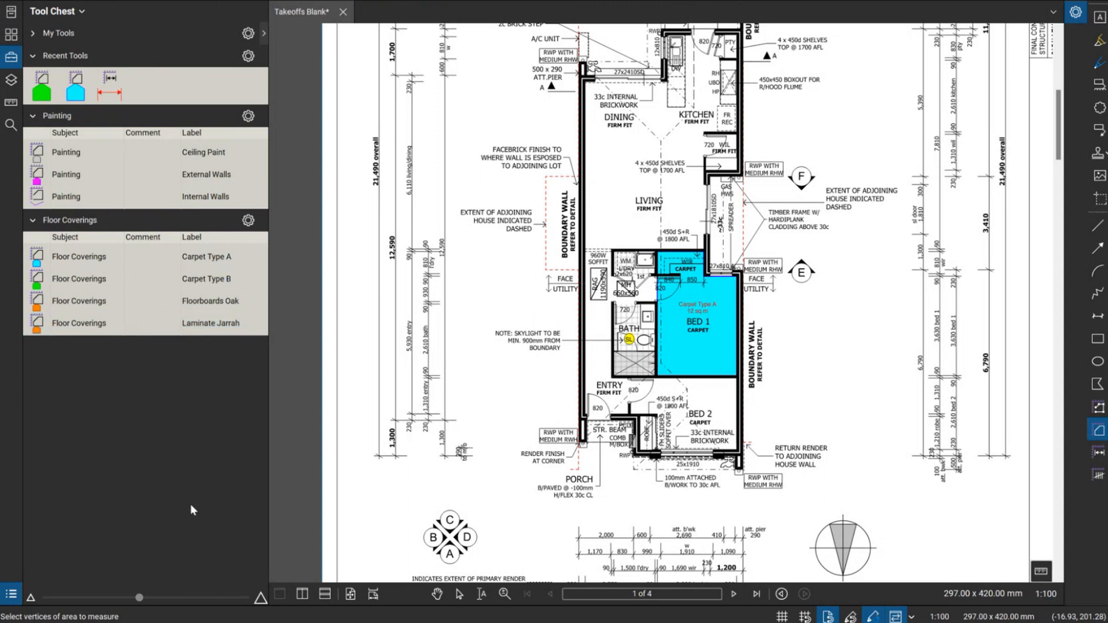
- Give the Laminate Jarrah tool a dark red outline and a reddish-brown fill
left_click(185, 323)
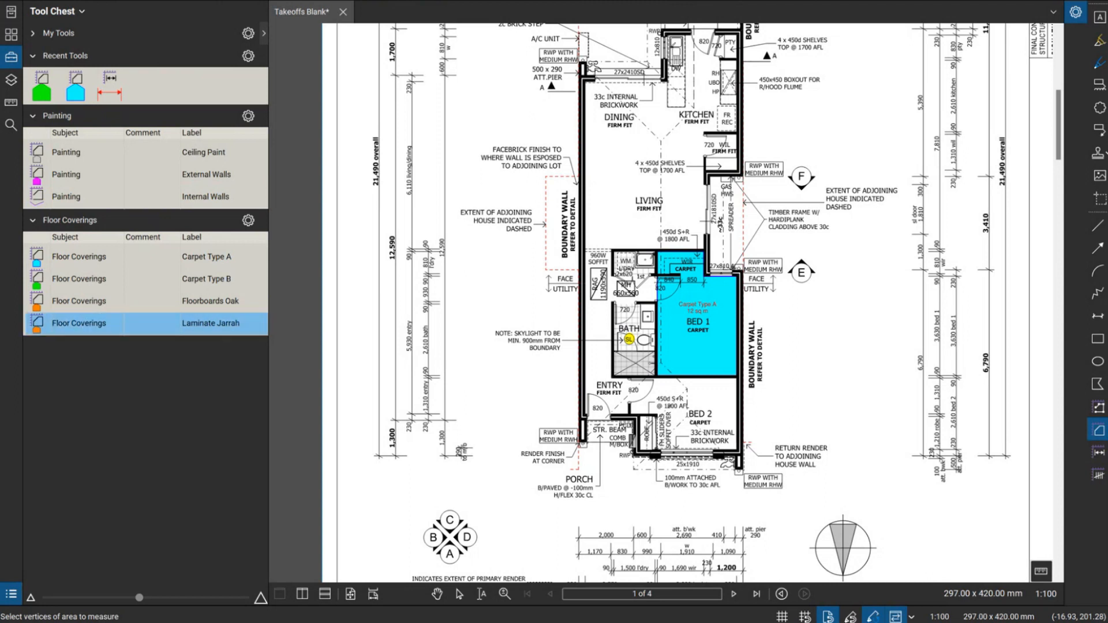
left_click(70, 1)
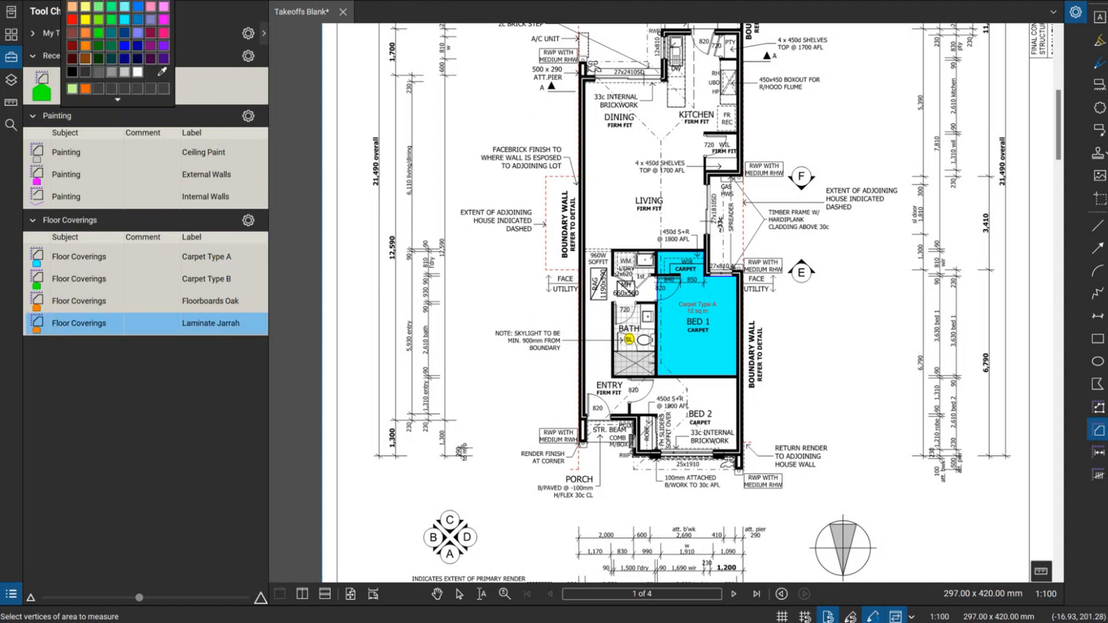
left_click(73, 48)
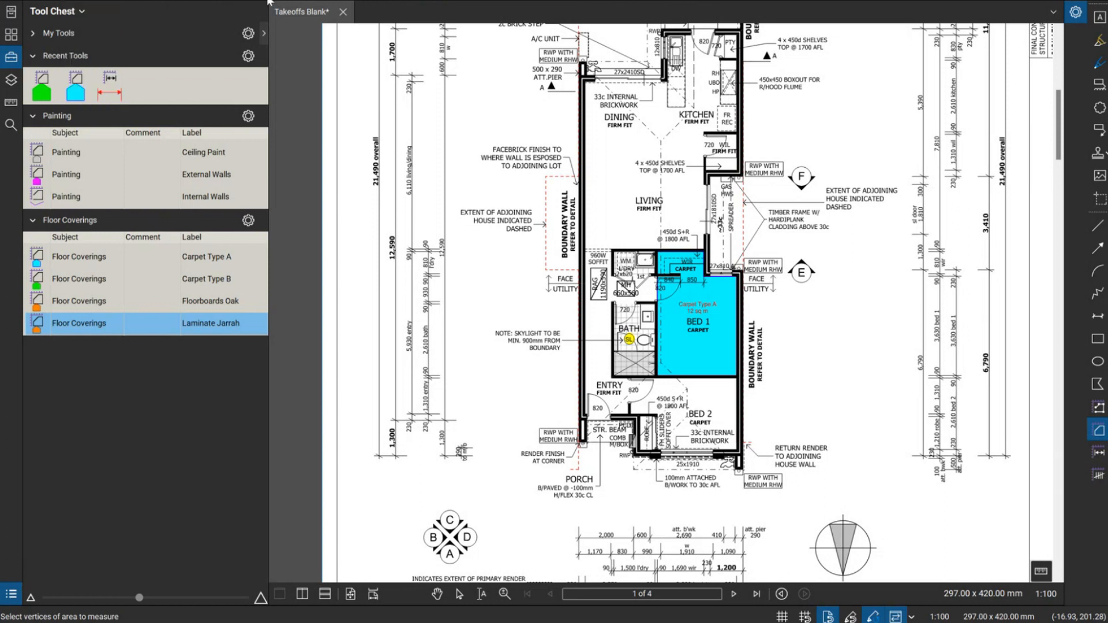
left_click(297, 2)
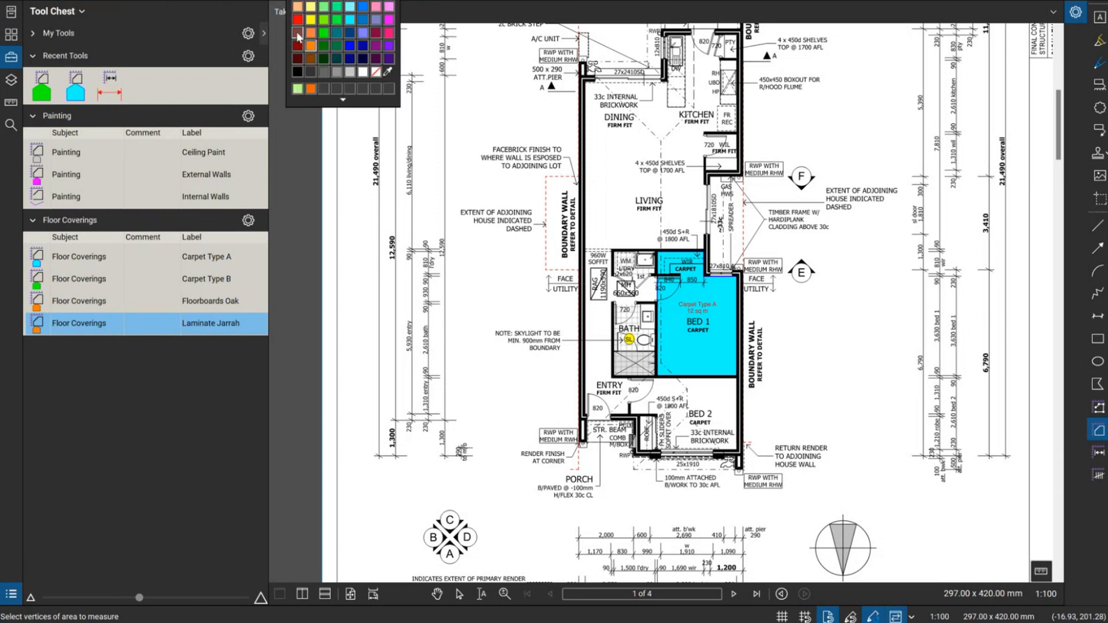
left_click(298, 37)
left_click(151, 444)
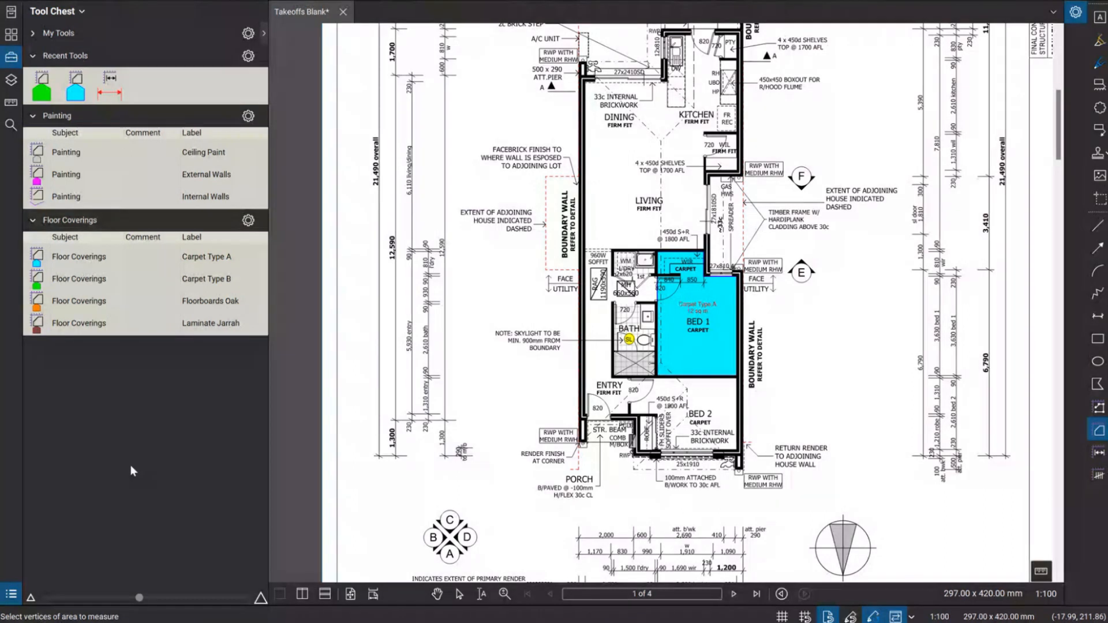
- Create a new displayed tool set titled Electrical and save it as the tool set file Electrical
left_click(81, 12)
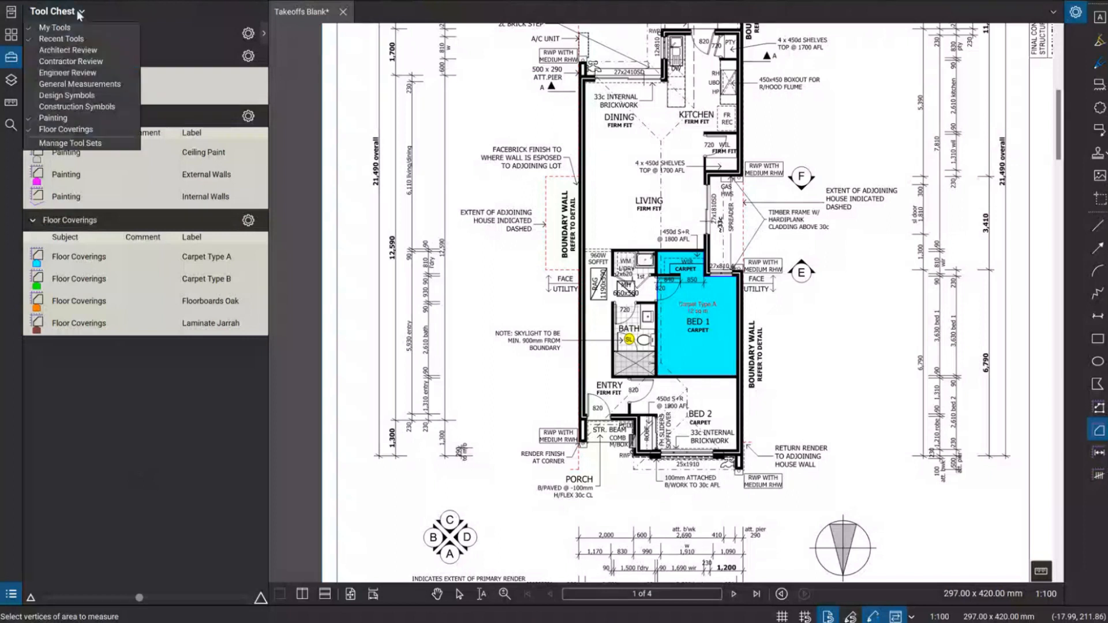
left_click(60, 143)
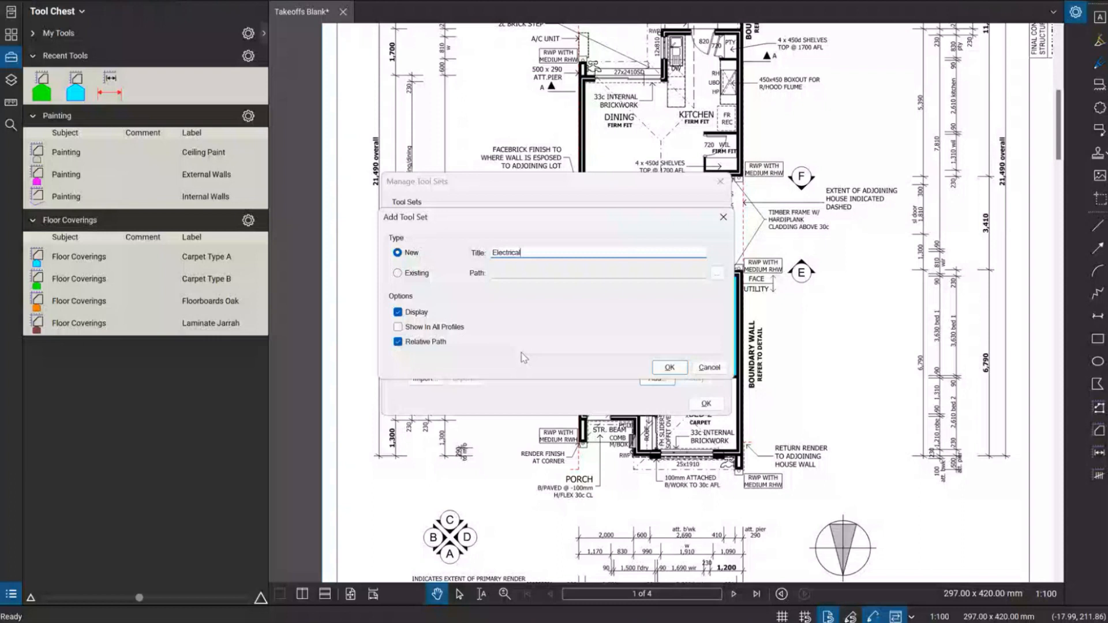
key("Return")
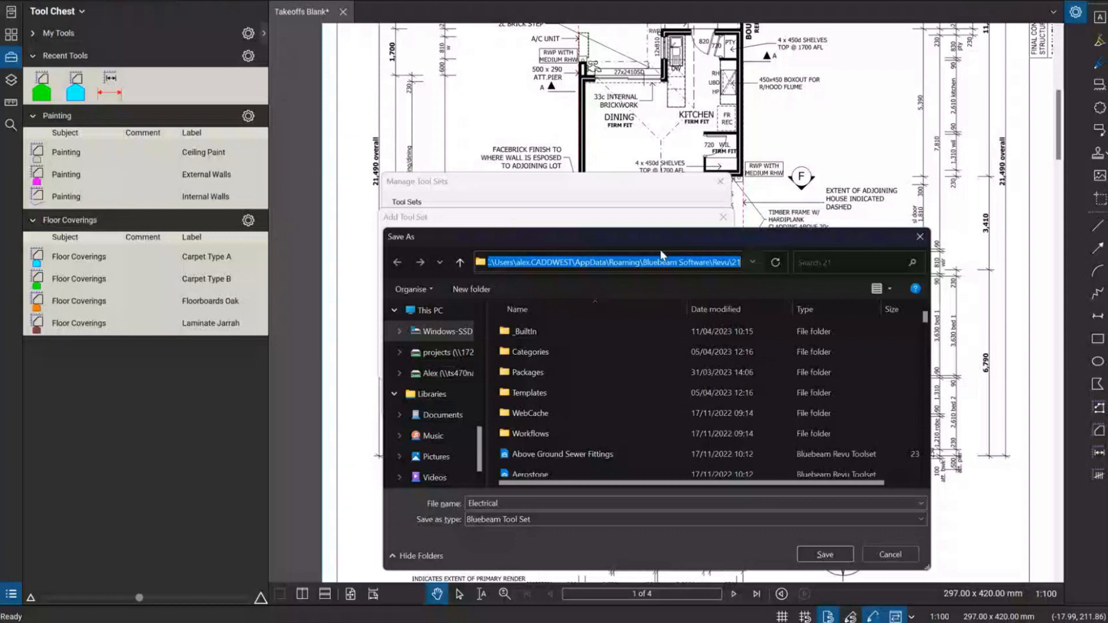
key("Return")
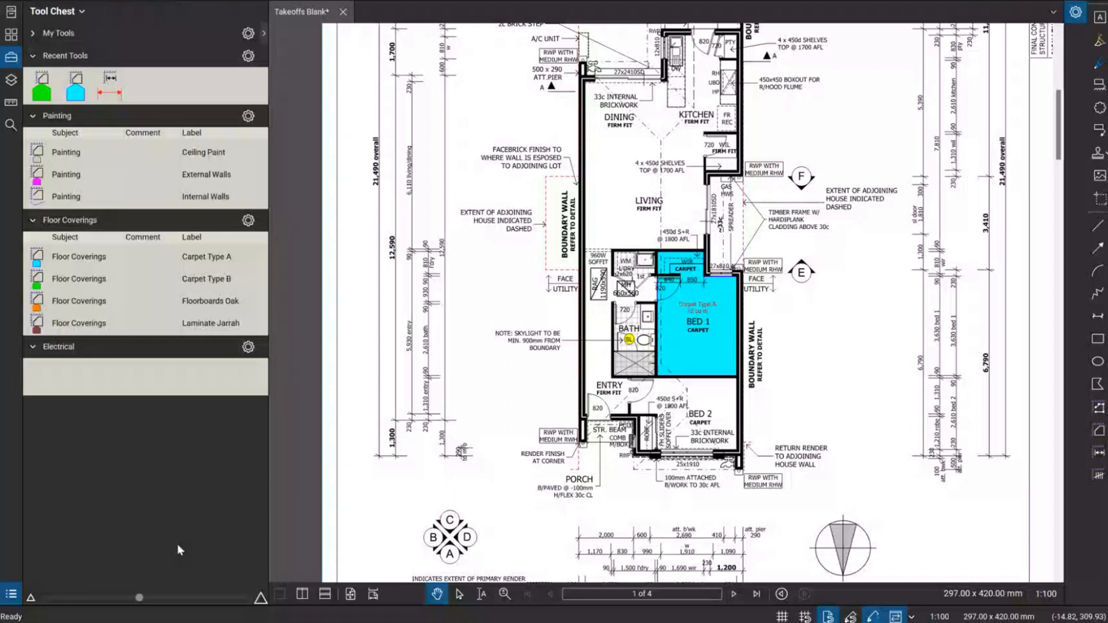
- Place a single Count measurement in the blank area beside the electrical plan on page 3
scroll(492, 215, "down", 1)
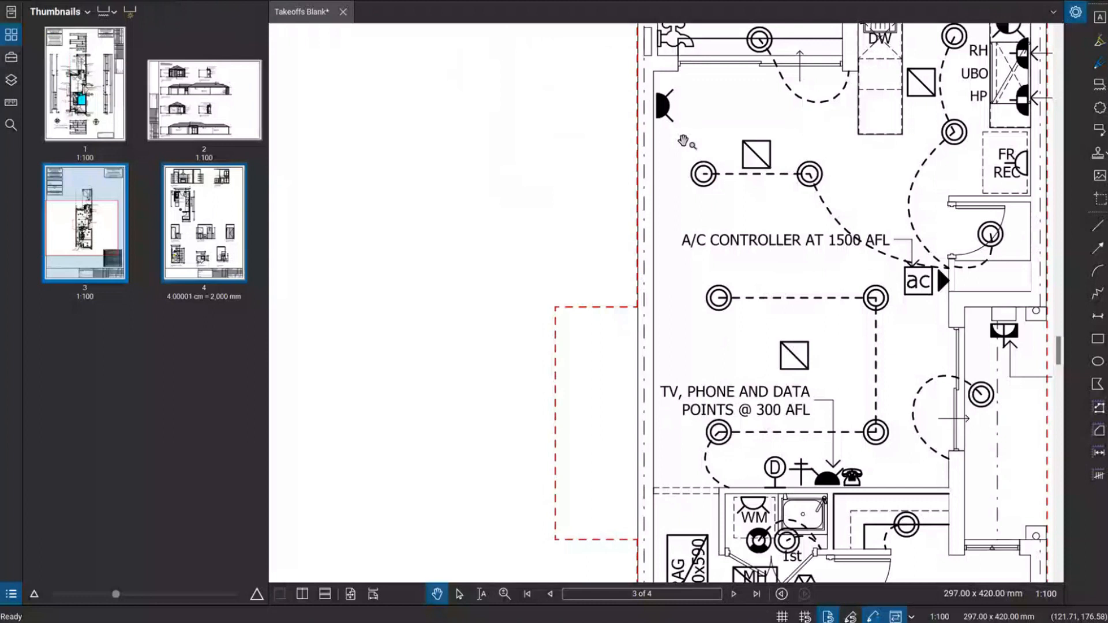
scroll(629, 209, "down", 2)
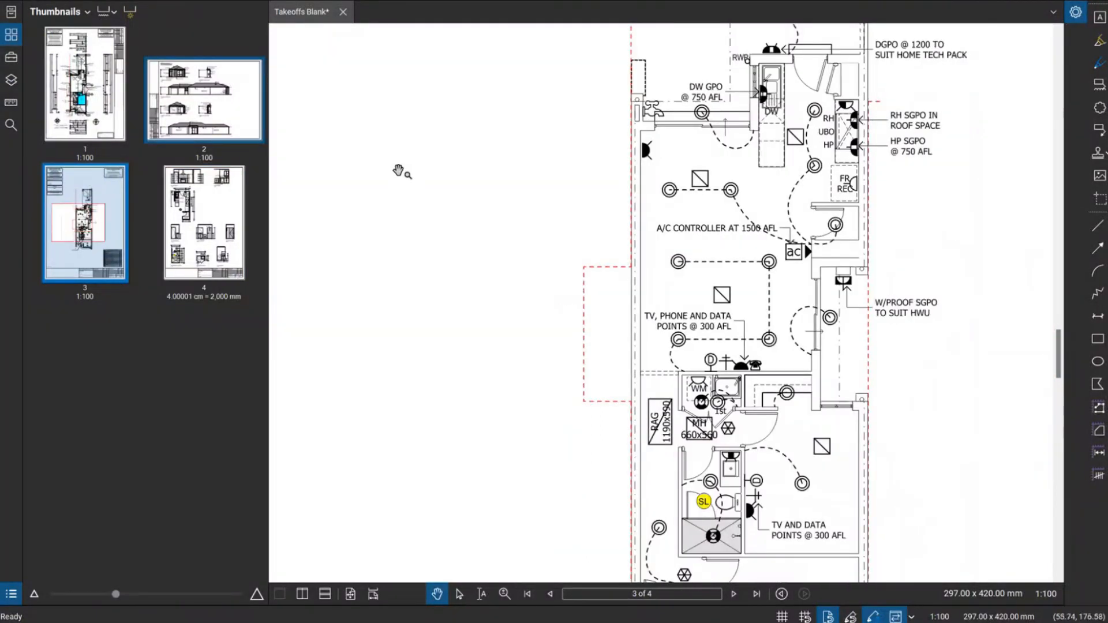
left_click(11, 57)
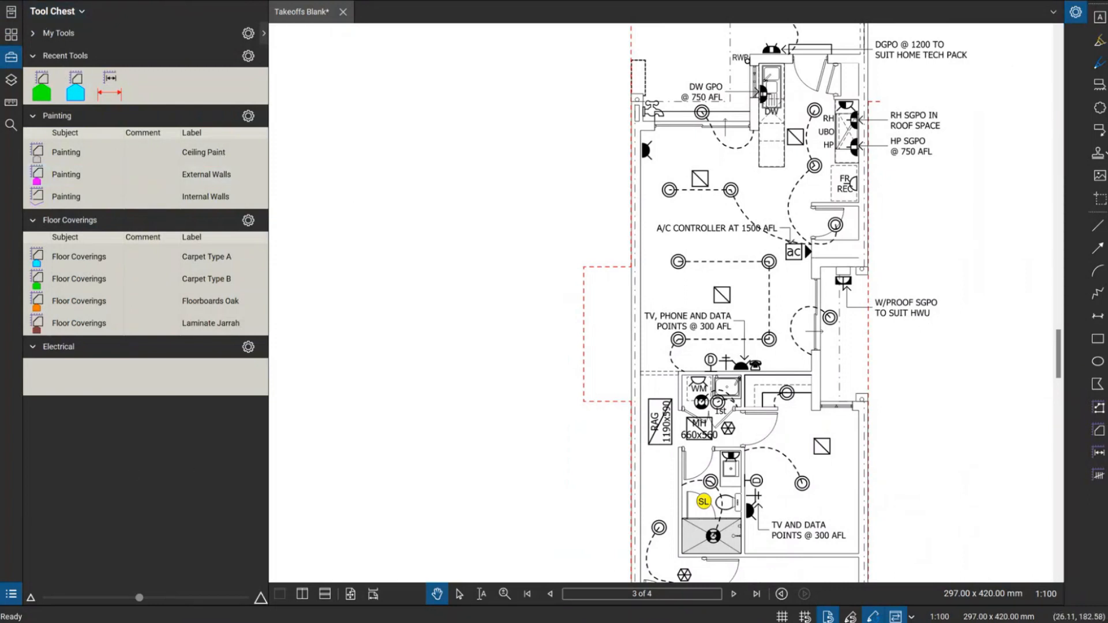
left_click(11, 102)
left_click(254, 41)
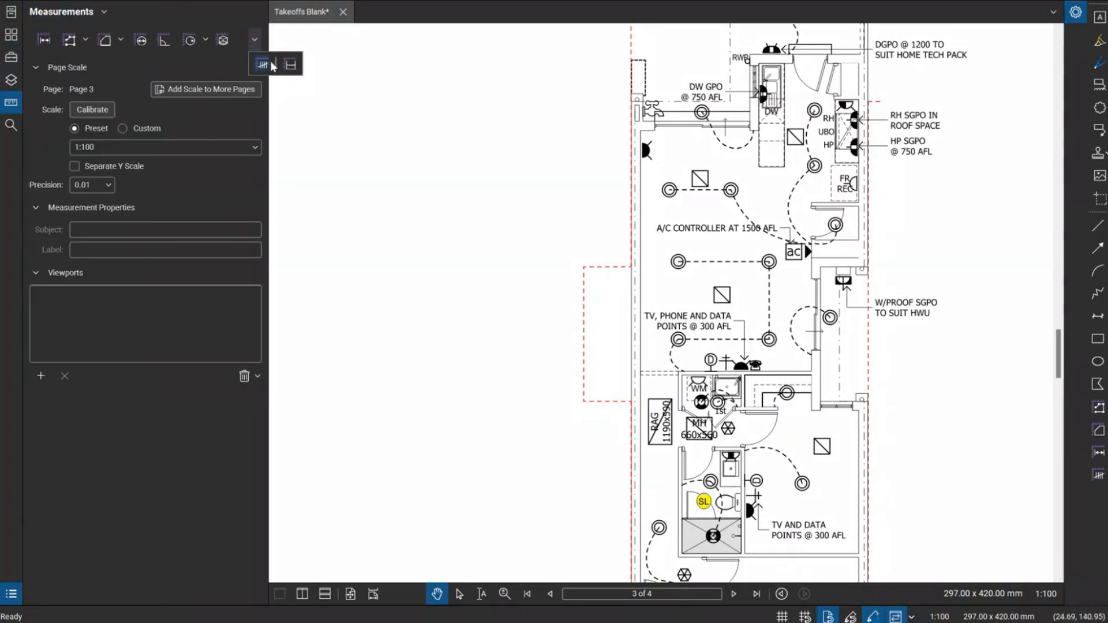
left_click(263, 64)
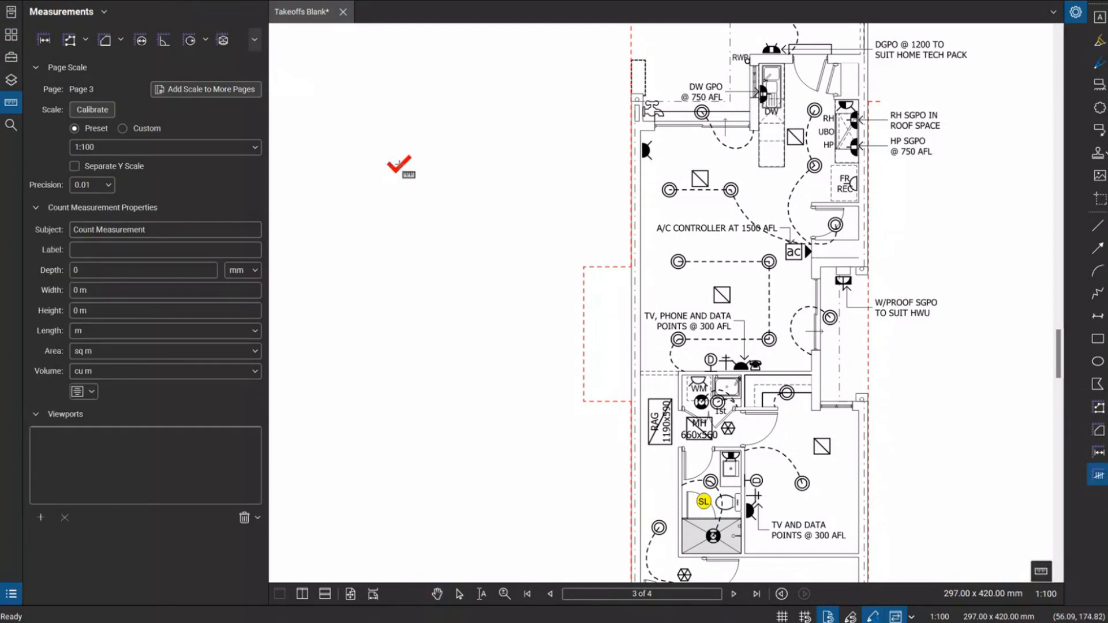
left_click(399, 167)
key("Escape")
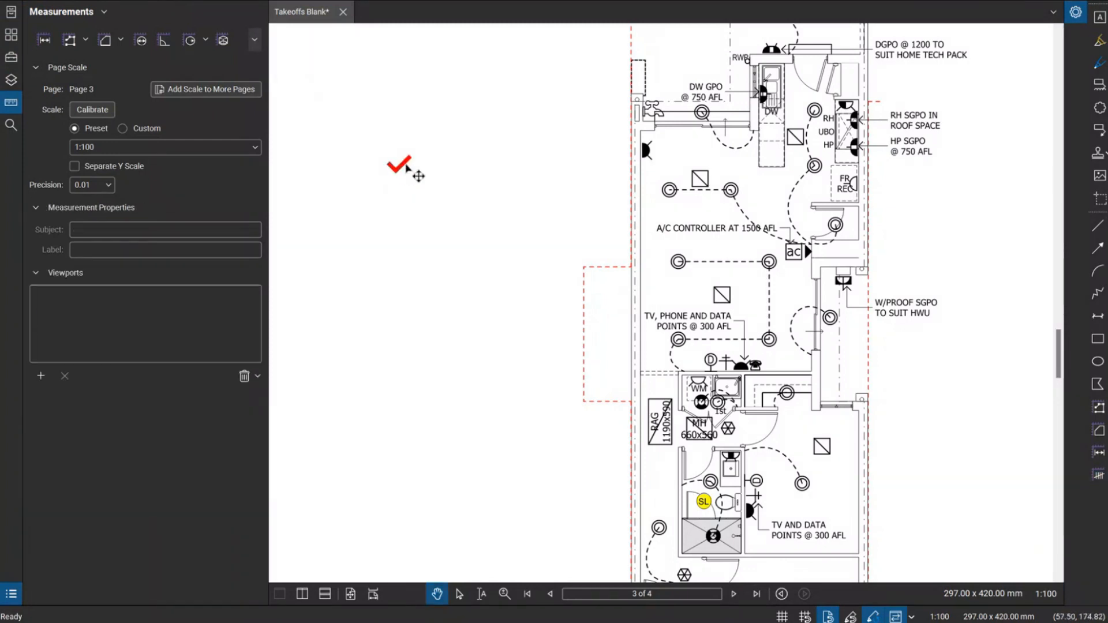
- Change the count marker beside the electrical plan to a diamond symbol and reduce its opacity
left_click(400, 163)
left_click(56, 1)
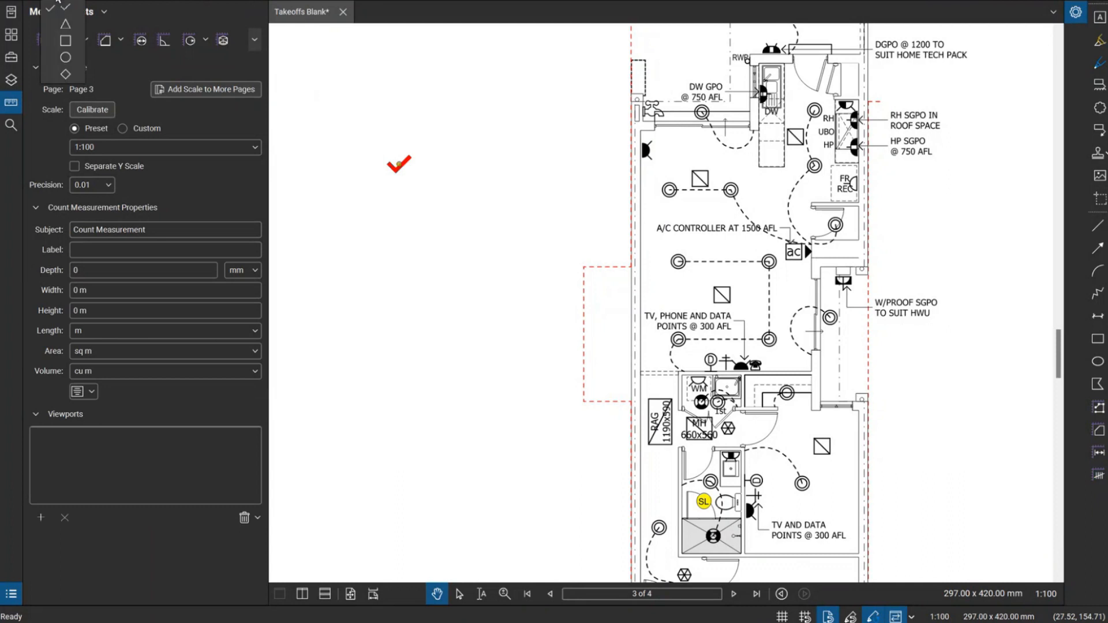
left_click(65, 73)
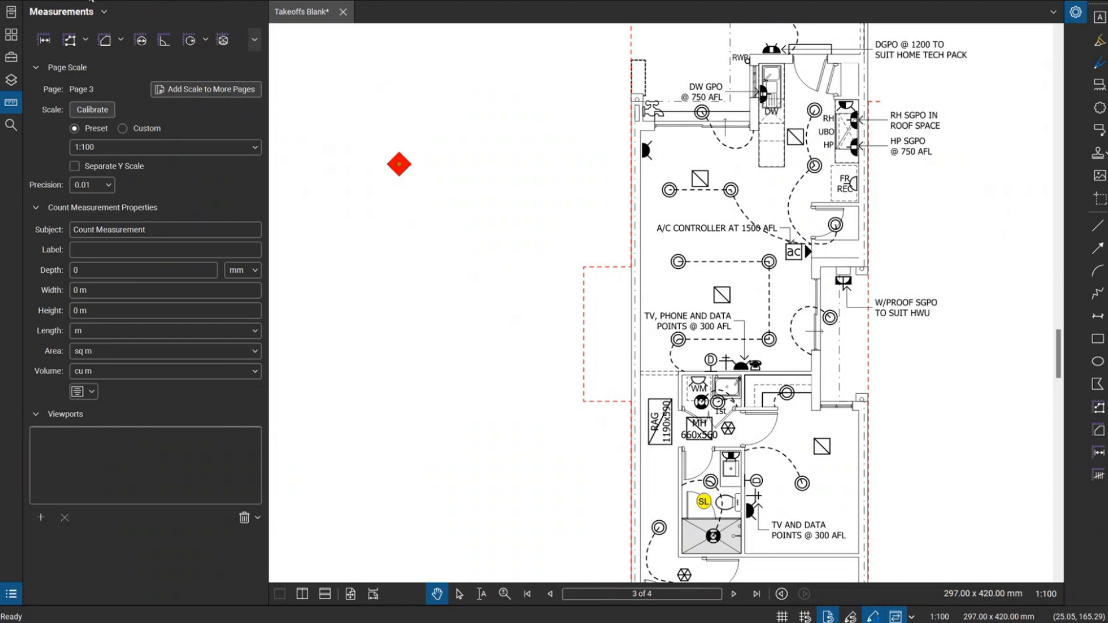
left_click(90, 1)
left_click(199, 28)
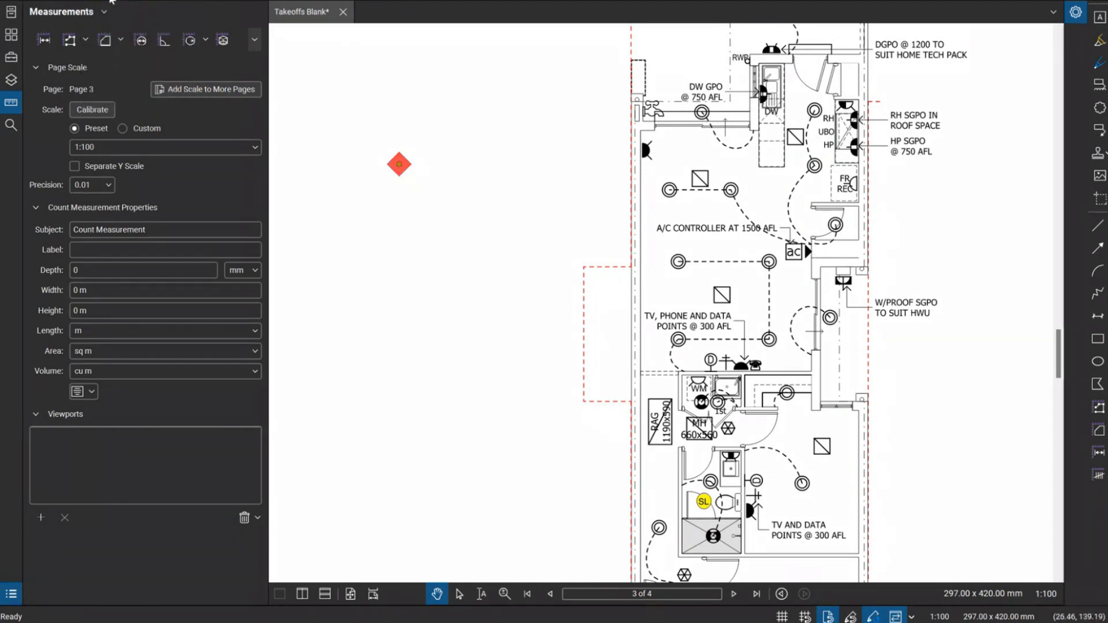
left_click(464, 106)
left_click(401, 169)
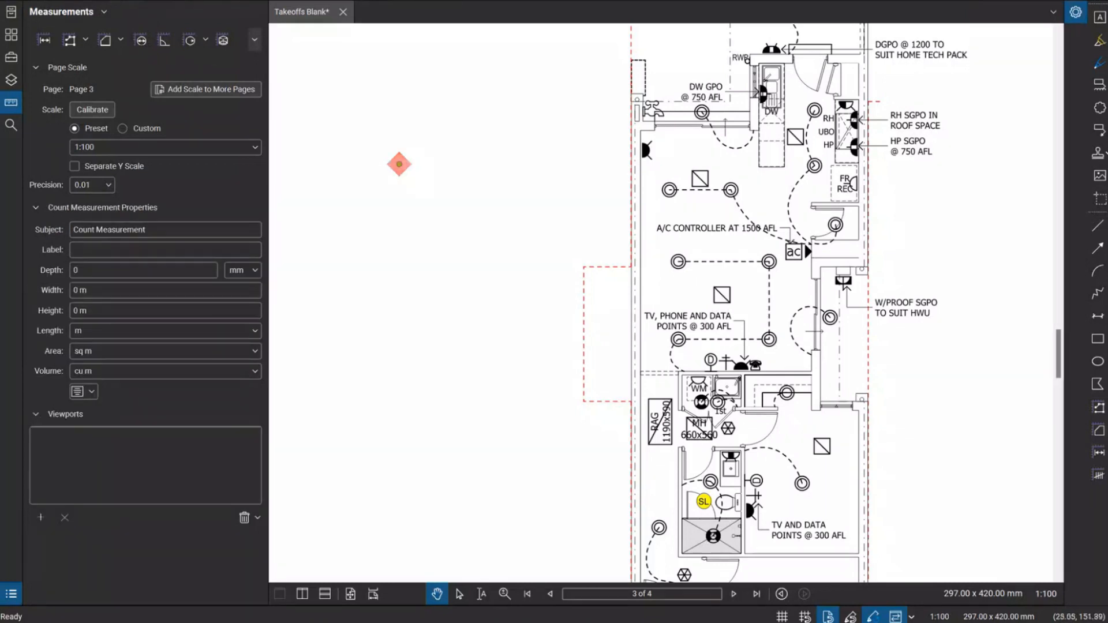
- Recolour the diamond count marker pink
left_click(109, 1)
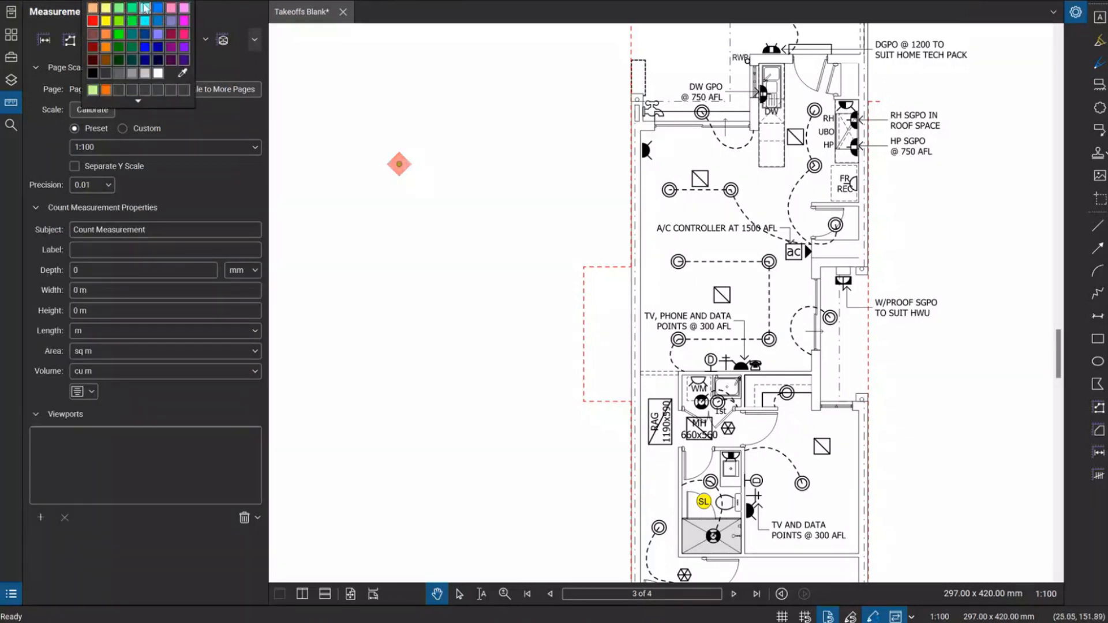
left_click(184, 36)
left_click(500, 126)
- Add the pink diamond count marker to the Electrical tool set in the Tool Chest
left_click(399, 166)
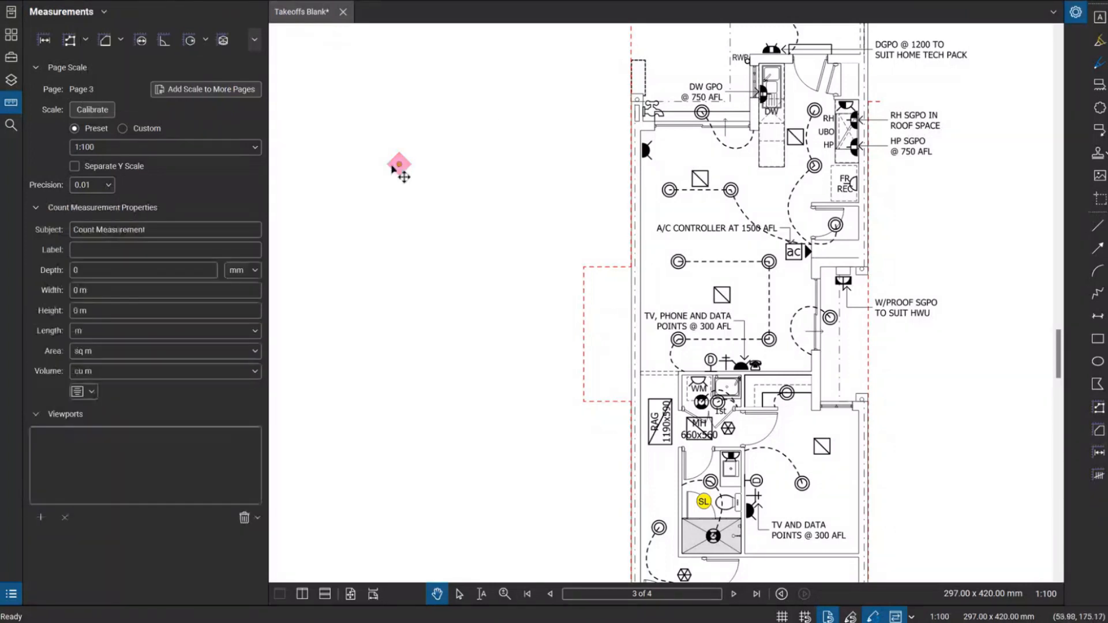
right_click(399, 167)
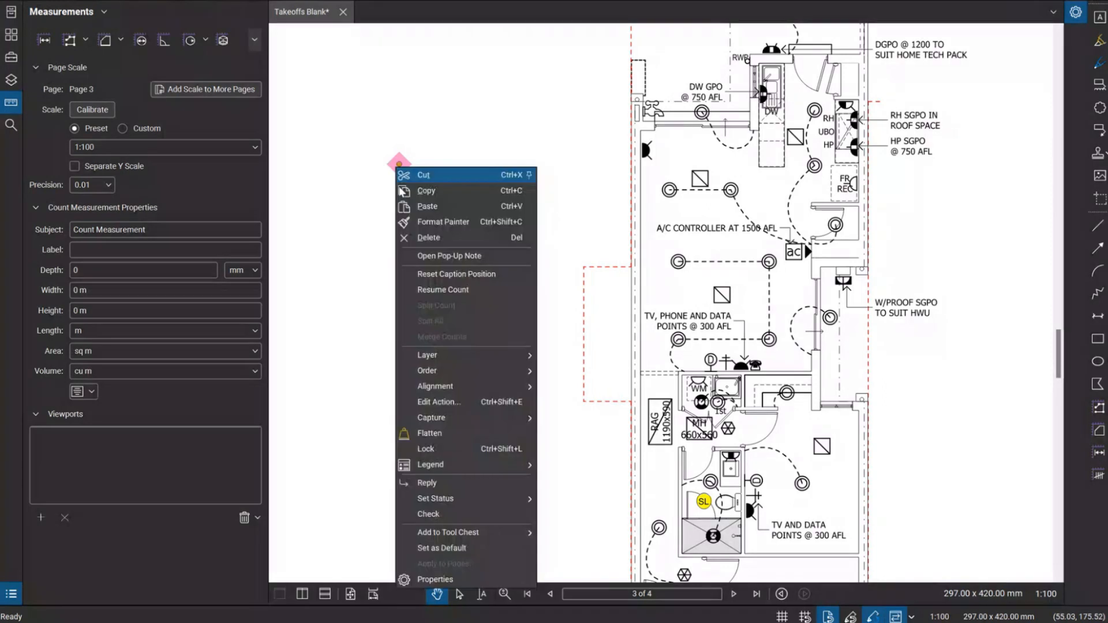
mouse_move(487, 534)
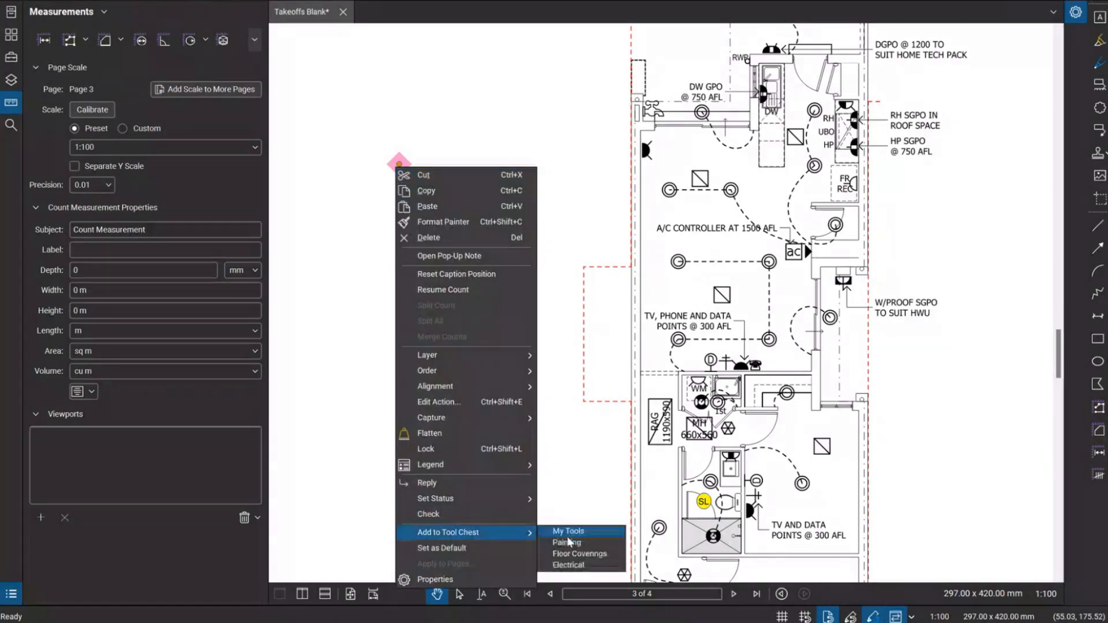
left_click(581, 569)
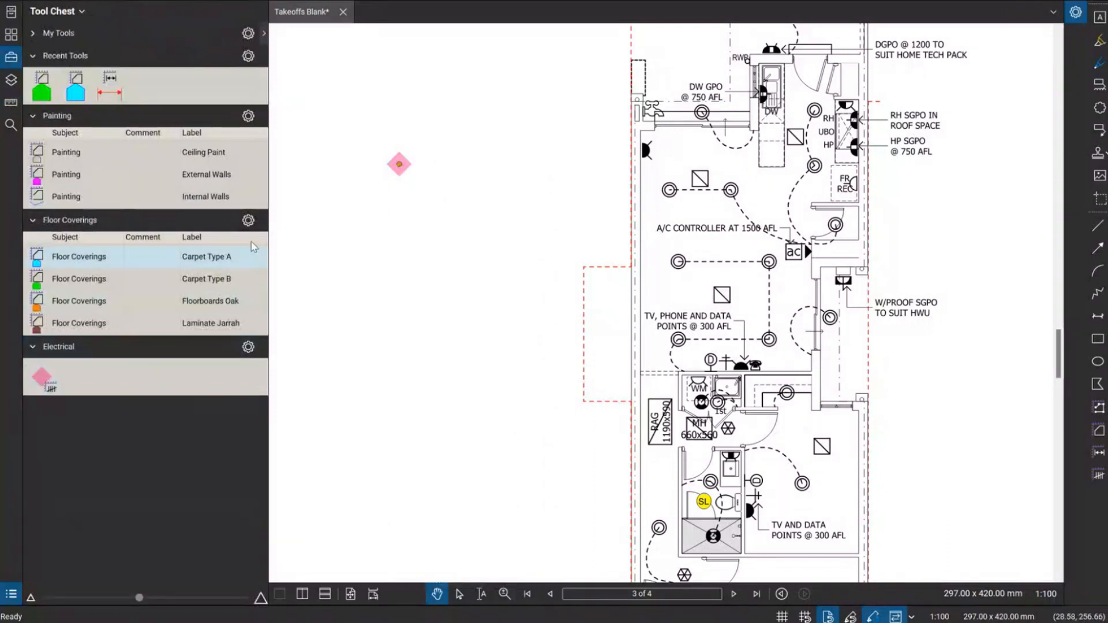
- Switch the Electrical tool set to the Detail display
left_click(248, 220)
left_click(218, 409)
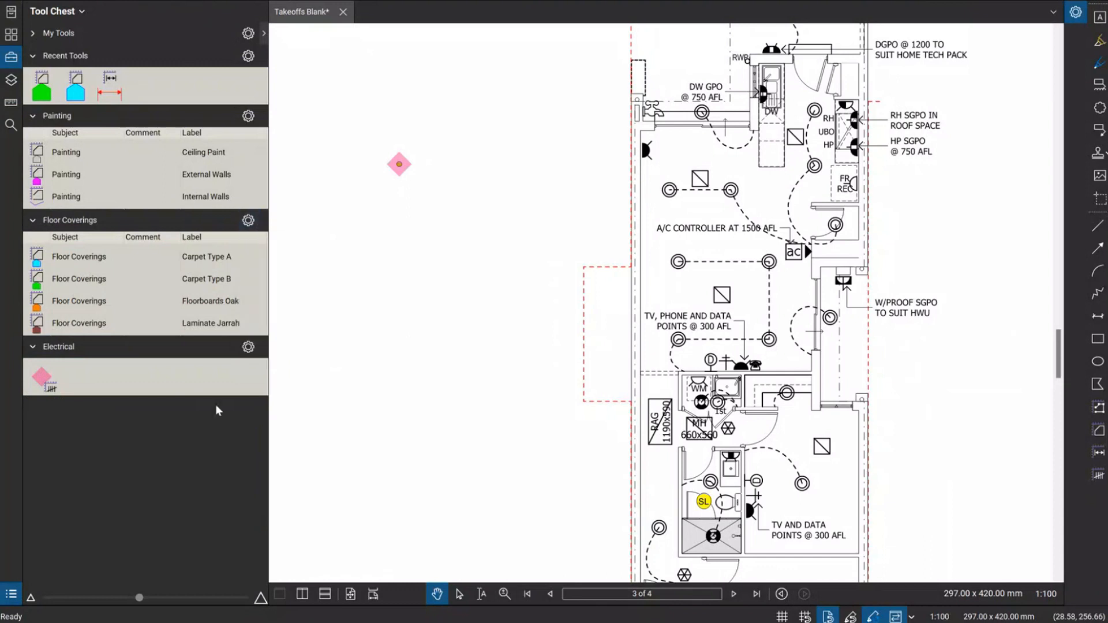
left_click(248, 345)
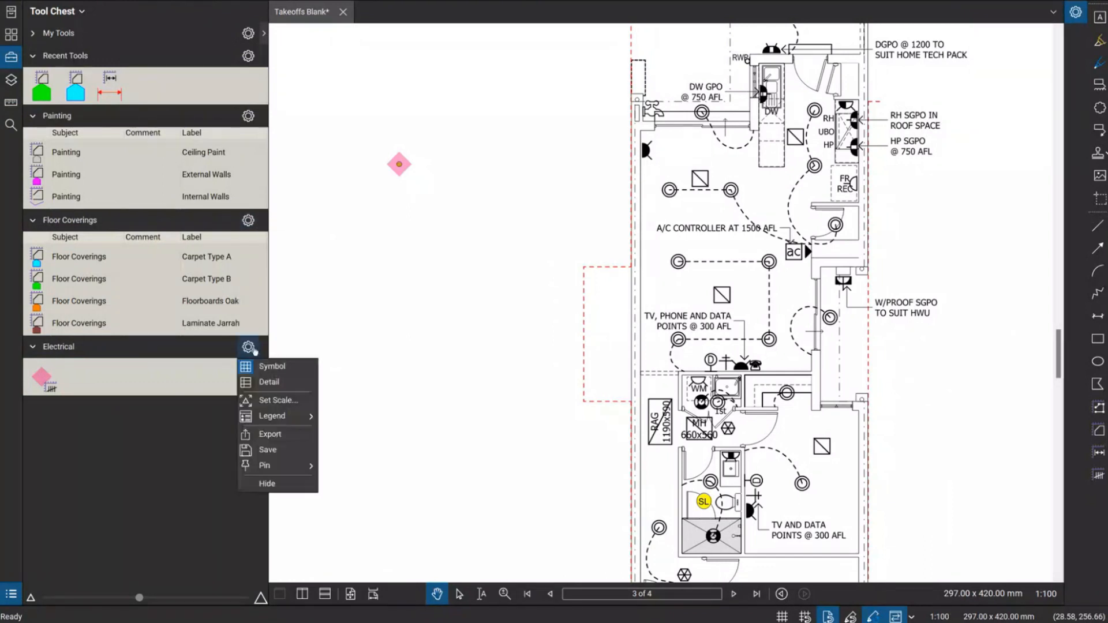
left_click(261, 383)
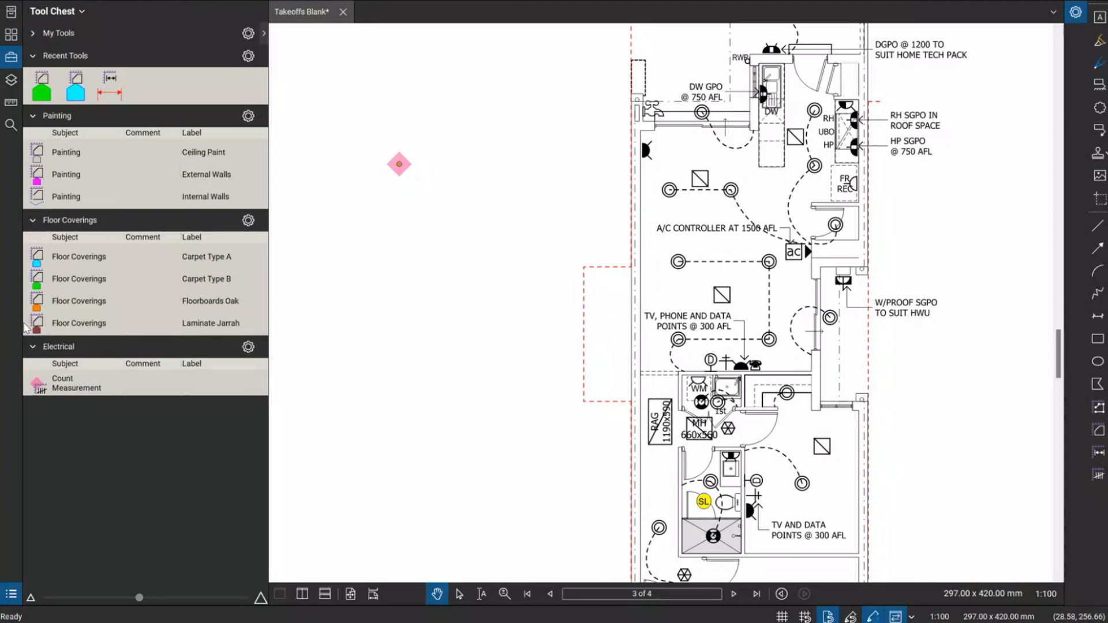
- Give the Electrical set's count tool the subject Light Fittings and the label Downlight
left_click(121, 382)
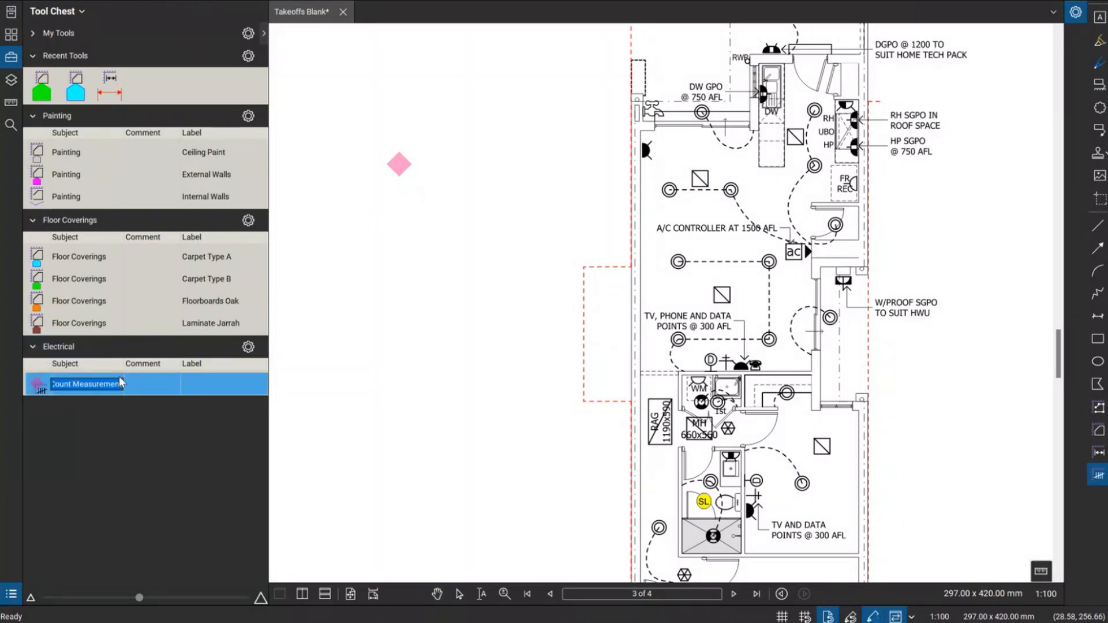
type("L")
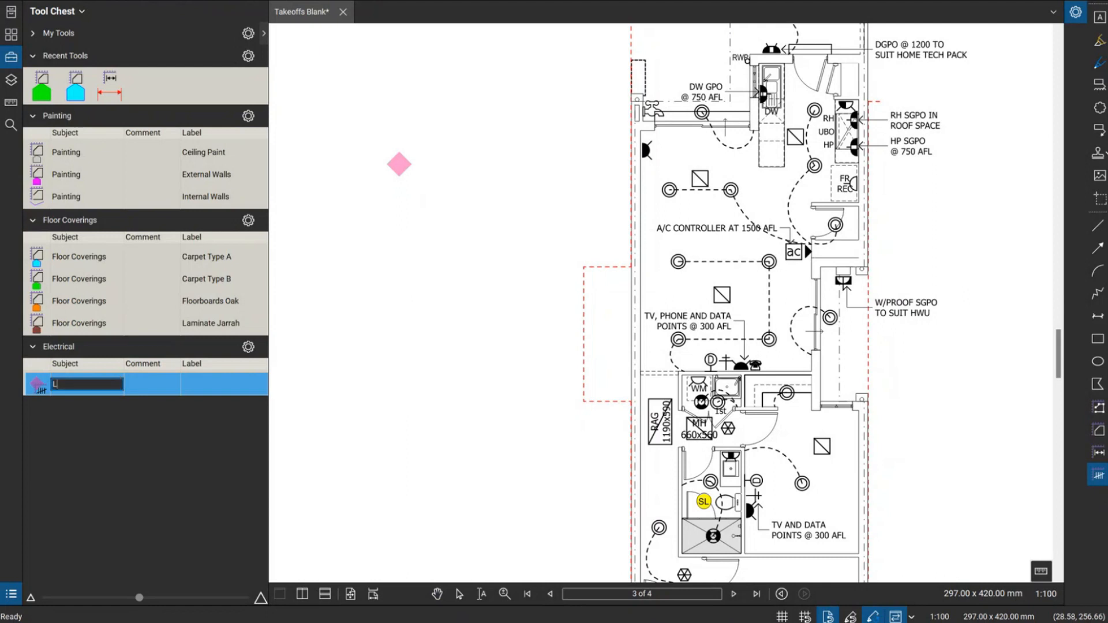
type("ight Fittings")
left_click(179, 385)
type("Downlight")
key("Return")
left_click(164, 447)
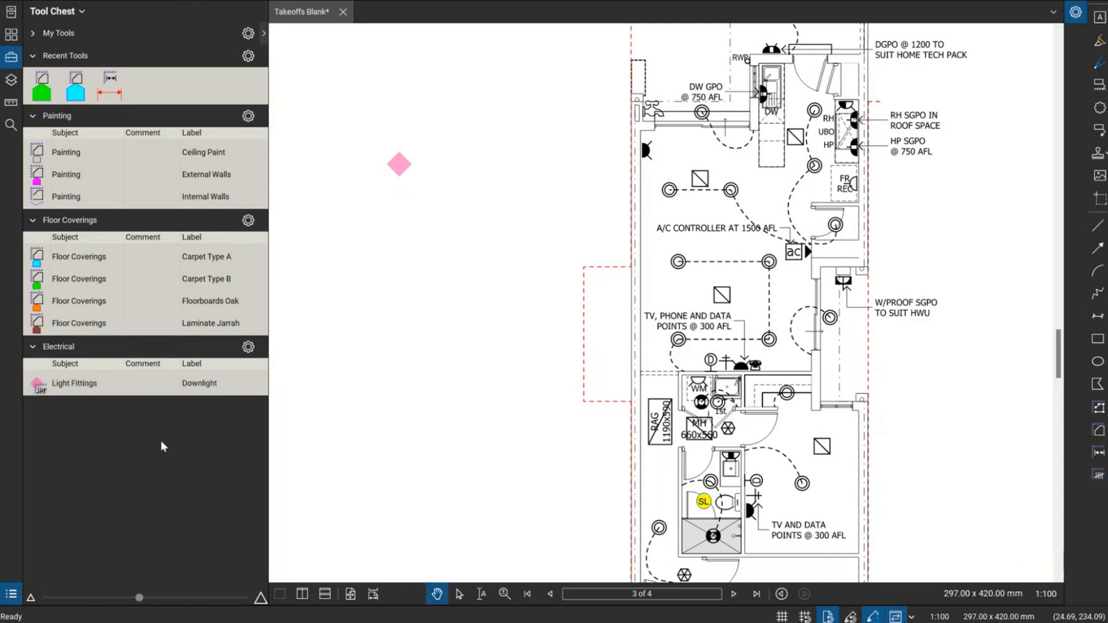
- Duplicate the Downlight tool and give the copy the subject Powerpoints and the label Double GPO
left_click(37, 387)
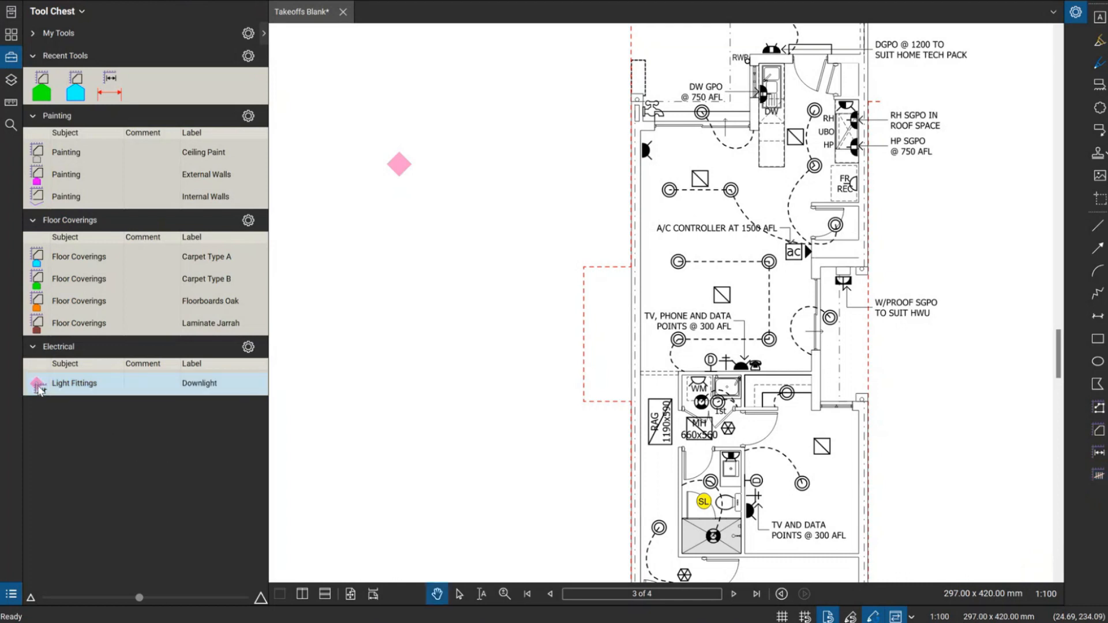
right_click(39, 386)
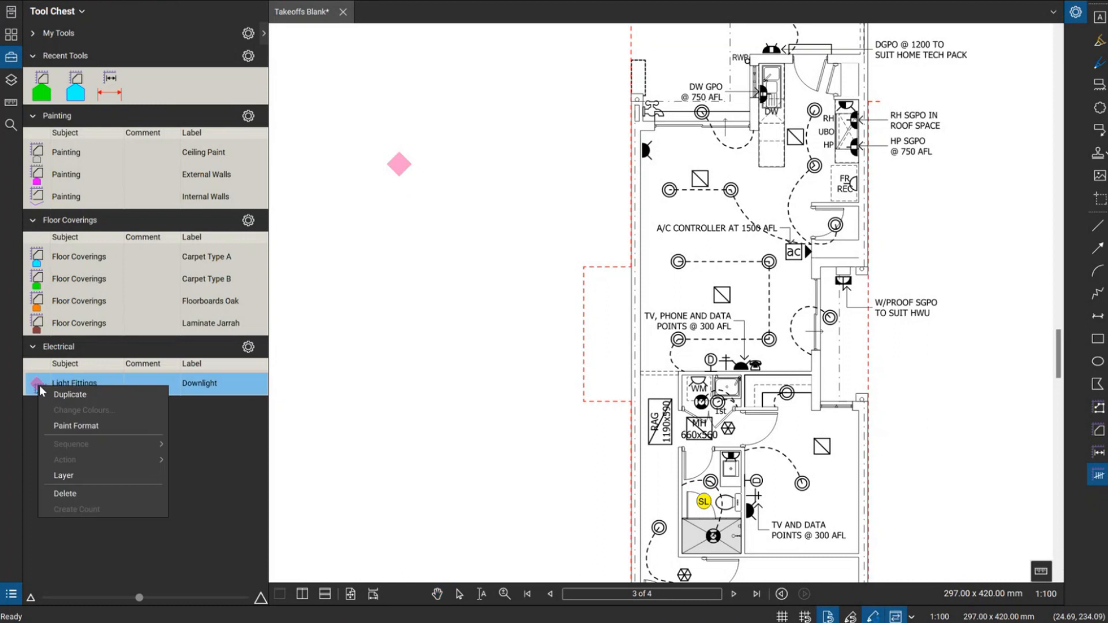
left_click(122, 395)
double_click(75, 408)
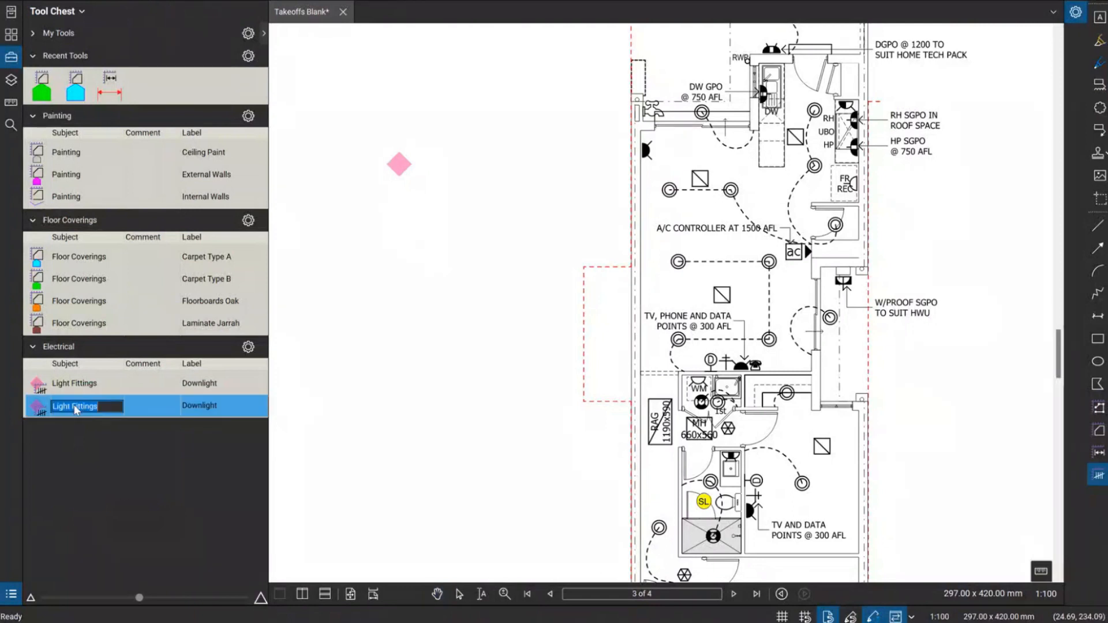
type("Powerpoints")
key("Return")
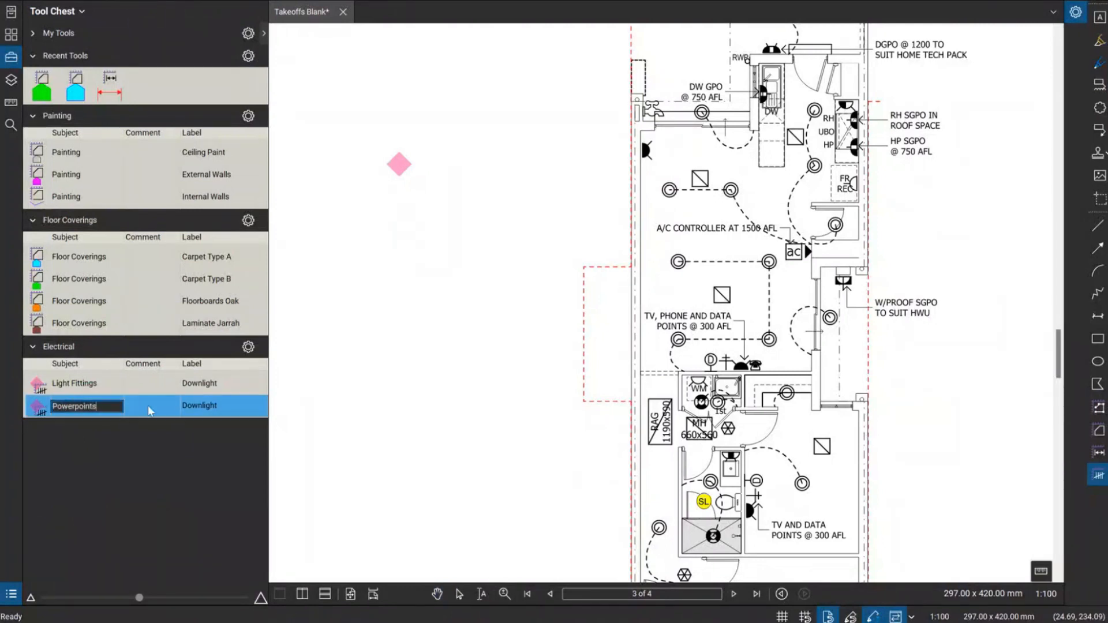
double_click(207, 414)
type("Do")
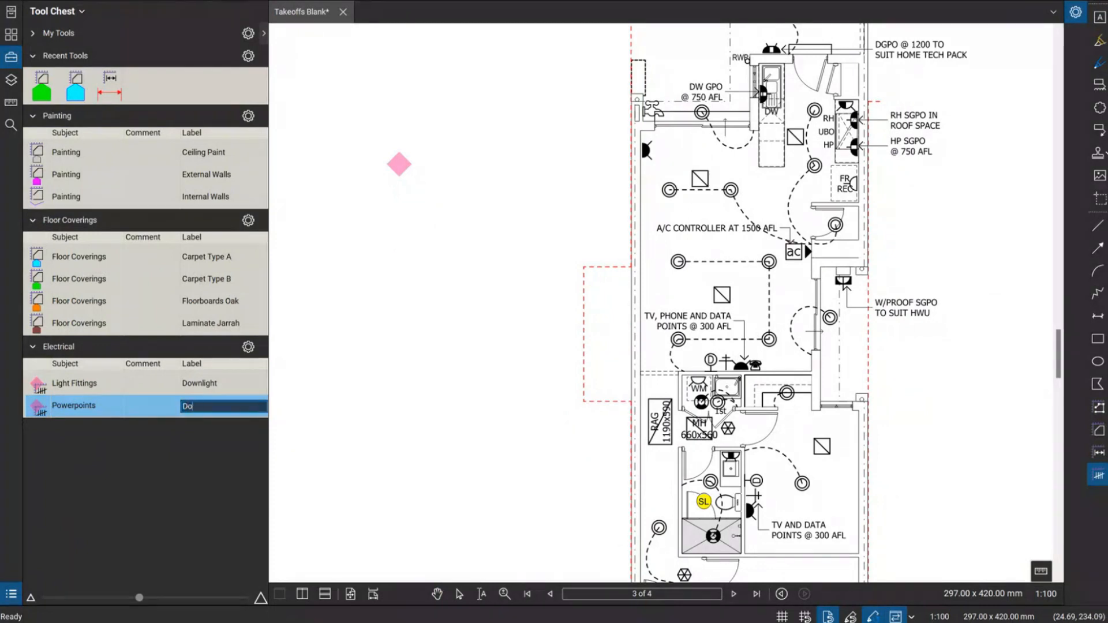
type("uble GPO")
left_click(188, 478)
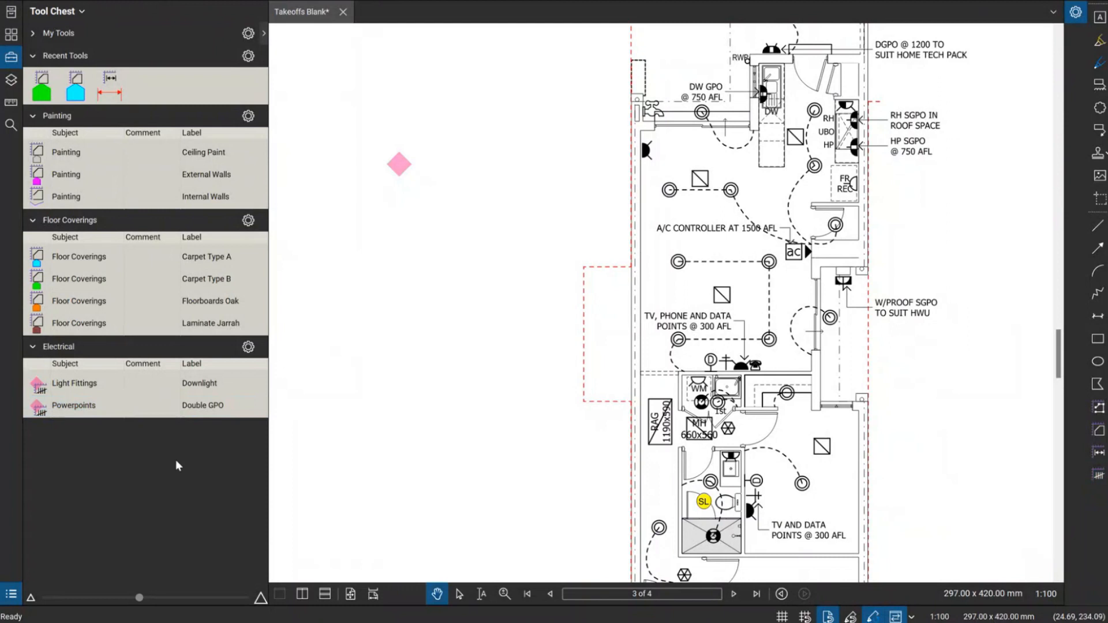
- Recolour the Double GPO count tool green
left_click(50, 409)
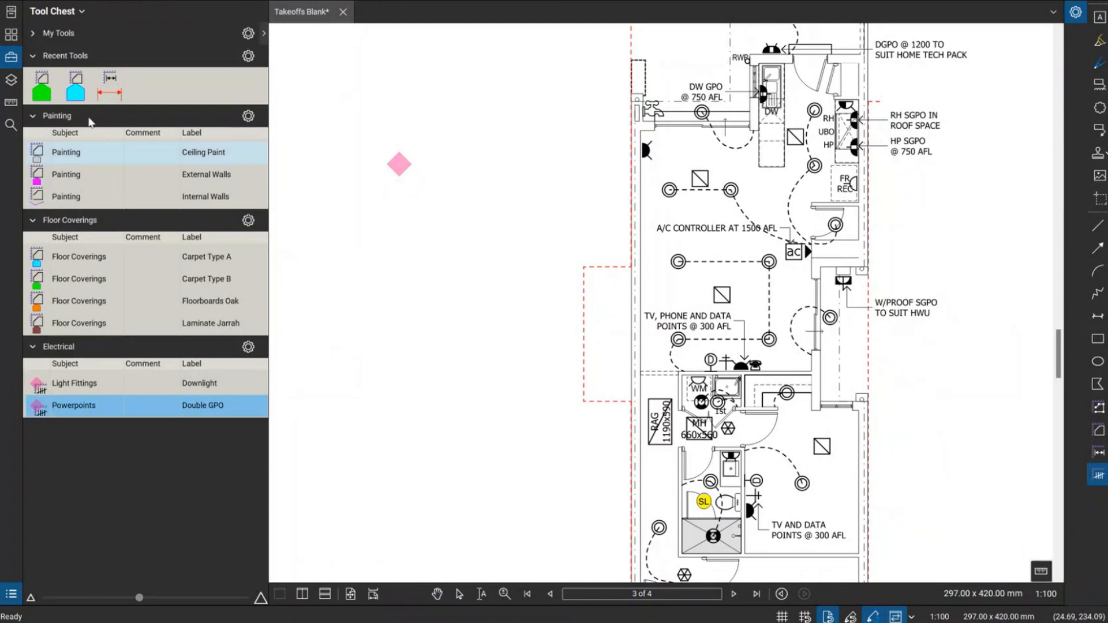
left_click(97, 1)
left_click(129, 27)
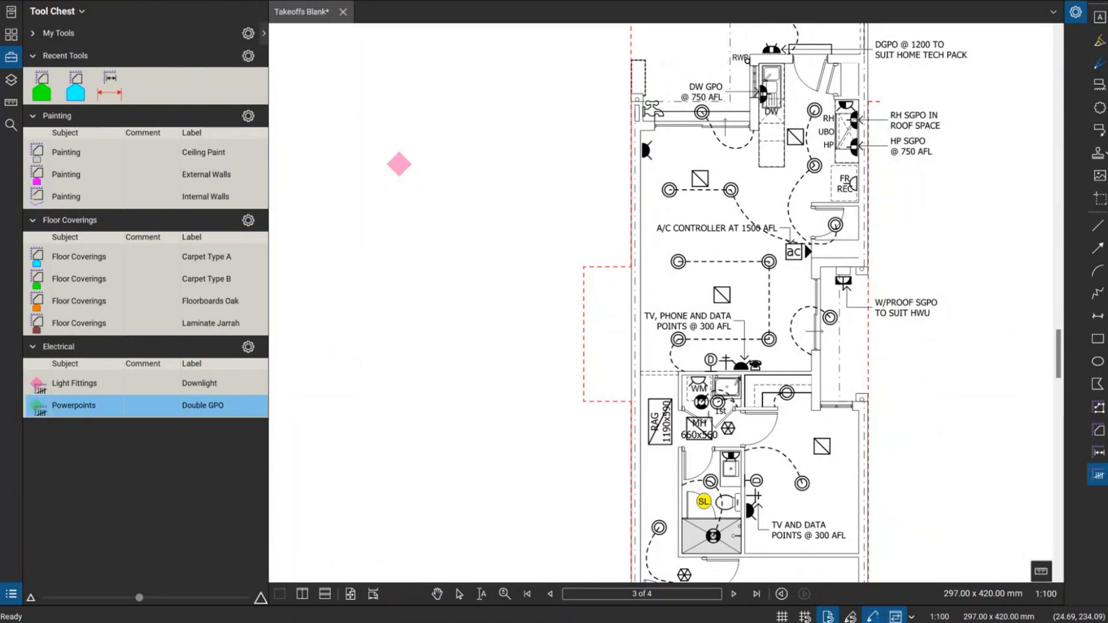
left_click(74, 495)
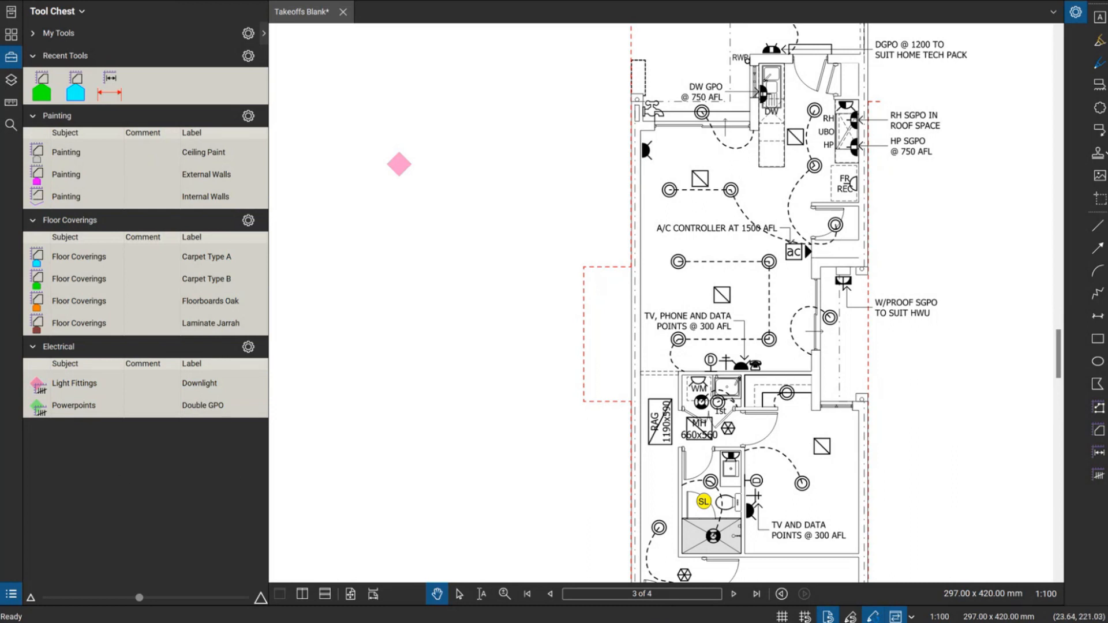
- Save the Electrical tool set and the current Takeoffs Webinar profile
left_click(248, 346)
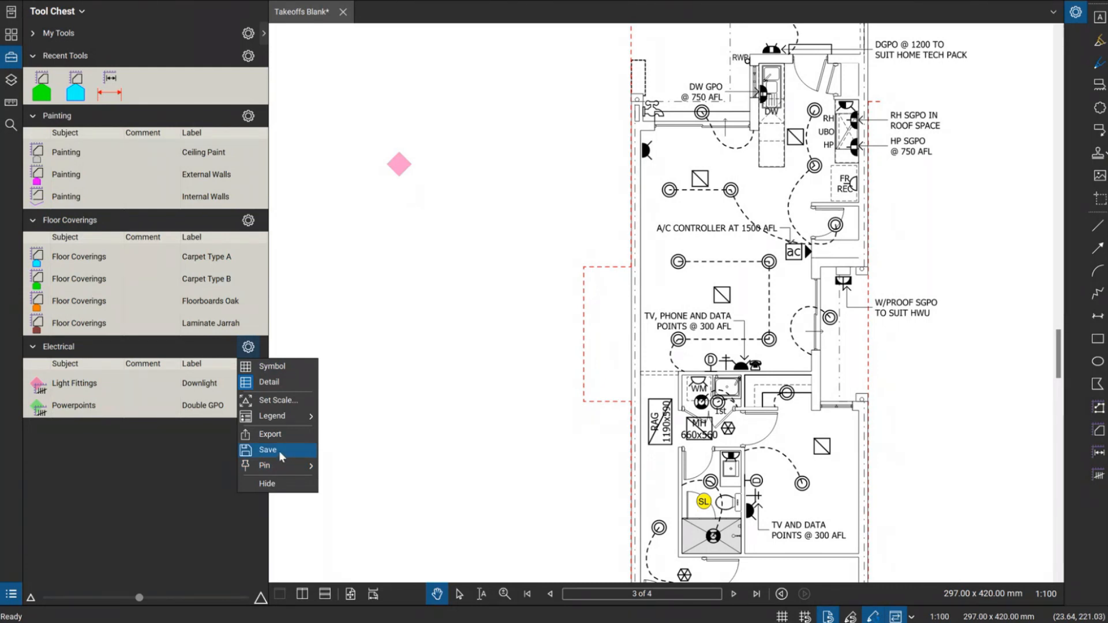
left_click(180, 457)
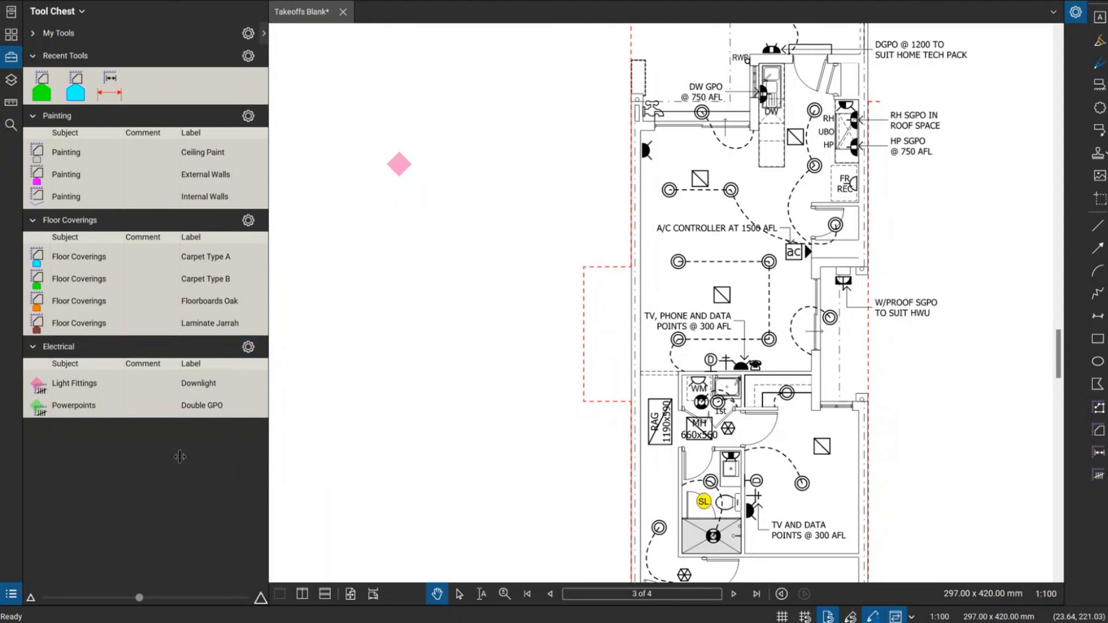
left_click(10, 11)
mouse_move(36, 20)
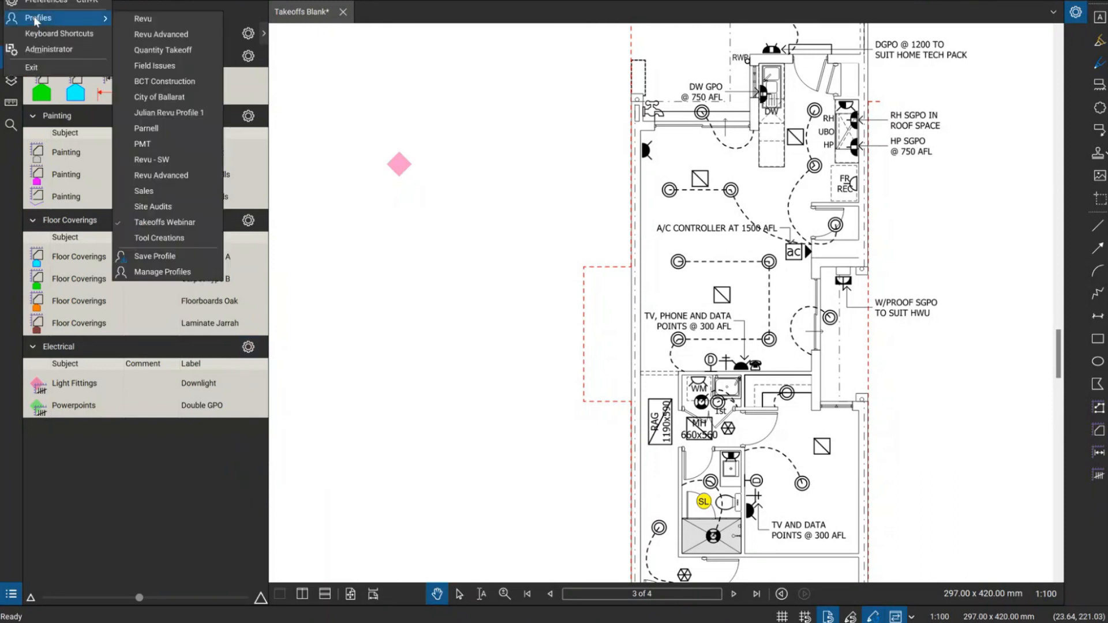
left_click(154, 257)
left_click(248, 346)
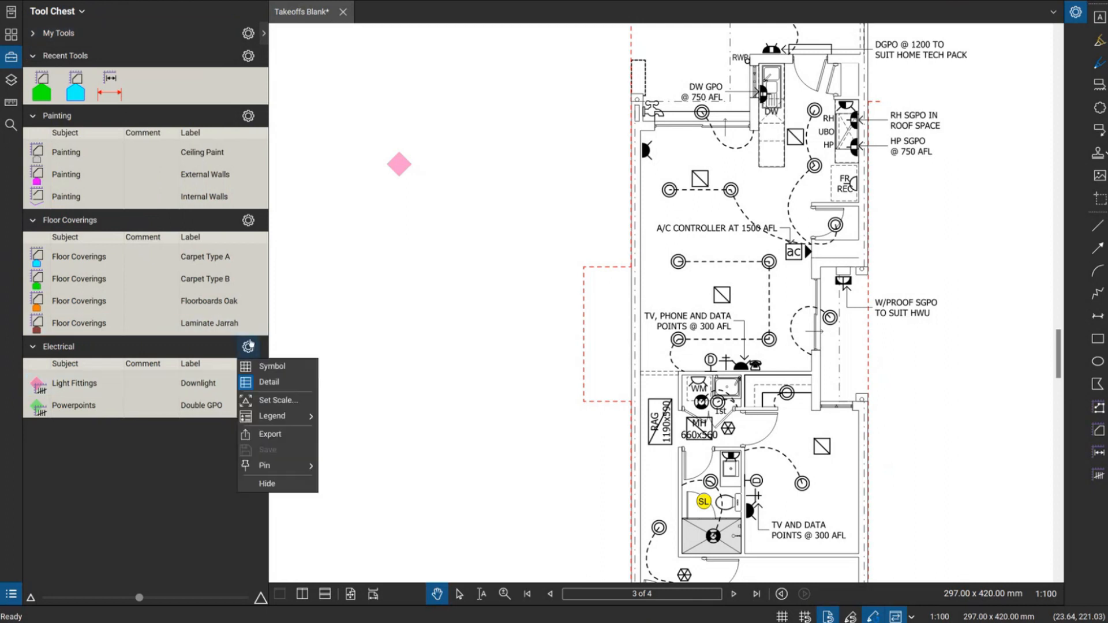
left_click(136, 455)
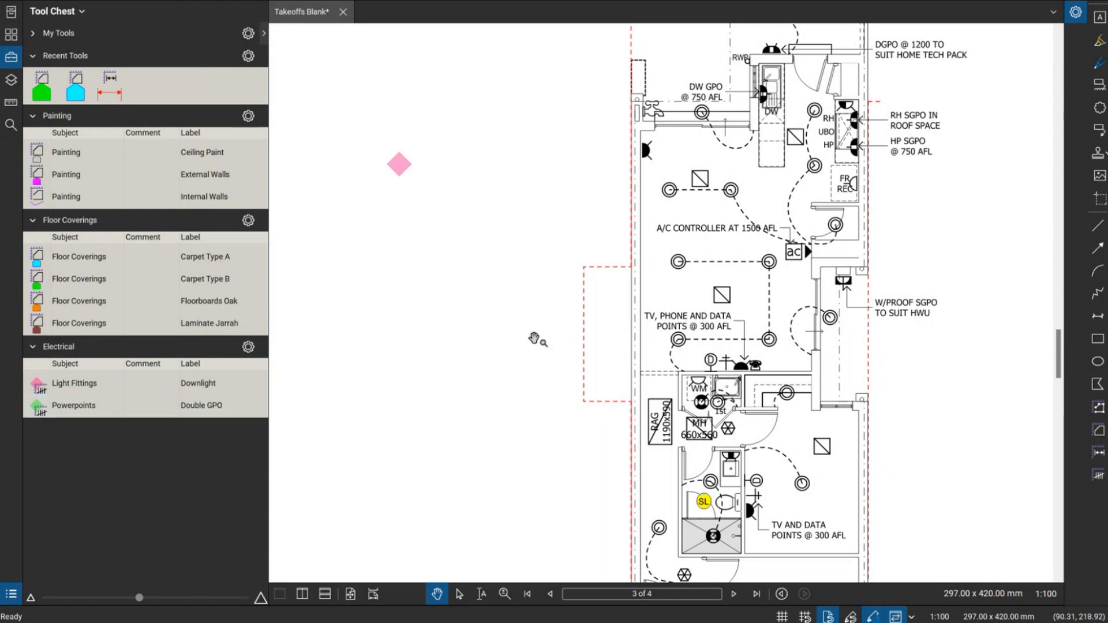
- Collapse and re-expand the Painting tool set in the Tool Chest
scroll(537, 334, "down", 1)
scroll(444, 393, "down", 1)
left_click_drag(444, 393, 436, 325)
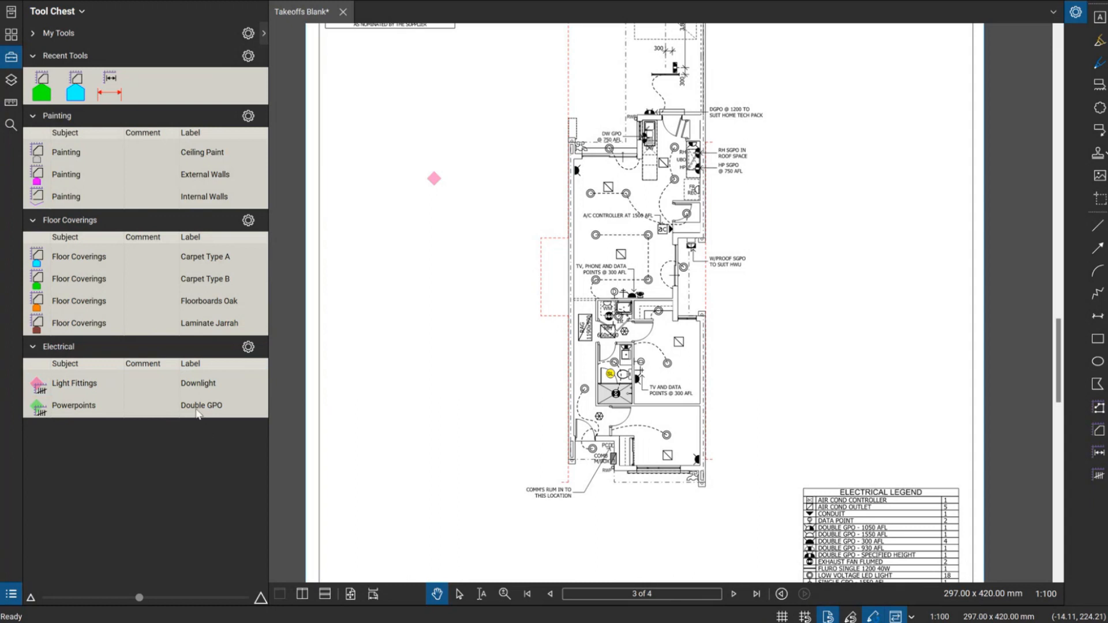
left_click(109, 115)
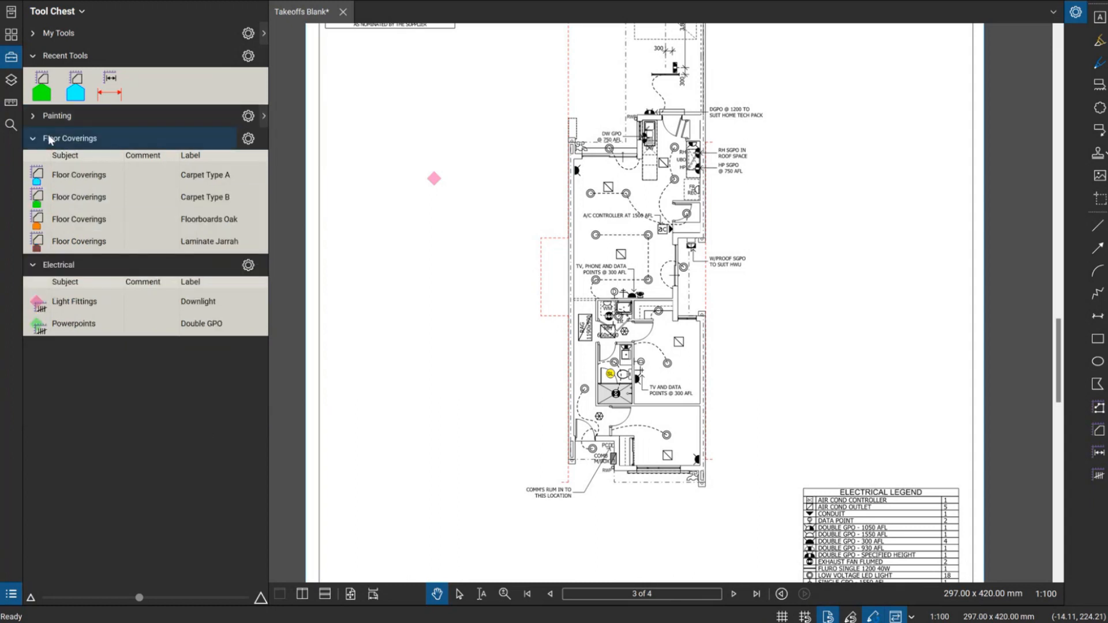
left_click(129, 122)
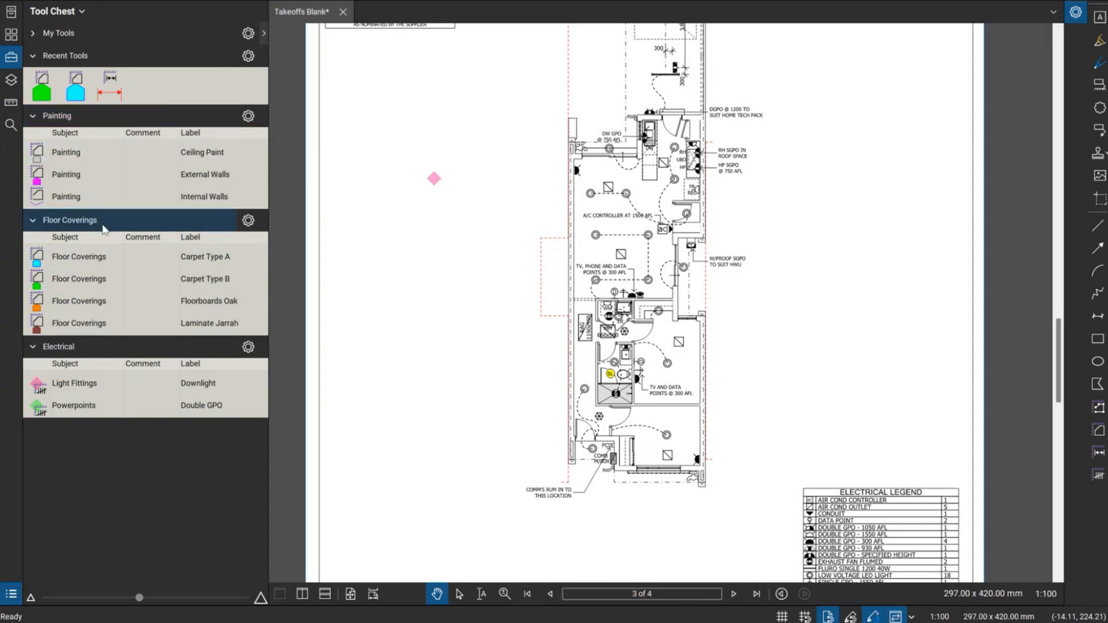
left_click(56, 118)
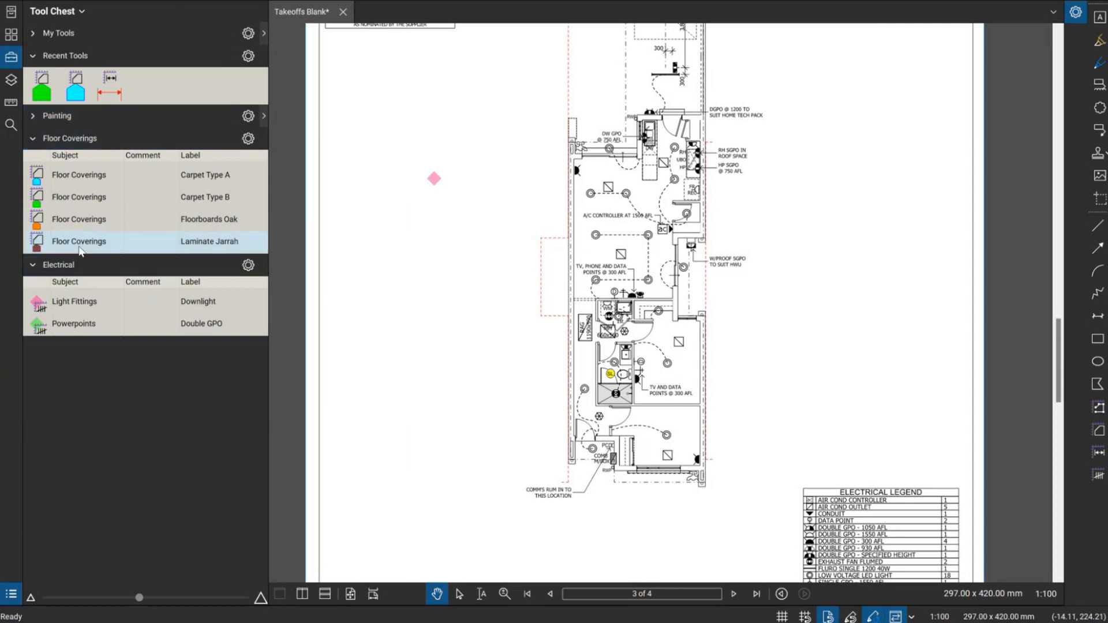
left_click(98, 120)
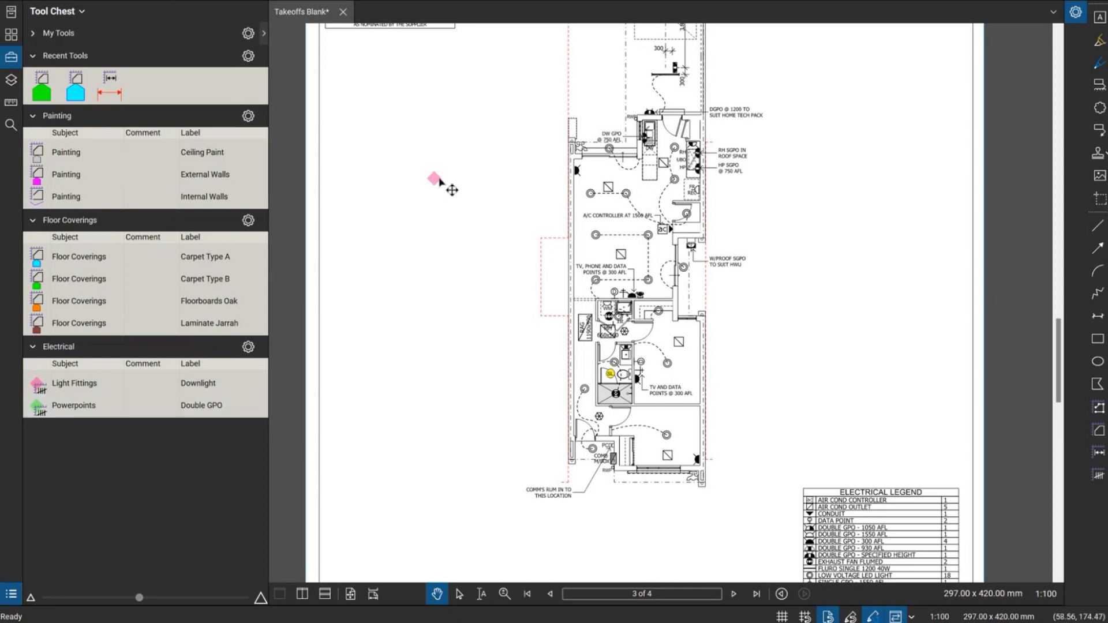
- Delete the sample pink diamond count marker from the blank area beside the electrical plan
key("Delete")
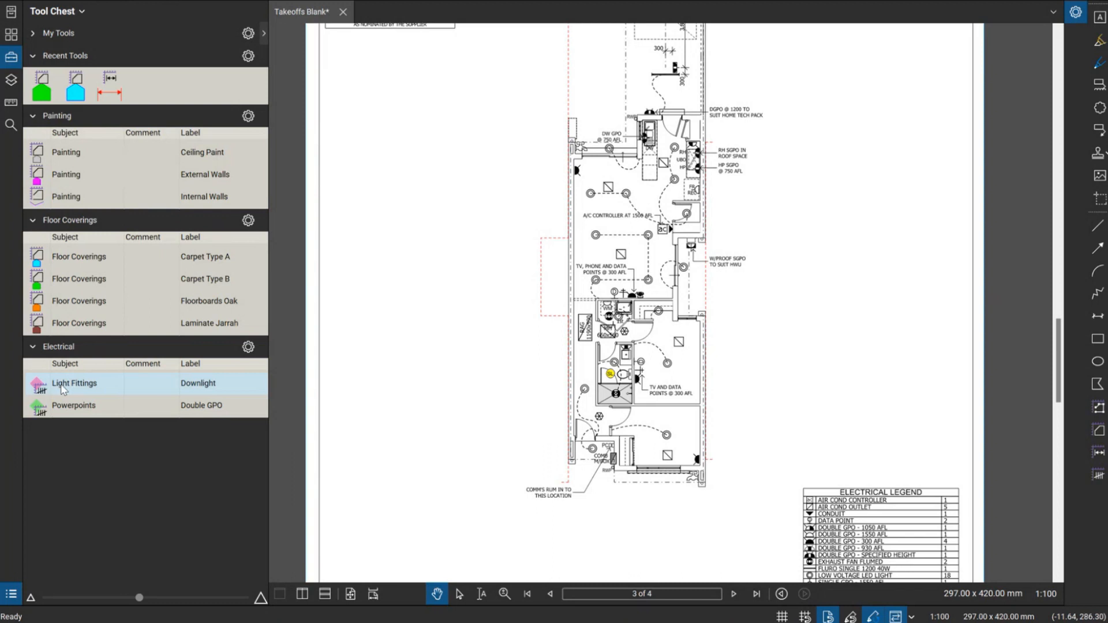
- Mark every downlight on the electrical plan with the Downlight count tool from the Electrical tool set
scroll(611, 217, "up", 5)
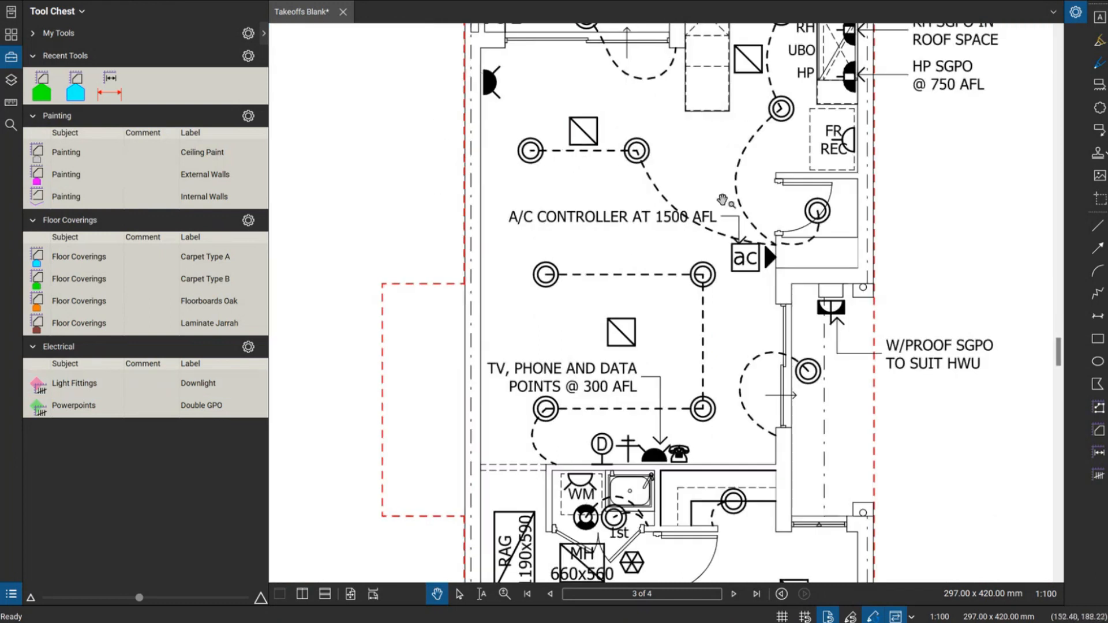
scroll(722, 200, "down", 3)
scroll(663, 290, "down", 1)
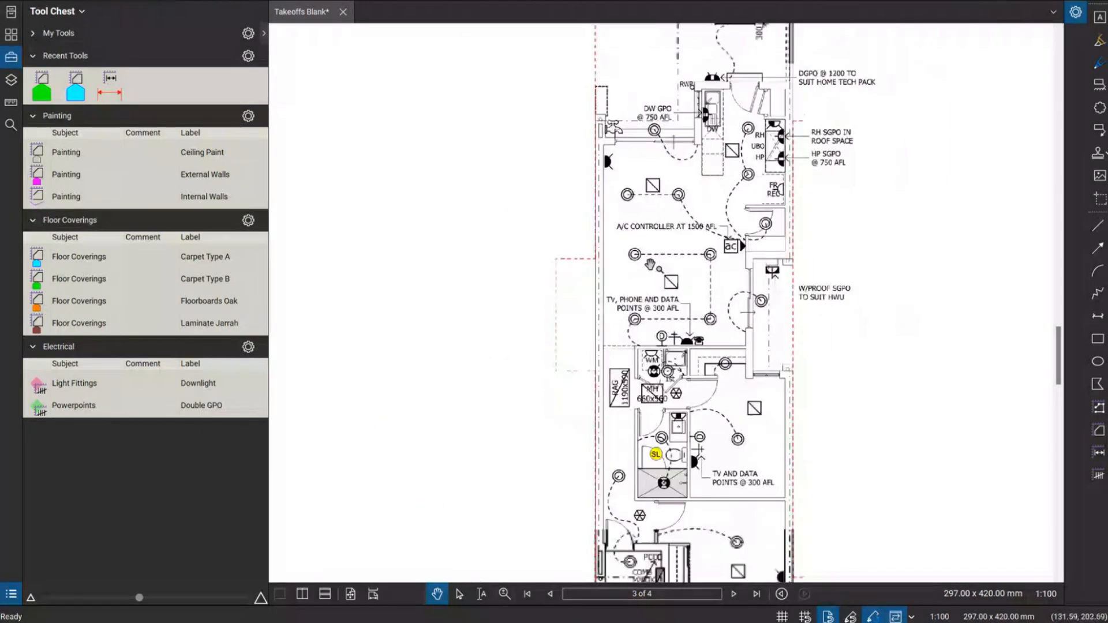
scroll(650, 264, "down", 1)
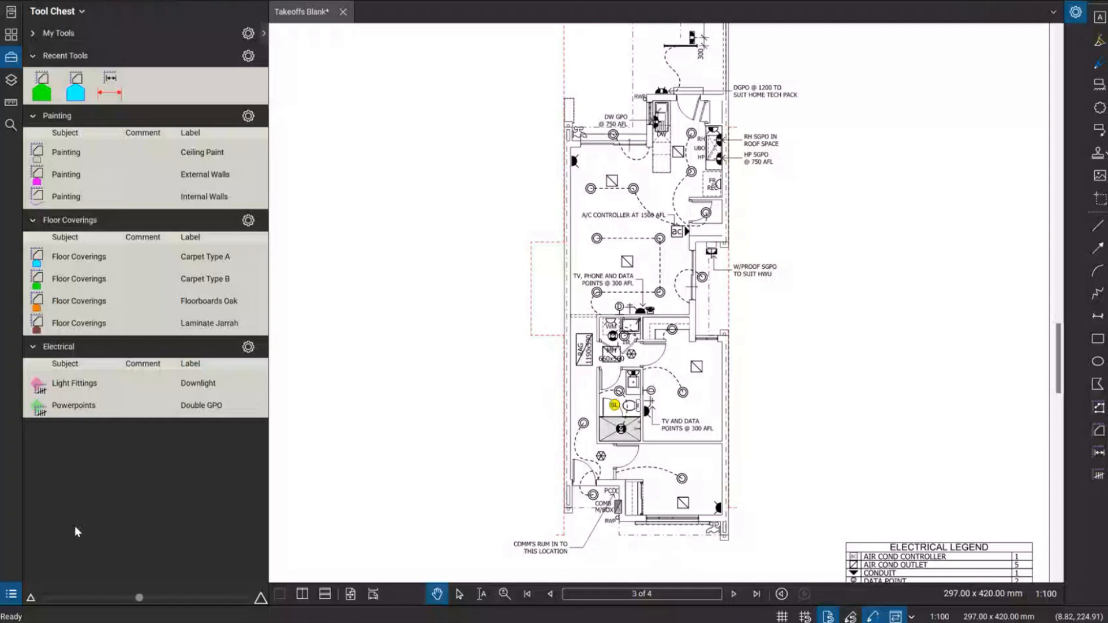
left_click(74, 384)
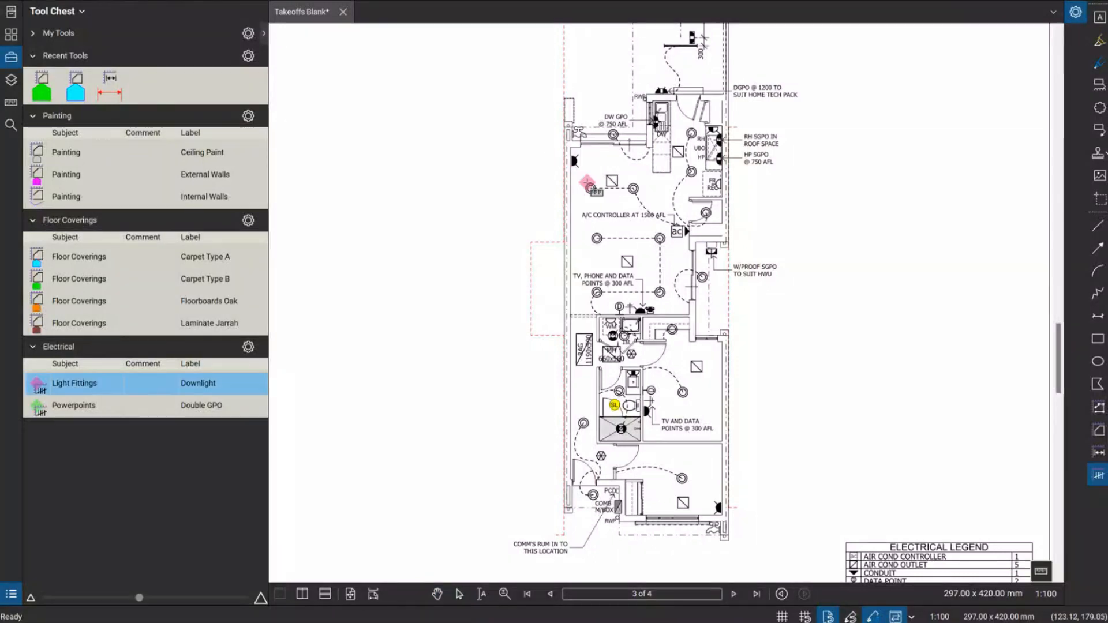
left_click(590, 188)
left_click(632, 188)
left_click(613, 135)
left_click(598, 236)
left_click(658, 238)
left_click(662, 292)
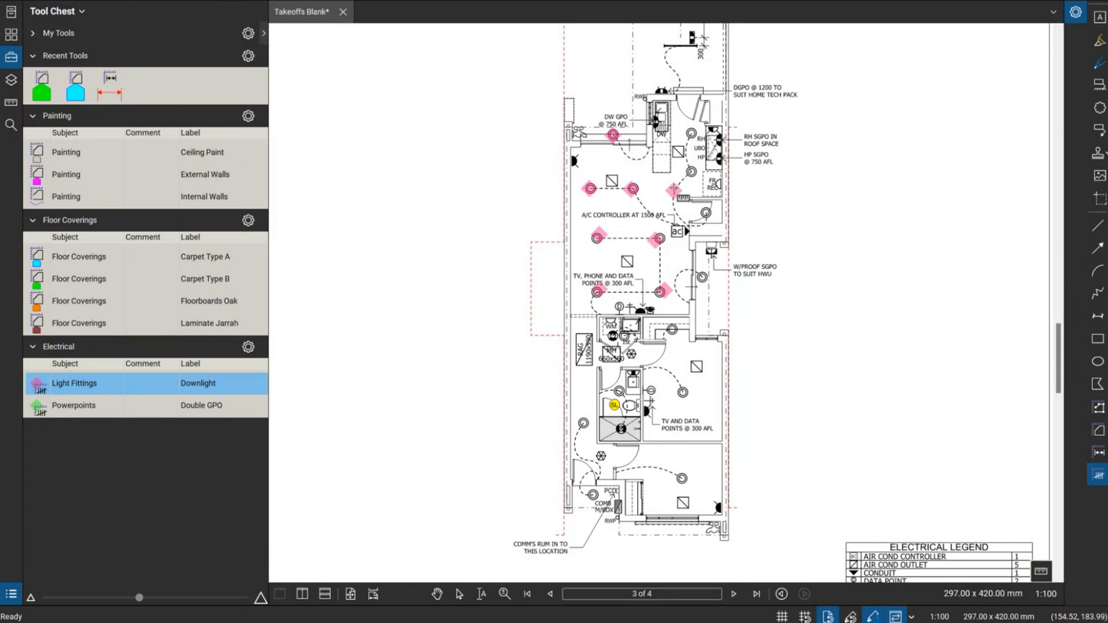
left_click(691, 133)
left_click(692, 162)
left_click(705, 213)
left_click(702, 277)
left_click(624, 336)
left_click(671, 330)
left_click(683, 393)
left_click(676, 479)
left_click(592, 494)
left_click(584, 422)
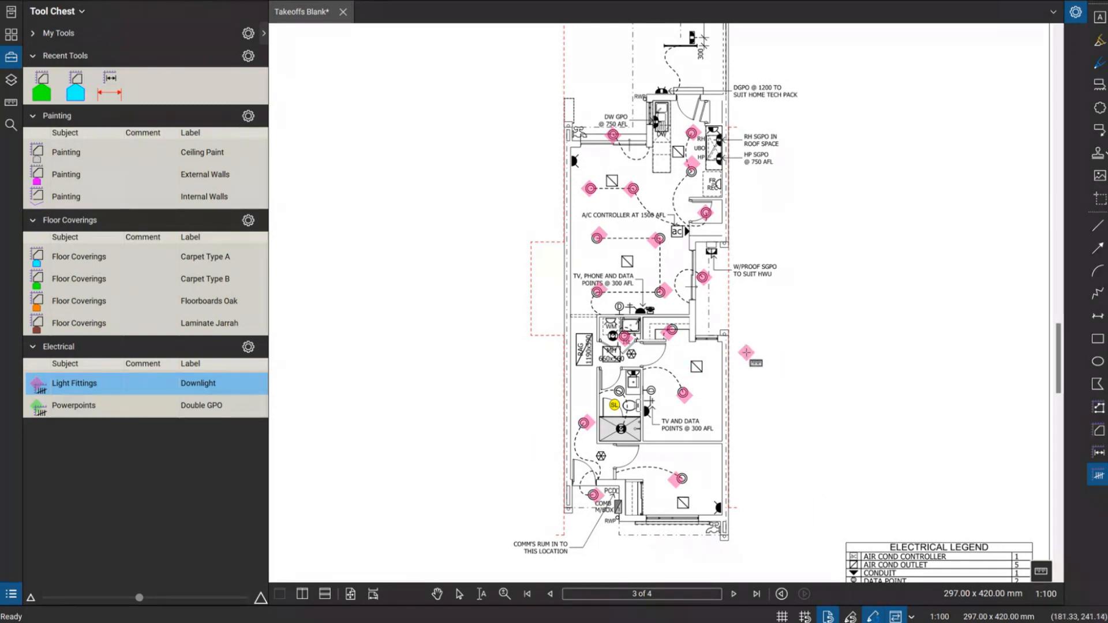
left_click(619, 390)
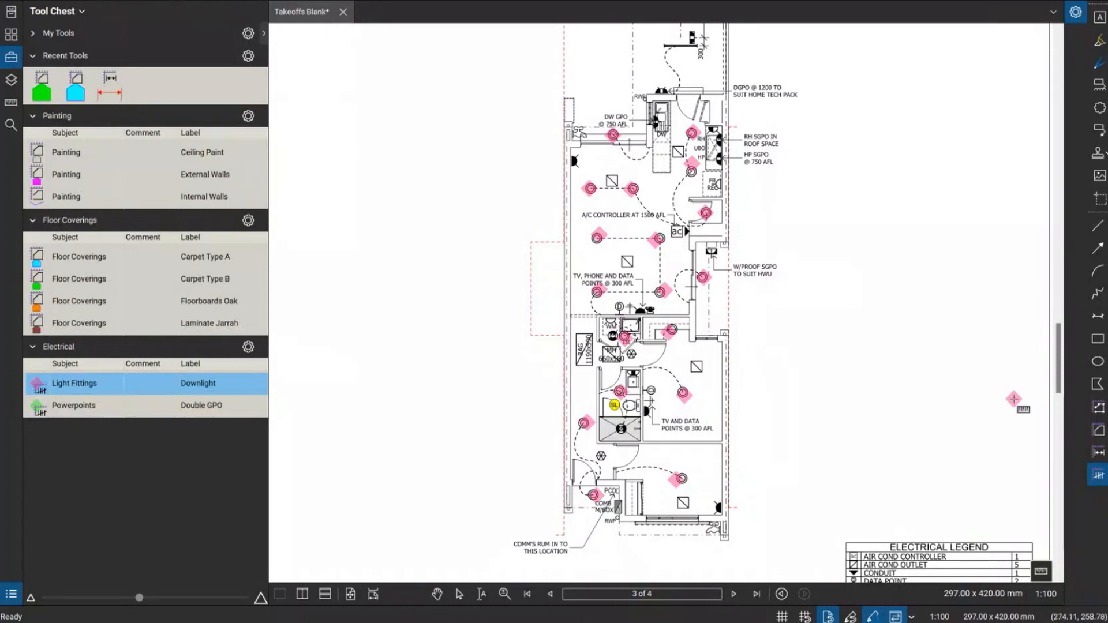
key("Escape")
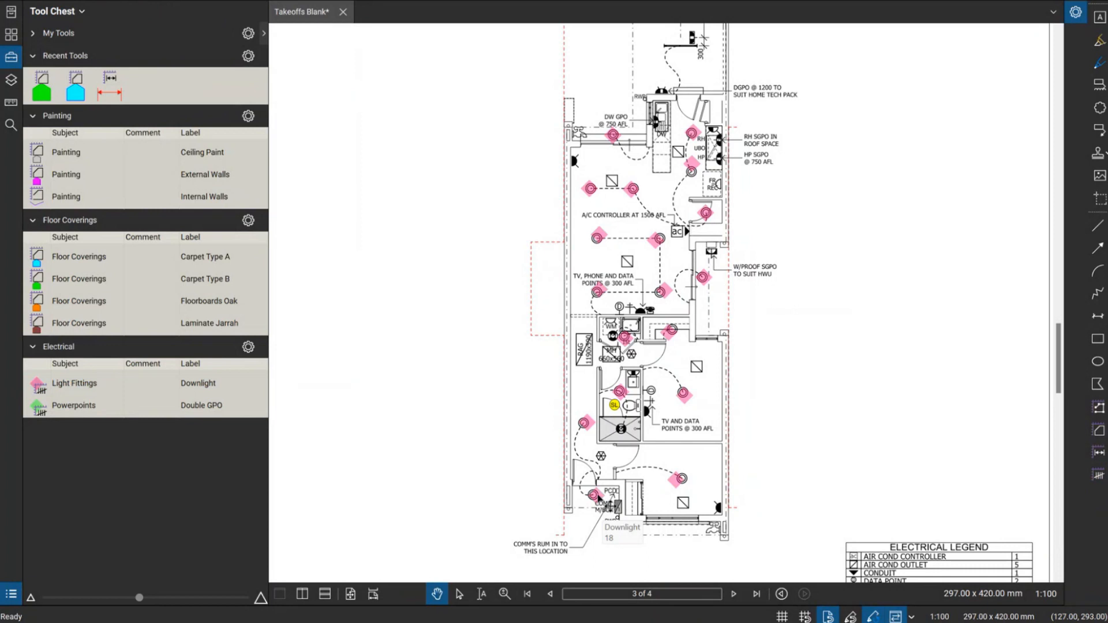
- Delete the whole Downlight count from the electrical plan
left_click(598, 497)
key("Delete")
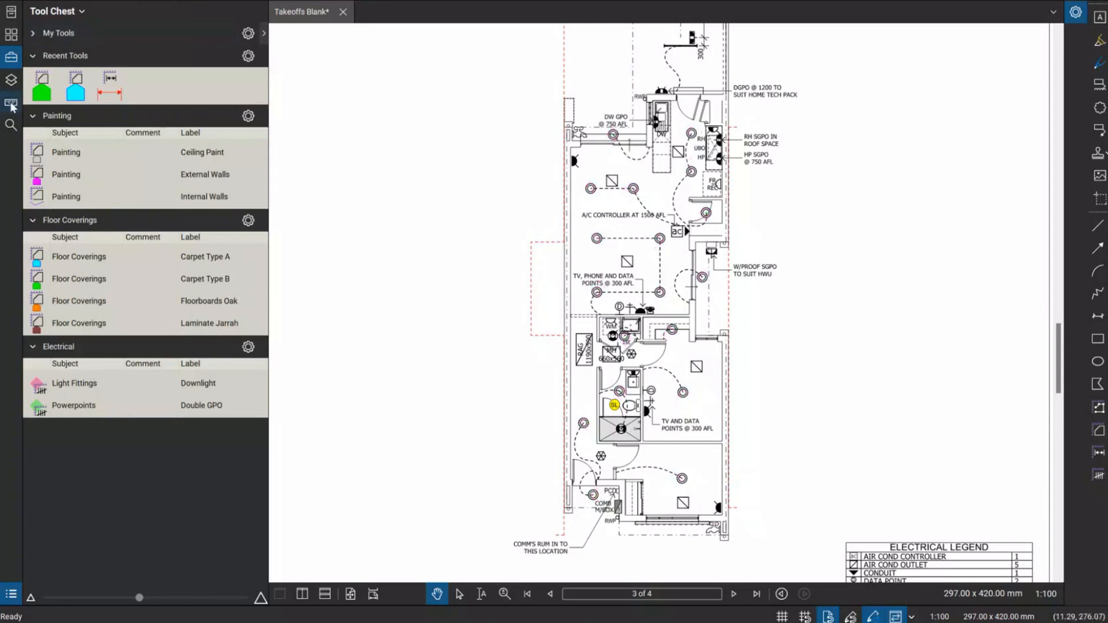
- Open the document search, look over the text search options and switch to visual search
left_click(14, 133)
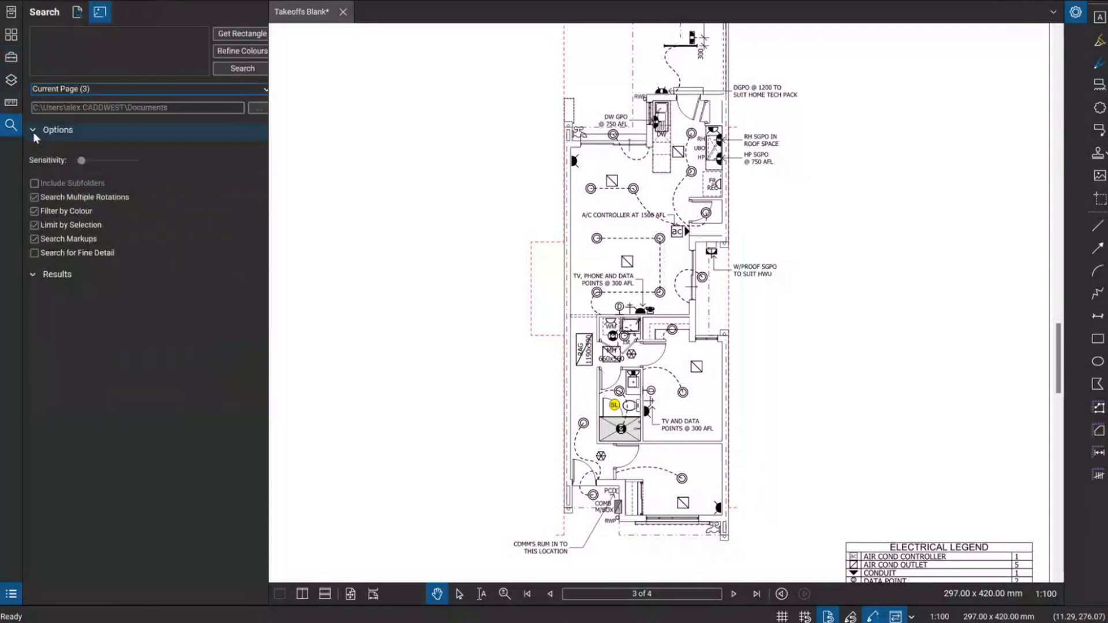
left_click(81, 13)
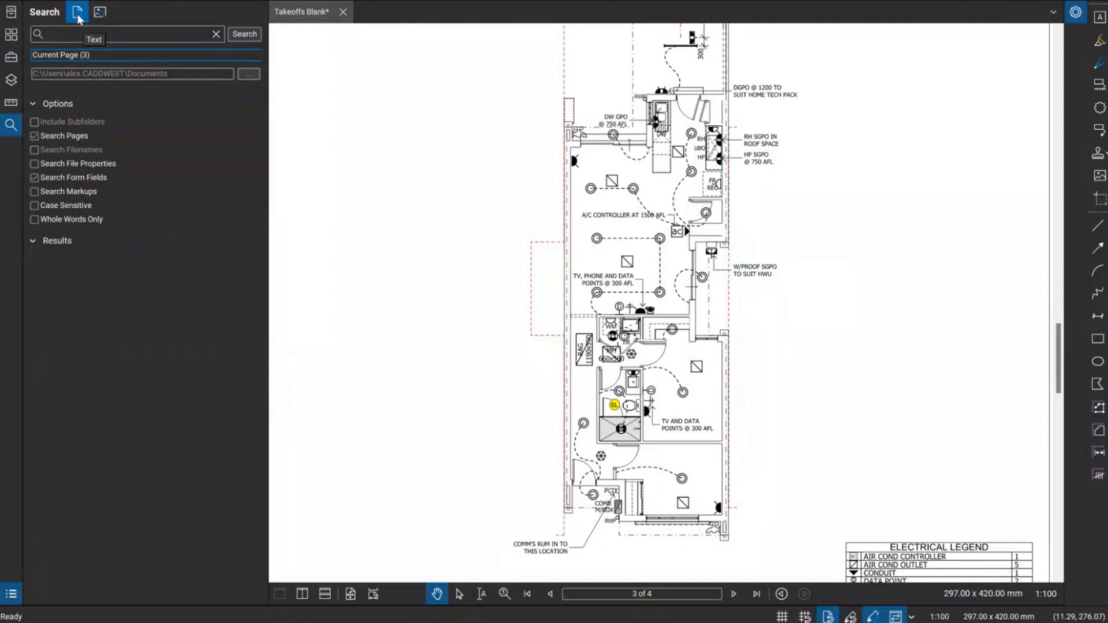
left_click(103, 12)
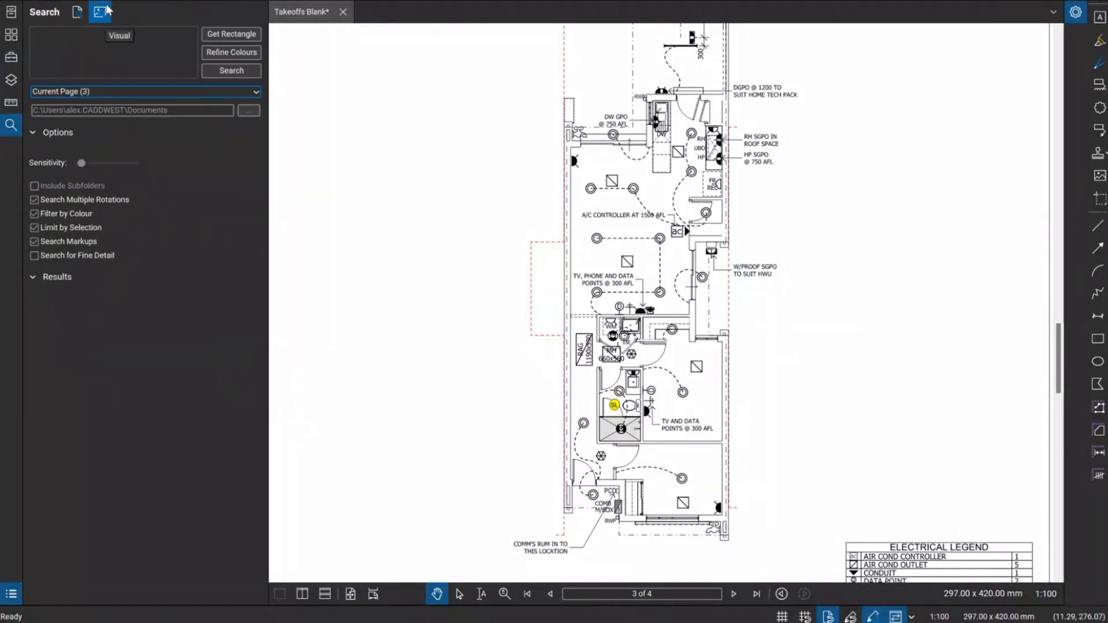
left_click(85, 16)
scroll(628, 153, "up", 2)
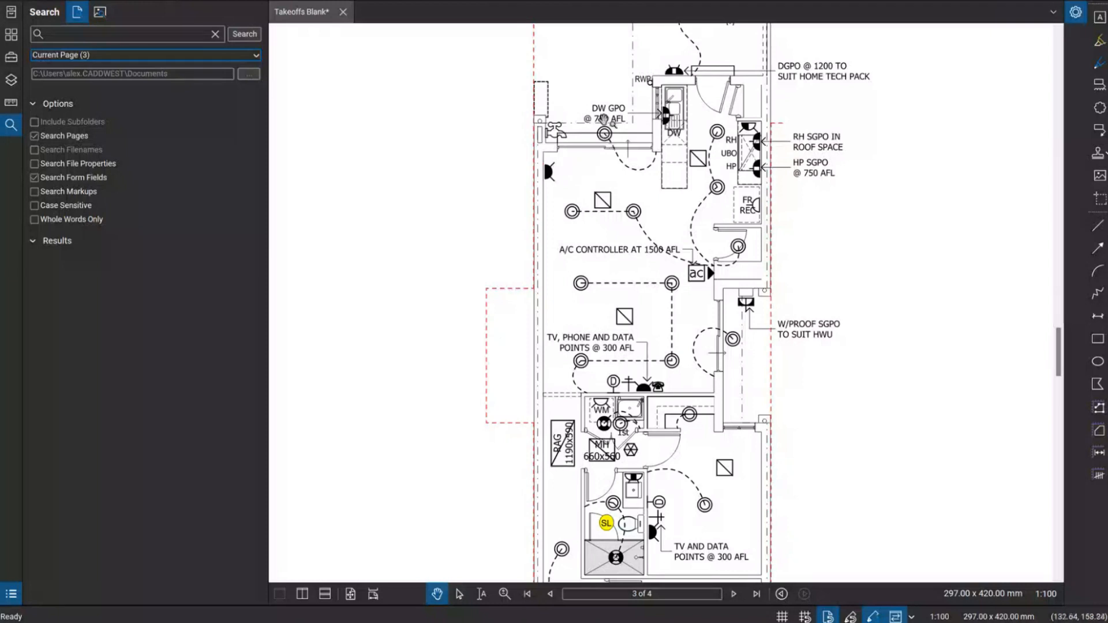
scroll(626, 128, "down", 1)
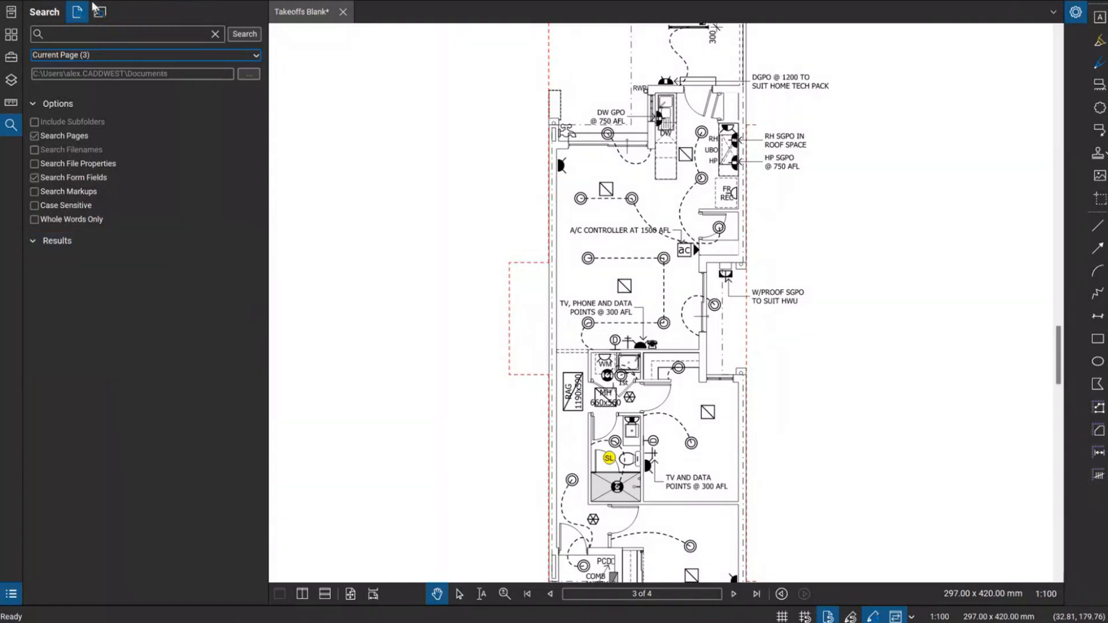
left_click(102, 18)
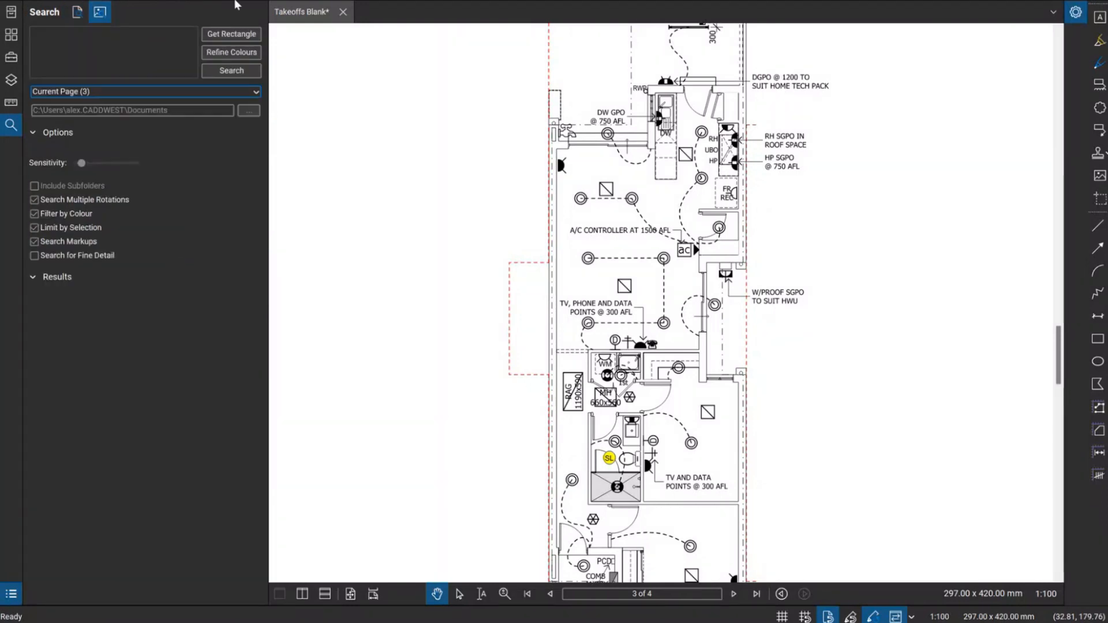
- Capture a rectangle around the downlight symbol above the A/C controller note as the visual search sample
left_click(227, 36)
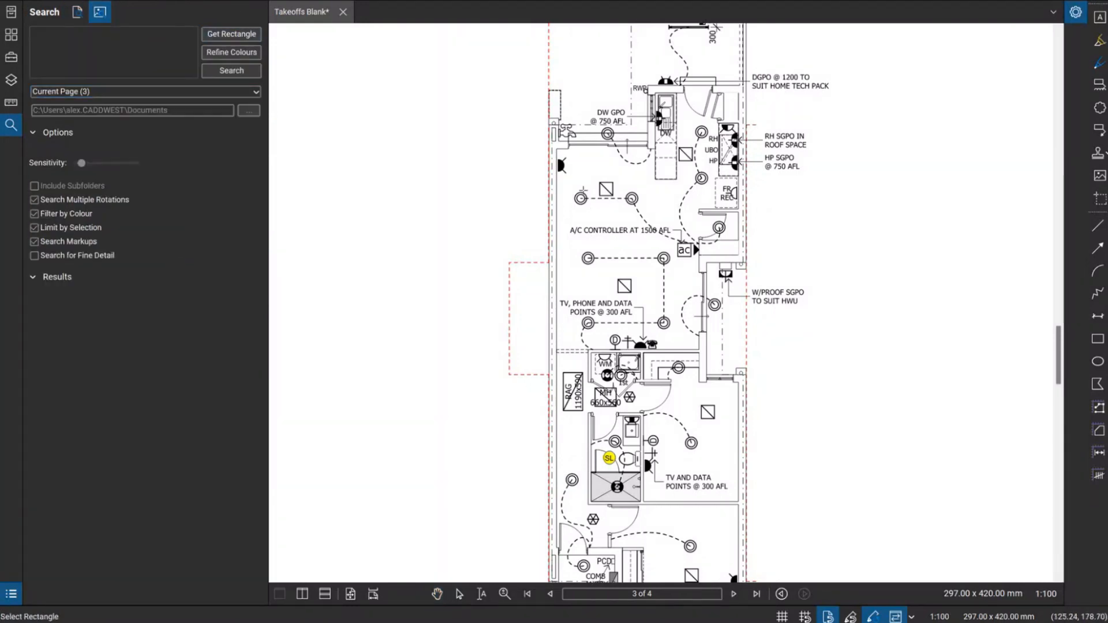
scroll(582, 191, "up", 5)
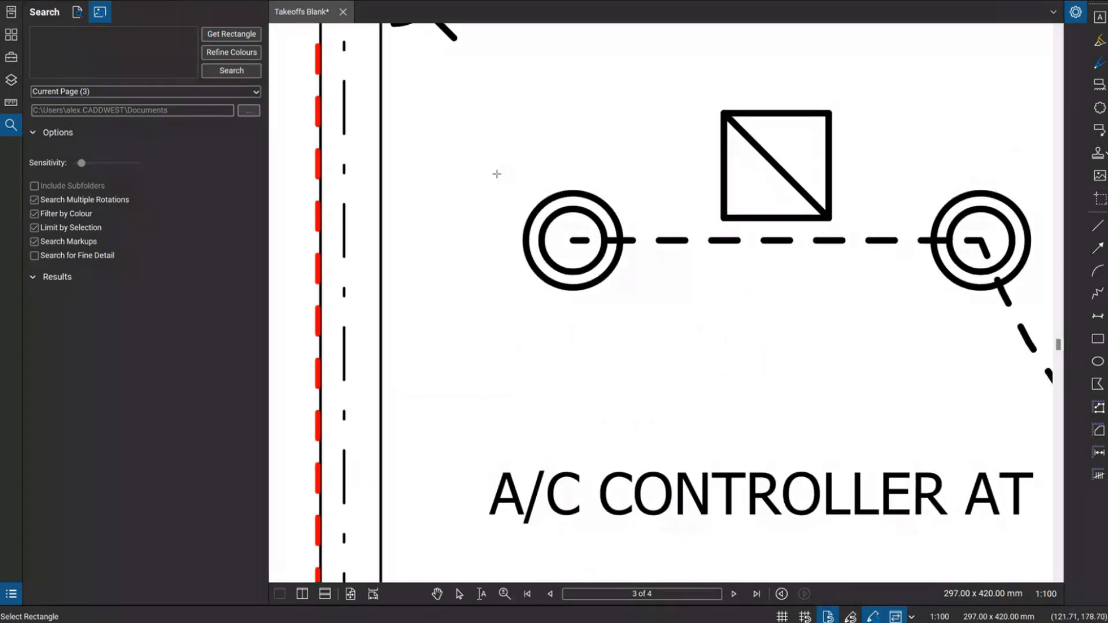
left_click_drag(495, 176, 647, 310)
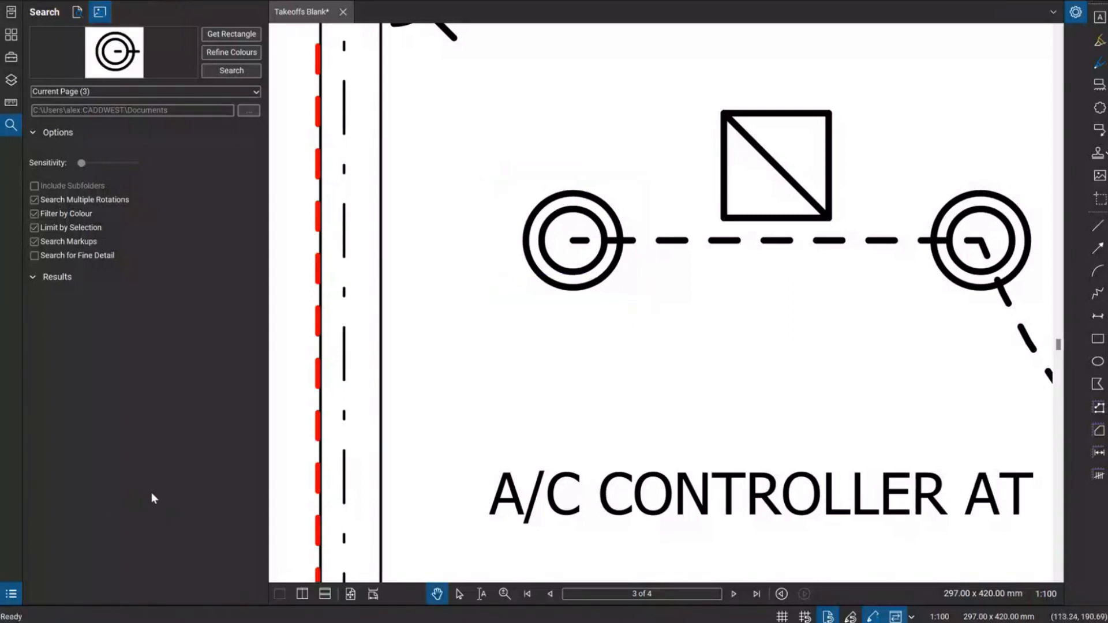
- Review the available search scopes and keep the visual search on Current Page (3)
left_click(81, 95)
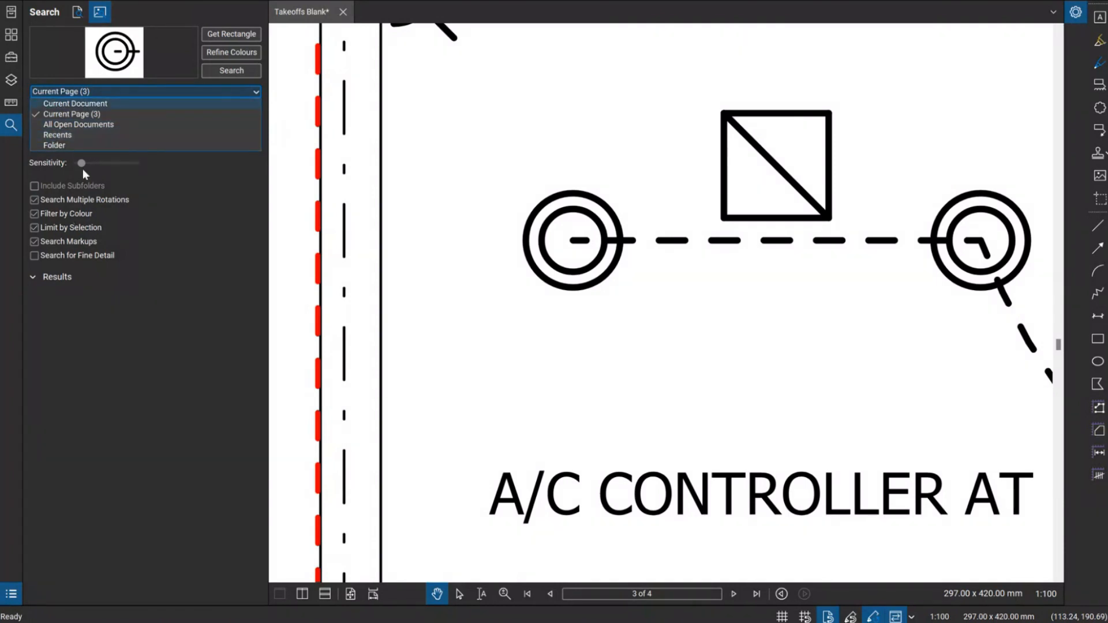
left_click(123, 314)
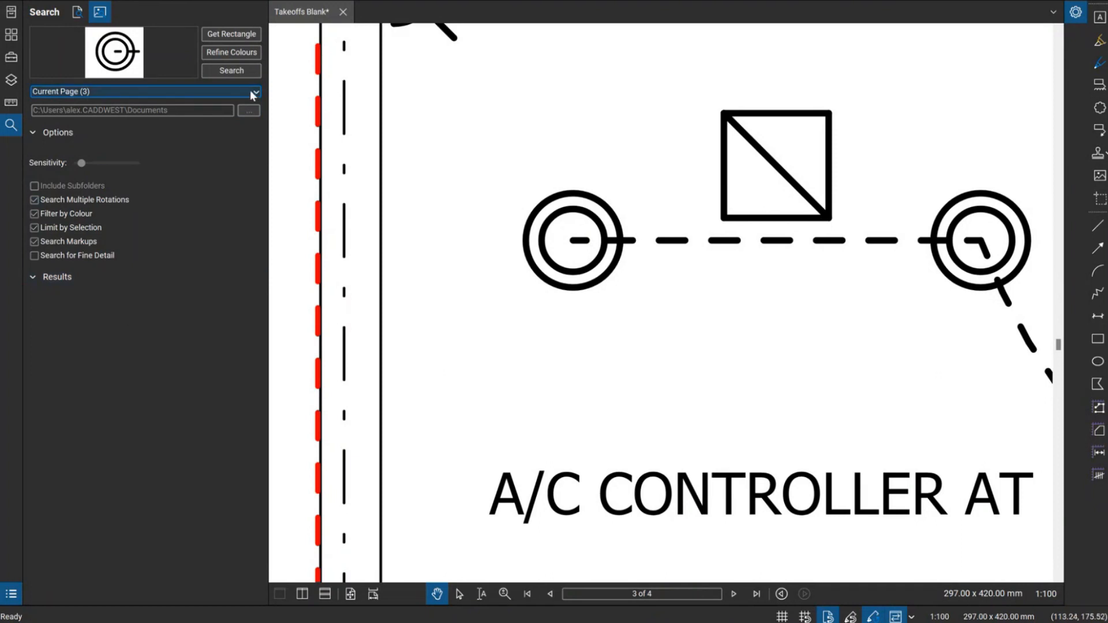
left_click(197, 91)
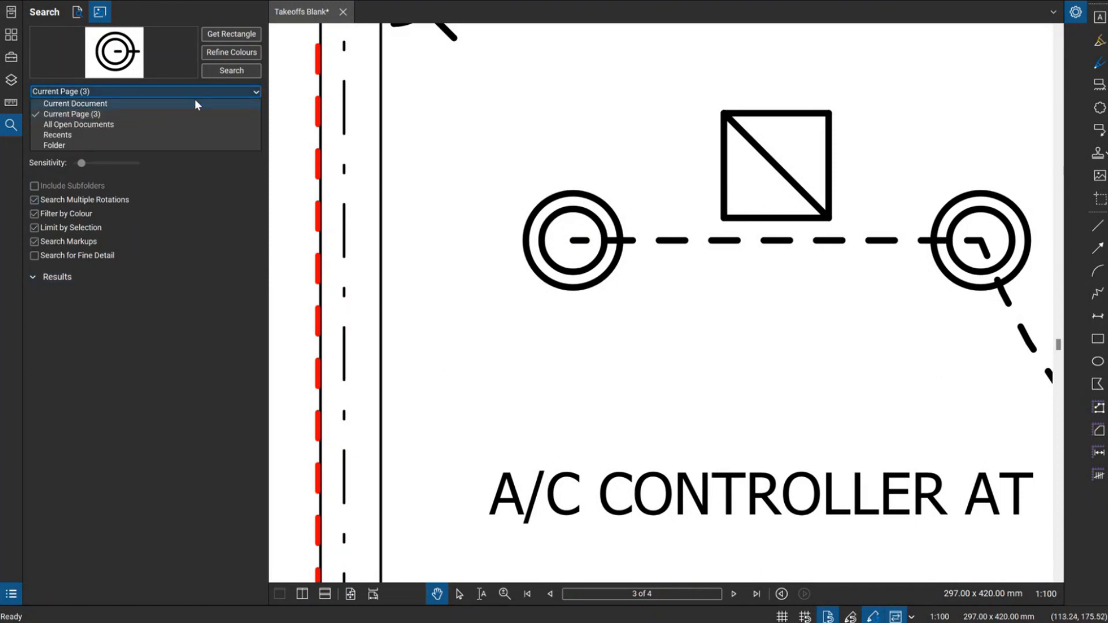
left_click(130, 114)
- Set the visual search sensitivity to its lowest level
scroll(779, 366, "down", 3)
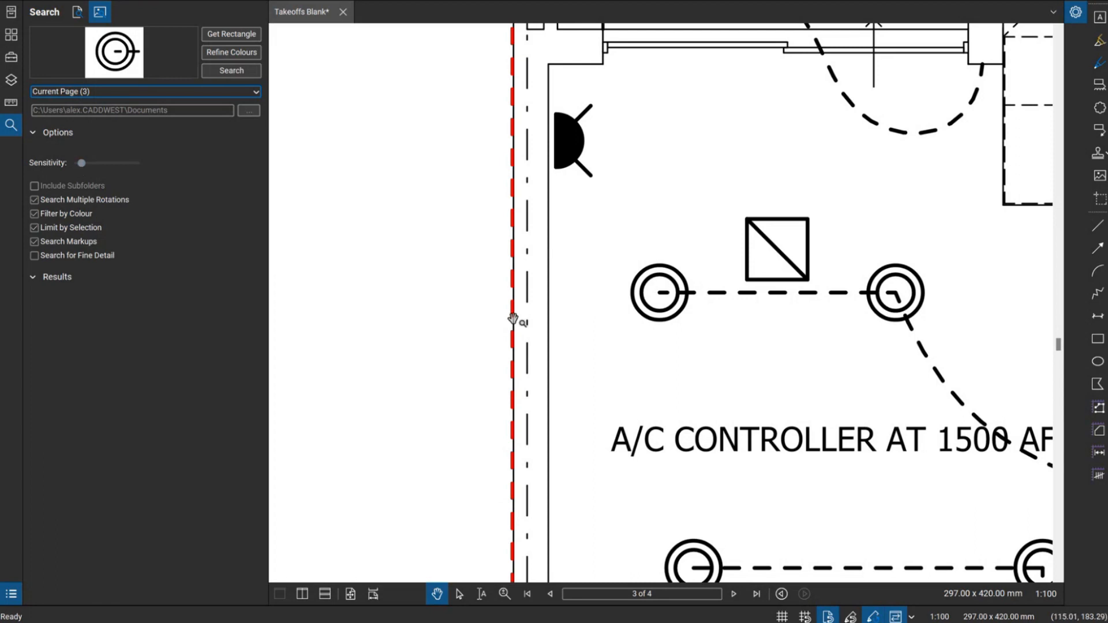
scroll(513, 314, "down", 2)
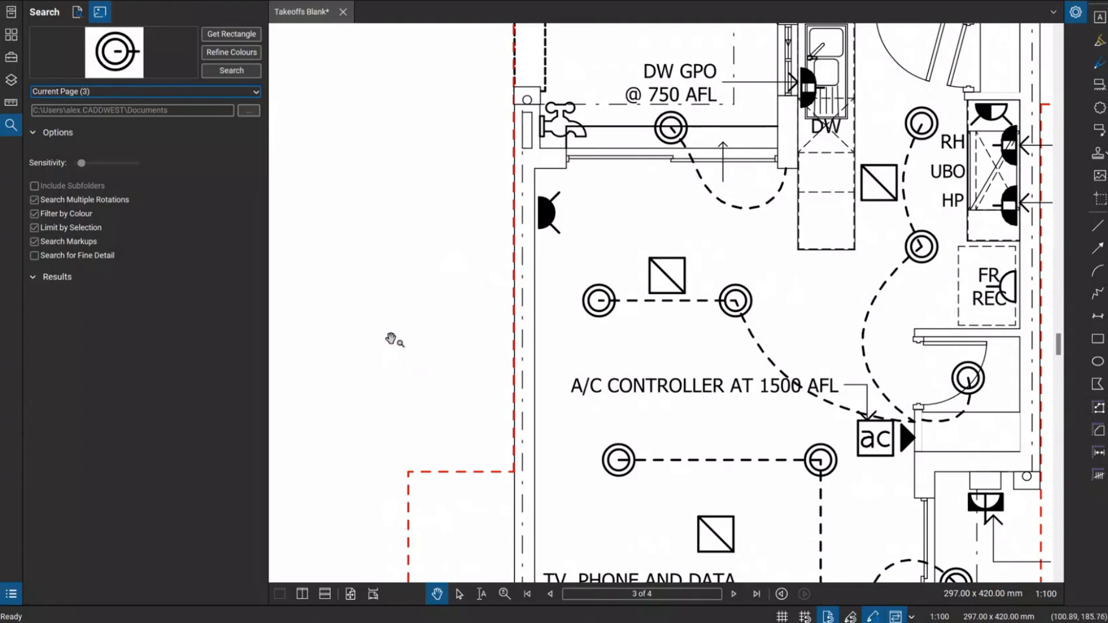
scroll(756, 299, "down", 2)
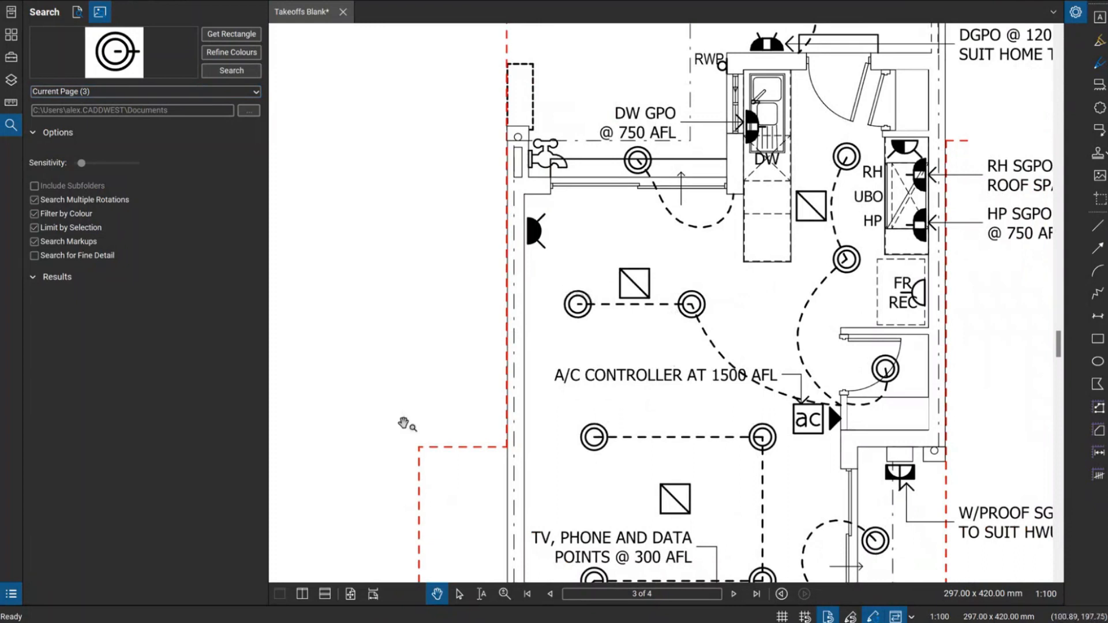
left_click_drag(82, 163, 76, 163)
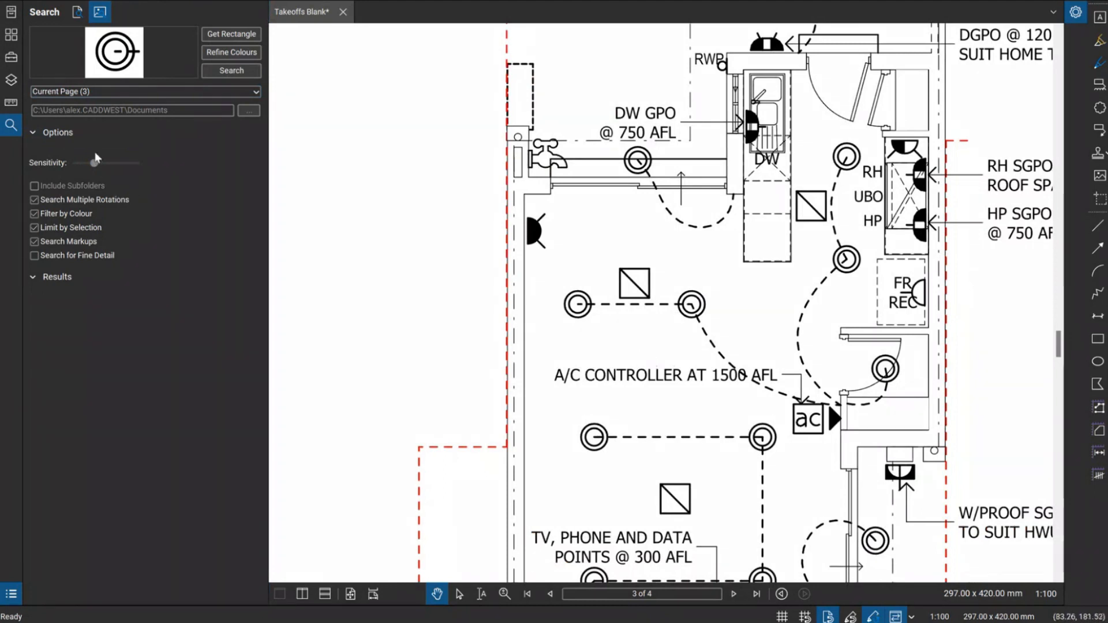
left_click_drag(94, 163, 75, 163)
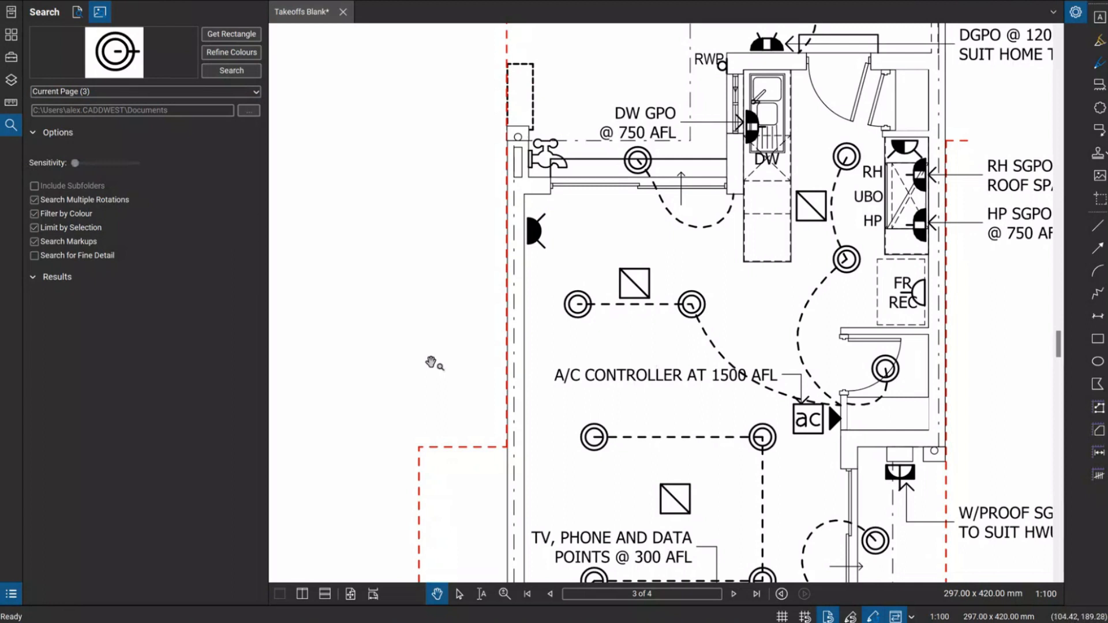
- Run the visual search for the downlight symbol on the current page and look through the matches
scroll(434, 362, "down", 1)
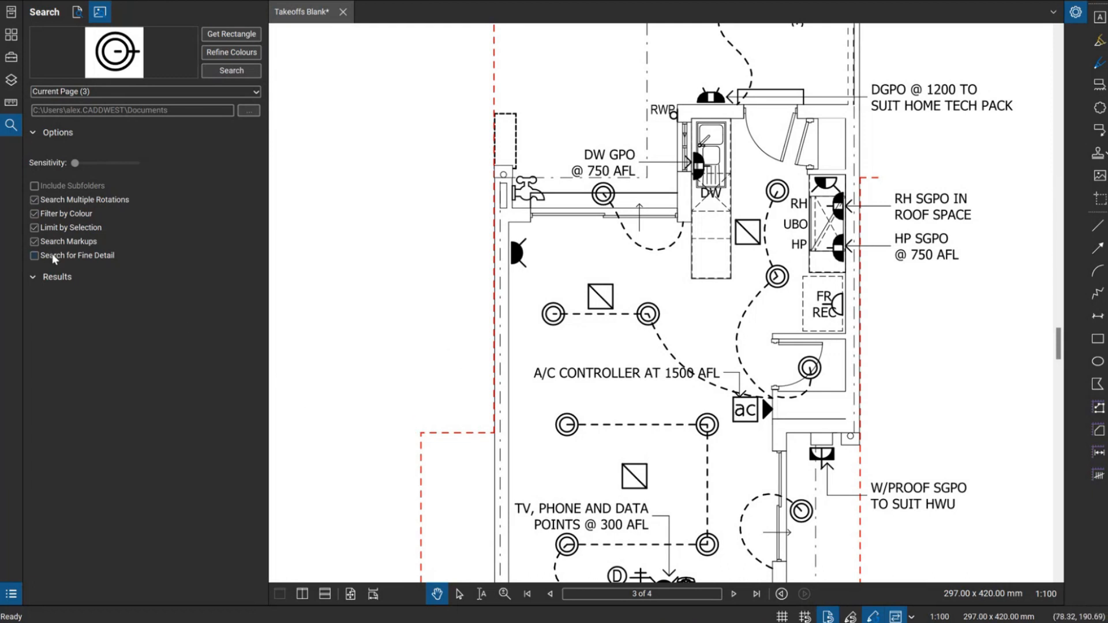
scroll(577, 393, "up", 5)
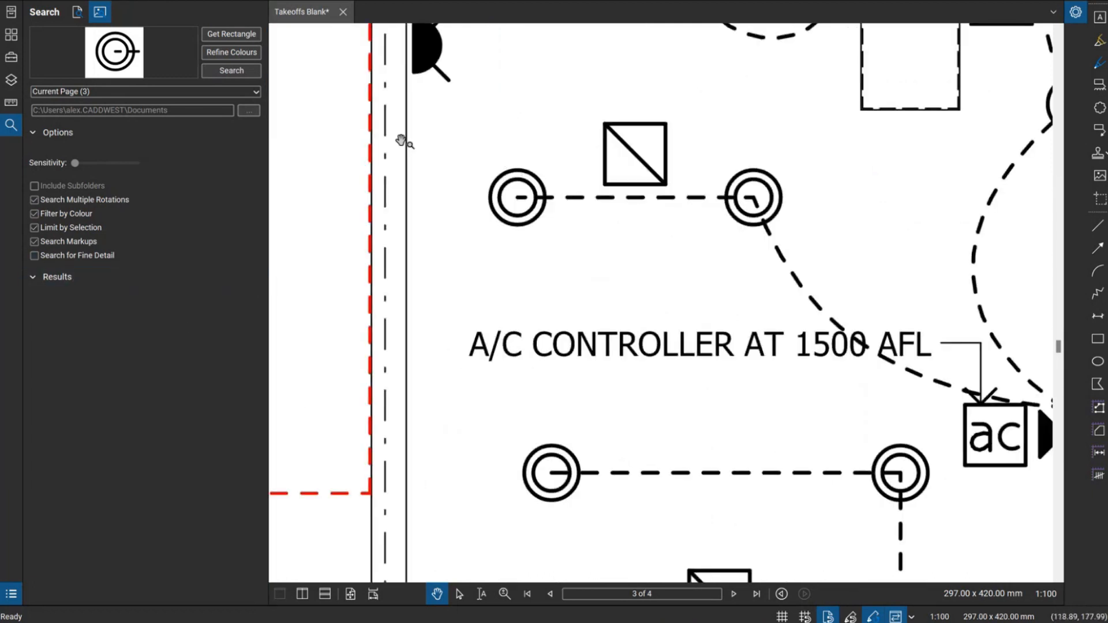
scroll(833, 317, "down", 2)
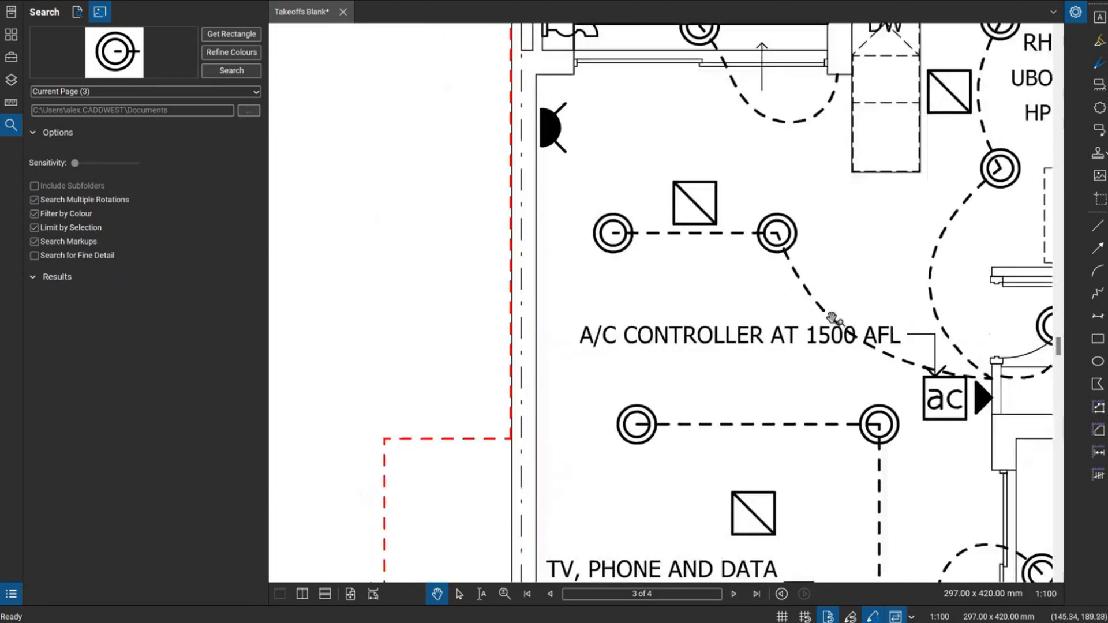
scroll(733, 443, "down", 1)
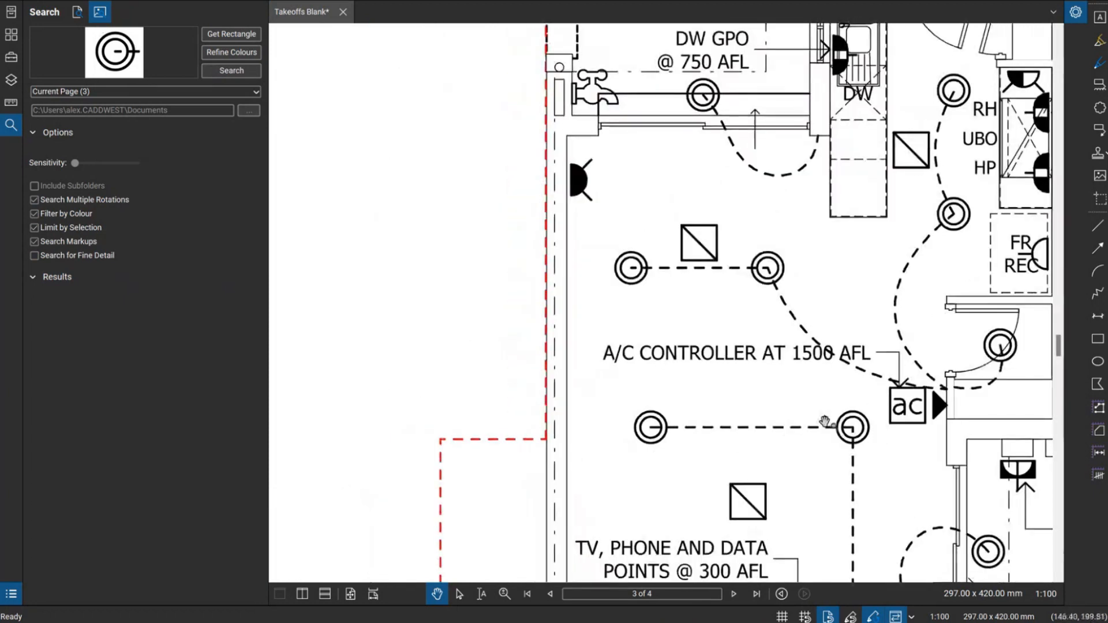
left_click(223, 73)
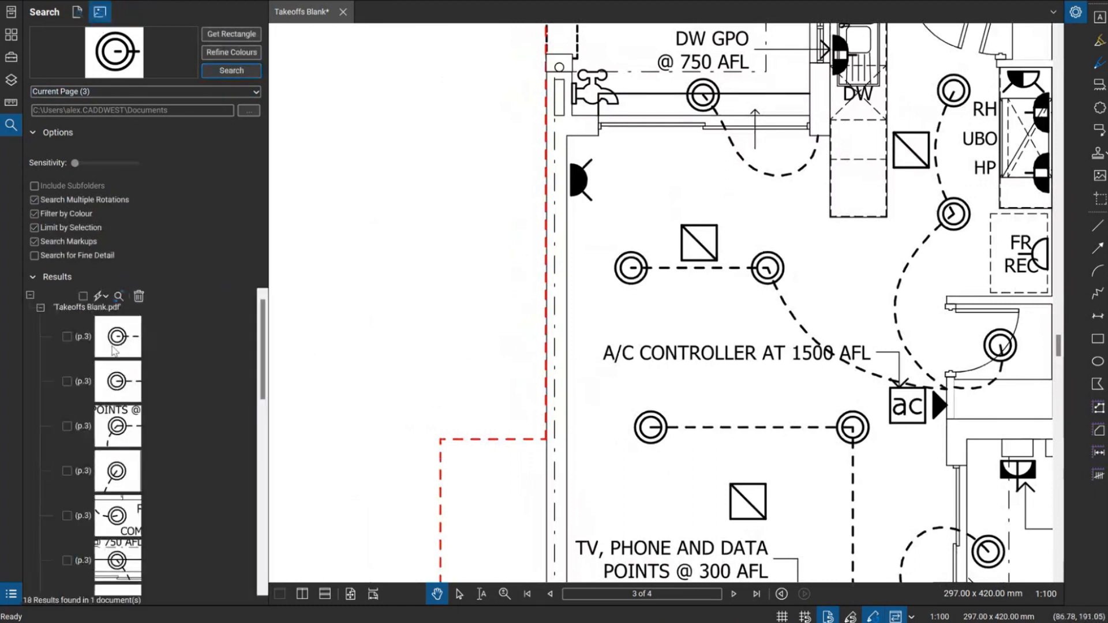
scroll(128, 336, "down", 2)
scroll(125, 340, "down", 2)
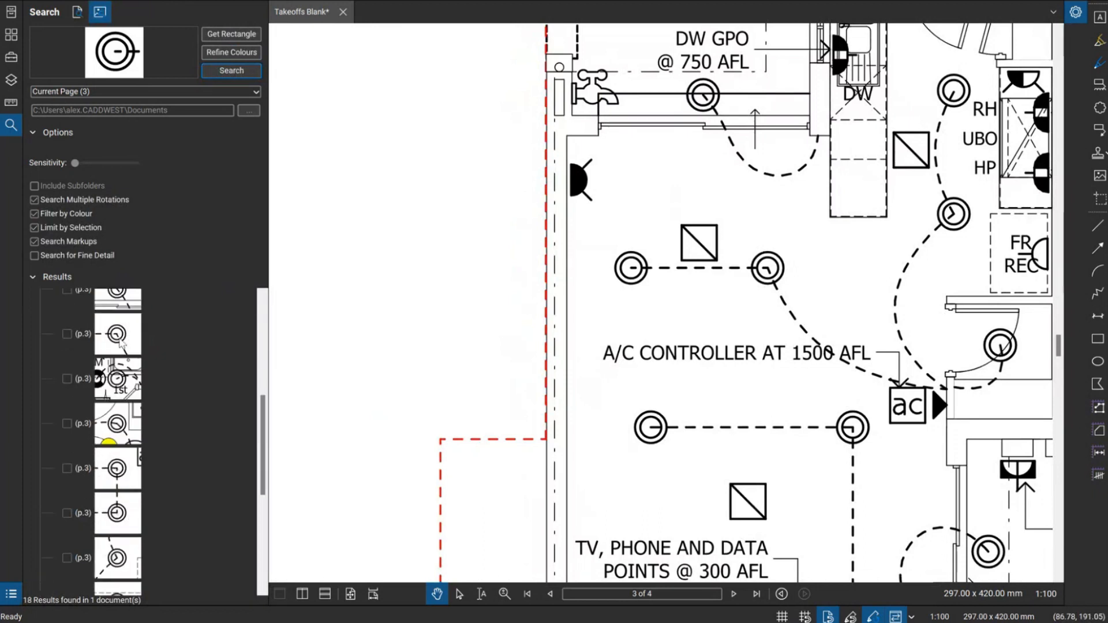
scroll(117, 375, "down", 1)
scroll(116, 379, "down", 2)
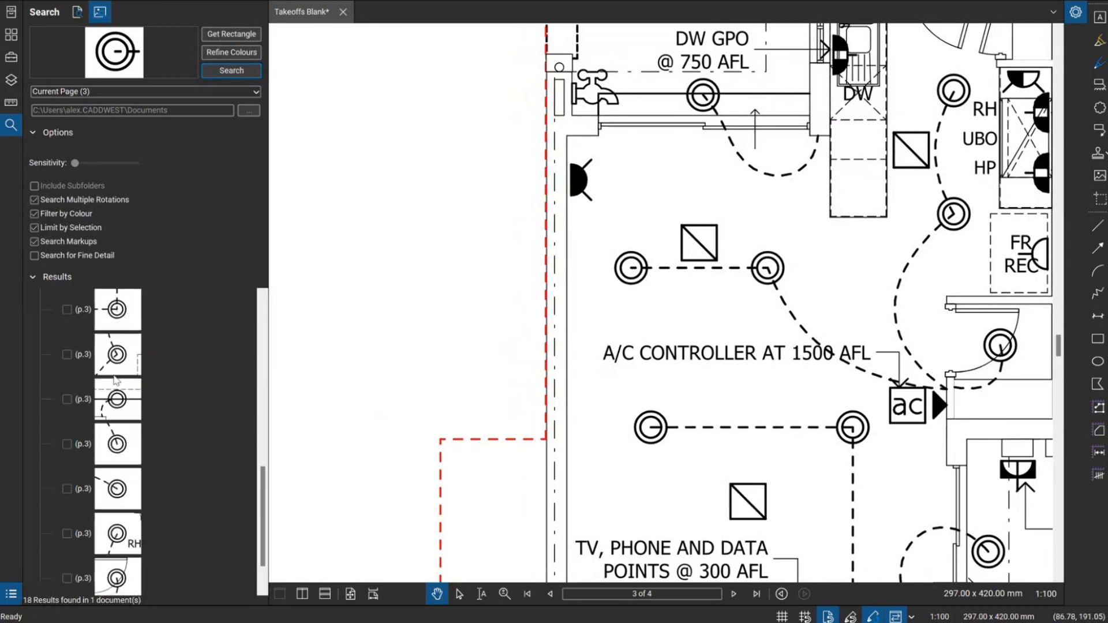
scroll(116, 380, "down", 1)
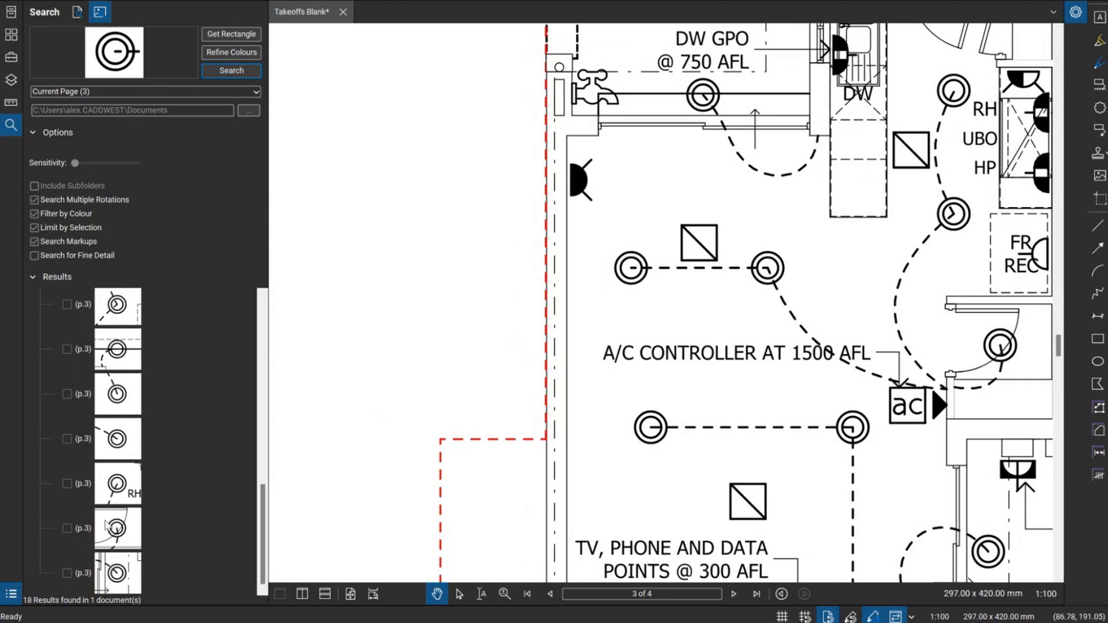
scroll(69, 473, "up", 3)
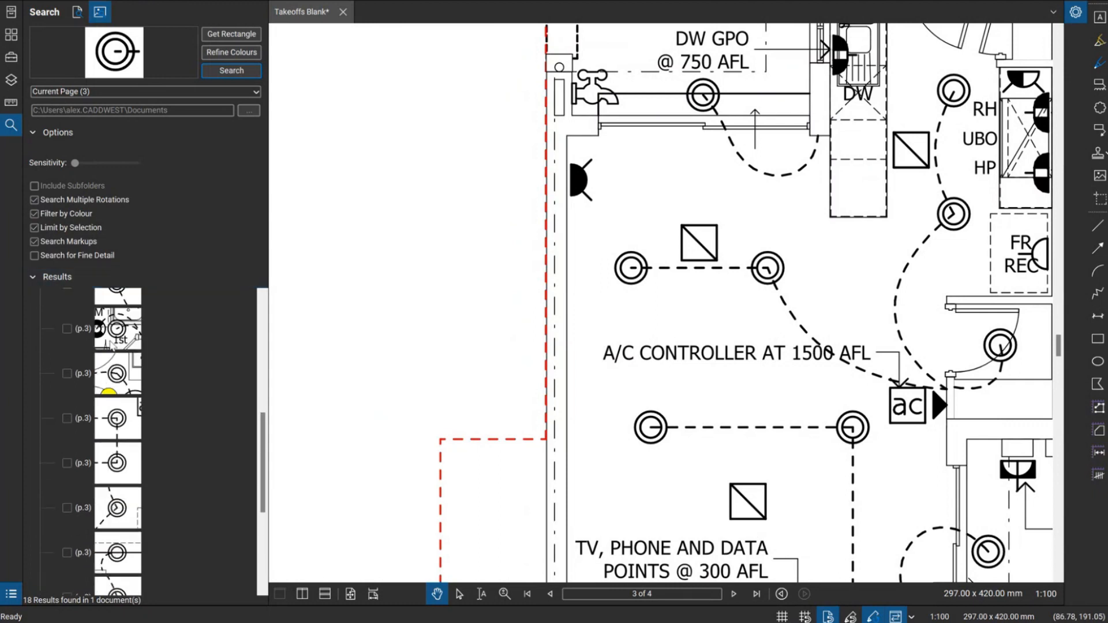
- Check all the search results and apply the Light Fittings Downlight count measurement from the Electrical set to them
scroll(109, 345, "up", 3)
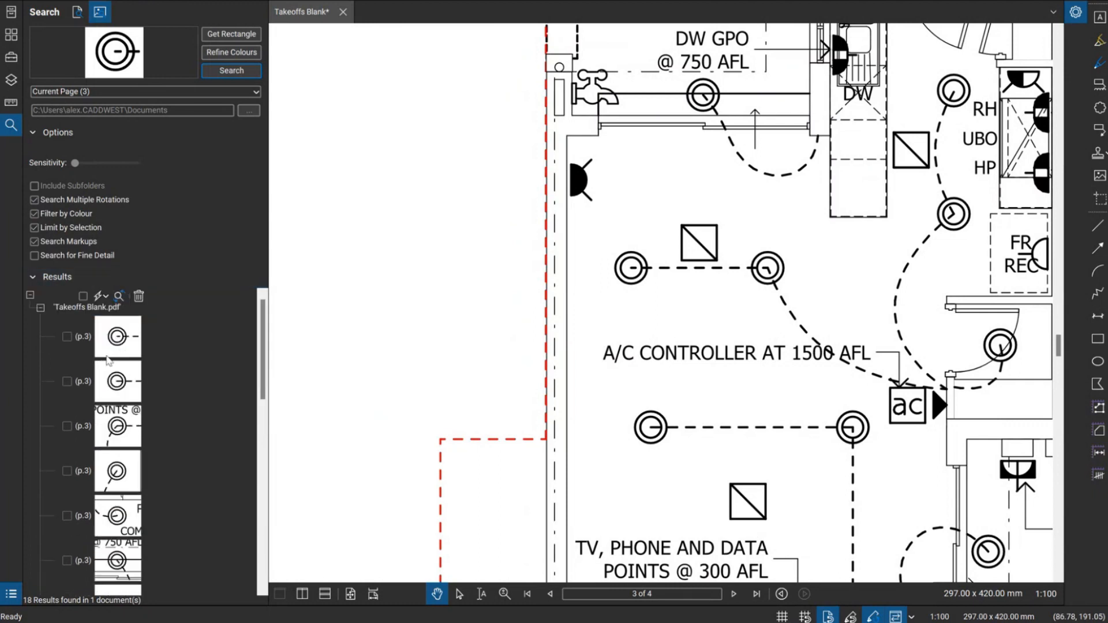
left_click(83, 295)
left_click(101, 295)
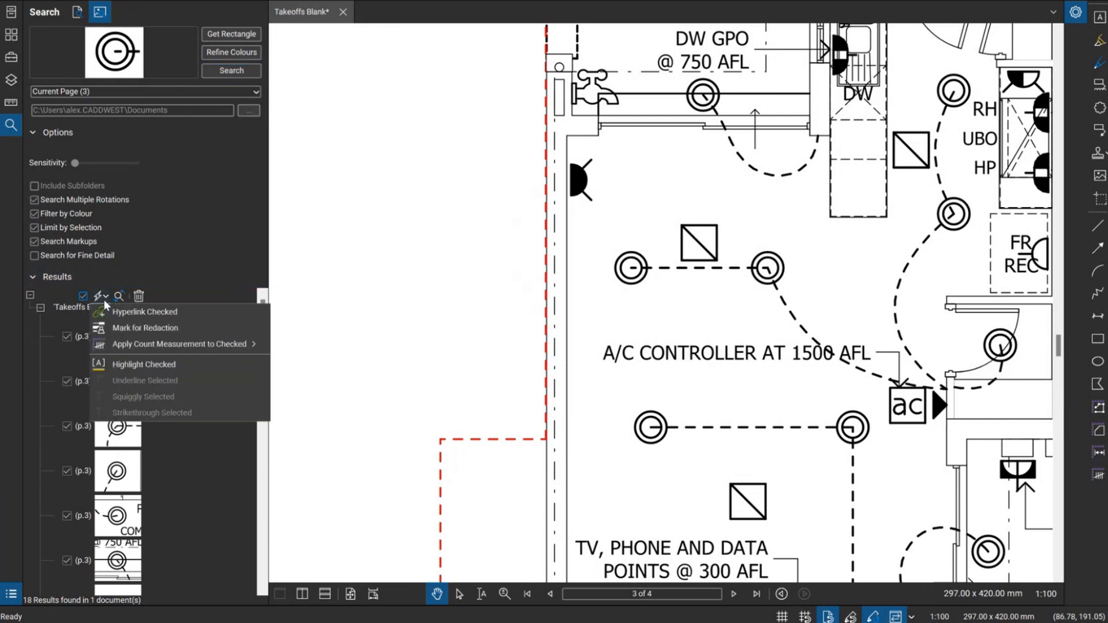
mouse_move(168, 346)
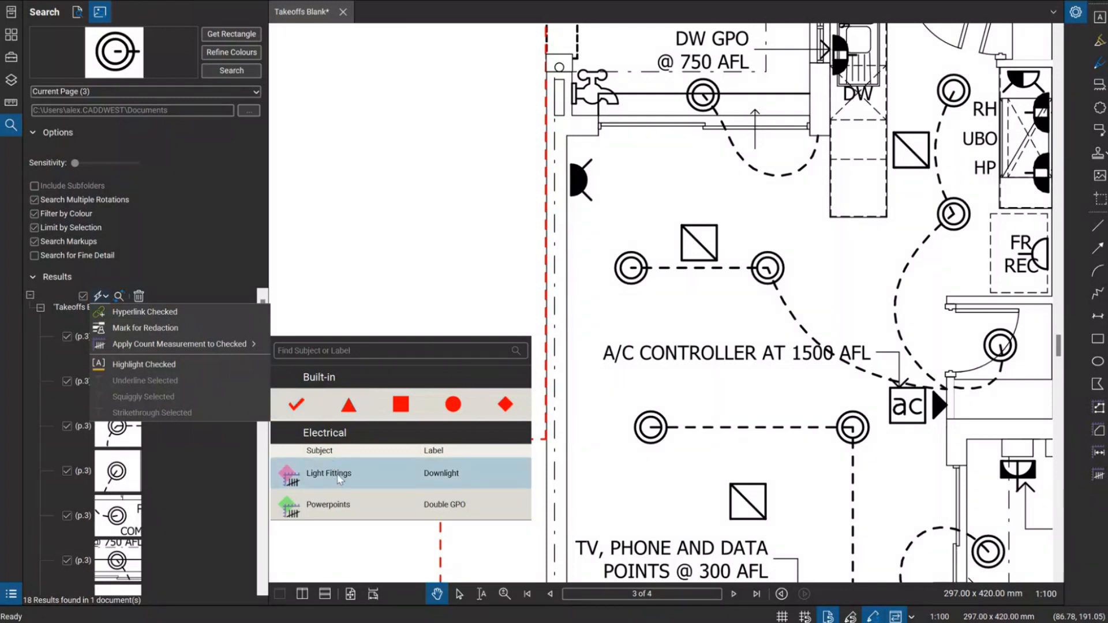
left_click(425, 479)
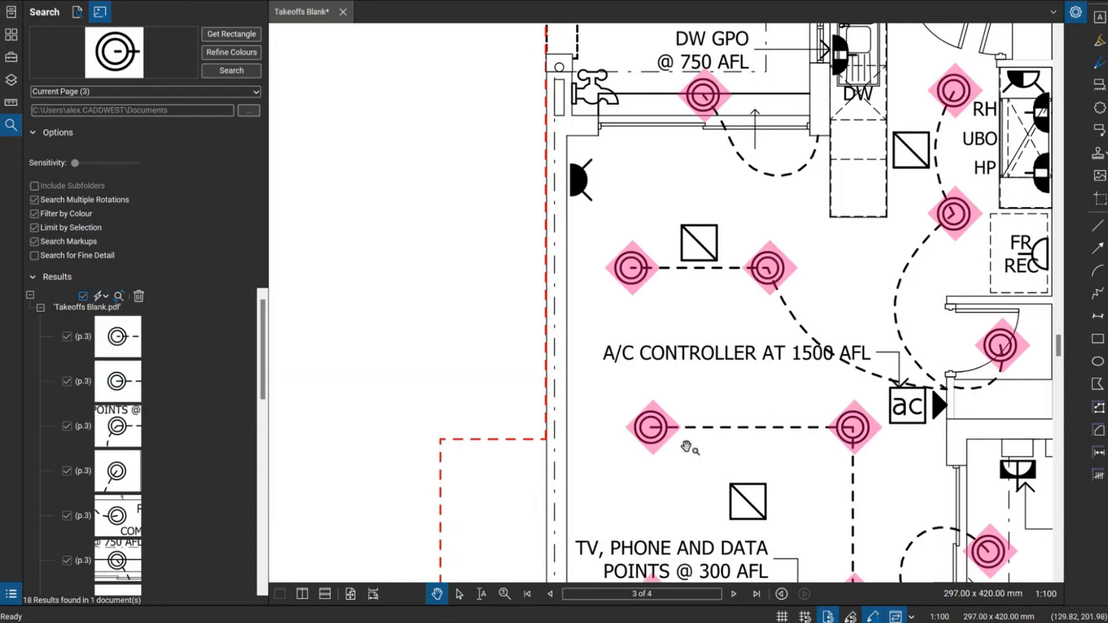
- Examine the downlight count markers across the electrical plan against the low voltage LED light entry in the Electrical Legend
scroll(722, 396, "down", 5)
left_click_drag(943, 490, 864, 284)
scroll(914, 303, "down", 1)
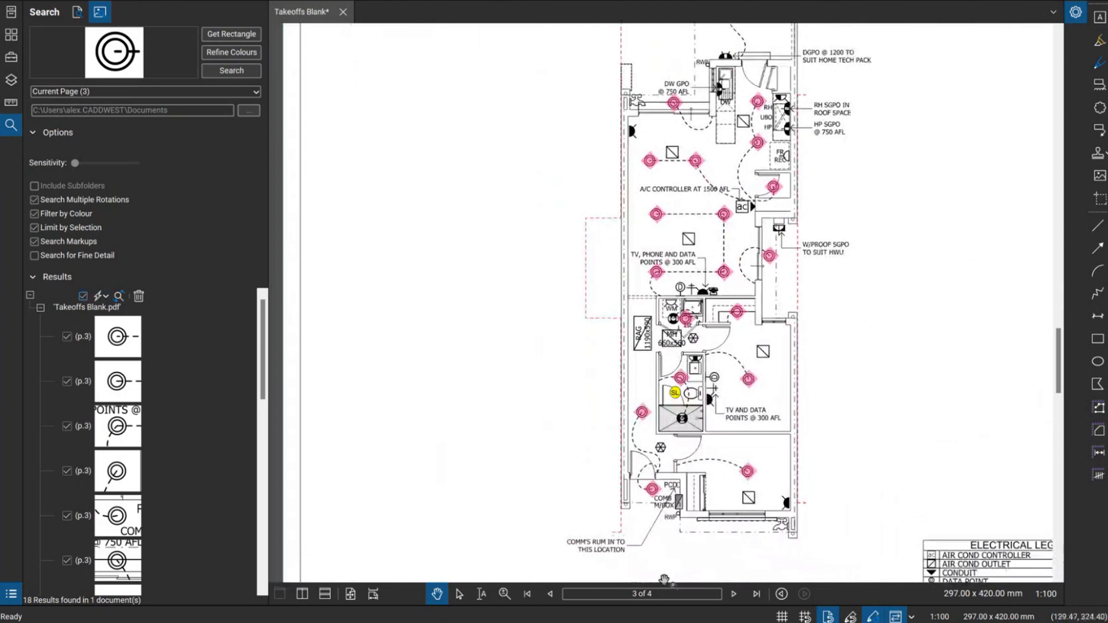
left_click_drag(827, 463, 814, 468)
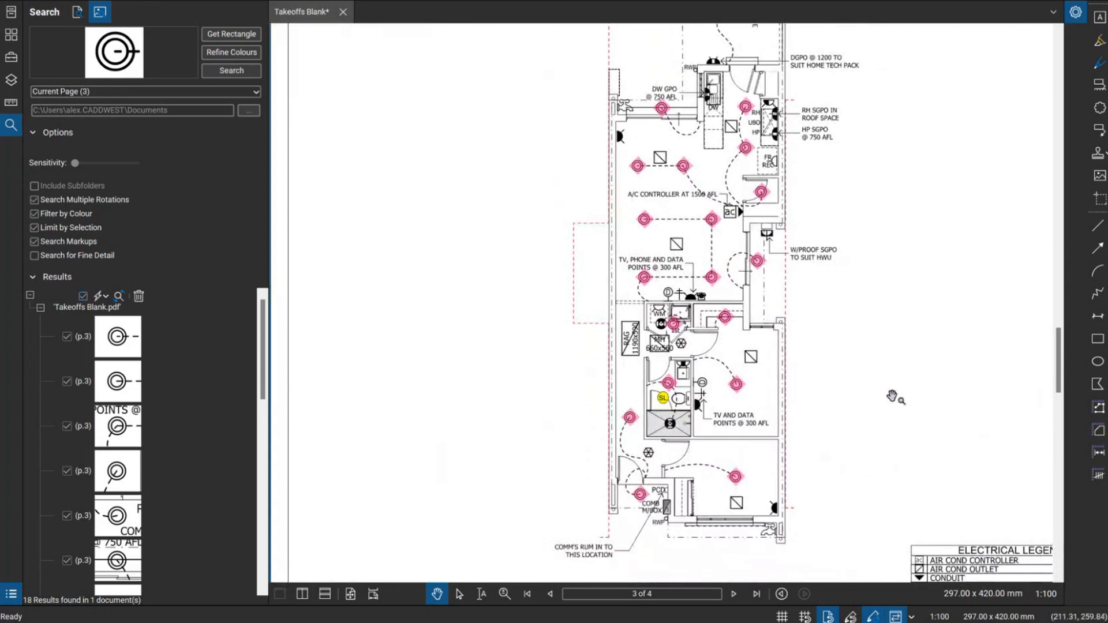
left_click_drag(872, 395, 820, 338)
scroll(897, 465, "down", 1)
scroll(900, 463, "up", 1)
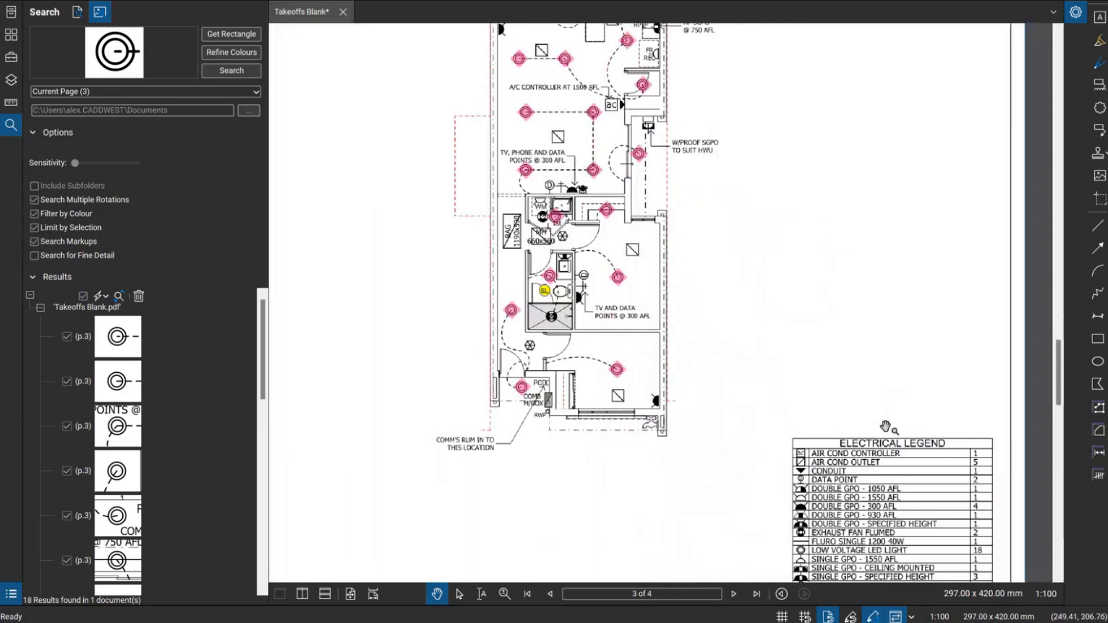
left_click_drag(901, 465, 861, 322)
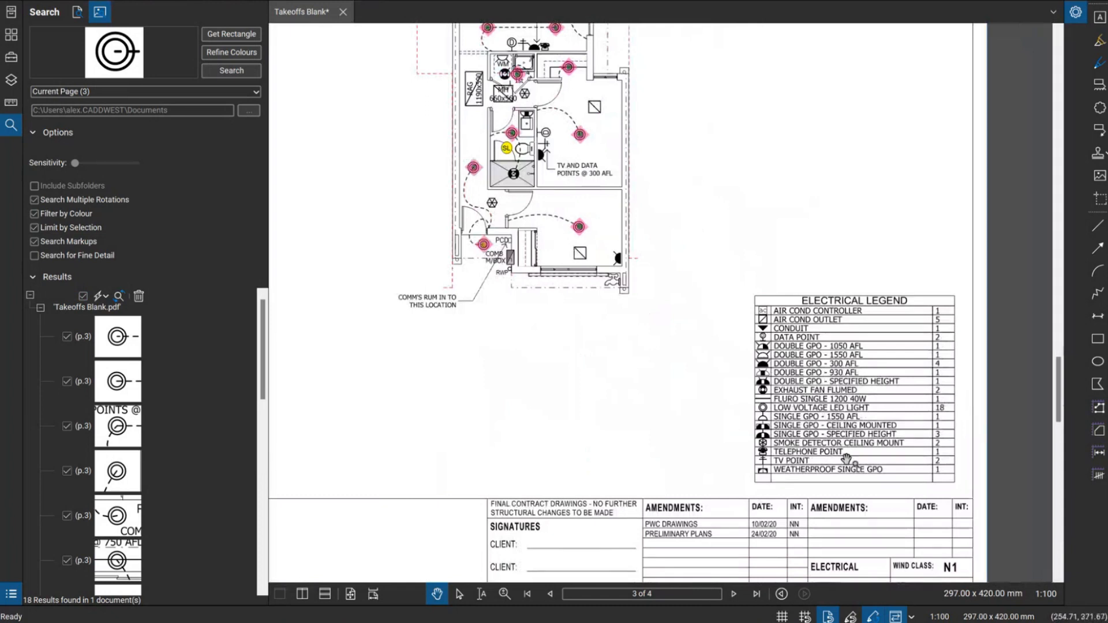
left_click_drag(756, 224, 807, 490)
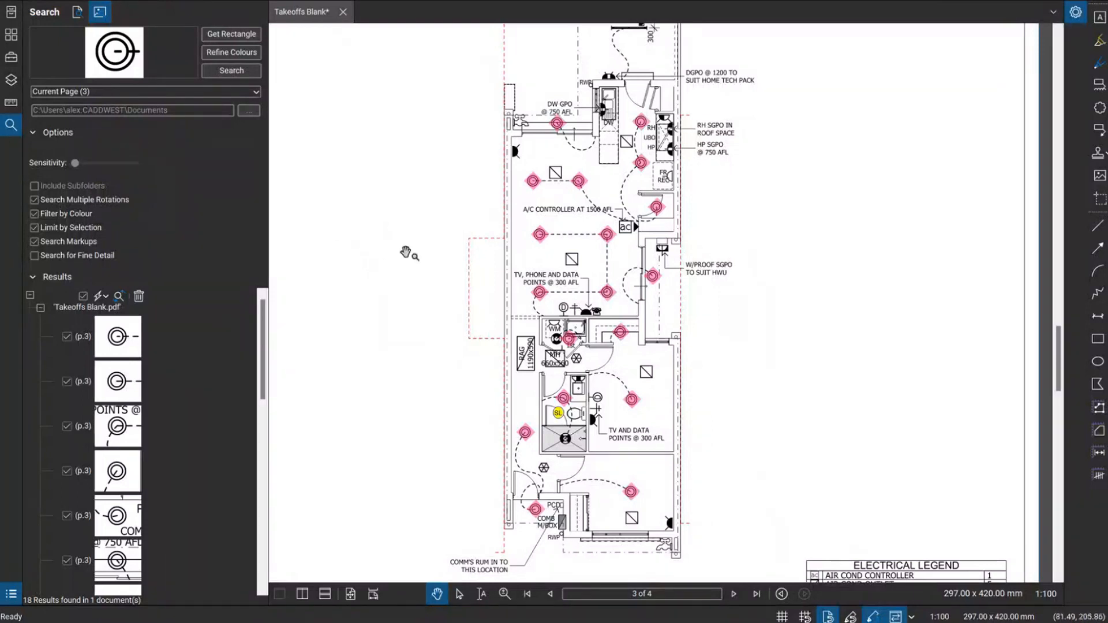
scroll(425, 240, "down", 2)
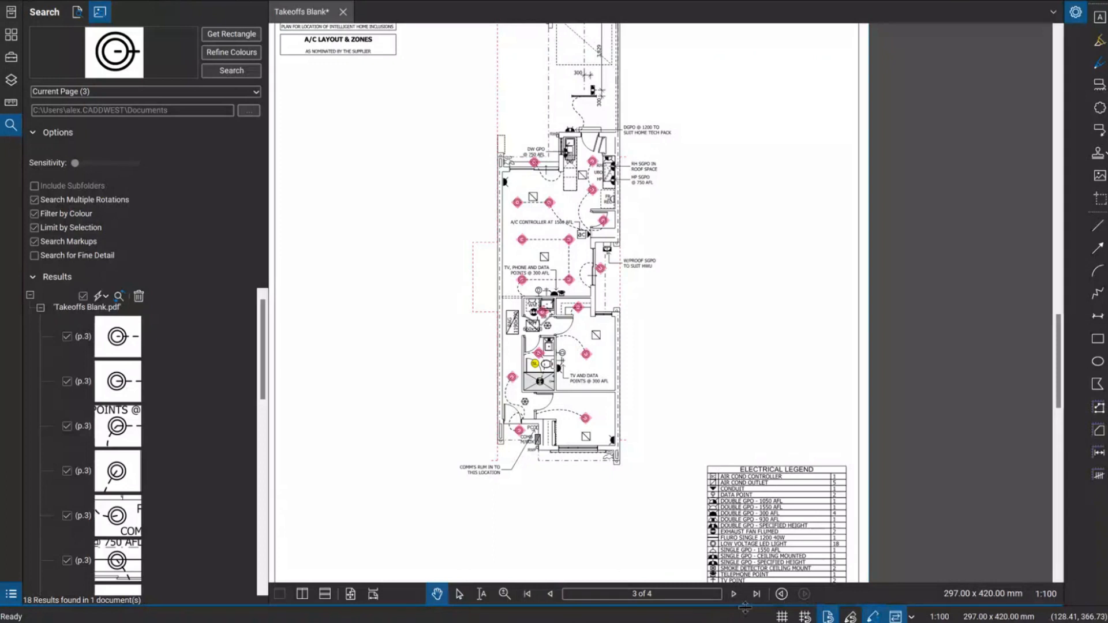
- Show the Markups List and use it to locate the Carpet Type A area and the Downlight count on their pages
left_click_drag(745, 607, 762, 380)
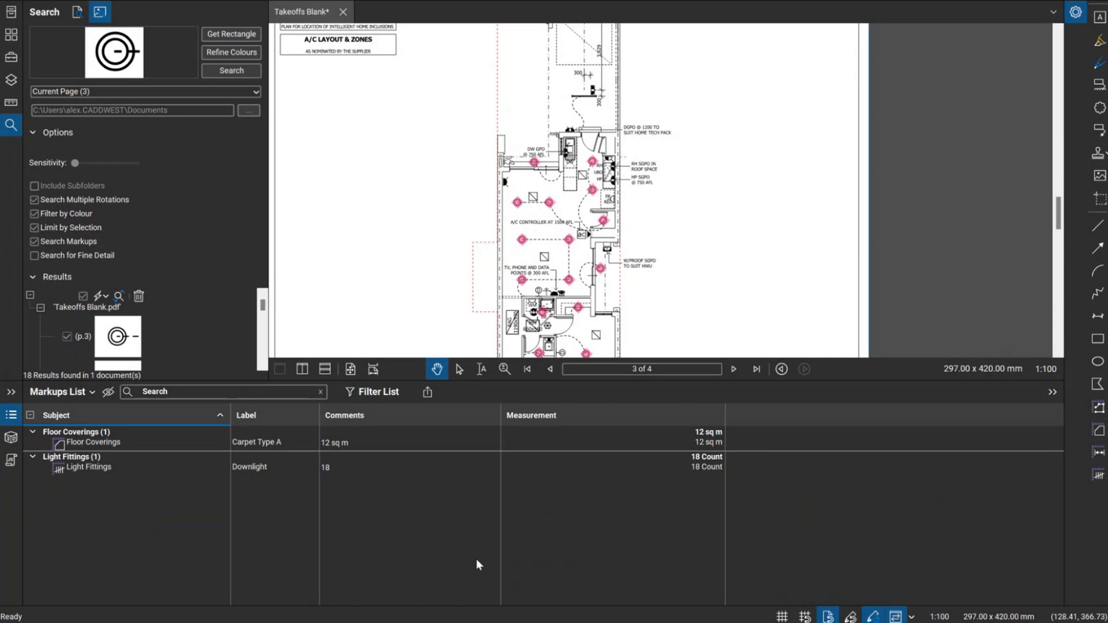
scroll(263, 54, "down", 3)
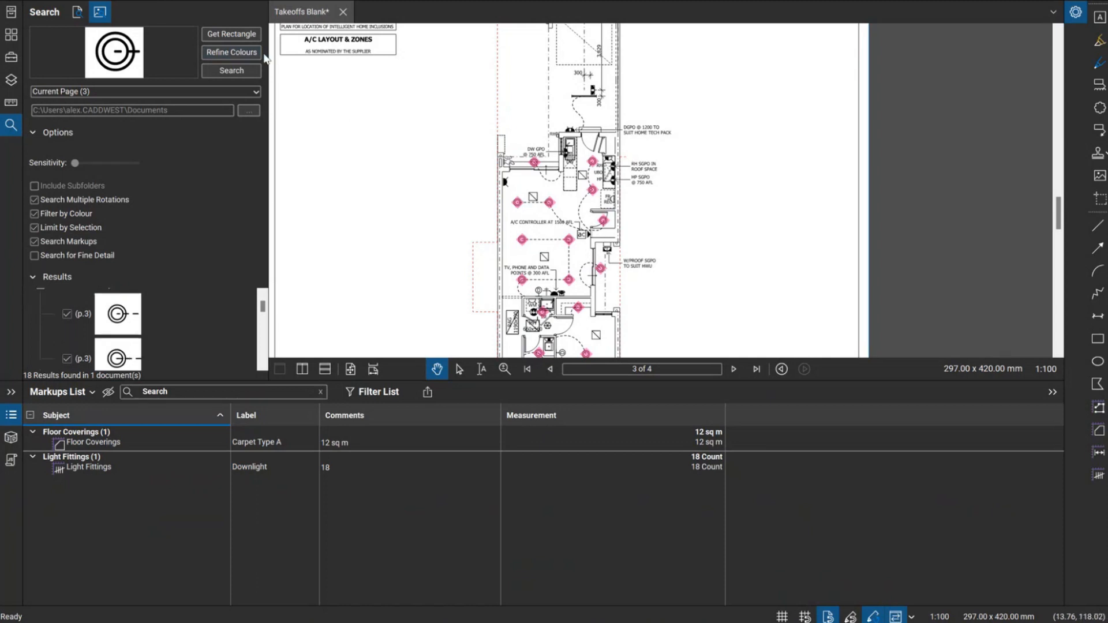
left_click(95, 441)
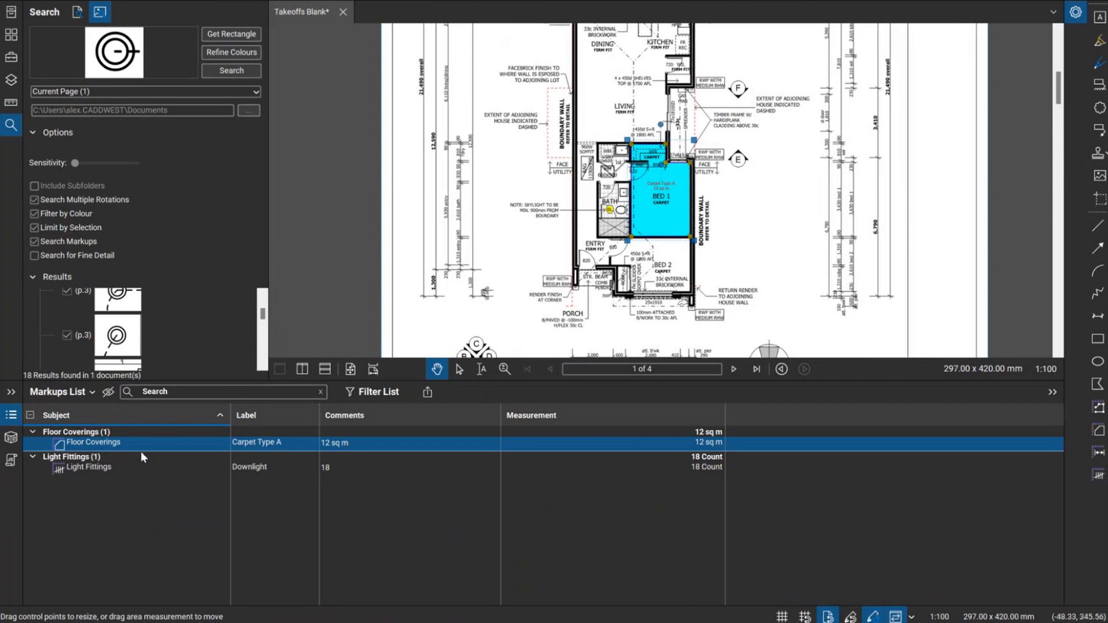
left_click(126, 466)
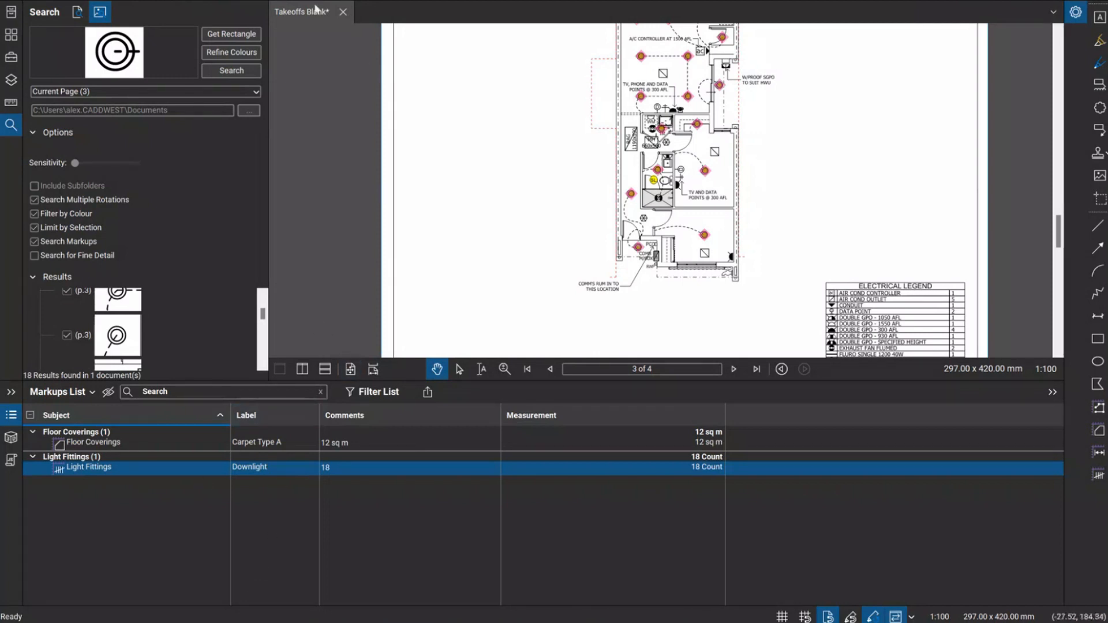
- Close the Takeoffs Blank document and look through the markups list of Takeoffs Marked Up
left_click(342, 13)
left_click(634, 361)
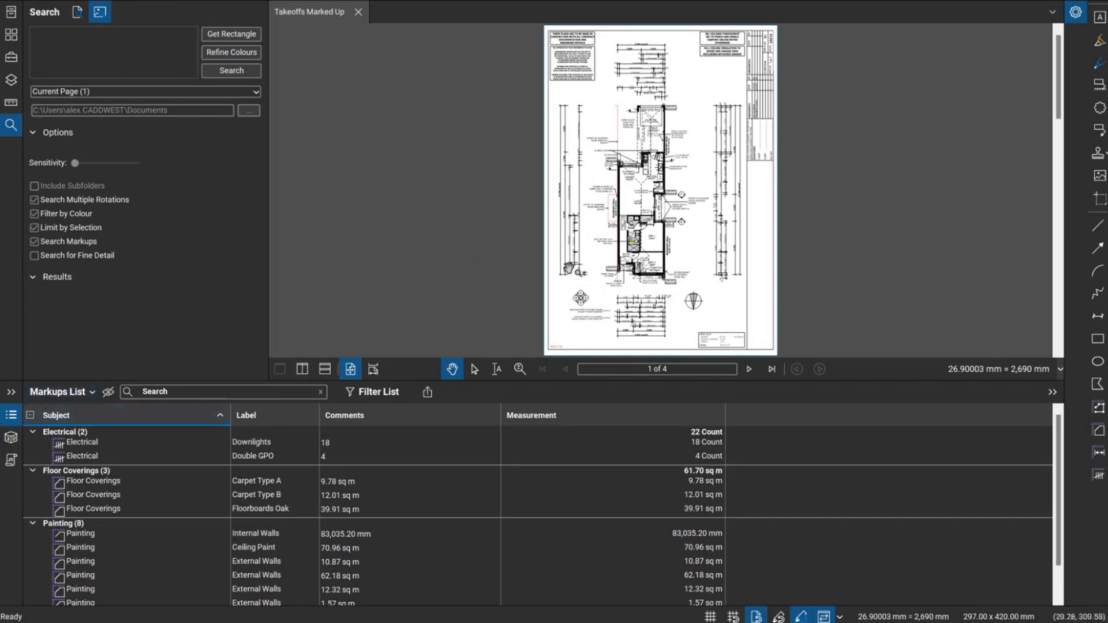
scroll(125, 499, "down", 1)
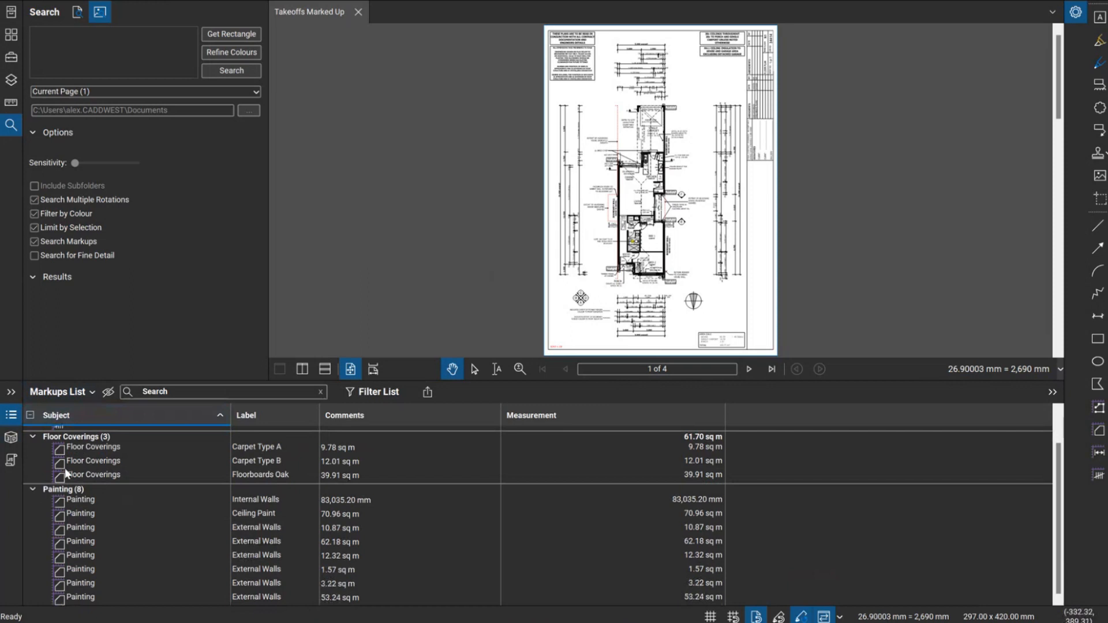
scroll(127, 501, "up", 1)
- Locate the Downlights and Double GPO counts on the electrical plan from the markups list and review the other subject groups
left_click(84, 445)
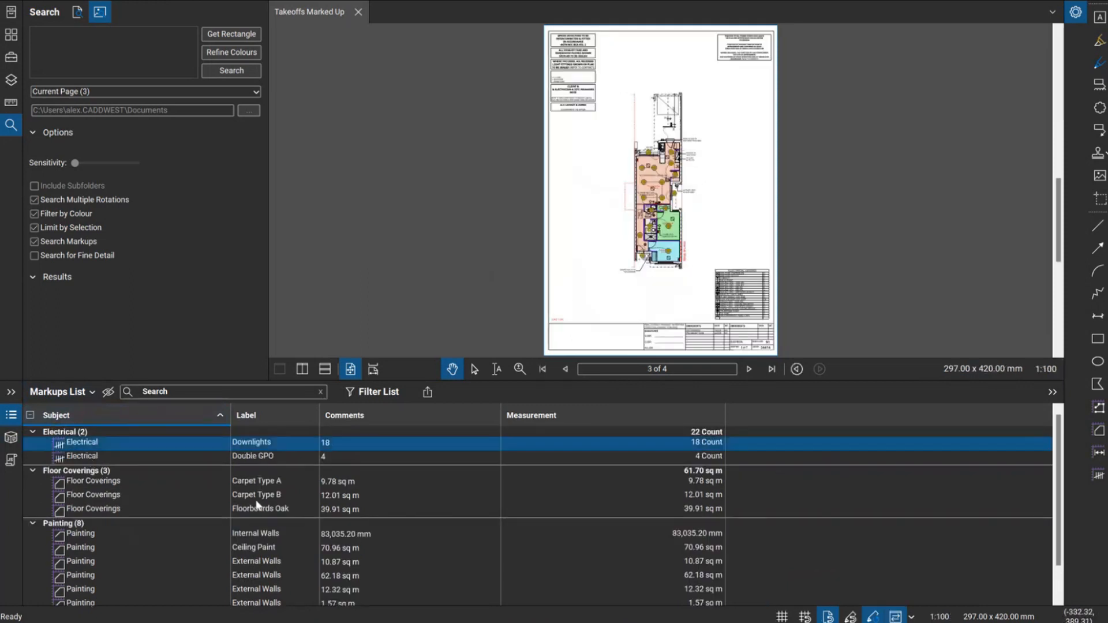
scroll(629, 277, "up", 3)
scroll(403, 323, "down", 3)
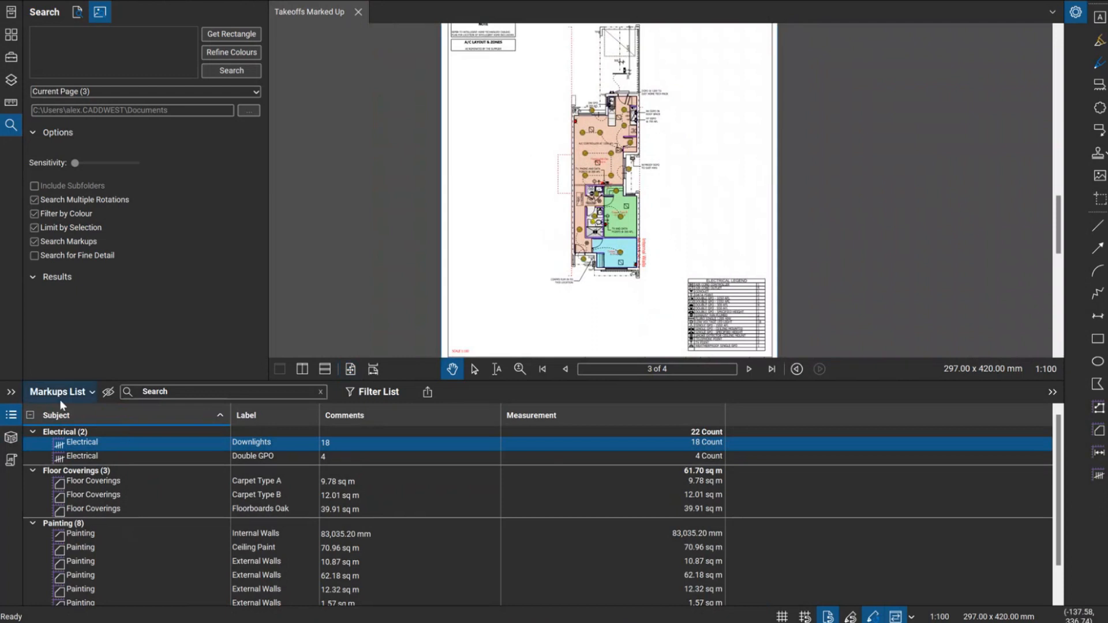
scroll(146, 507, "down", 1)
scroll(161, 495, "up", 1)
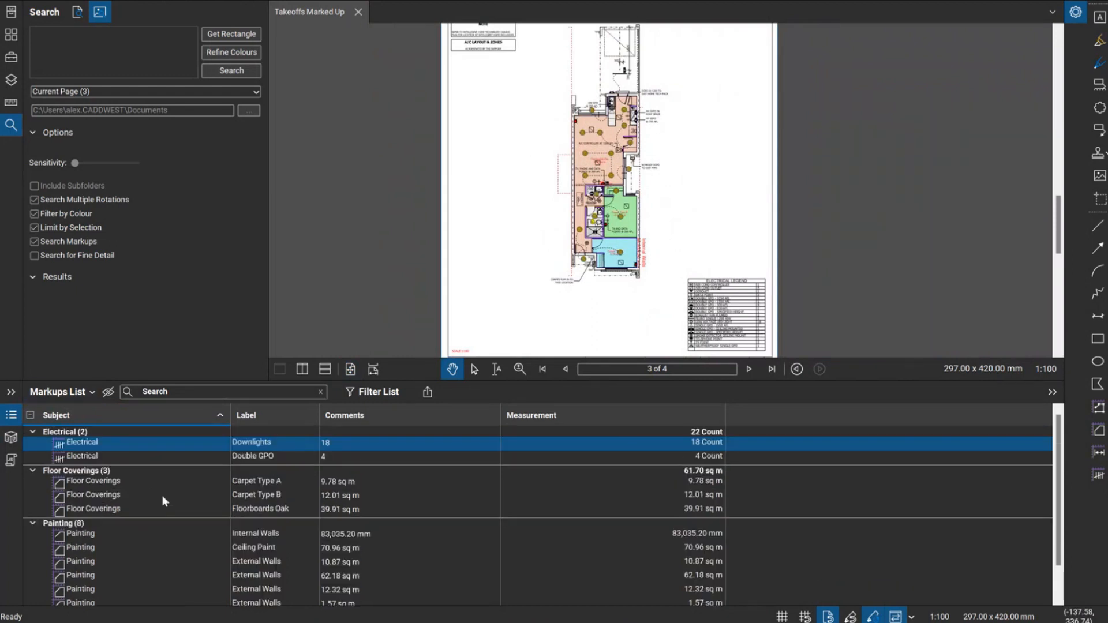
scroll(530, 171, "up", 1)
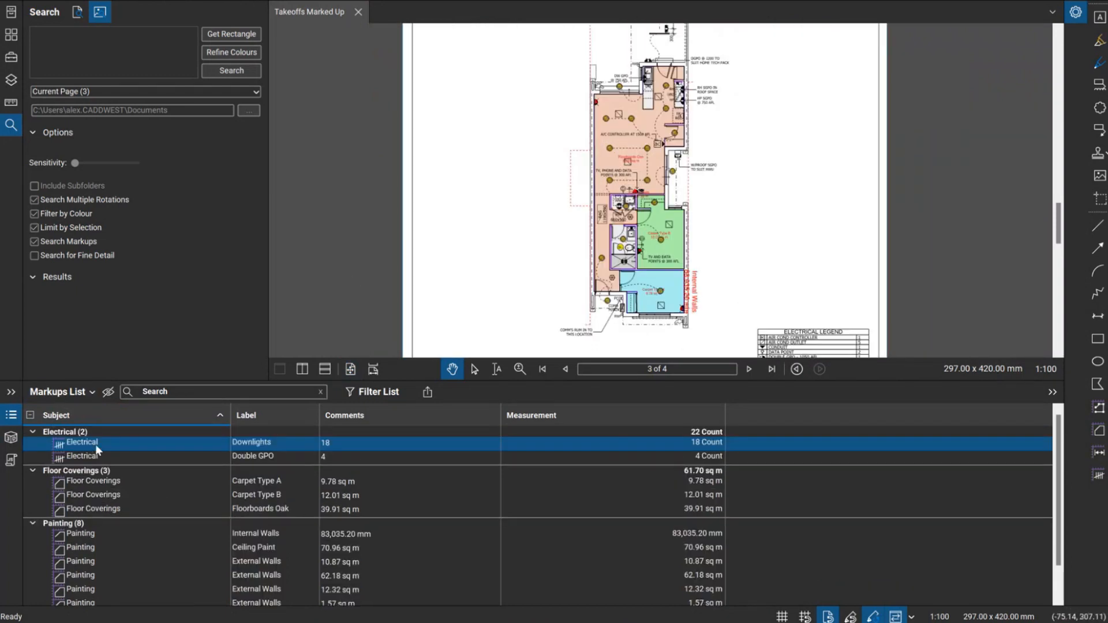
left_click(112, 452)
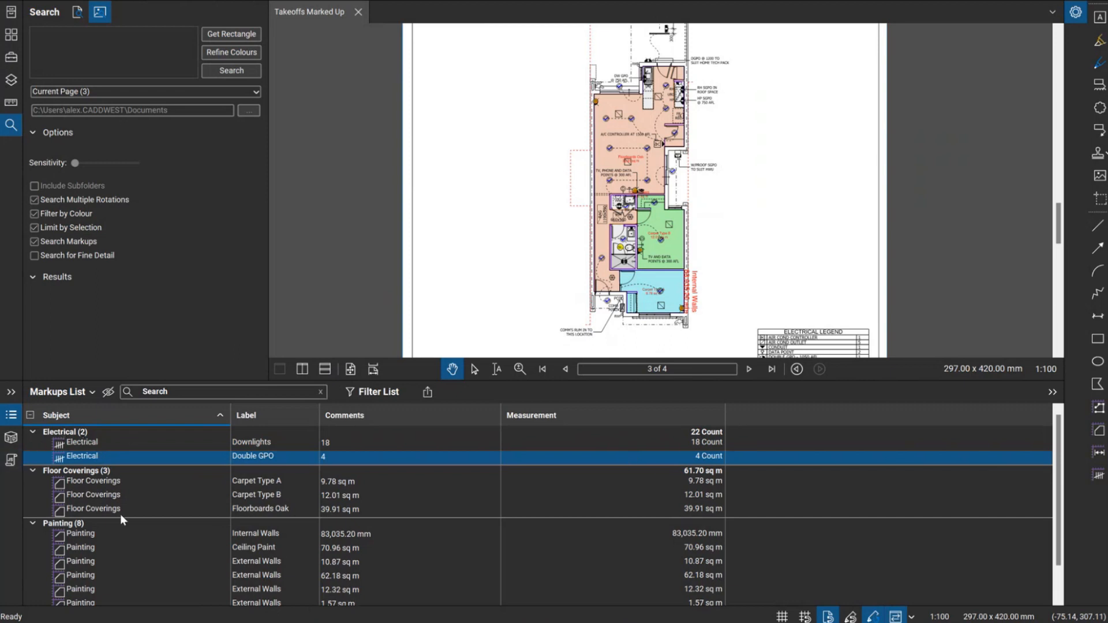
scroll(98, 441, "down", 1)
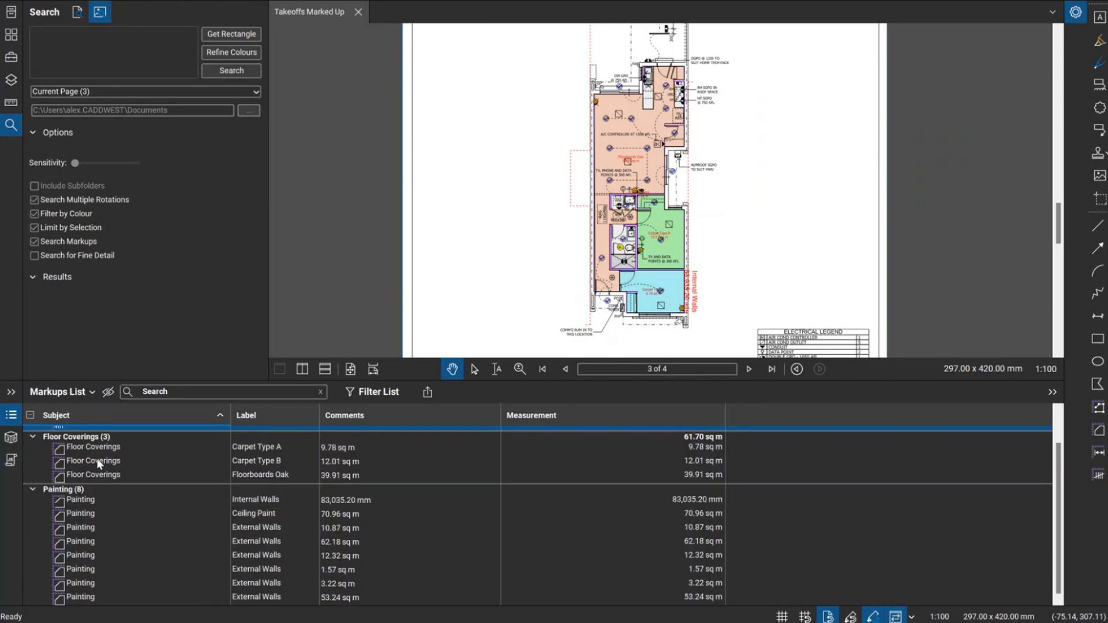
scroll(98, 525, "up", 1)
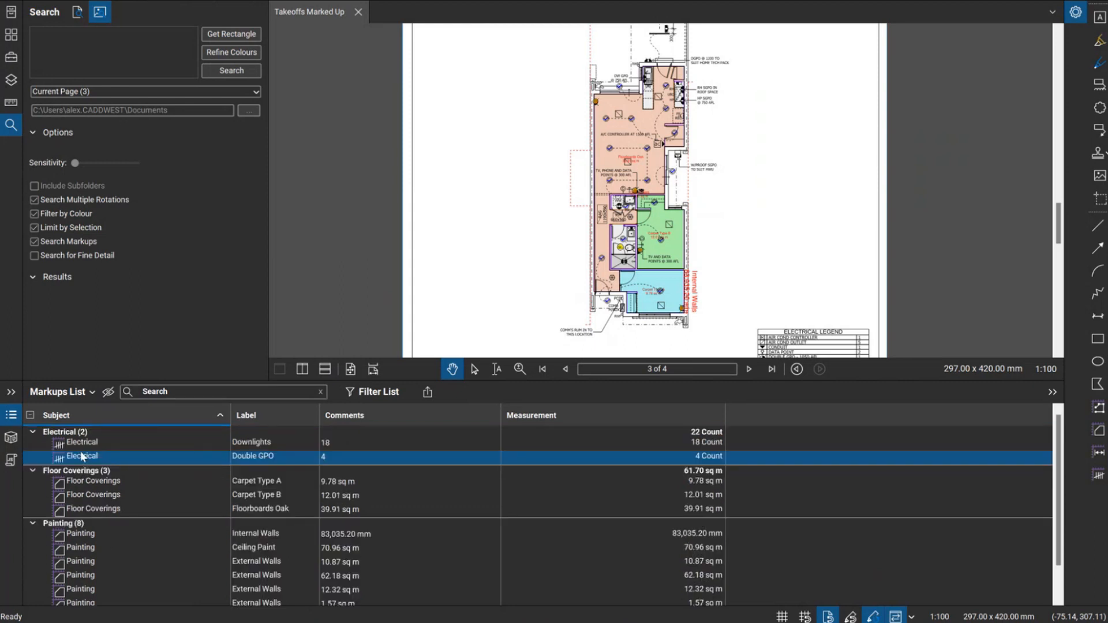
- Sort and group the markups list by Label and review the grouped totals
left_click(262, 415)
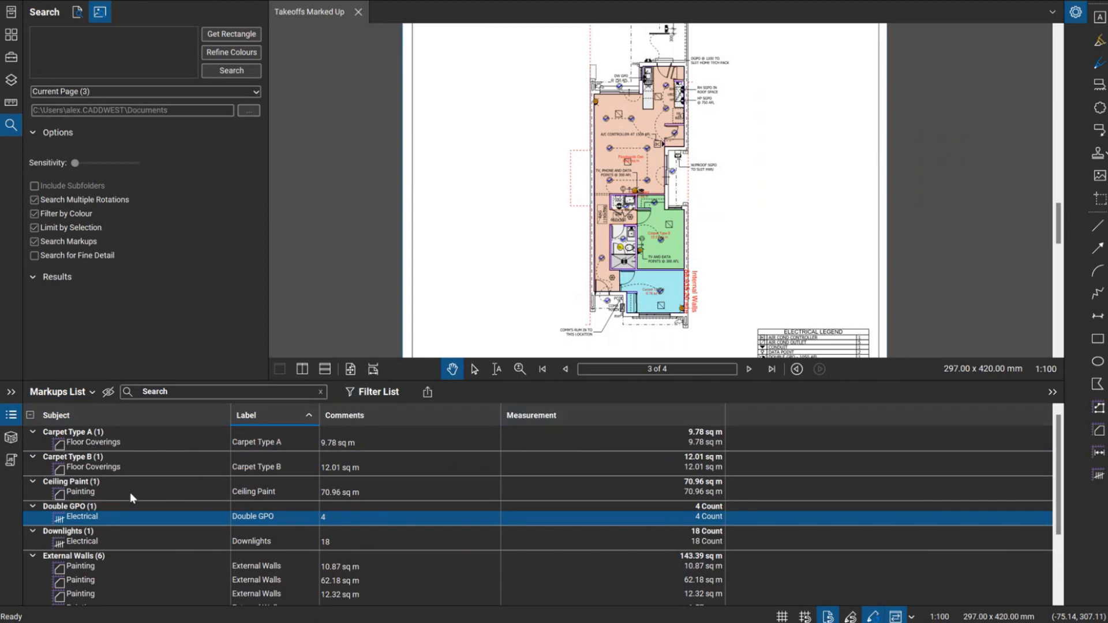
scroll(104, 502, "down", 2)
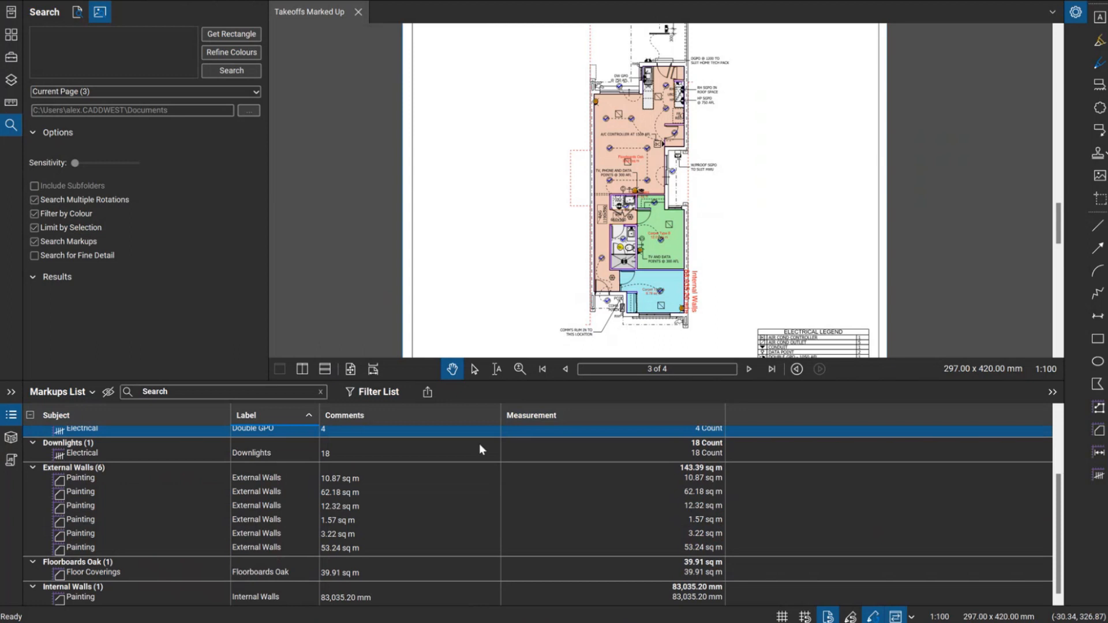
scroll(95, 591, "up", 2)
scroll(143, 510, "down", 2)
scroll(366, 557, "up", 3)
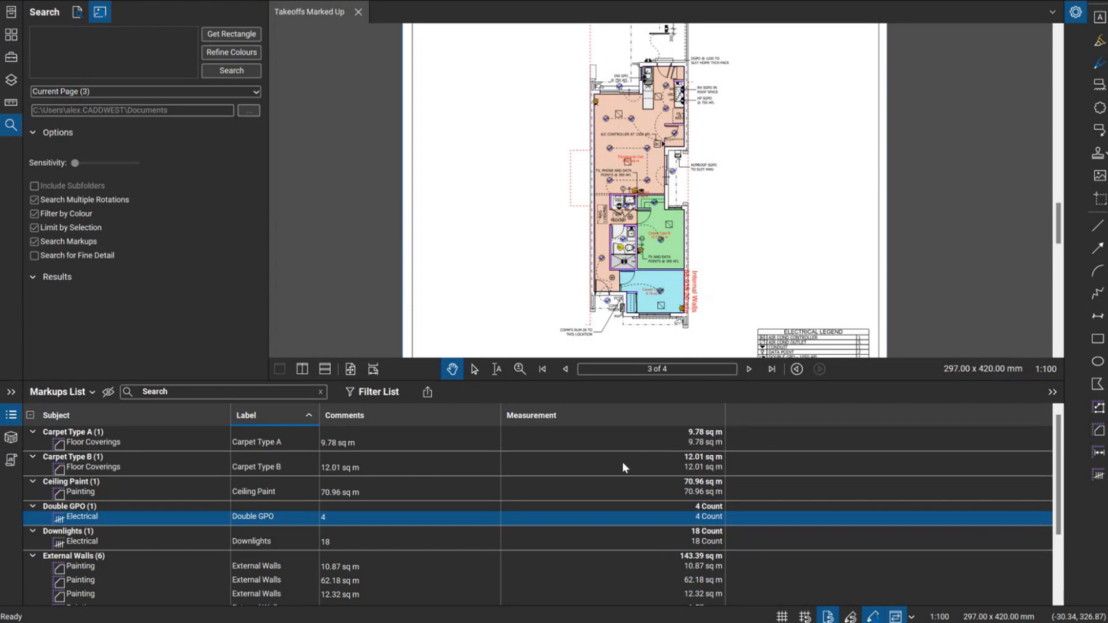
- Add the Wall Area column to the markups list
left_click(68, 392)
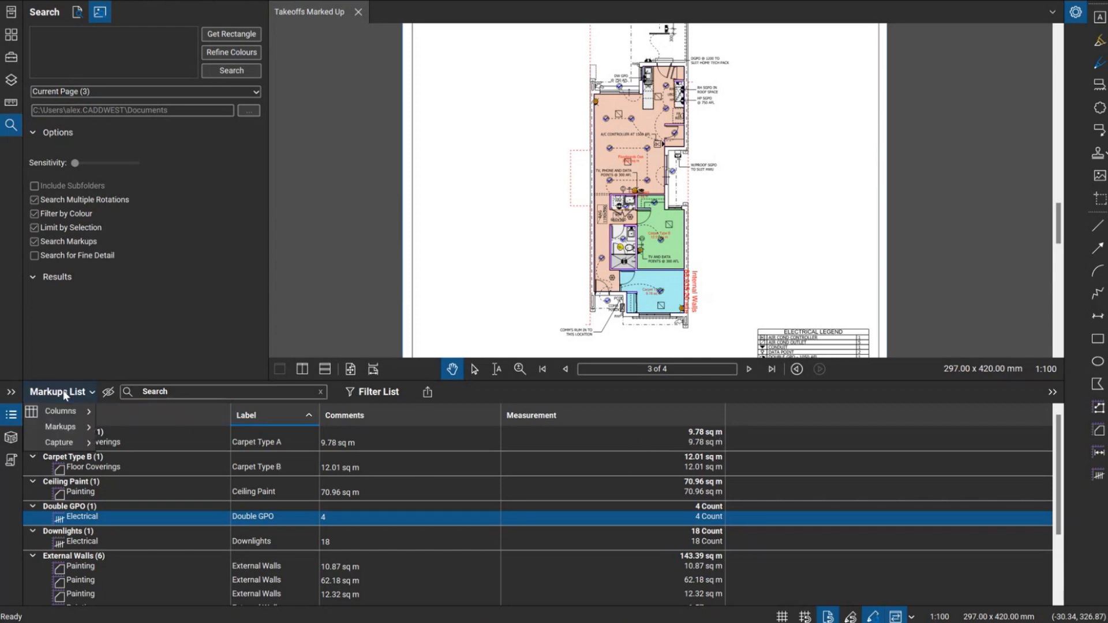
mouse_move(58, 411)
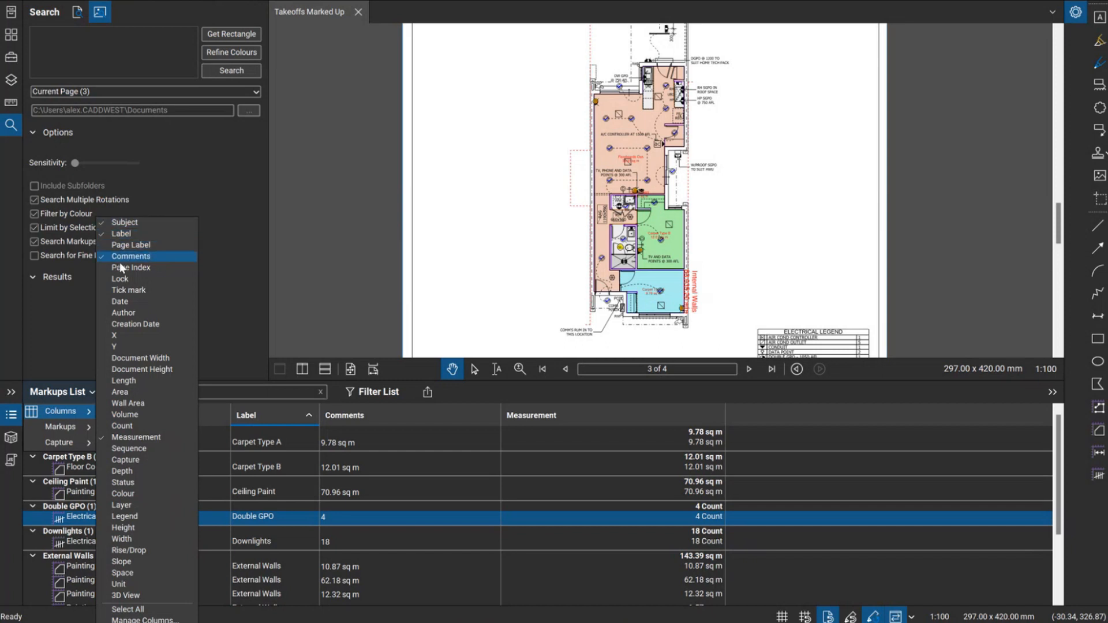
left_click(136, 406)
left_click(576, 546)
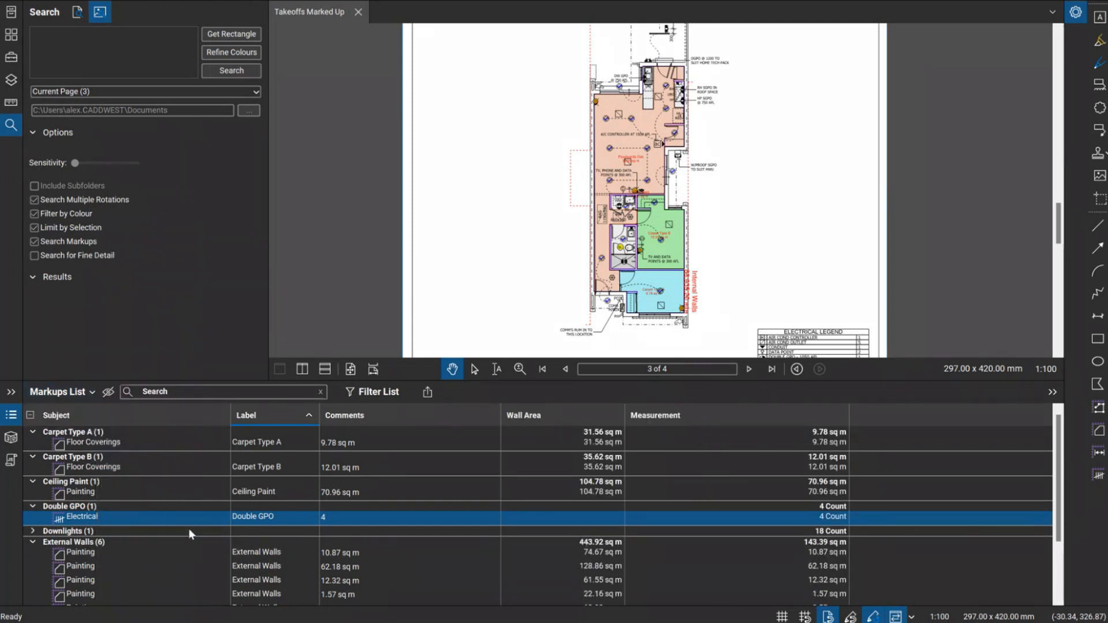
- Collapse the Double GPO and External Walls groups, viewing the first External Walls markup on the front elevation
left_click(32, 508)
scroll(132, 524, "down", 2)
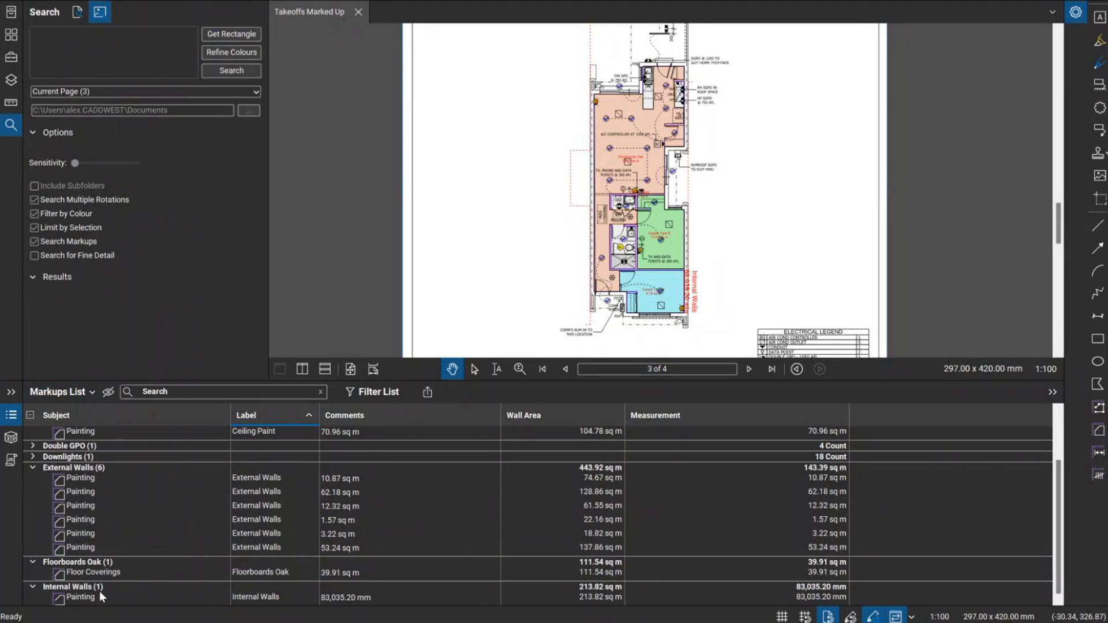
left_click(85, 477)
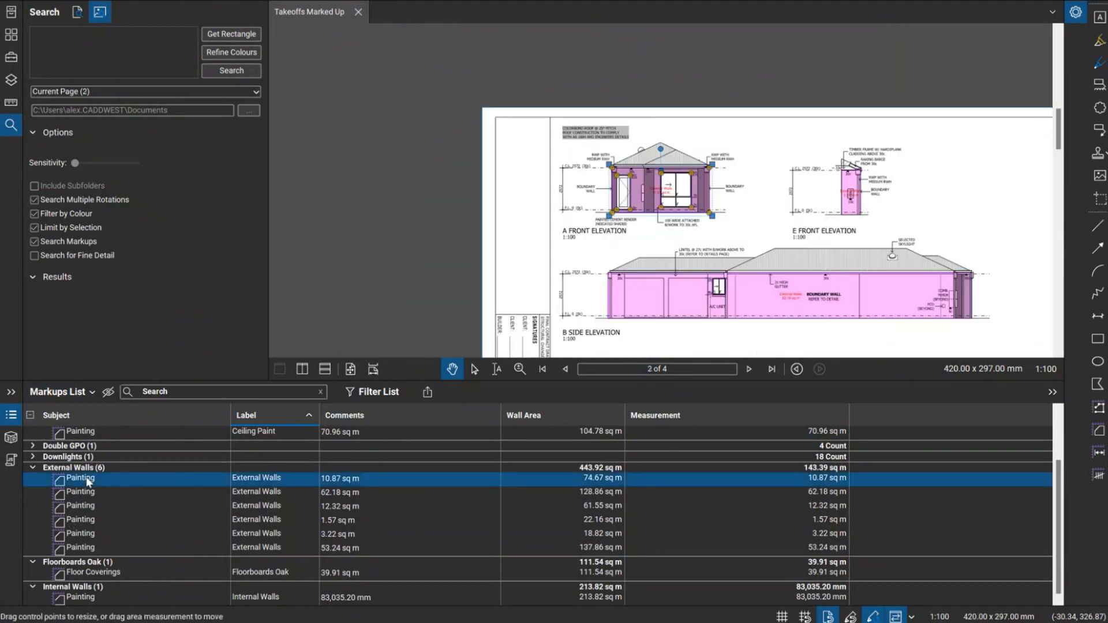
left_click(33, 469)
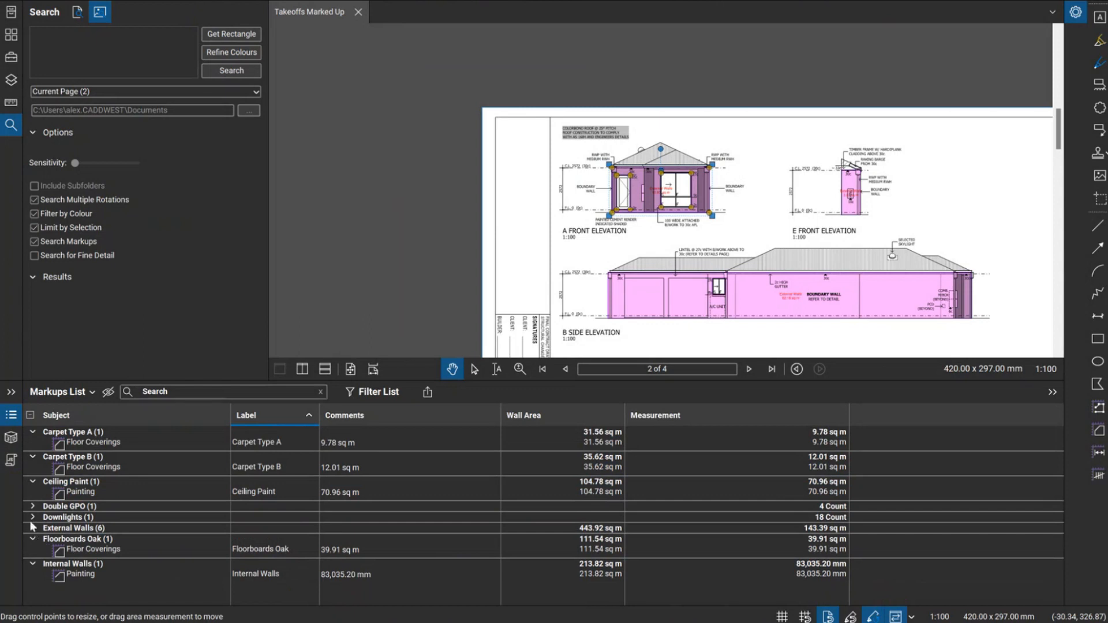
- Select the Internal Walls painting markup and inspect the depth setting behind its wall area
left_click(36, 574)
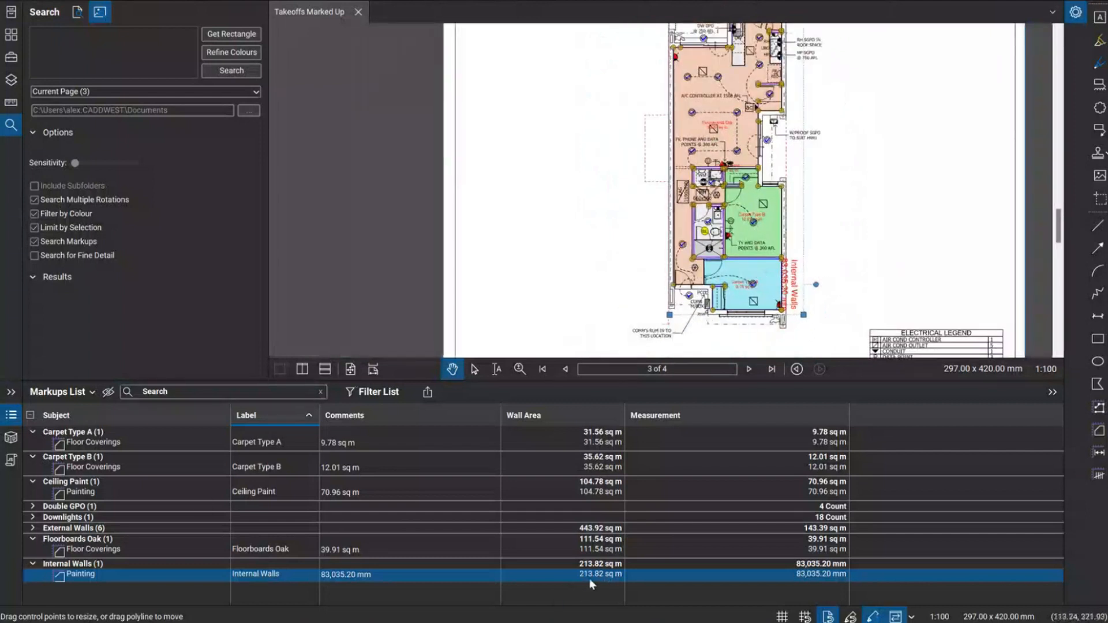
left_click(468, 1)
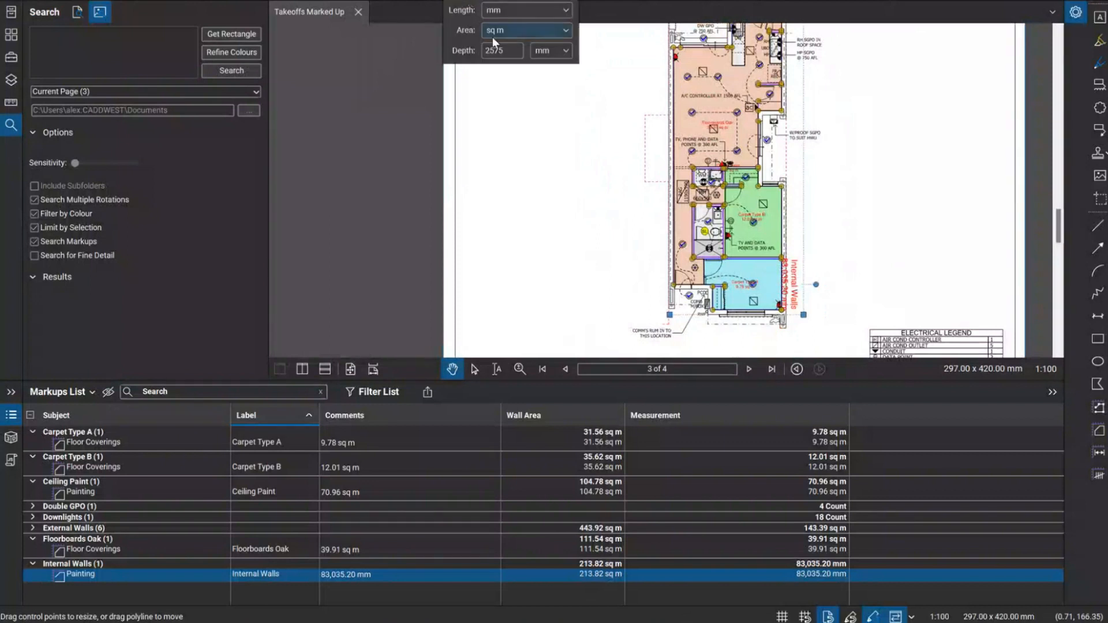
left_click(576, 222)
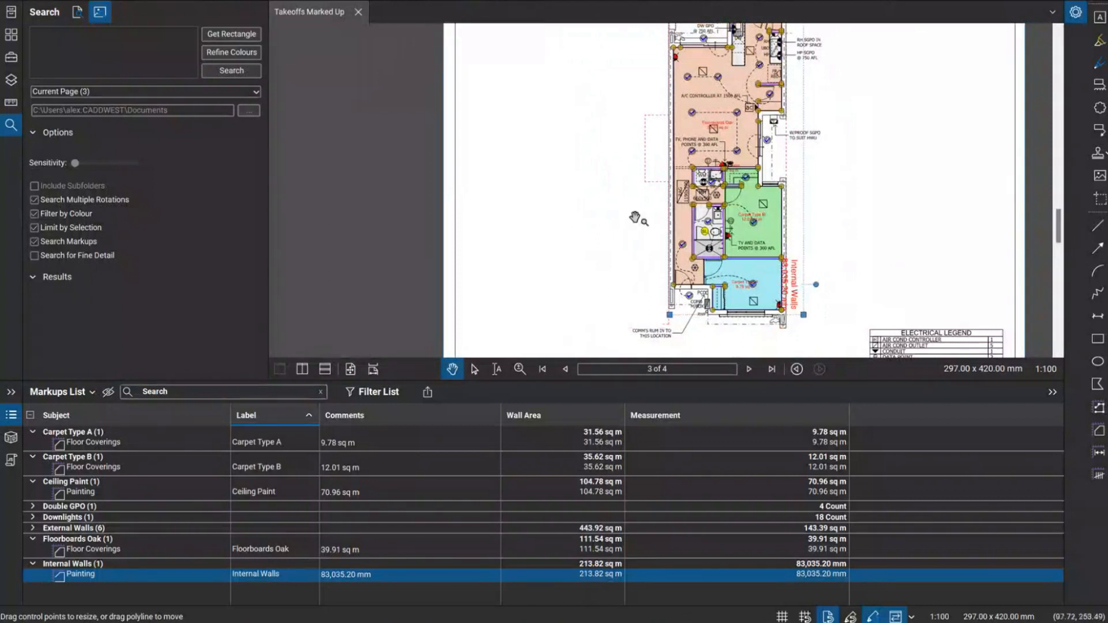
- Clear the depth value of the Carpet Type A floor covering markup
left_click(607, 564)
left_click(594, 566)
left_click(86, 448)
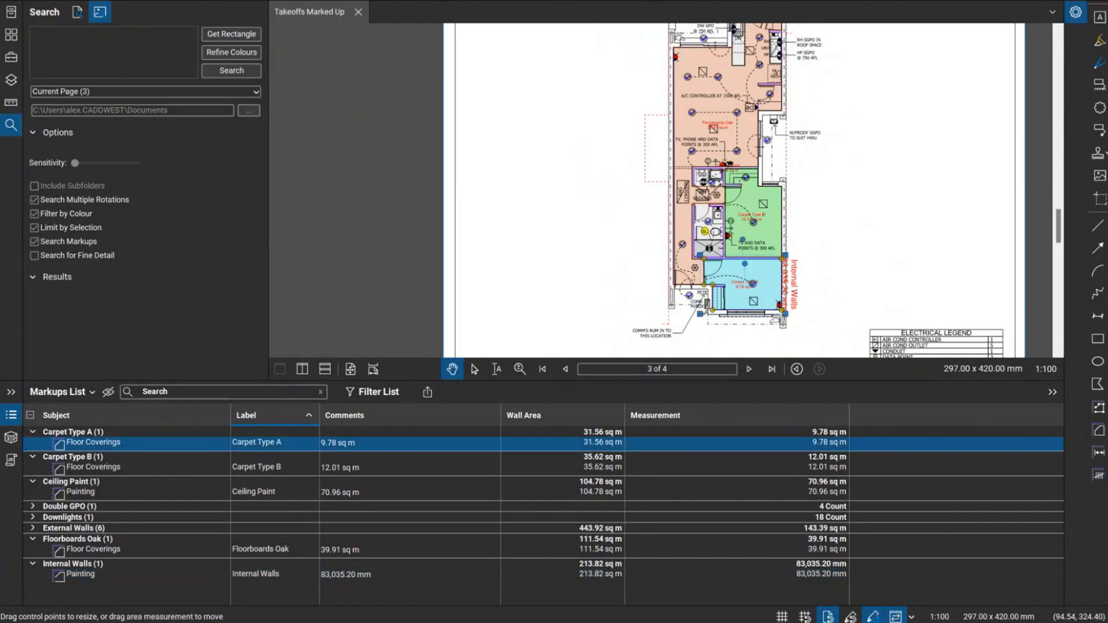
left_click(488, 1)
left_click(557, 72)
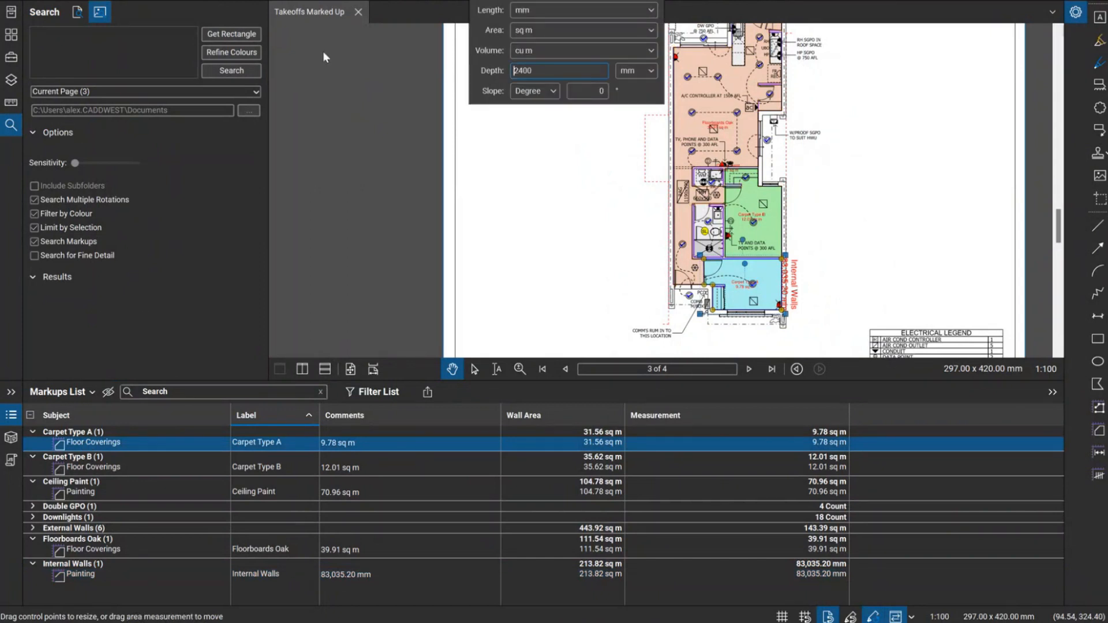
key("BackSpace")
left_click(548, 151)
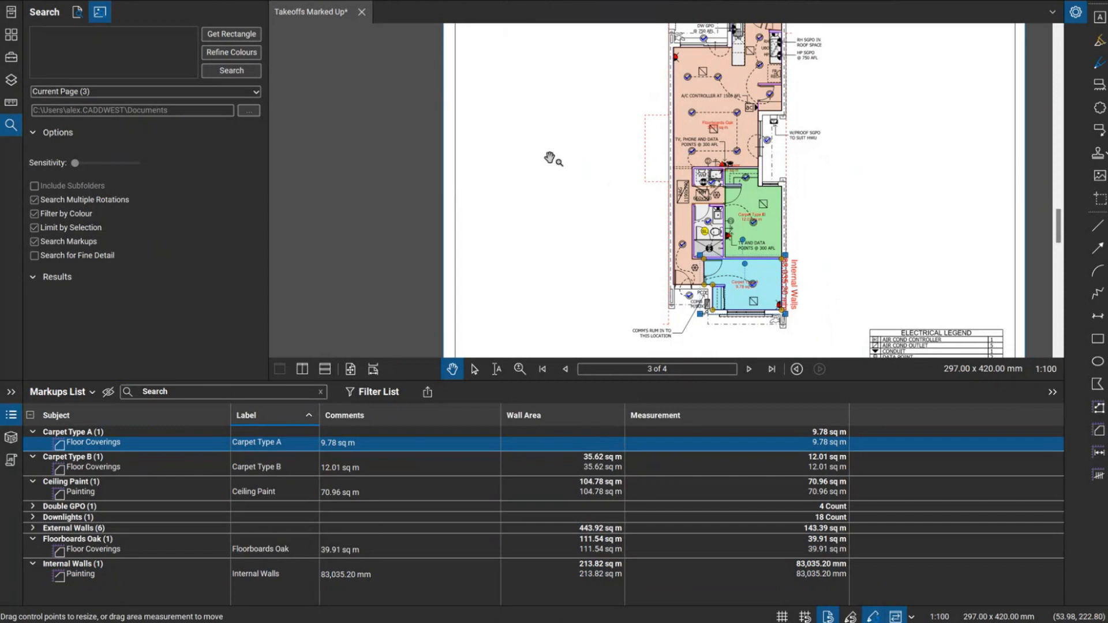
- Clear the depth value of the Carpet Type B floor covering markup
left_click(600, 470)
left_click(554, 3)
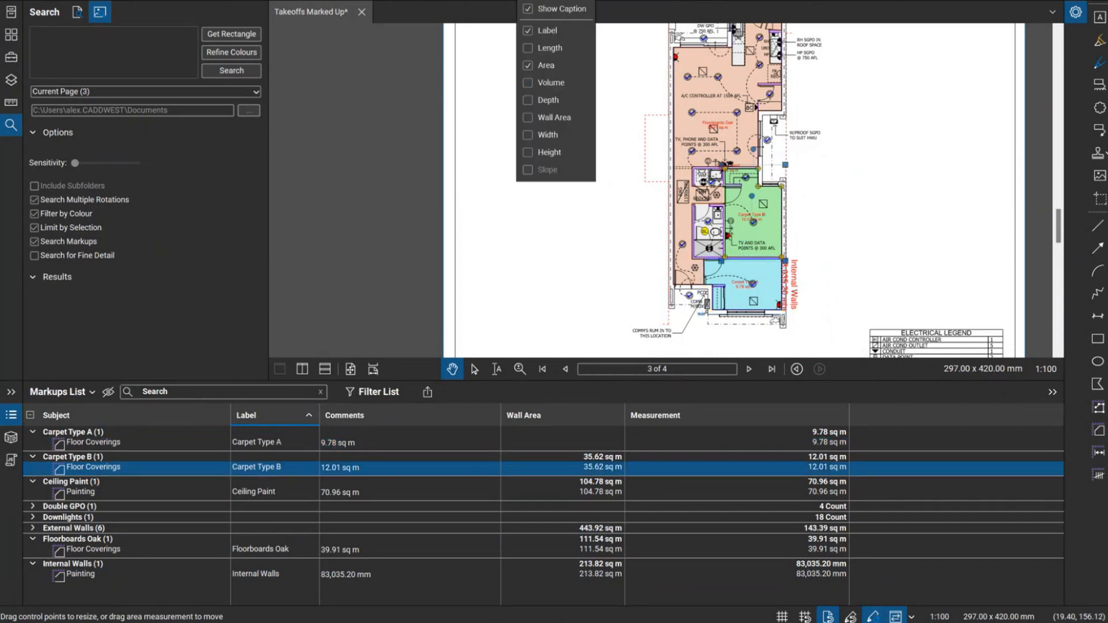
left_click(506, 3)
left_click(547, 72)
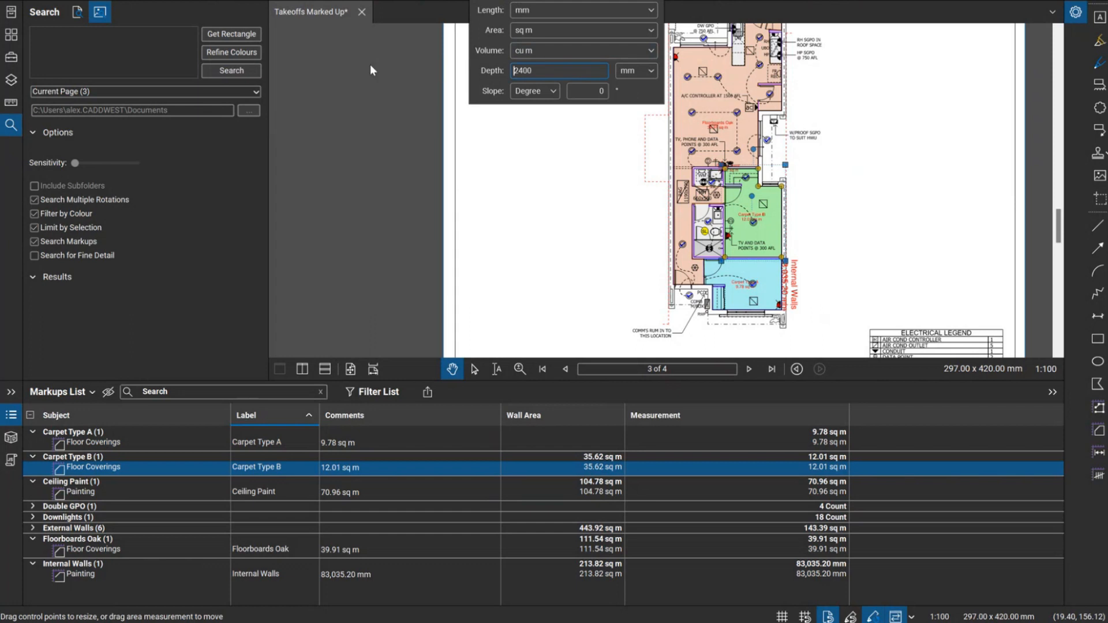
double_click(510, 71)
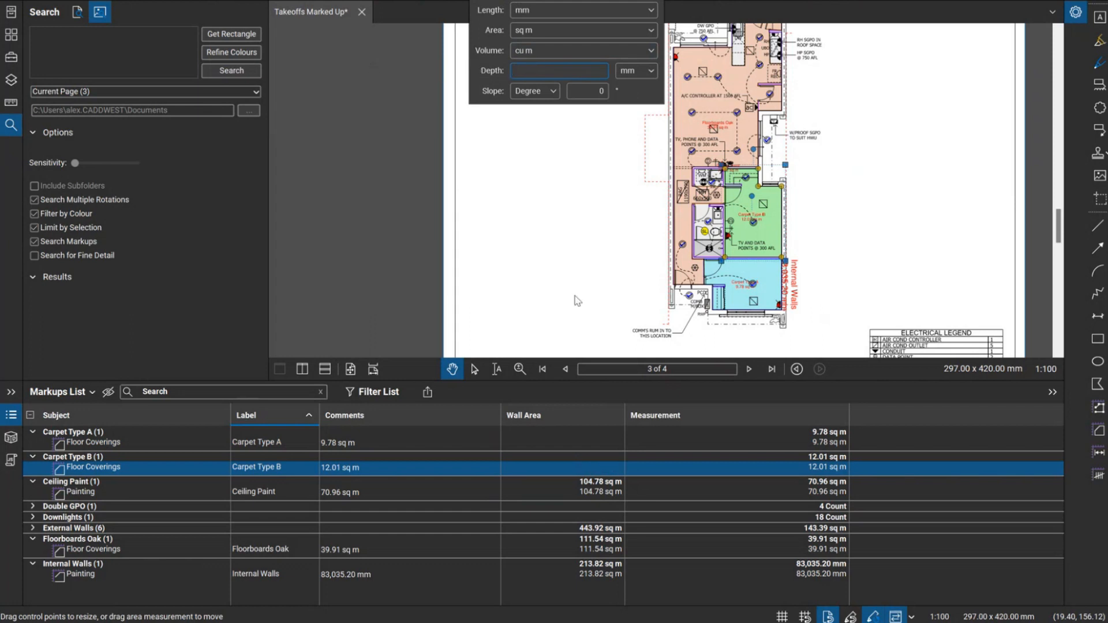
- Clear the depth value of the Ceiling Paint markup
left_click(385, 489)
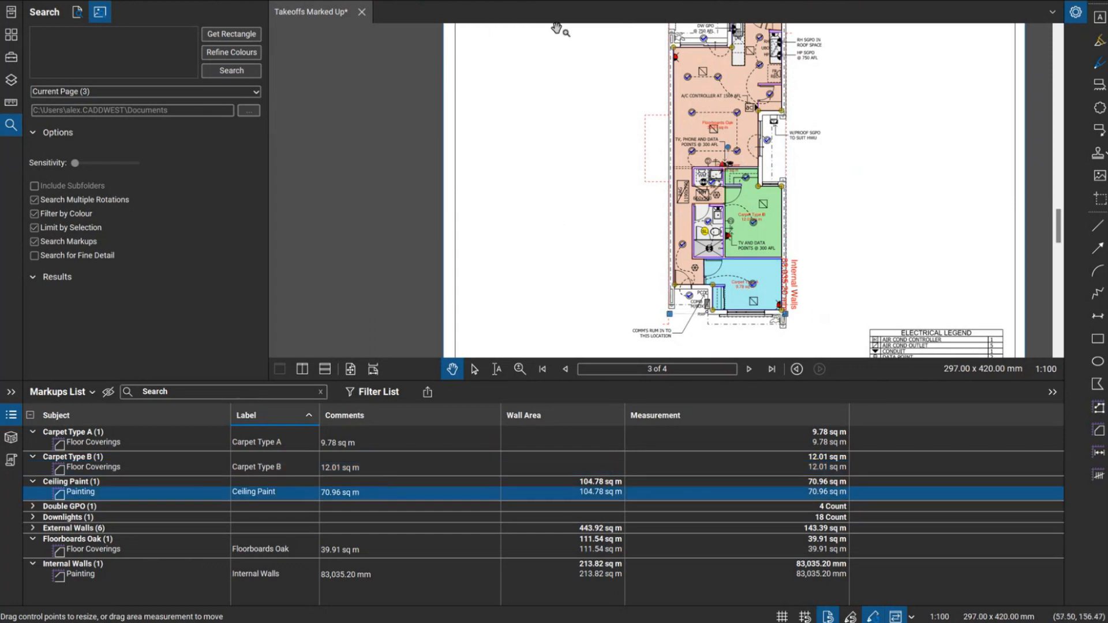
left_click(555, 1)
left_click(489, 2)
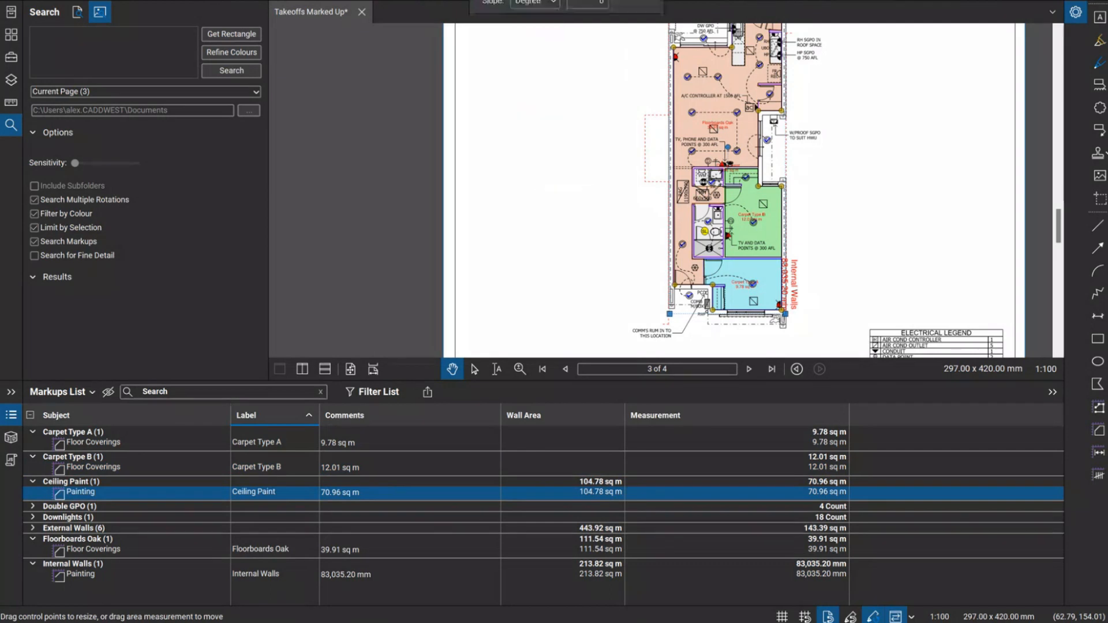
double_click(546, 70)
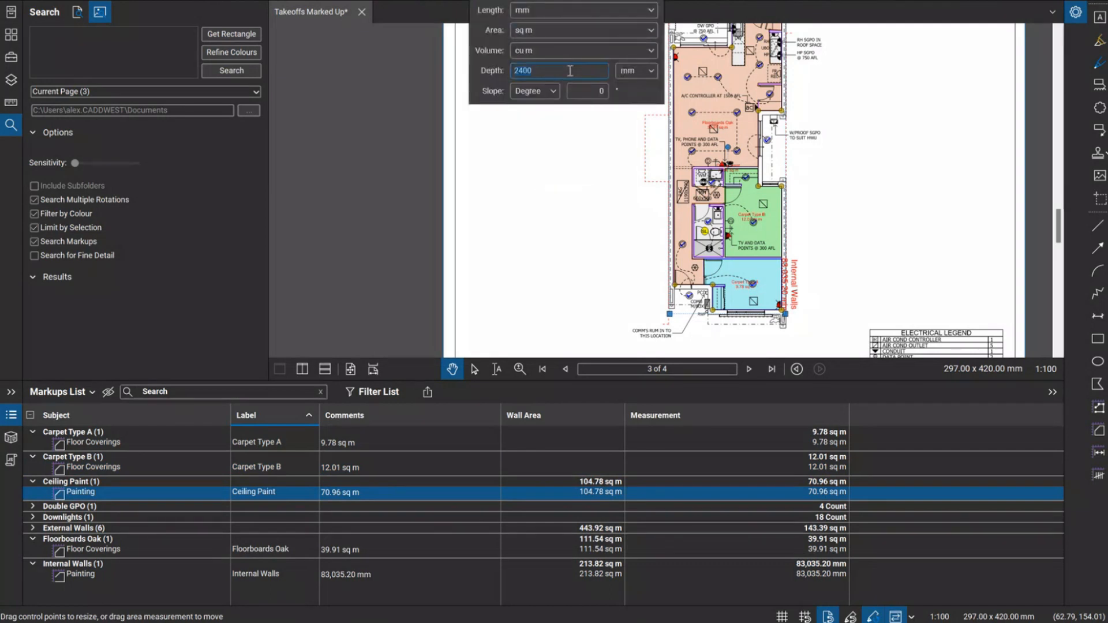
key("BackSpace")
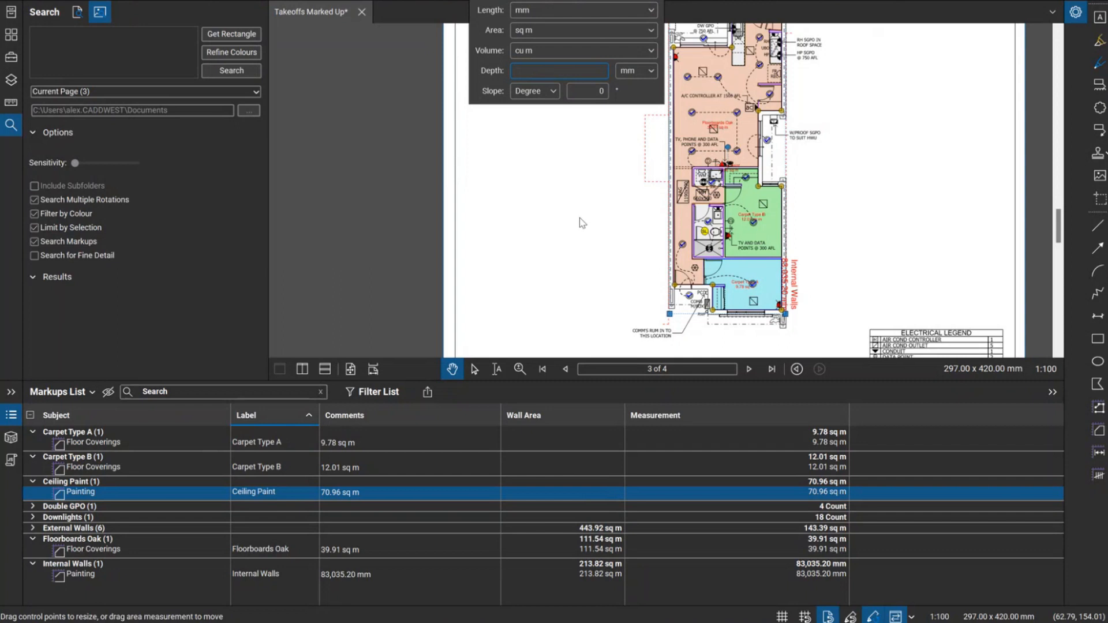
left_click(579, 217)
- Expand the Double GPO, Downlights and External Walls groups in the markups list
left_click(71, 507)
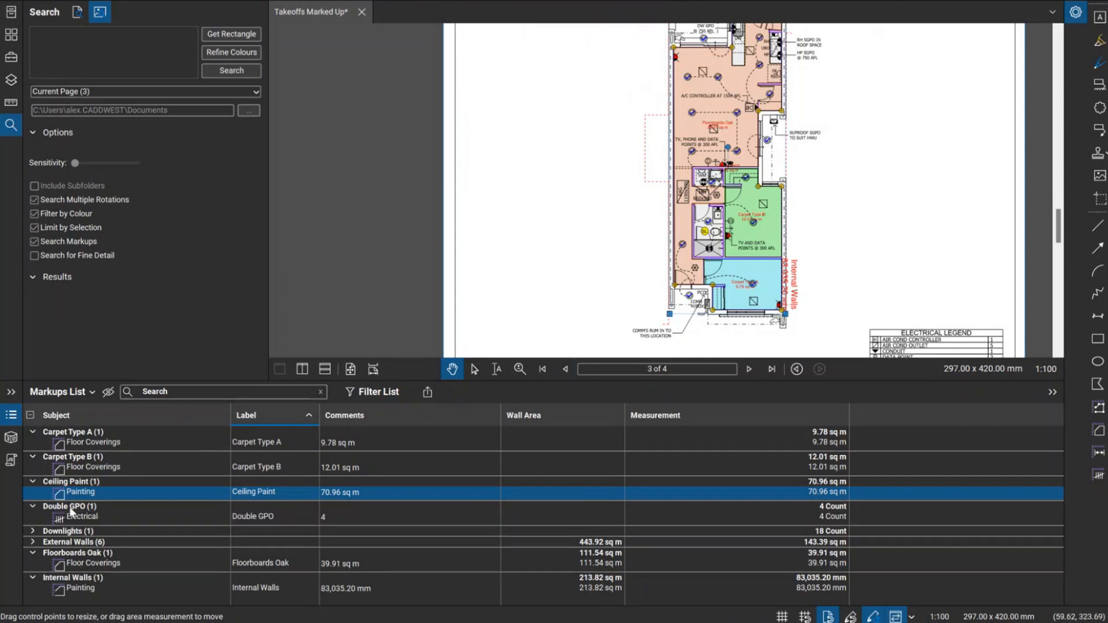
left_click(58, 531)
left_click(62, 552)
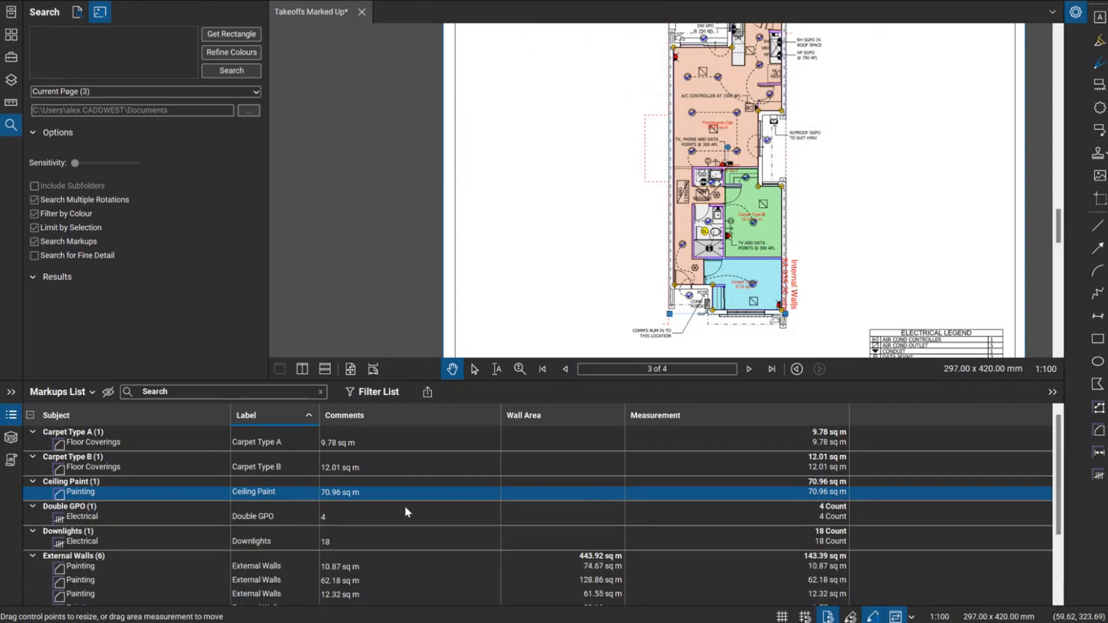
- Select all six External Walls painting markups and clear their depth value
scroll(645, 495, "down", 3)
left_click(46, 476)
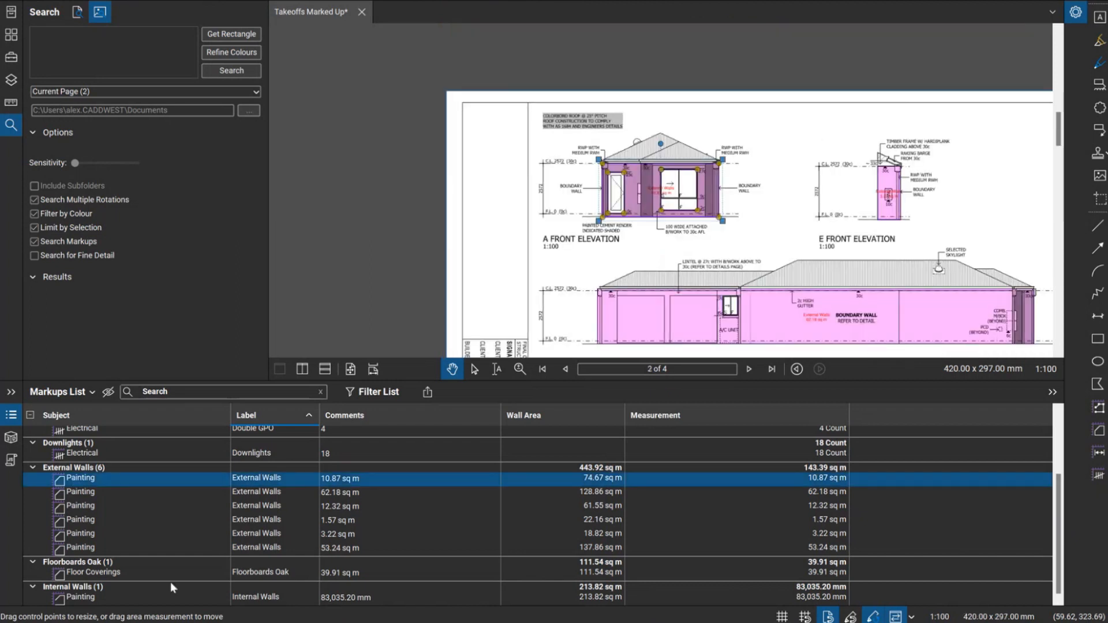
left_click(89, 545, "shift")
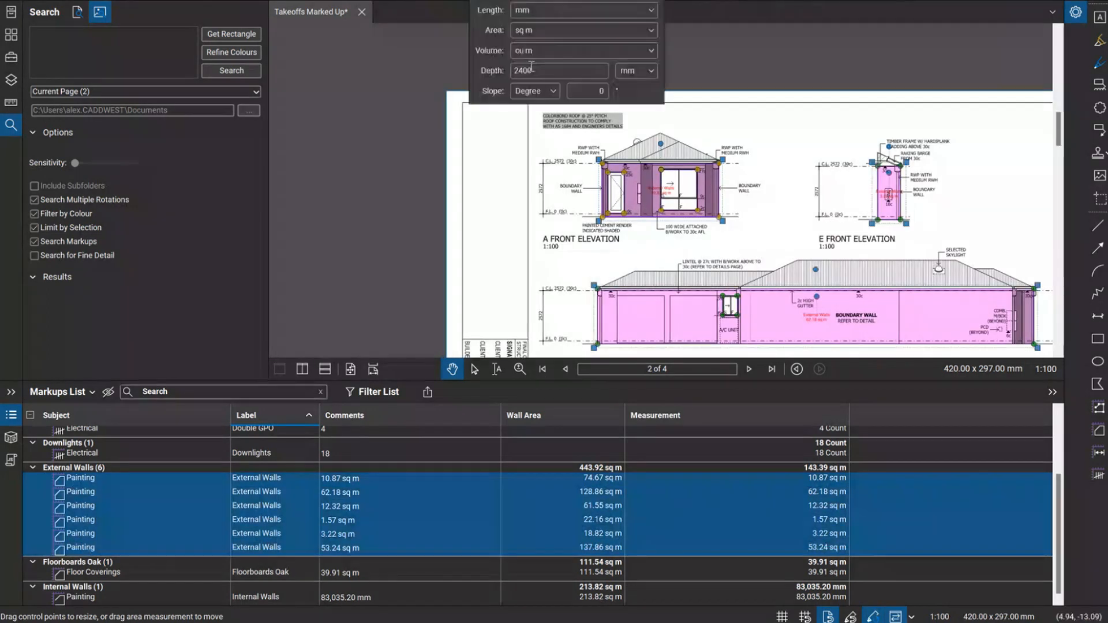
double_click(528, 70)
key("Delete")
left_click(312, 146)
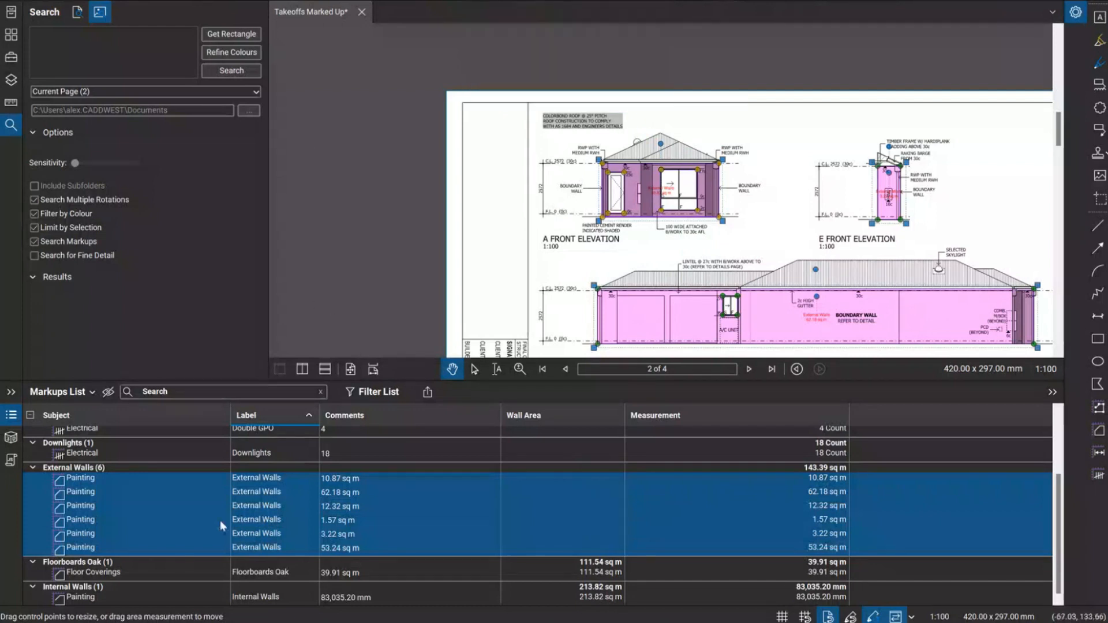
- Clear the depth value of the Floorboards Oak floor covering markup
left_click(115, 579)
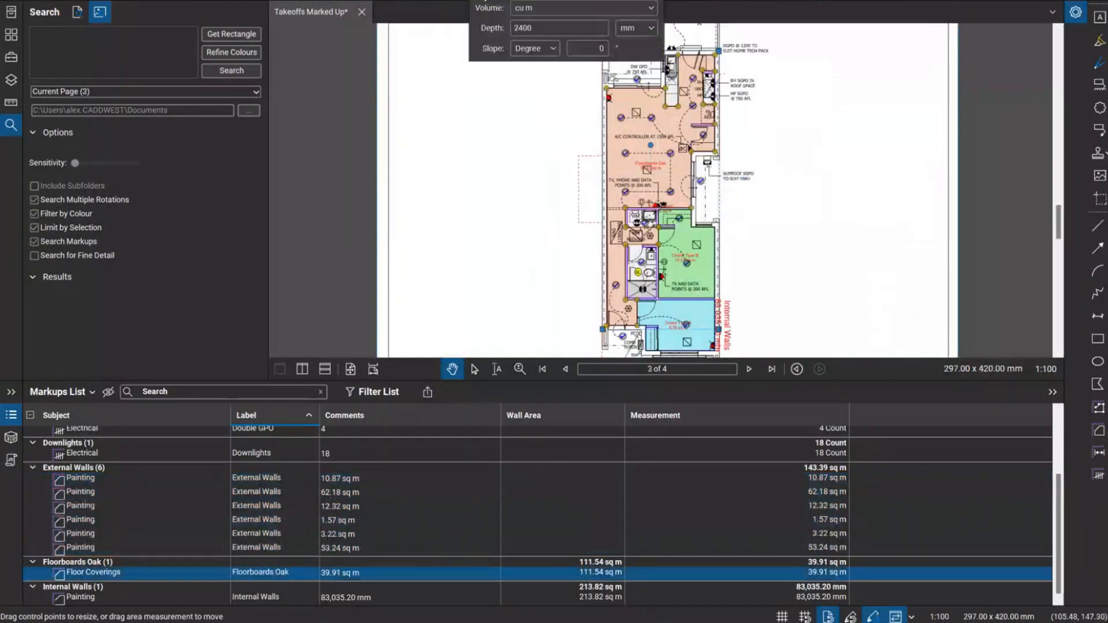
double_click(515, 70)
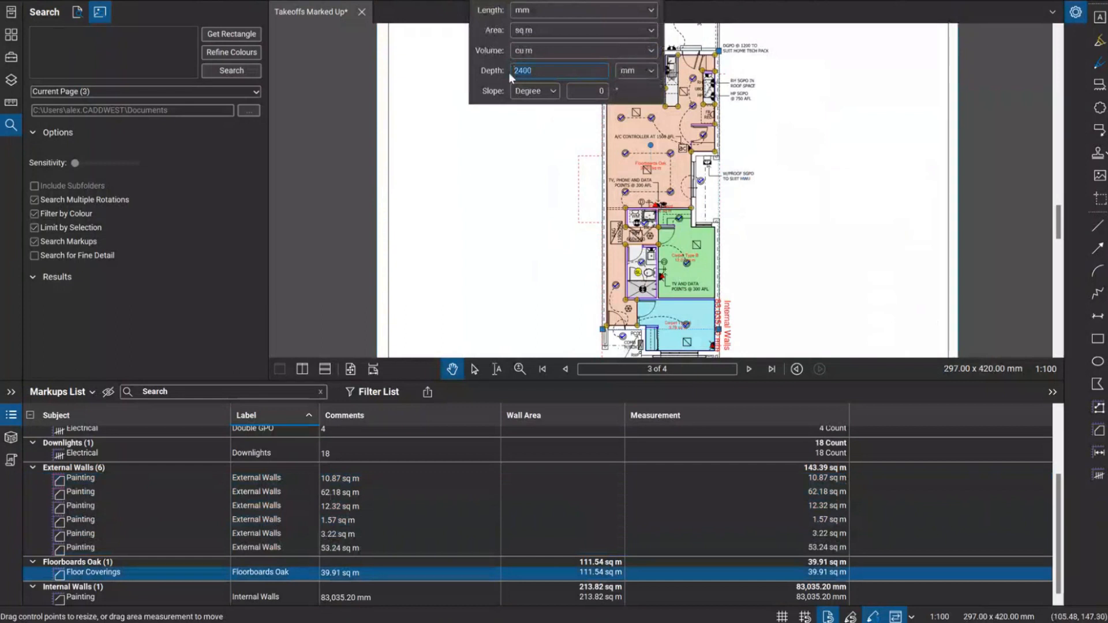
key("Delete")
scroll(514, 178, "down", 1)
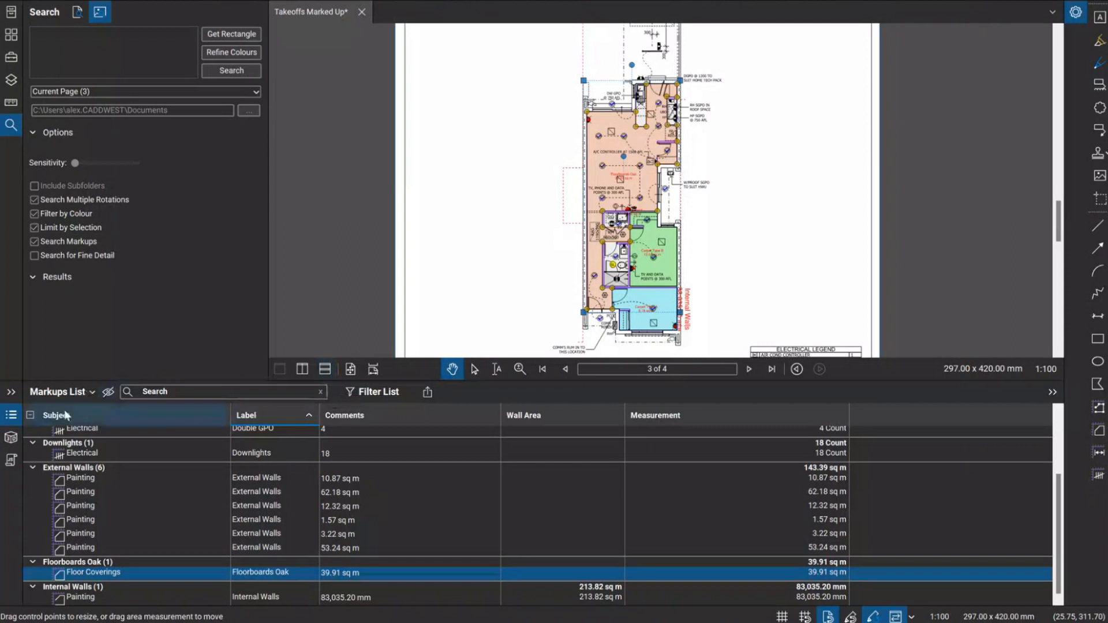
- Hide the Comments column from the markups list
left_click(57, 392)
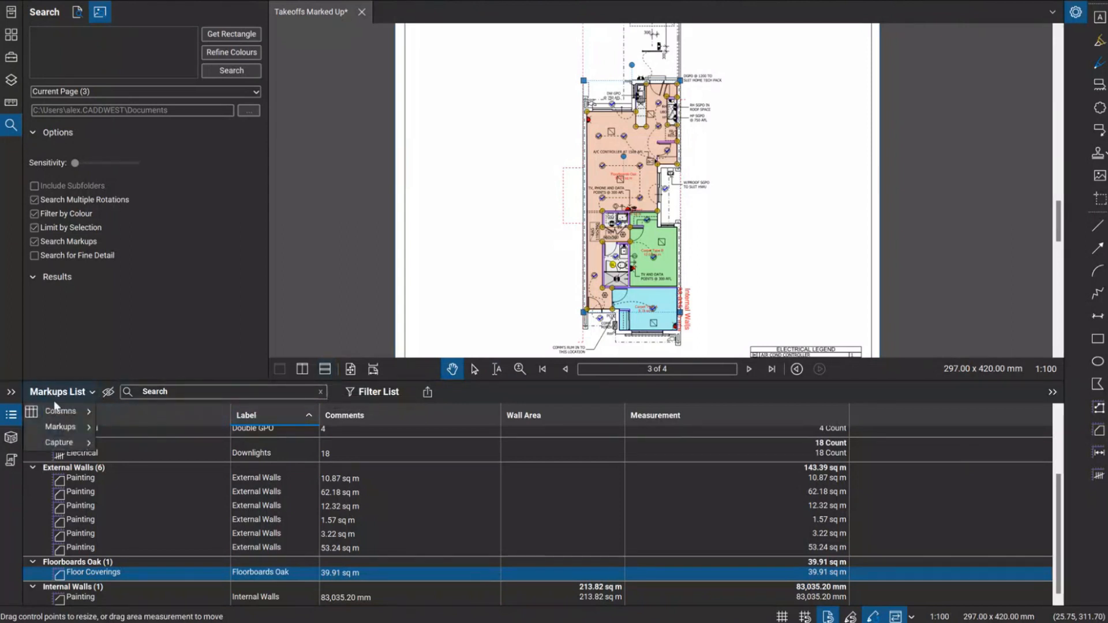
mouse_move(63, 411)
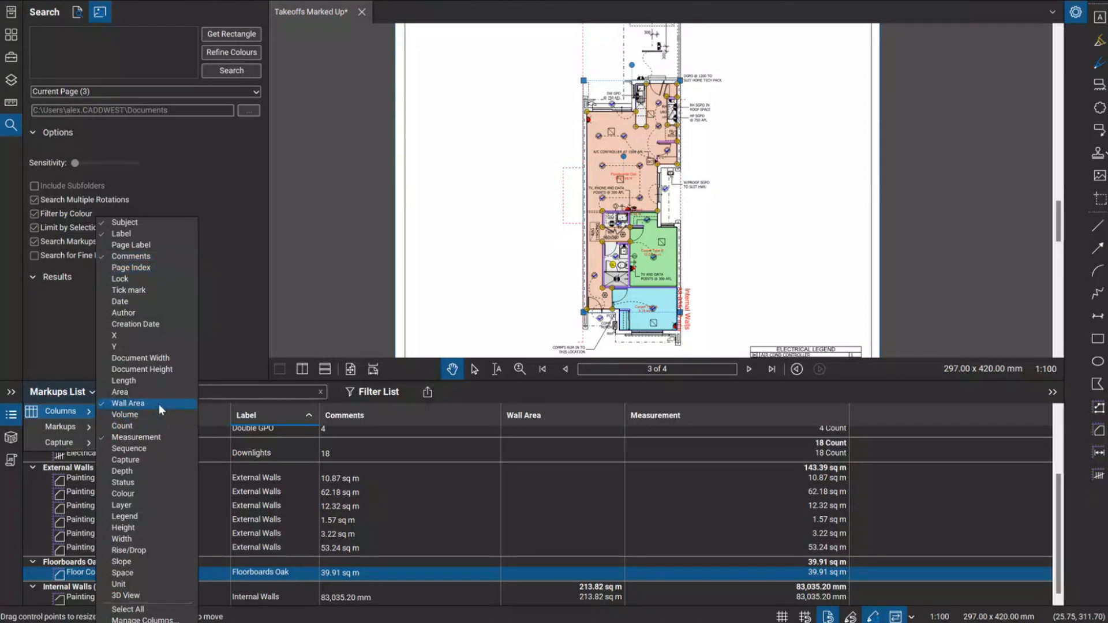
left_click(308, 318)
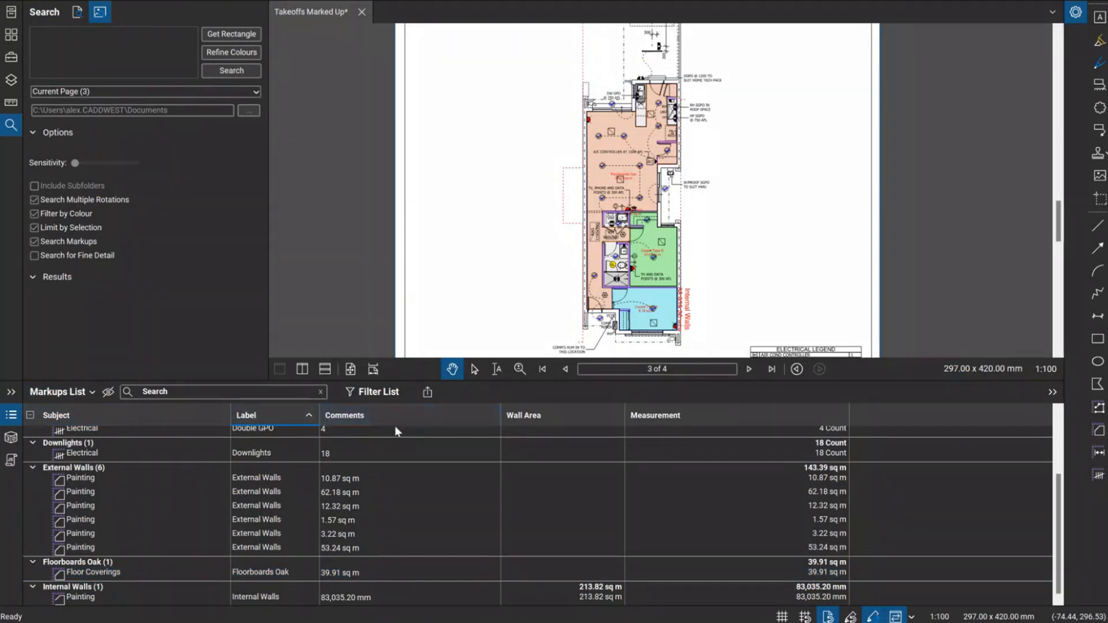
left_click(30, 393)
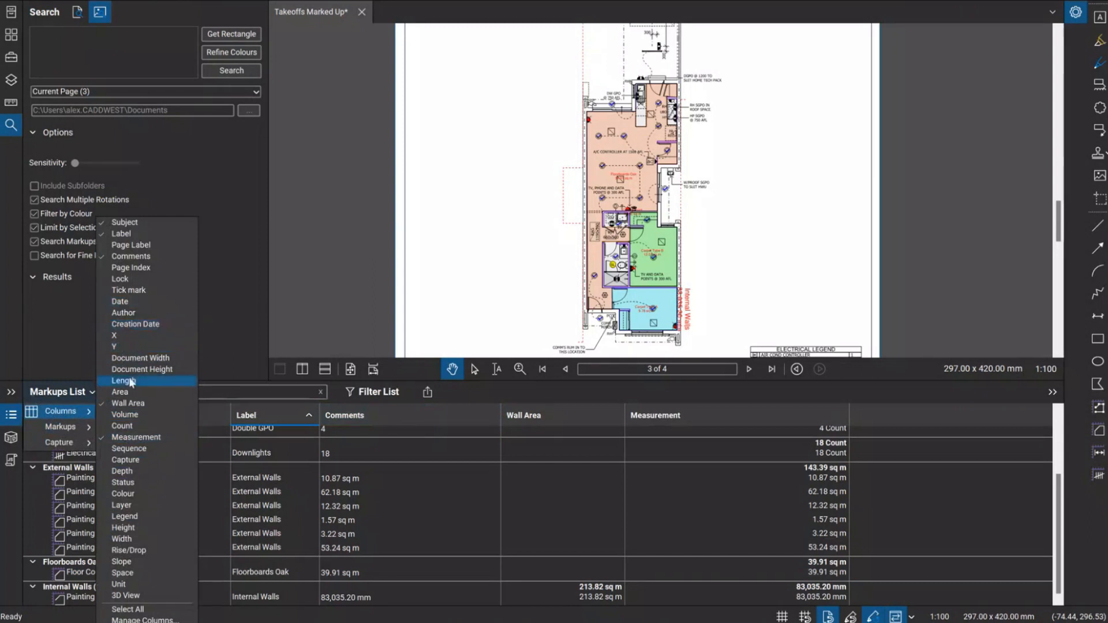
left_click(131, 256)
left_click(317, 296)
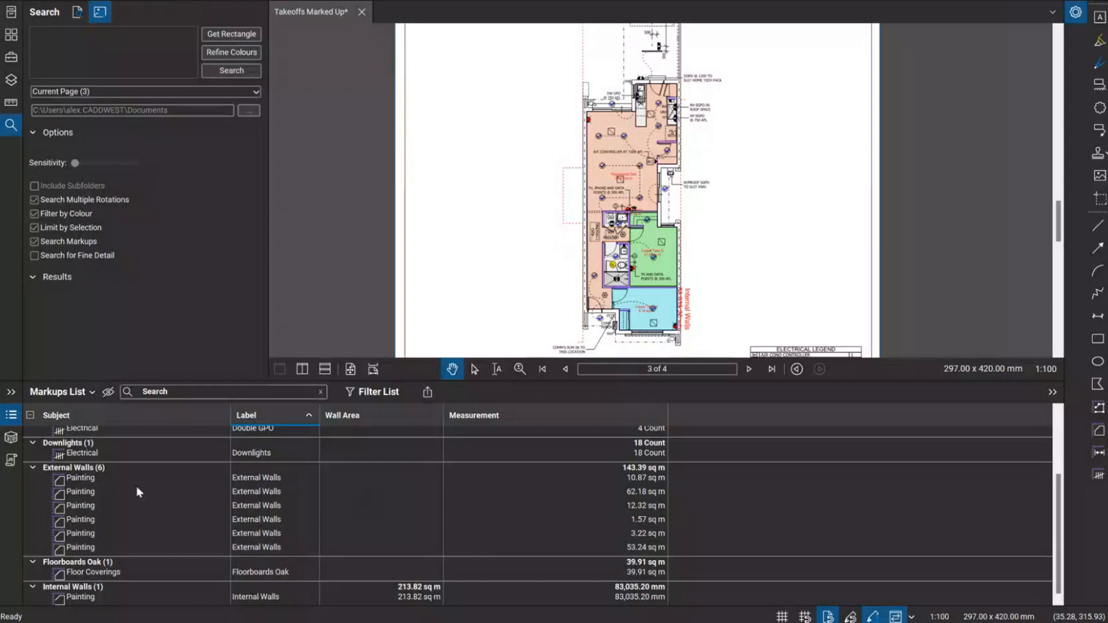
- Review the grouped measurements and view the Internal Walls painting markup on the plan
scroll(552, 428, "up", 3)
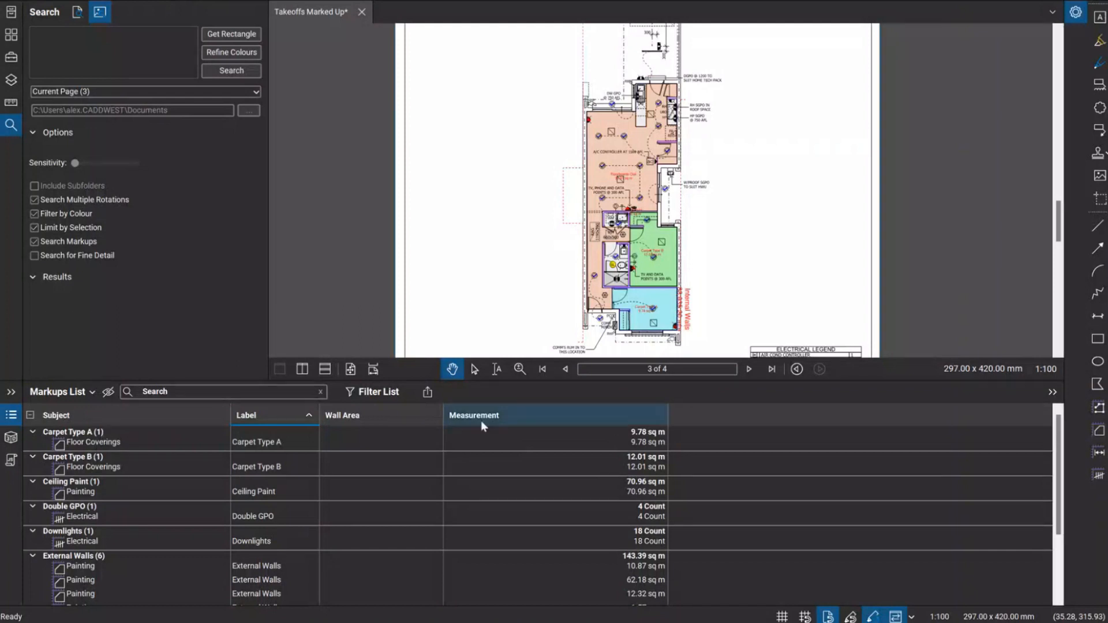
scroll(554, 473, "down", 3)
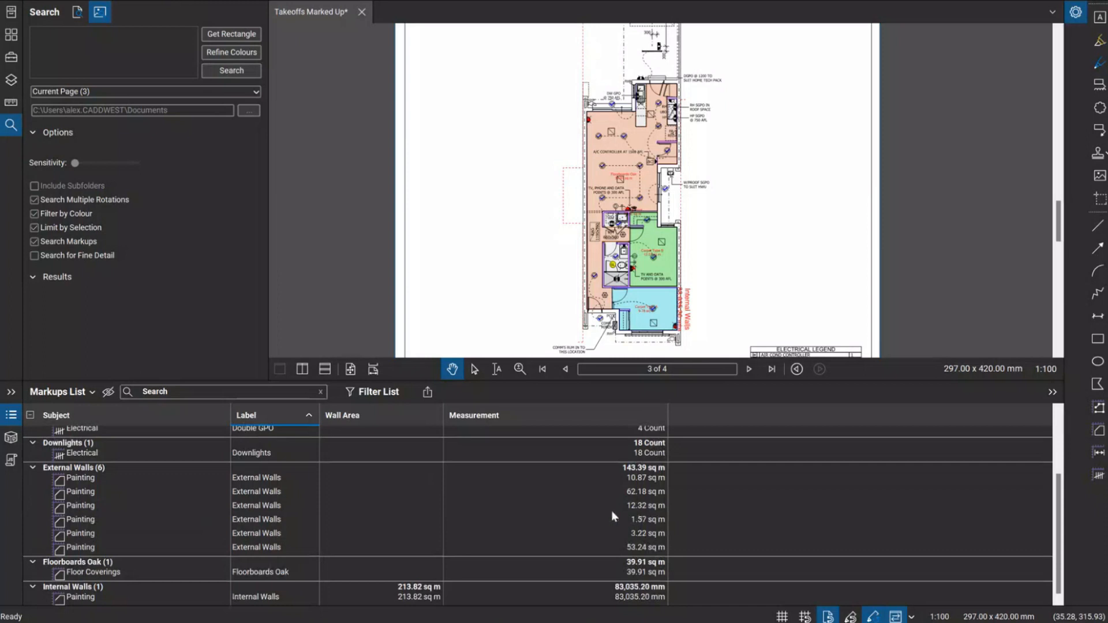
left_click(641, 599)
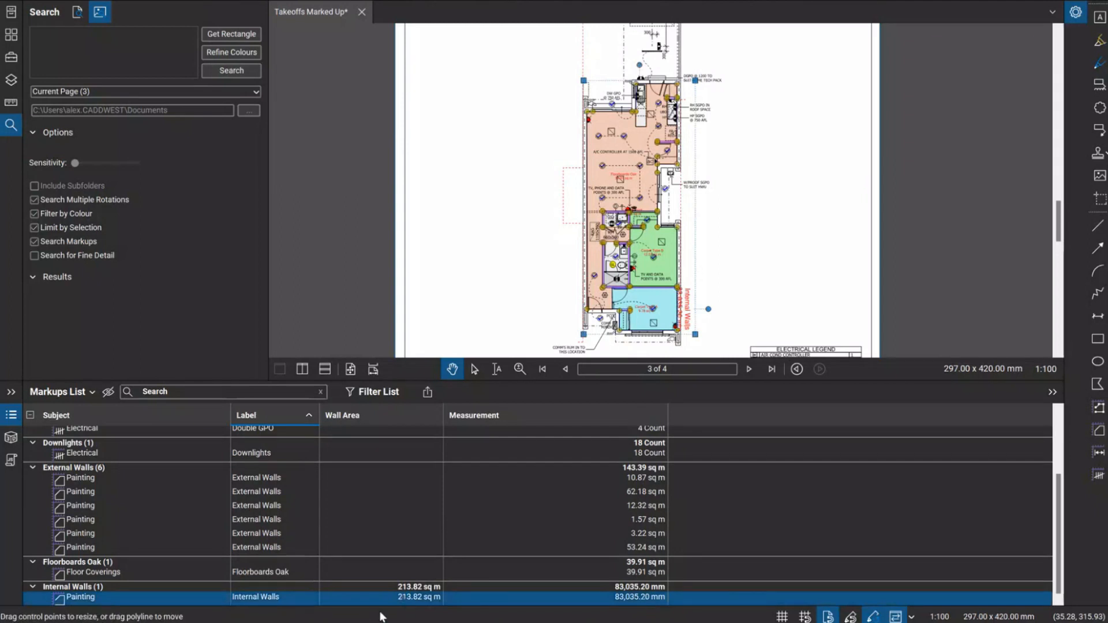
left_click(482, 240)
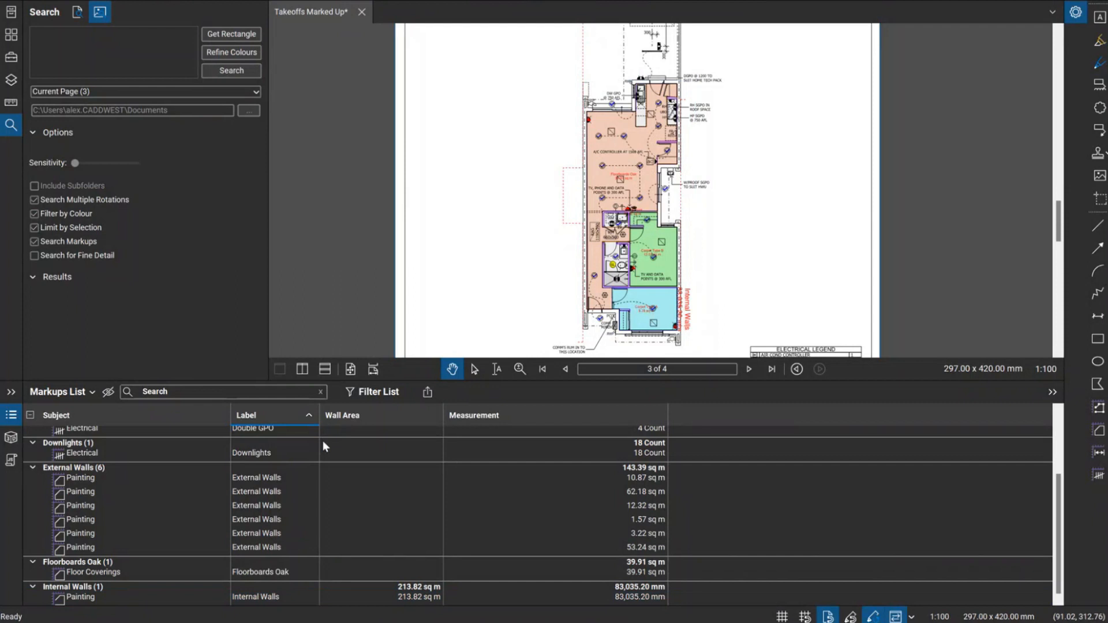
- Filter the markups list by subject to show only Painting markups
left_click(369, 392)
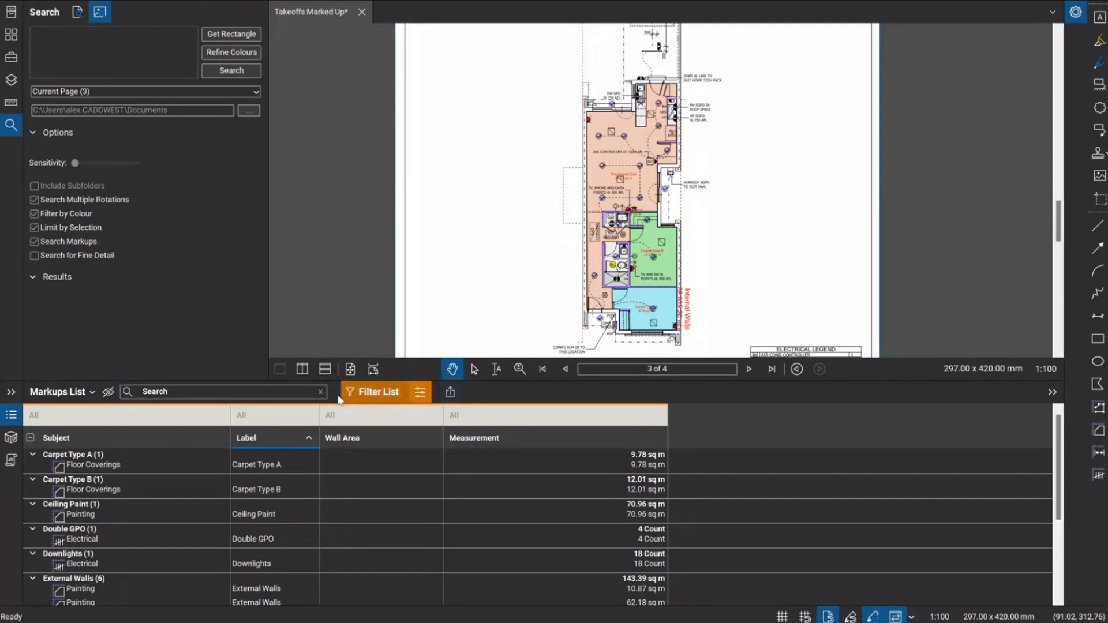
left_click(123, 417)
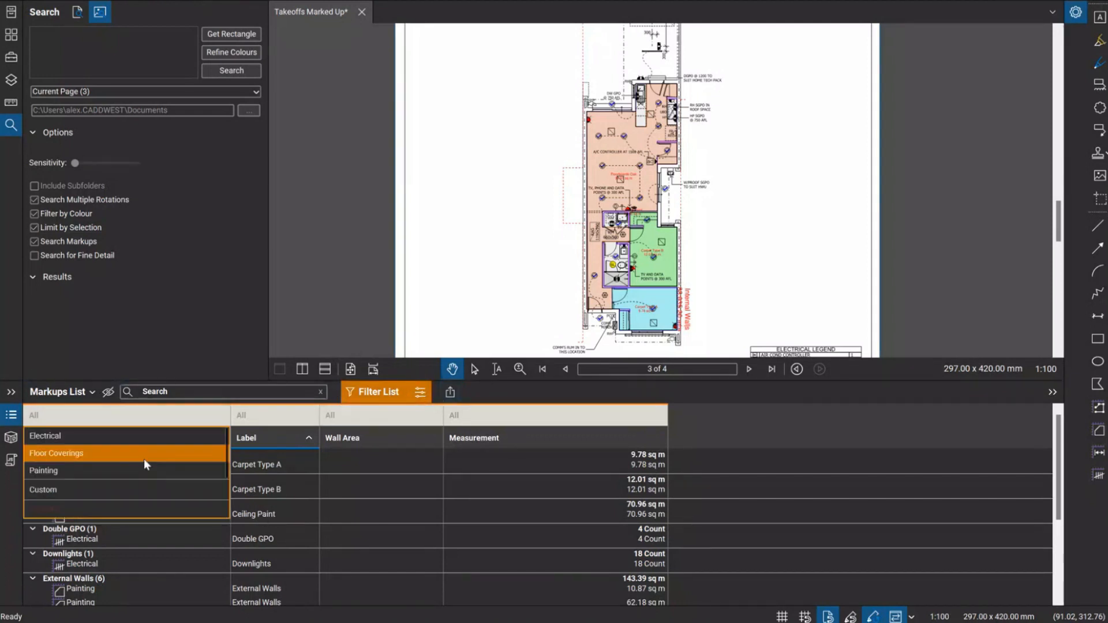
left_click(70, 467)
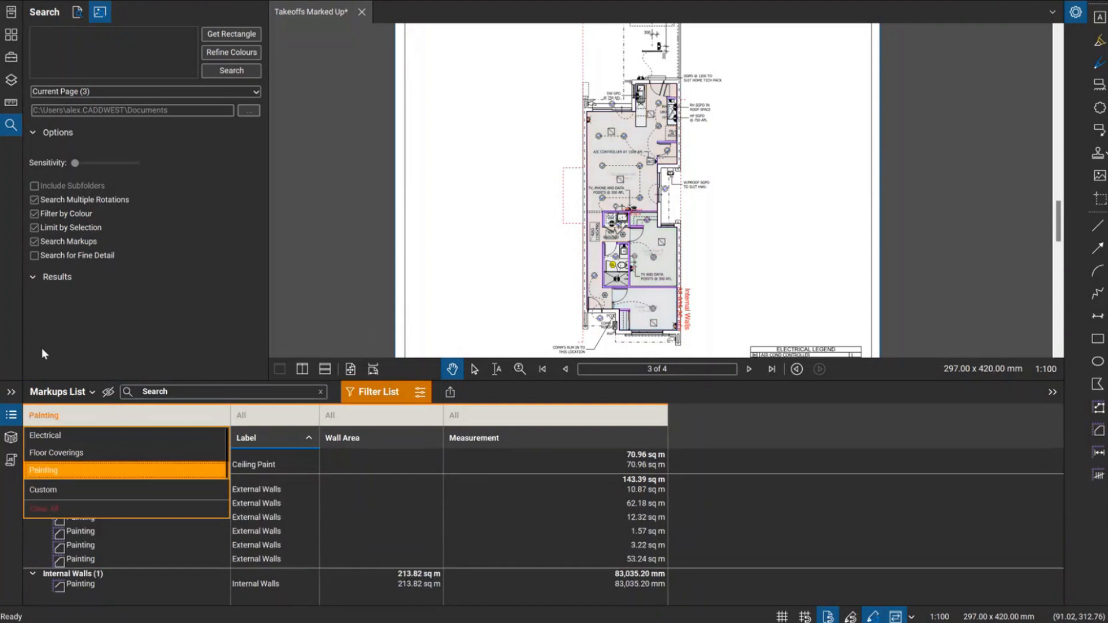
- Delete the saved filter named Concrete
left_click(420, 392)
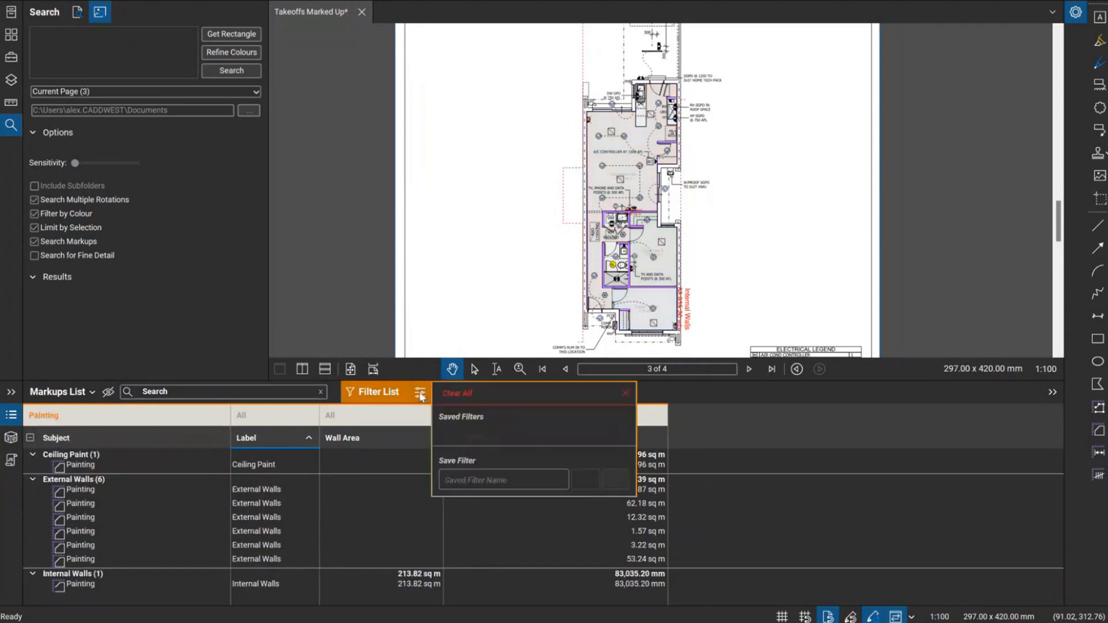
left_click(621, 436)
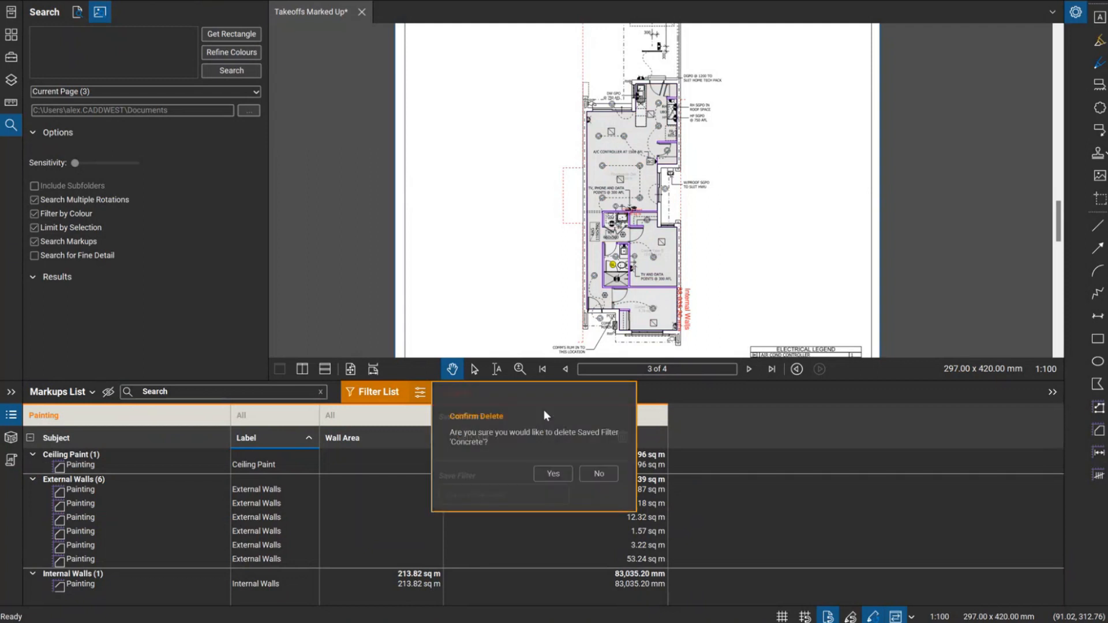
left_click(546, 473)
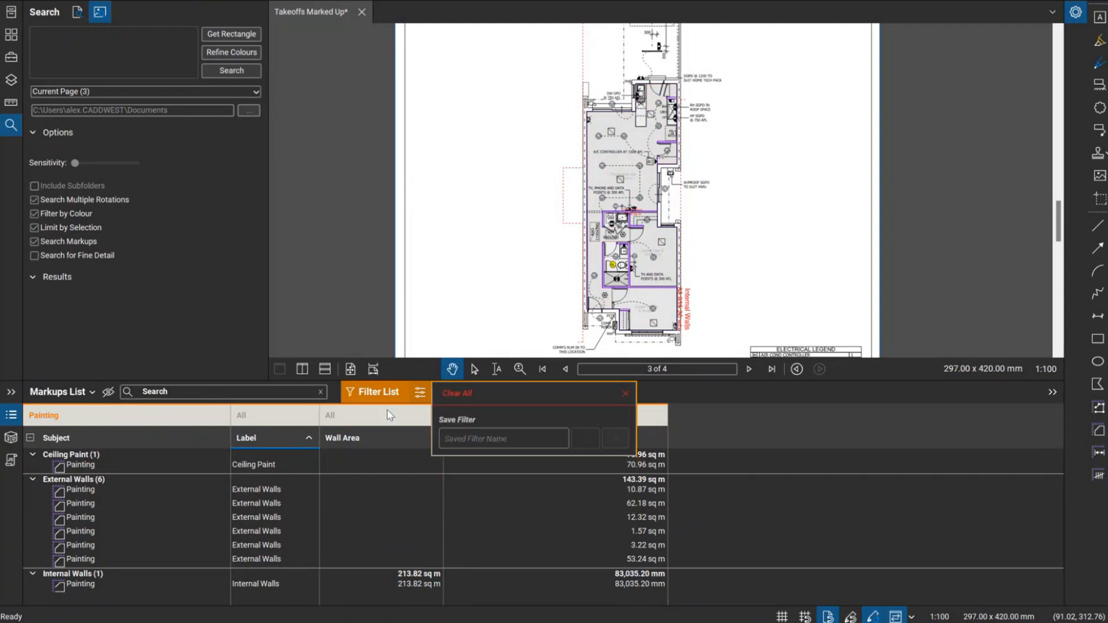
- Save the current list filter under the name Painting
left_click(420, 392)
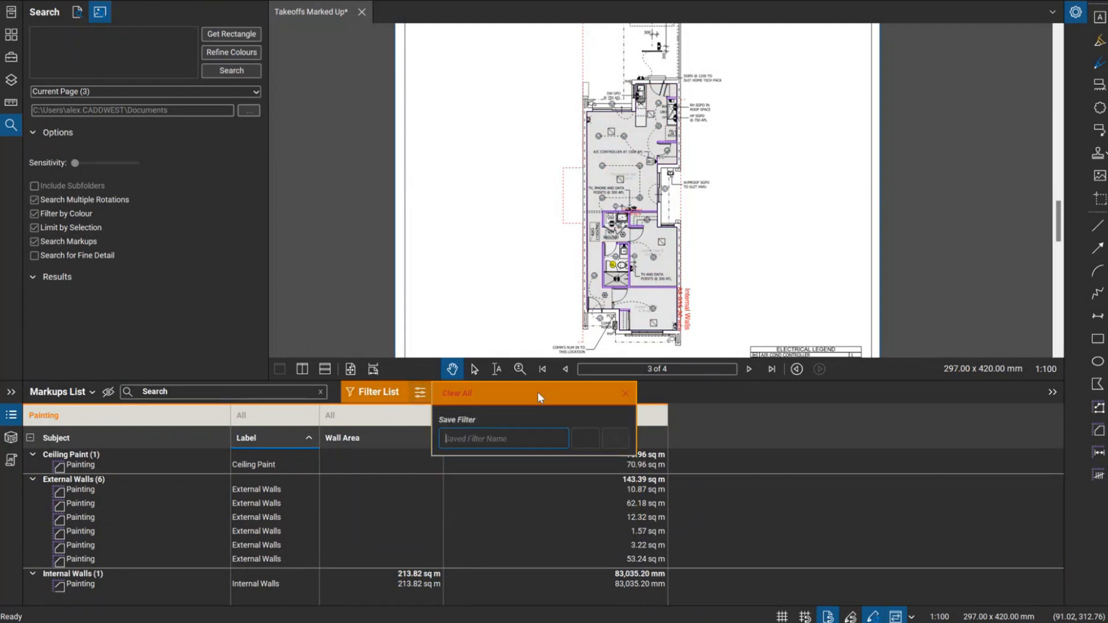
type("Painting")
left_click(585, 443)
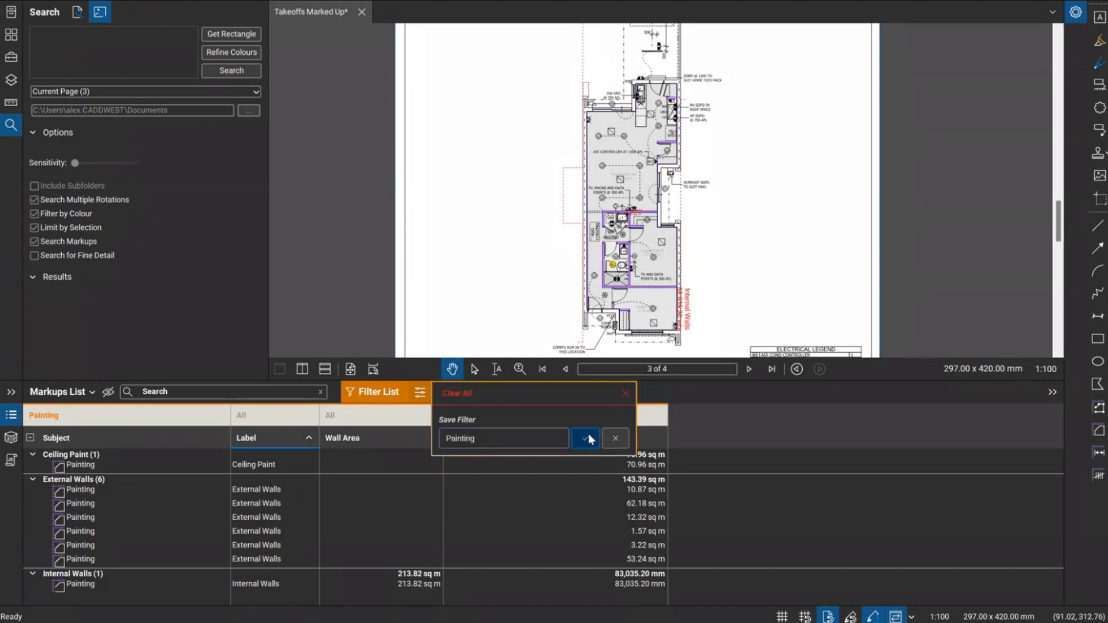
- Clear all list filters, turn filtering off and on again, and reapply the saved Painting filter
left_click(621, 397)
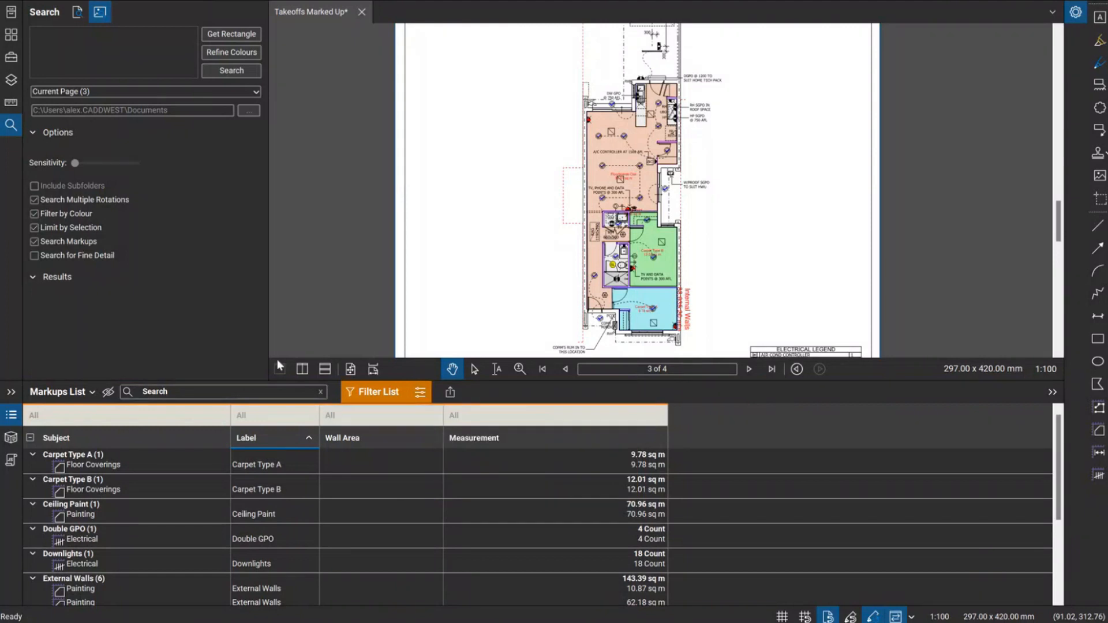
left_click(378, 391)
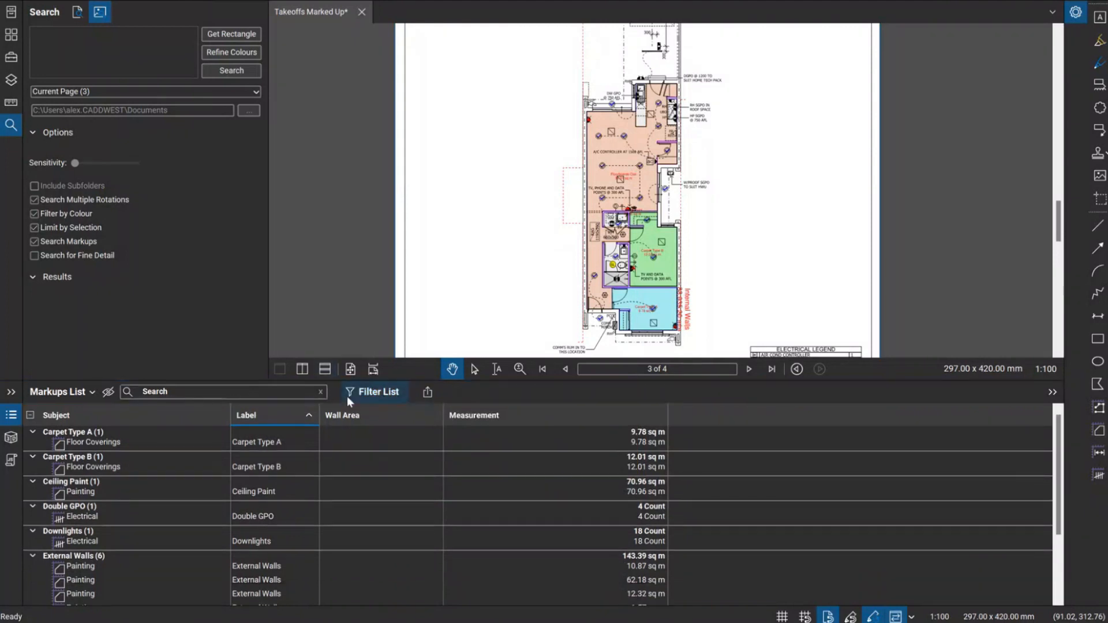
left_click(376, 392)
left_click(419, 392)
left_click(497, 436)
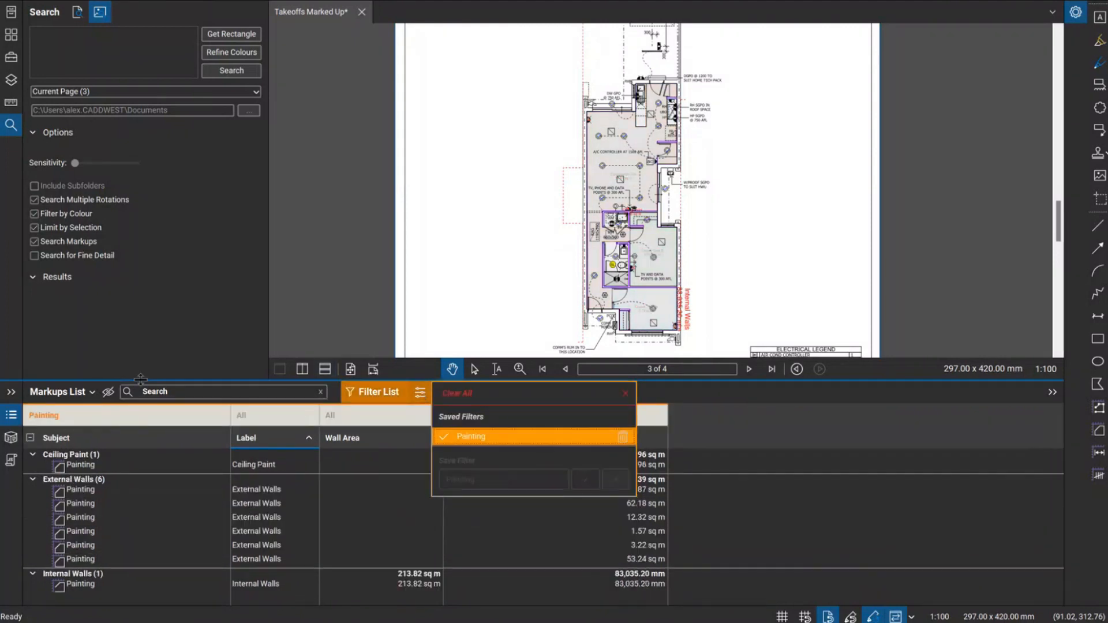
left_click(378, 309)
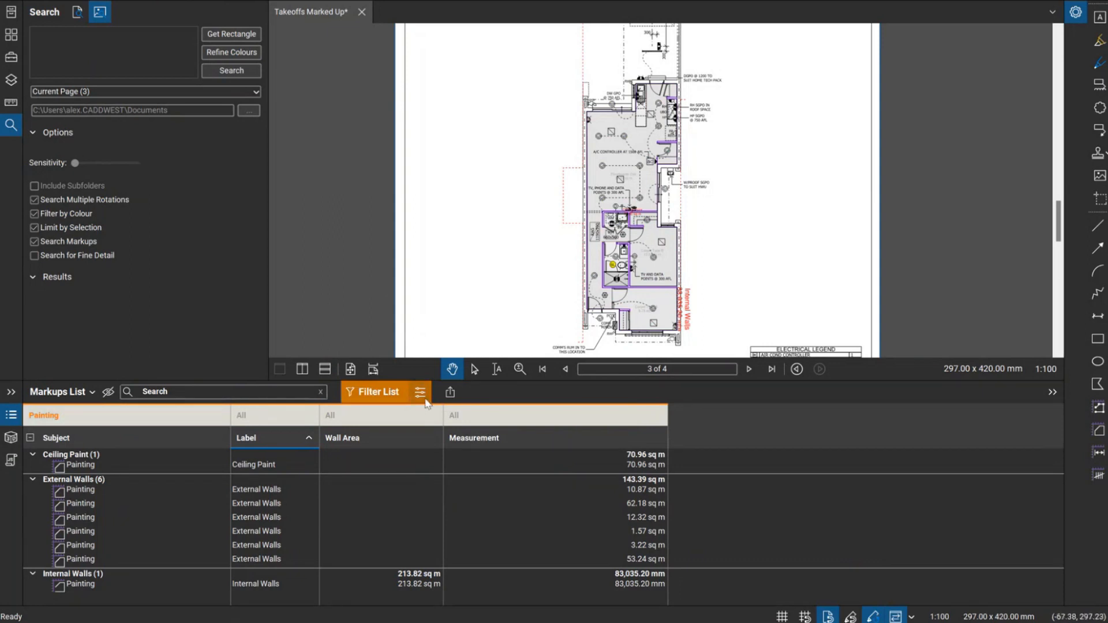
- Hide all markups on the plan and in the list, and show them again
left_click(193, 393)
left_click(235, 394)
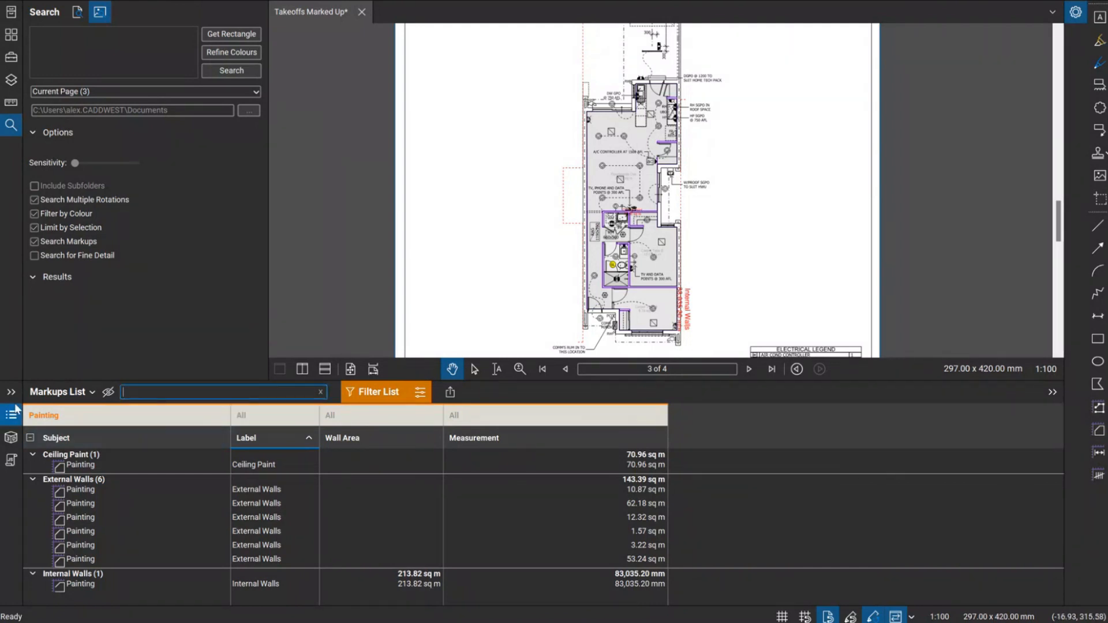
left_click(109, 392)
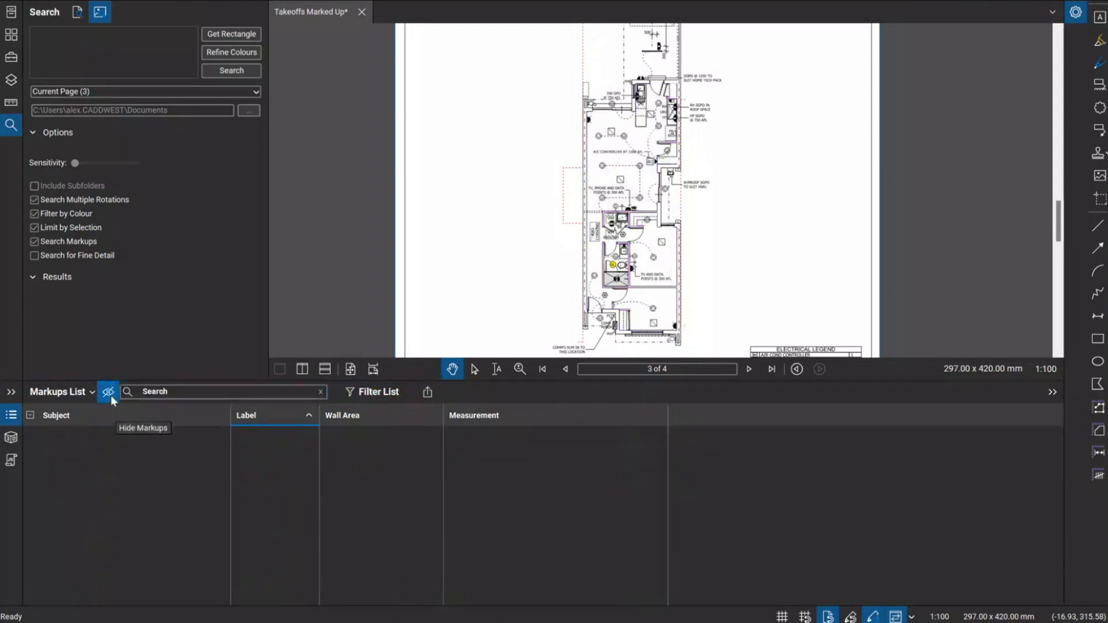
left_click(109, 395)
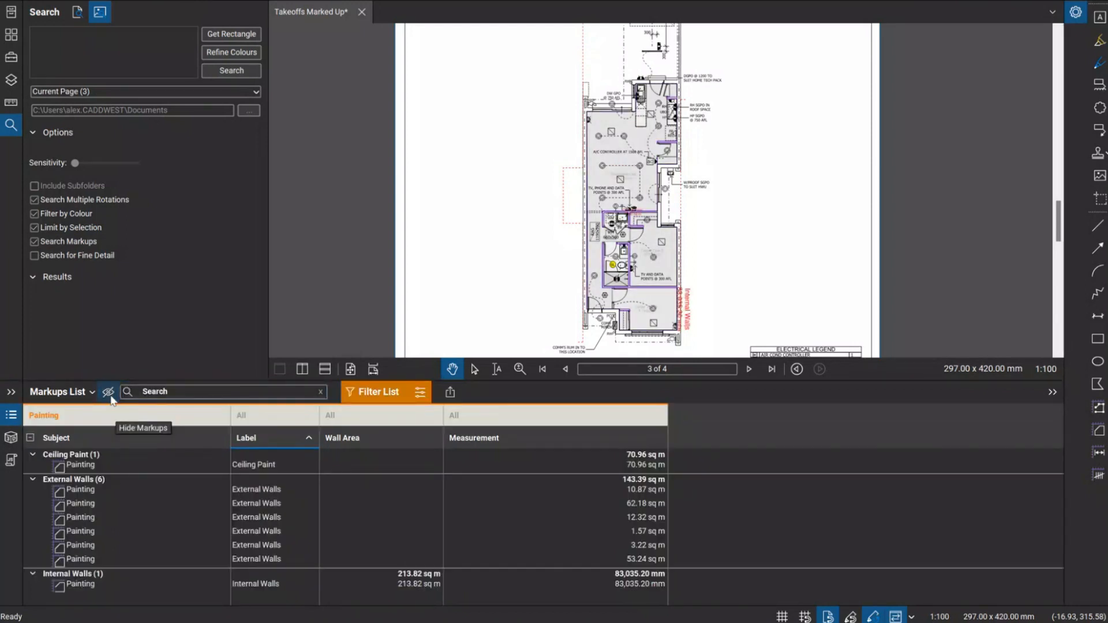
- Turn off the list filter so that markups of all subjects are listed
left_click(421, 394)
left_click(375, 395)
left_click(376, 396)
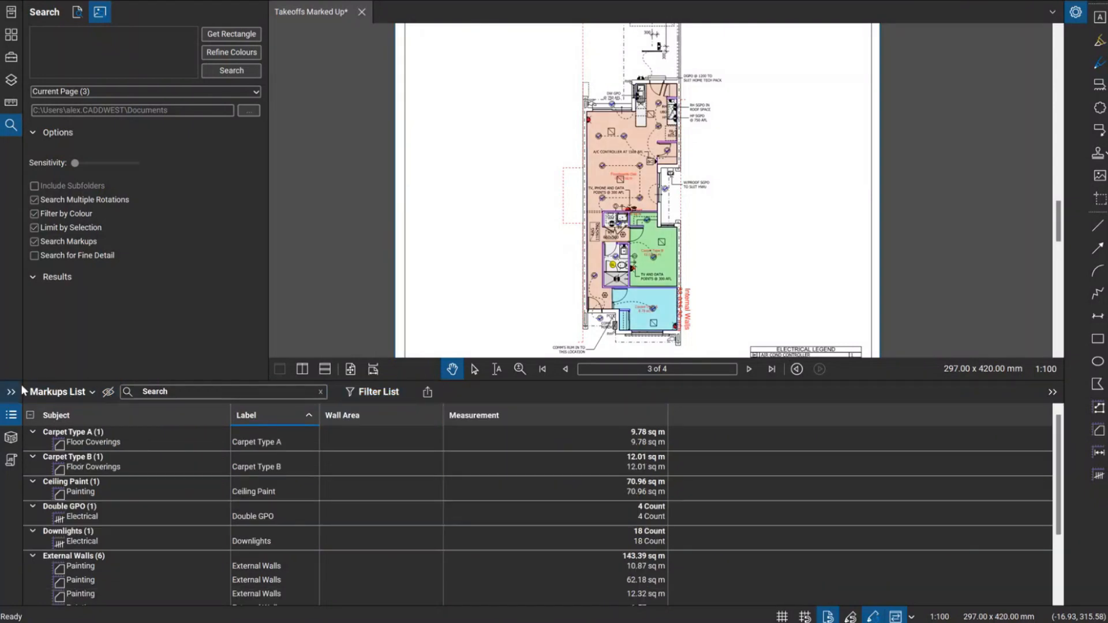
- Look at the column options and the import and export options for markups in the Markups List
left_click(69, 393)
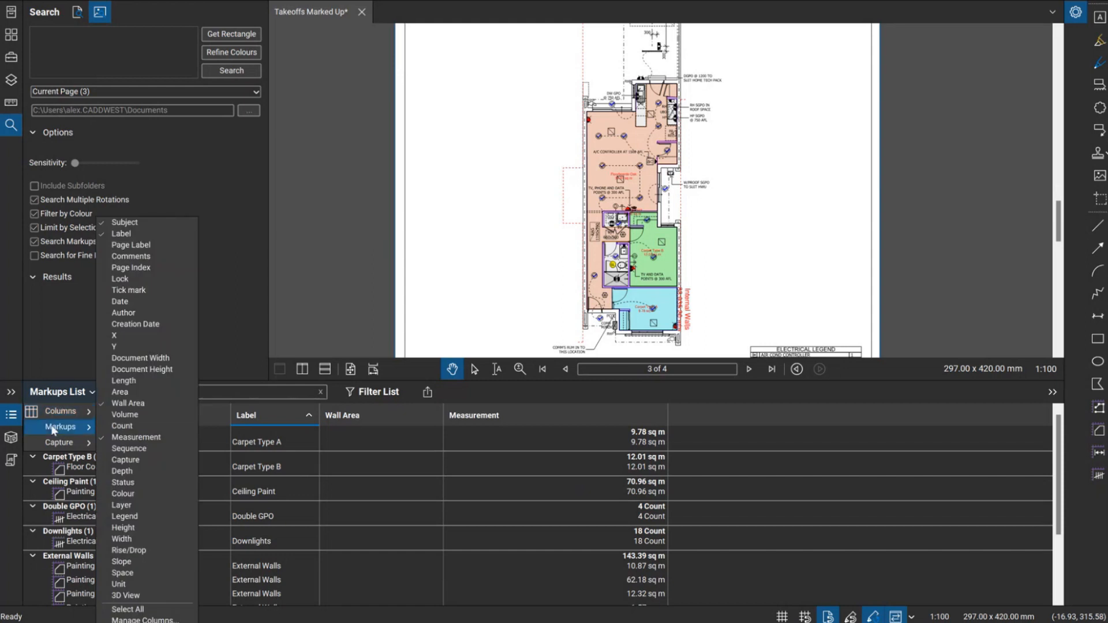
mouse_move(56, 430)
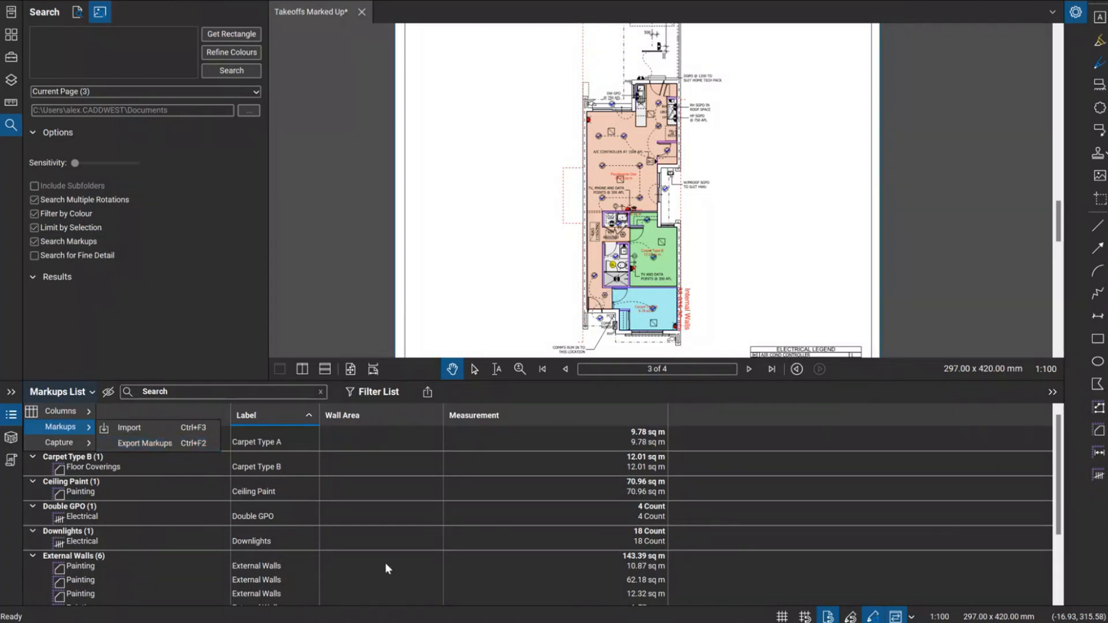
left_click(473, 334)
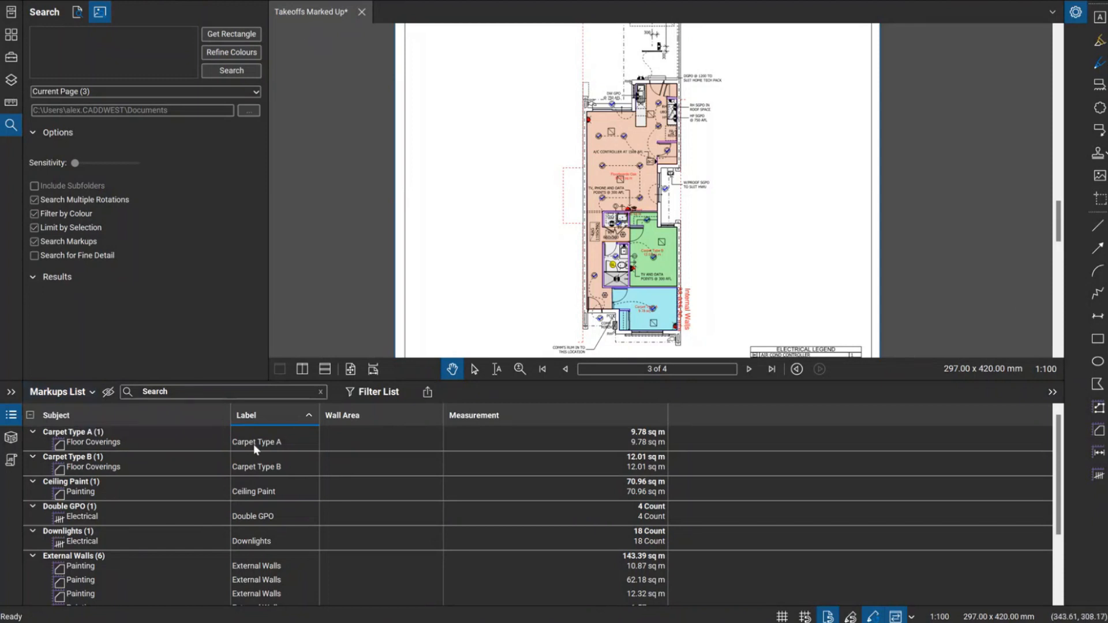
- Copy all markups from the list and paste them in place on page 3 of the Takeoffs Blank document
double_click(133, 435)
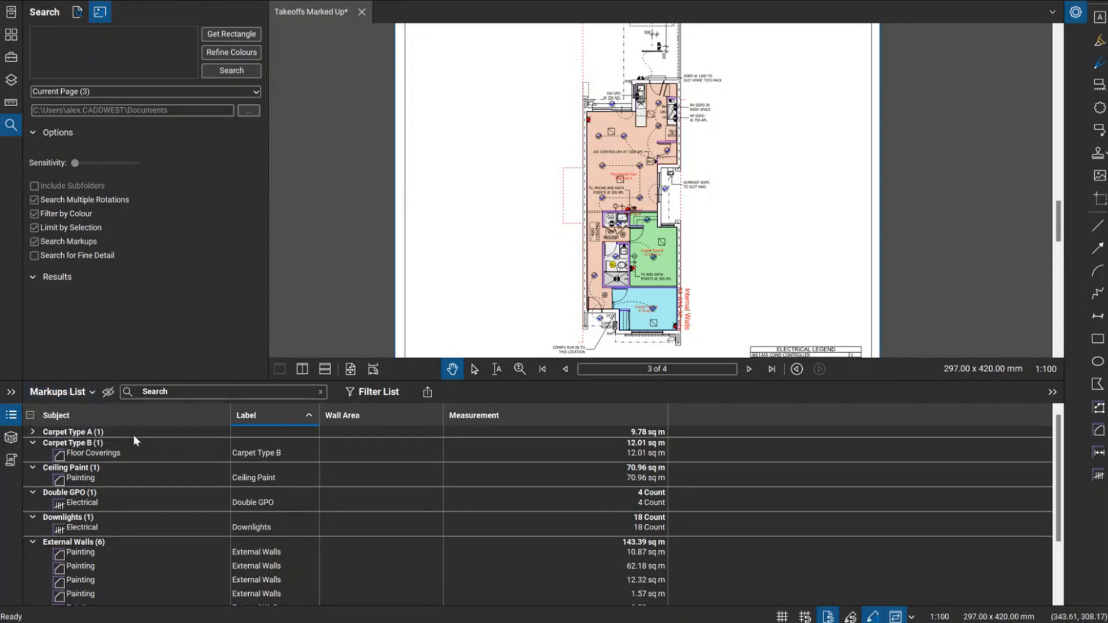
double_click(99, 434)
left_click(103, 444)
key("ctrl+a")
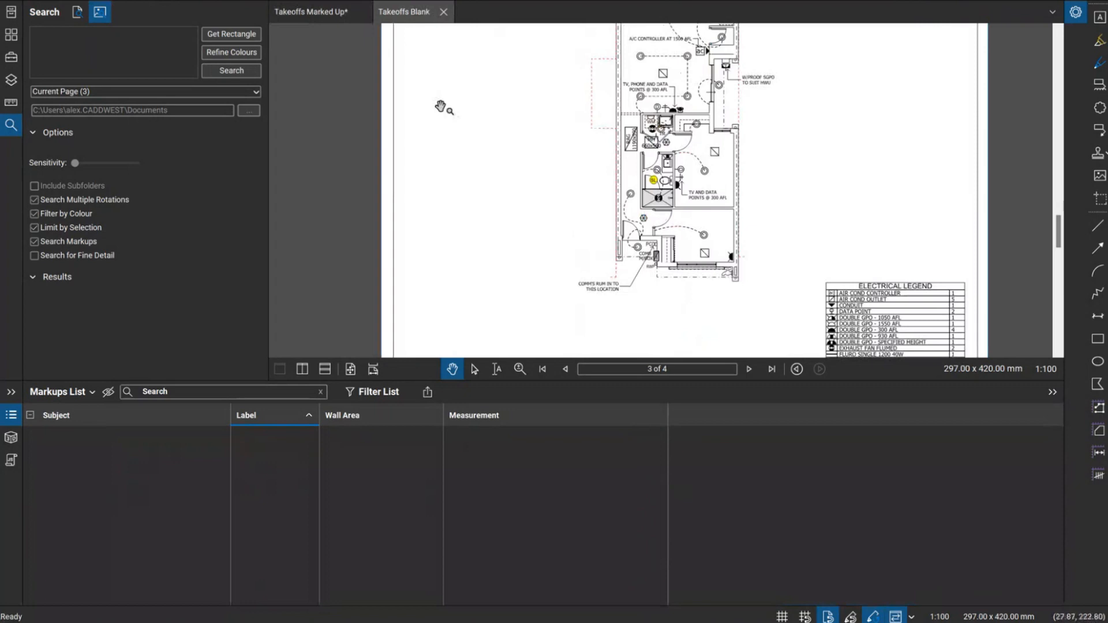
key("ctrl+shift+v")
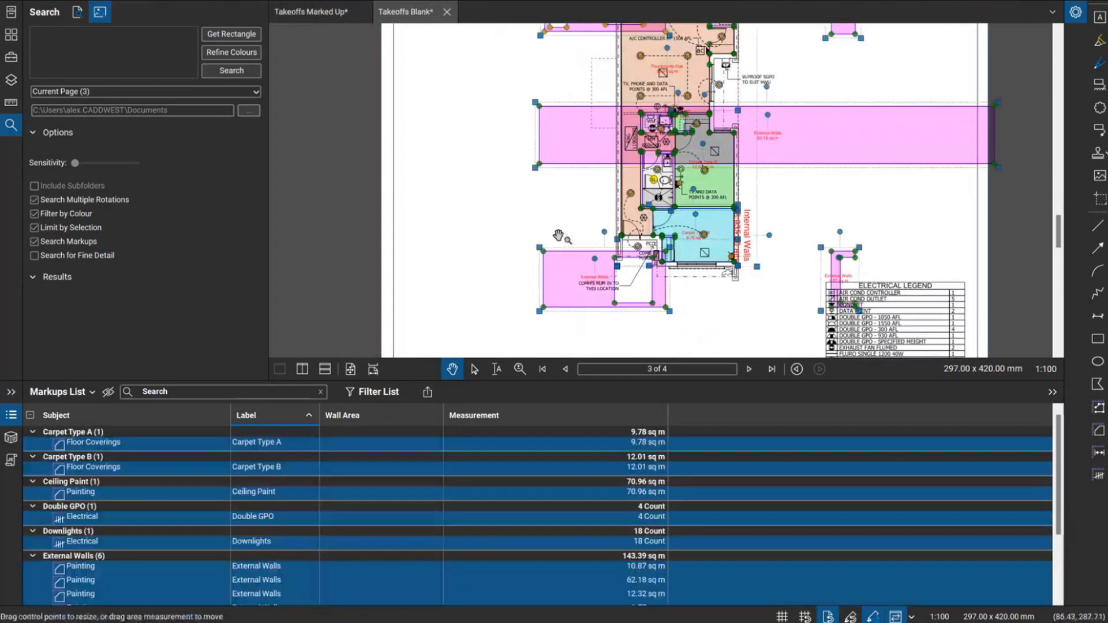
scroll(495, 172, "down", 3)
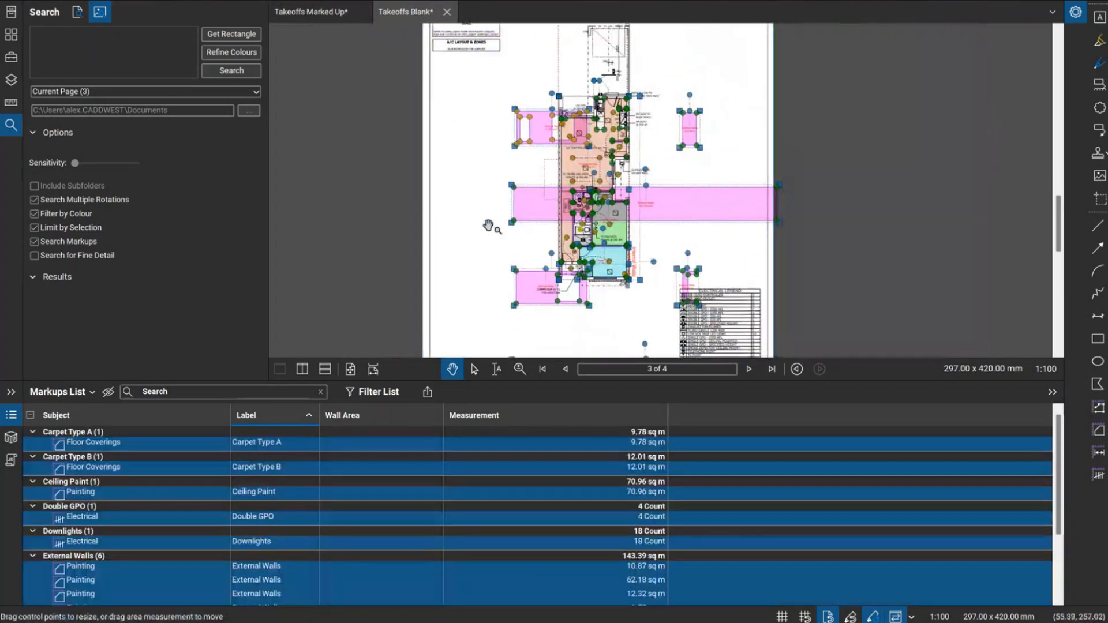
- Undo the markup paste in Takeoffs Blank and return to the Takeoffs Marked Up document
key("ctrl+z")
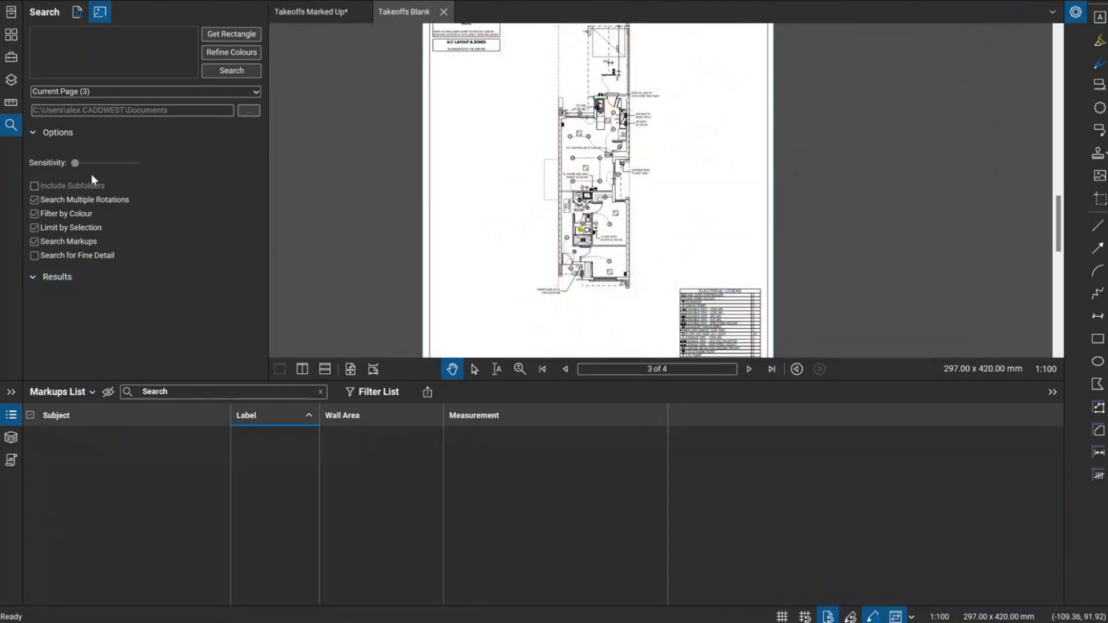
left_click(342, 5)
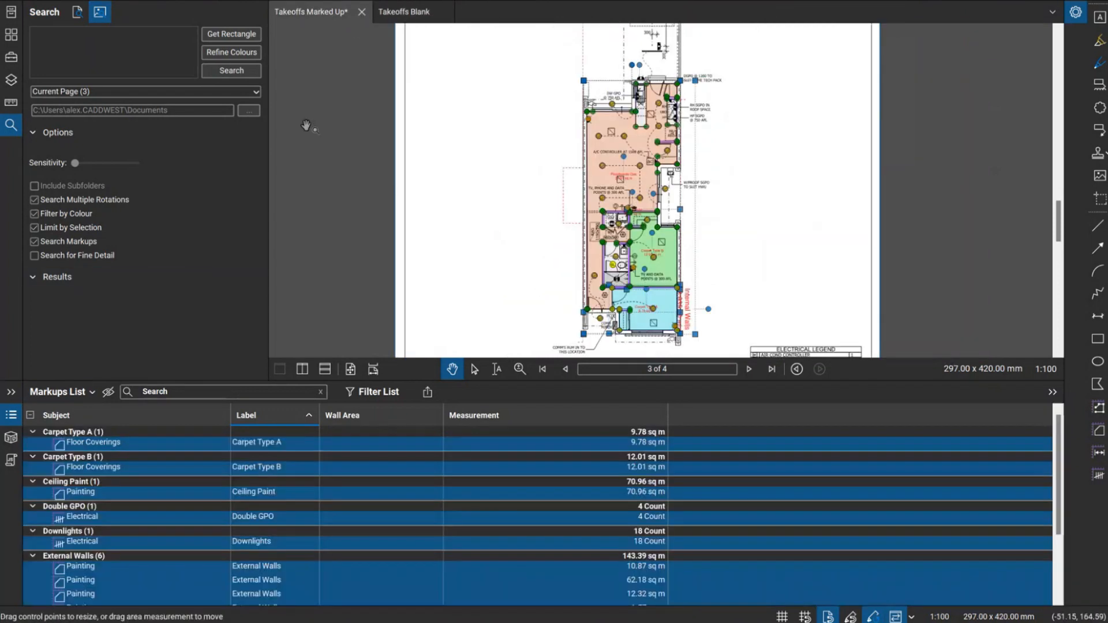
- Copy the selected takeoff markups from the marked-up plan and paste them in place on page 3 of Takeoffs Blank
left_click(86, 393)
left_click(444, 68)
left_click(442, 188)
left_click_drag(524, 52, 772, 299)
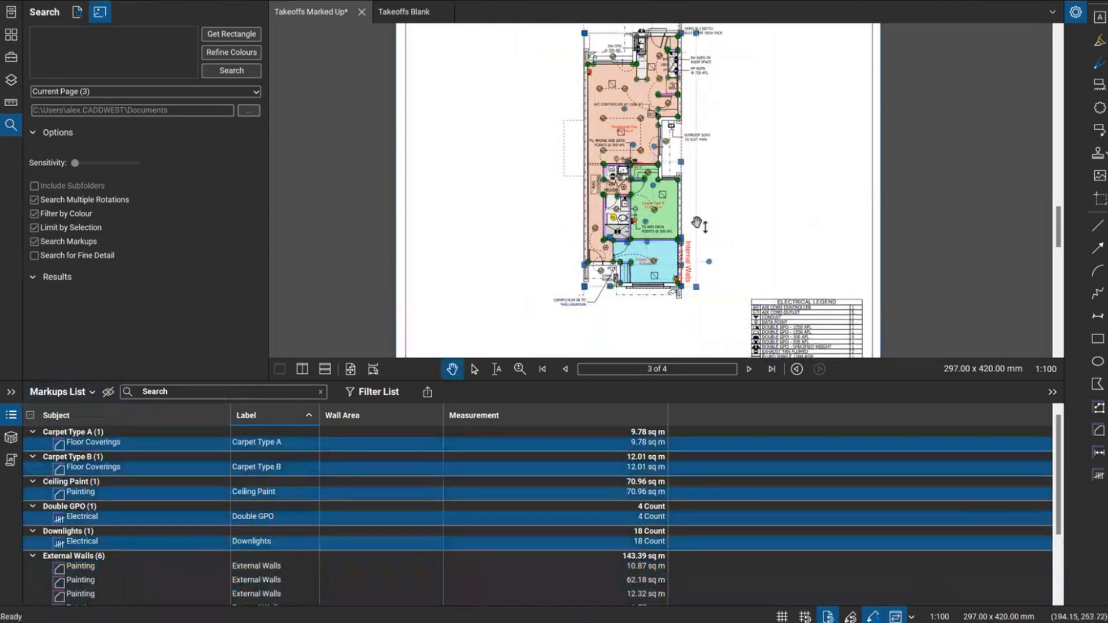
left_click(404, 11)
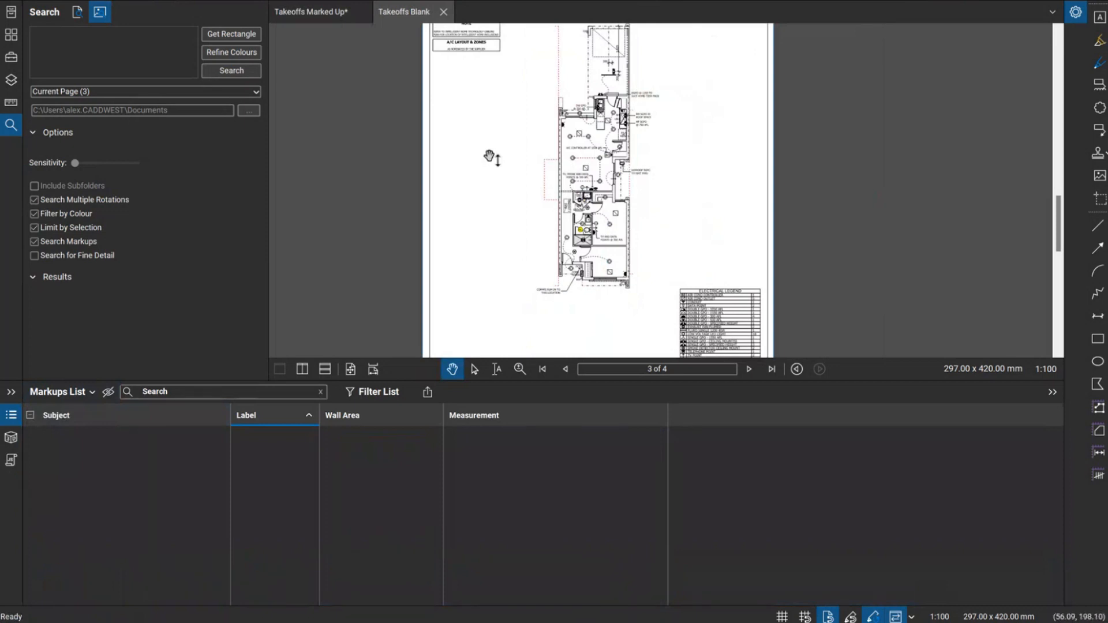
key("ctrl+shift+v")
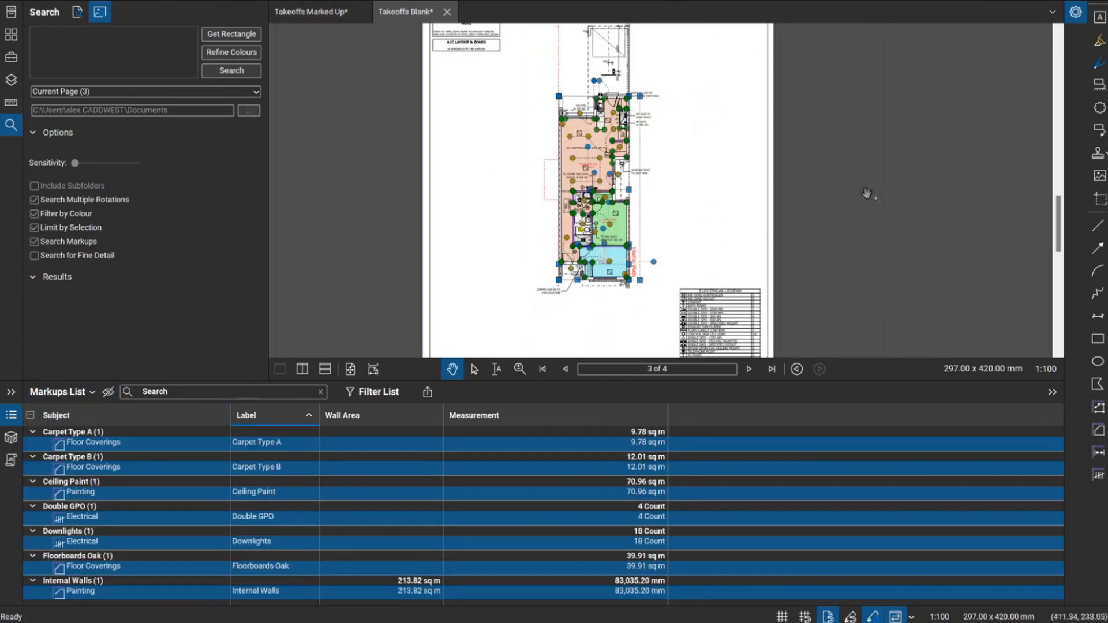
left_click(743, 176)
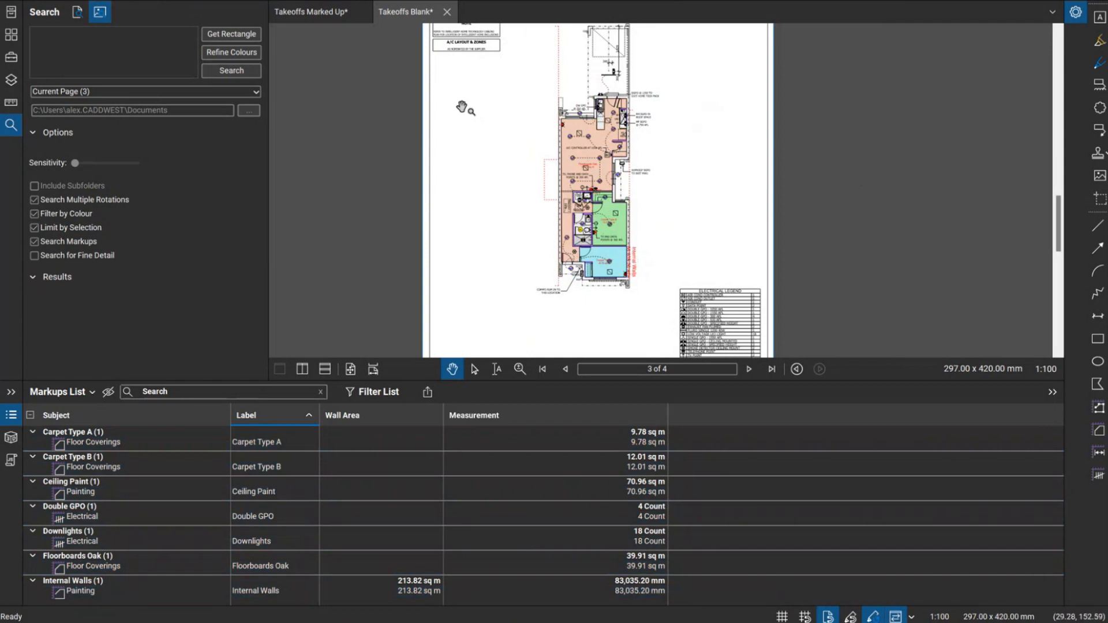
- Undo the pasted markups and close the Takeoffs Blank document
key("ctrl+z")
left_click(447, 12)
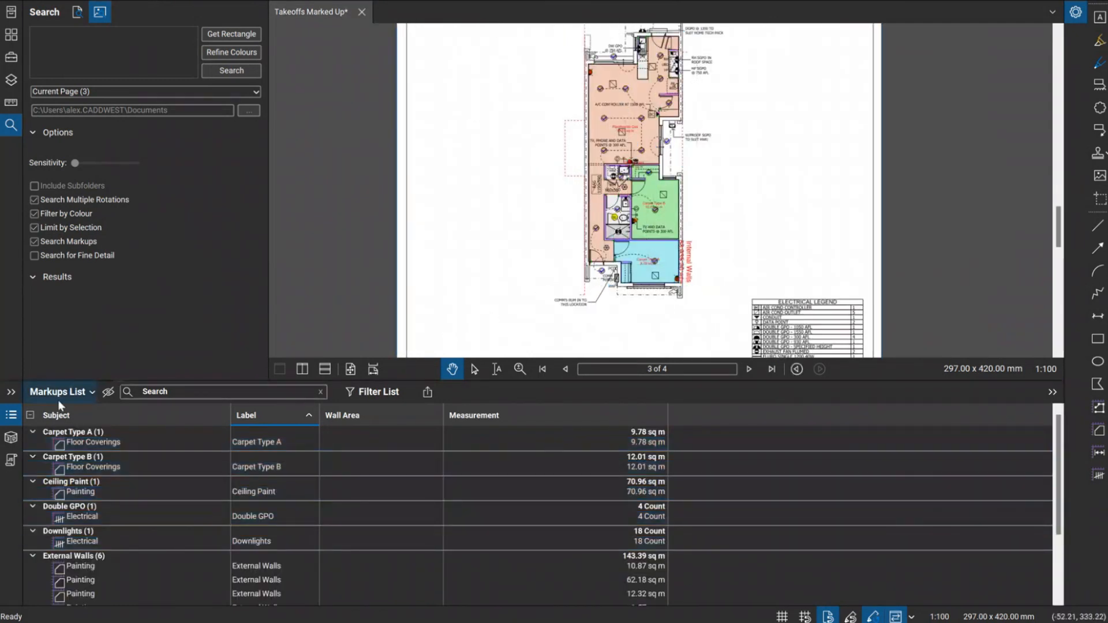
left_click(58, 398)
mouse_move(66, 443)
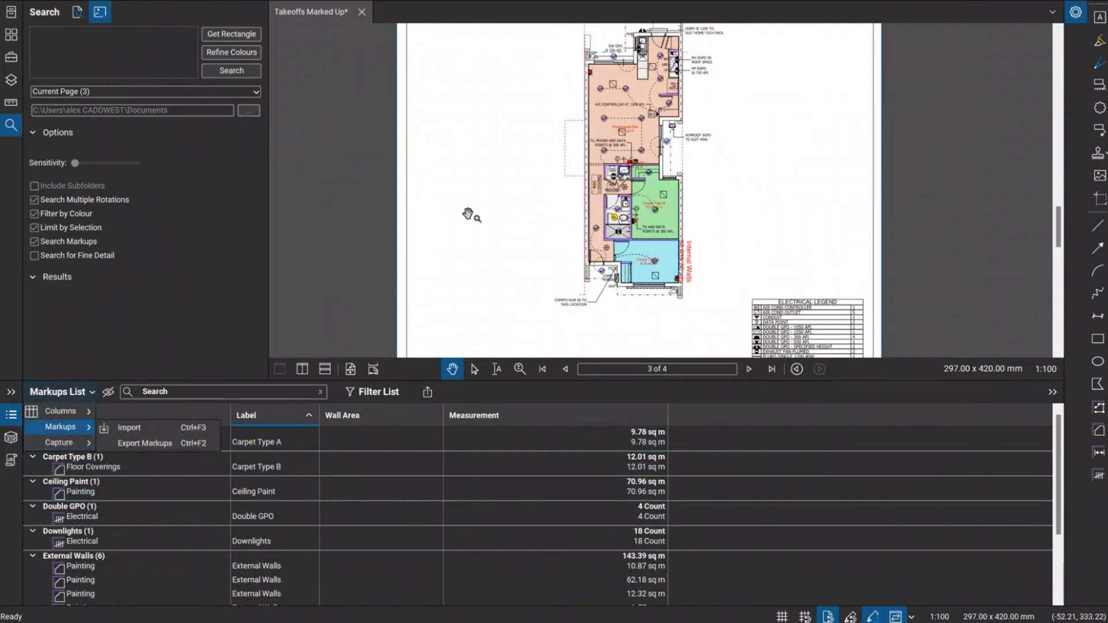
left_click(228, 280)
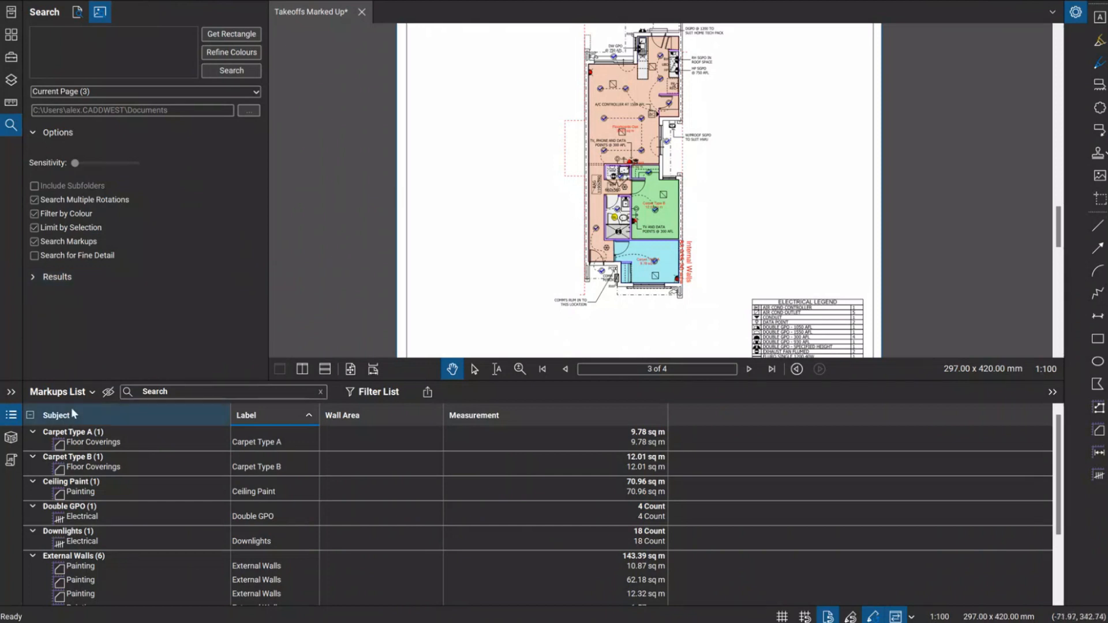
- Examine the custom column settings of the Markups List and close them without changes
left_click(78, 391)
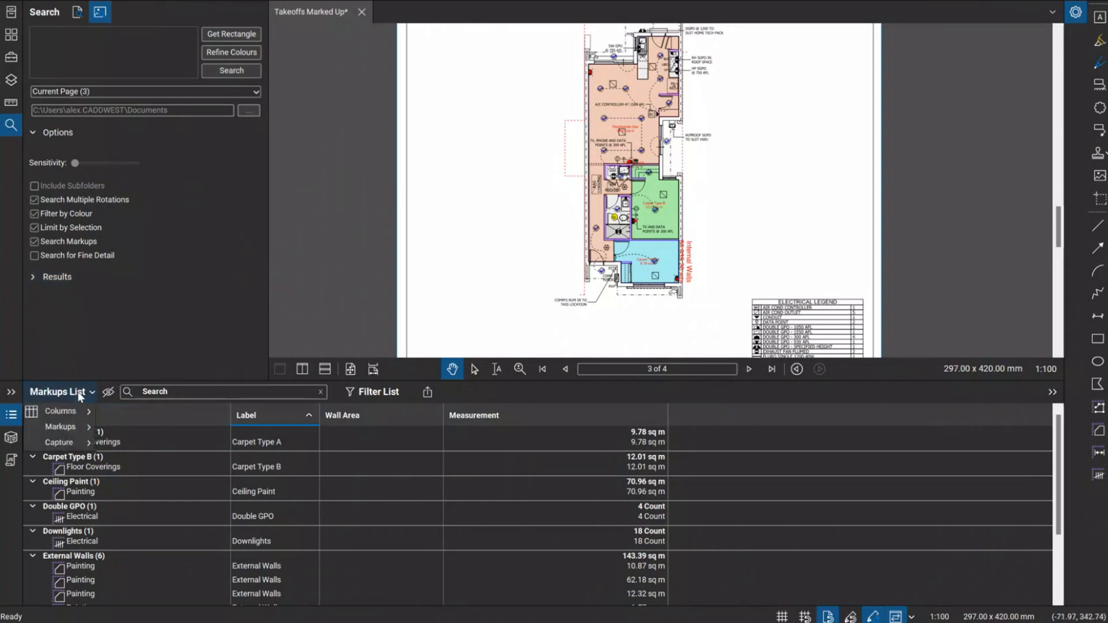
mouse_move(64, 410)
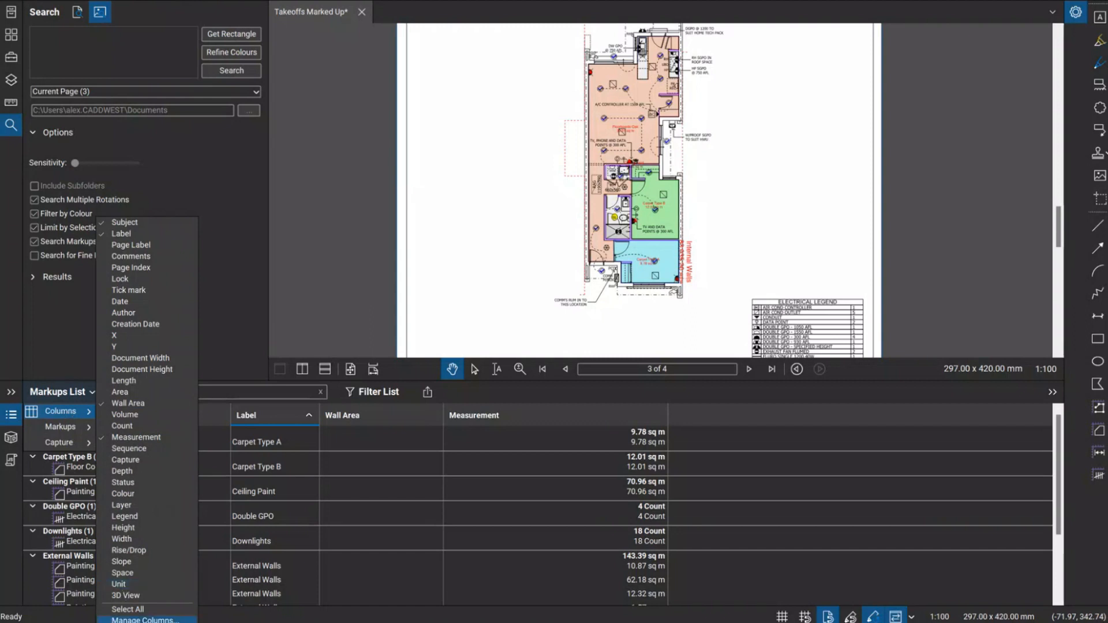
left_click(144, 619)
left_click(490, 181)
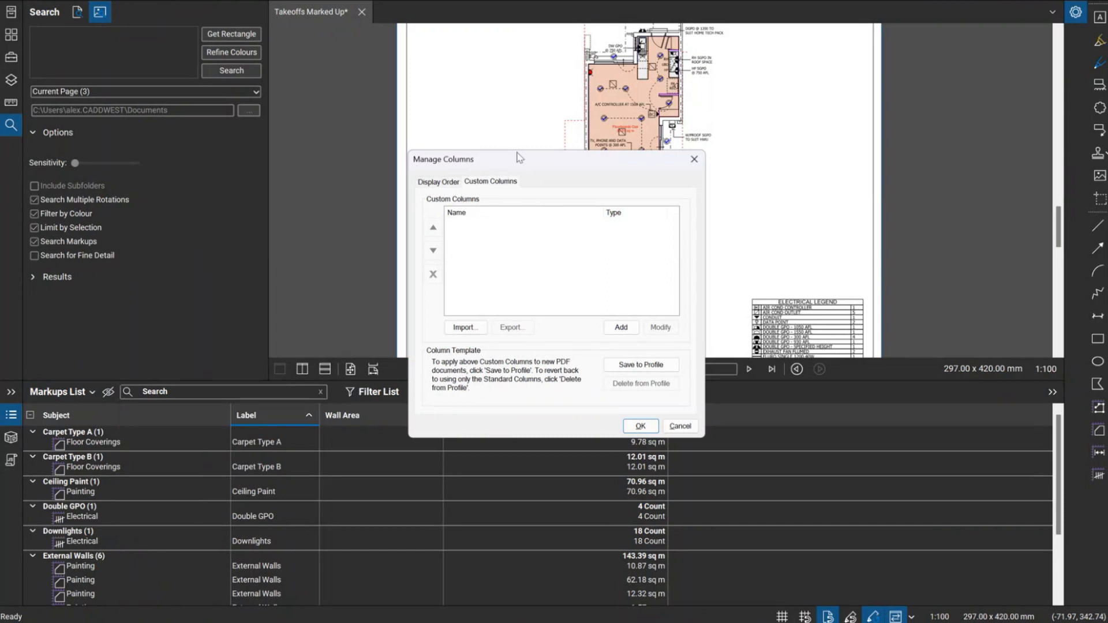
left_click_drag(520, 157, 467, 193)
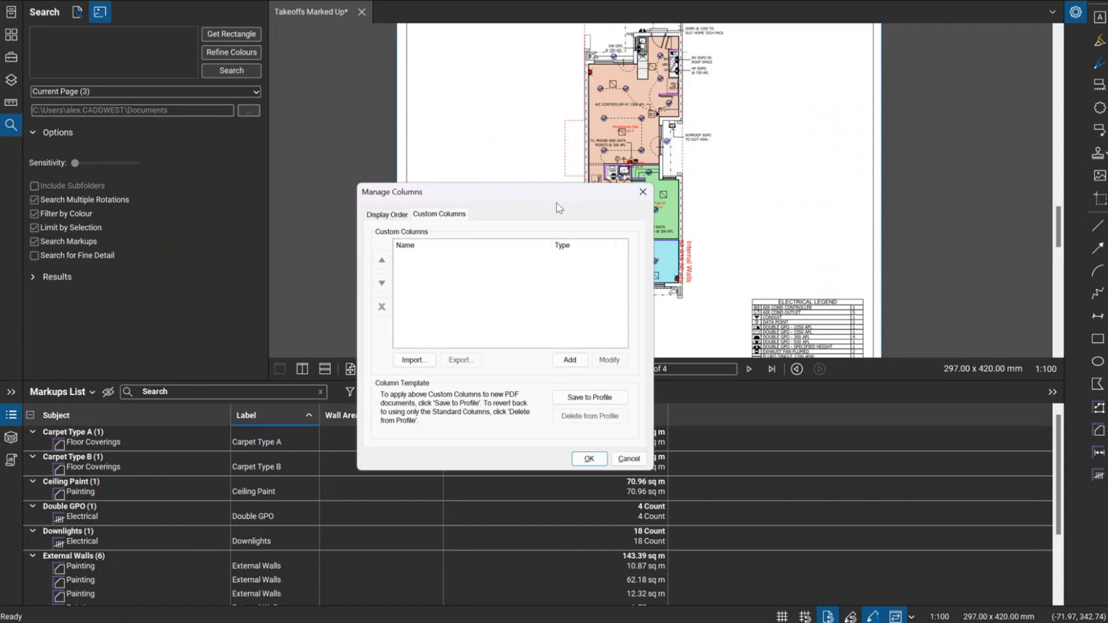
left_click(643, 191)
- Start a new custom column for the Markups List with the type Tick mark
scroll(567, 78, "up", 5)
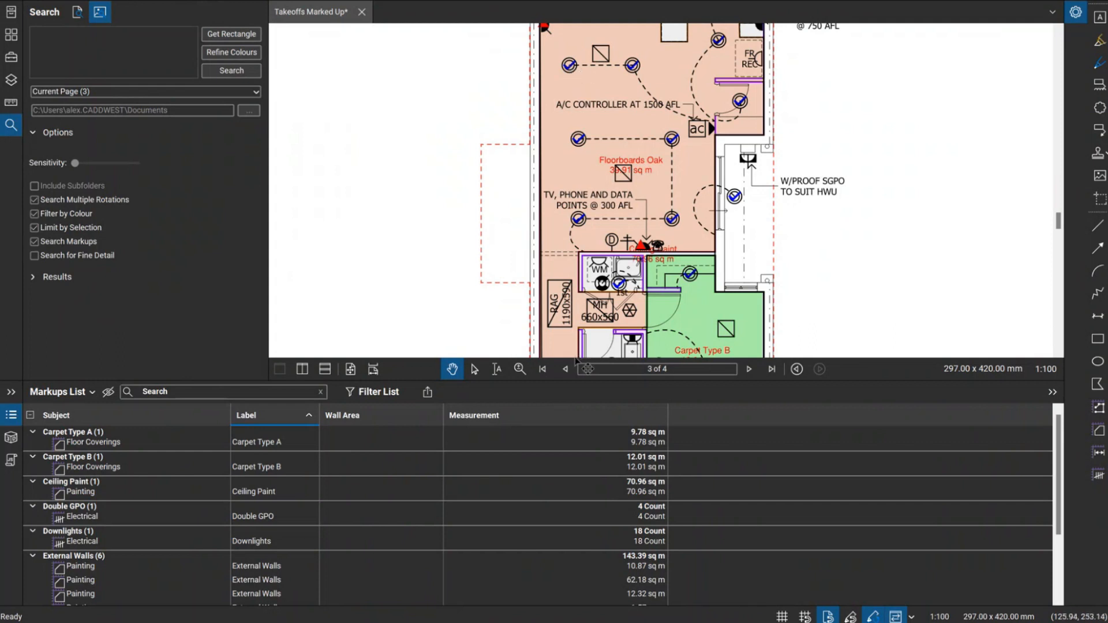
left_click(75, 401)
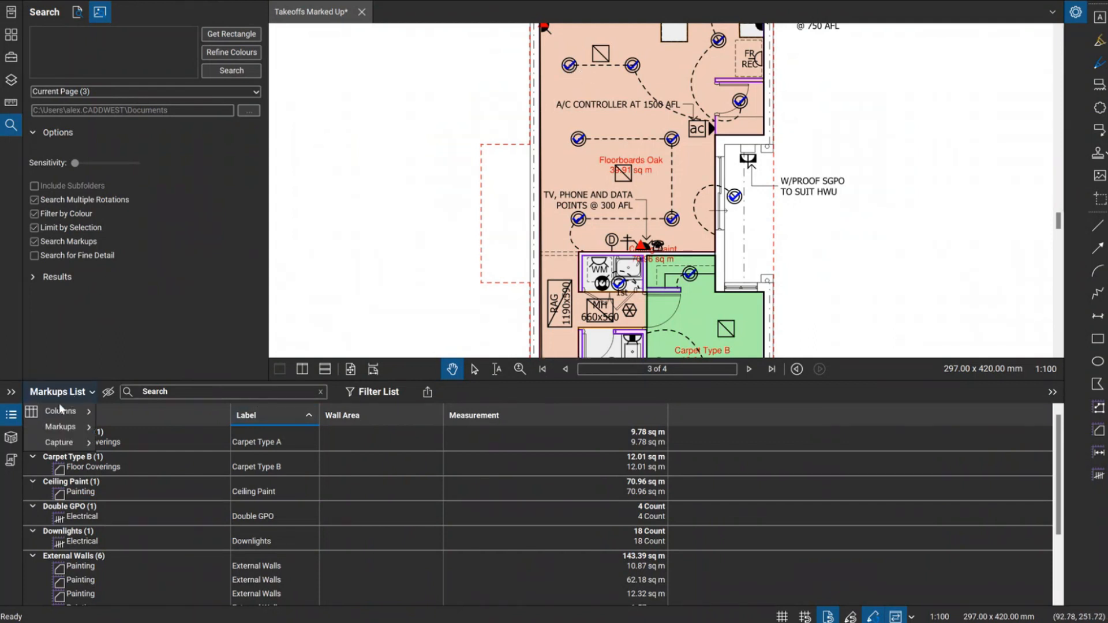
mouse_move(61, 411)
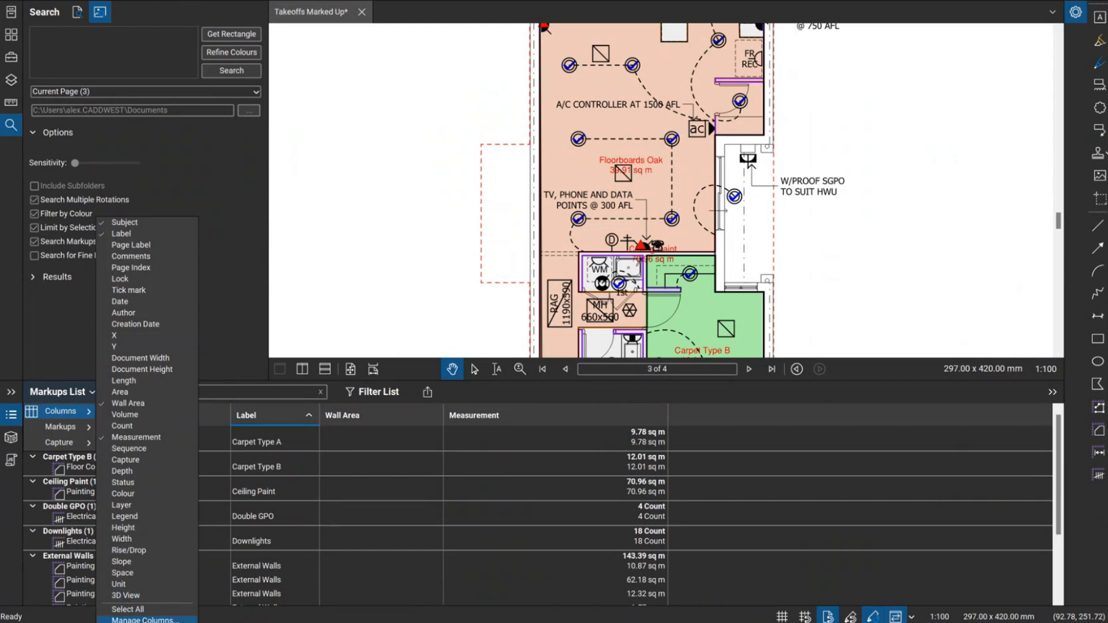
left_click(136, 619)
left_click(493, 183)
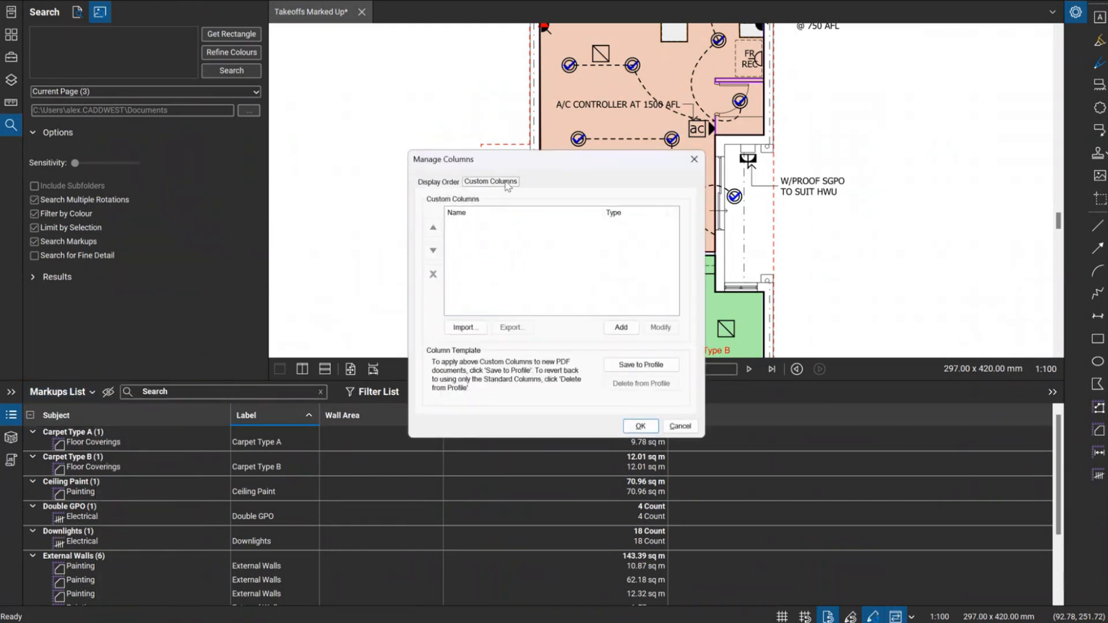
left_click(620, 327)
left_click(540, 224)
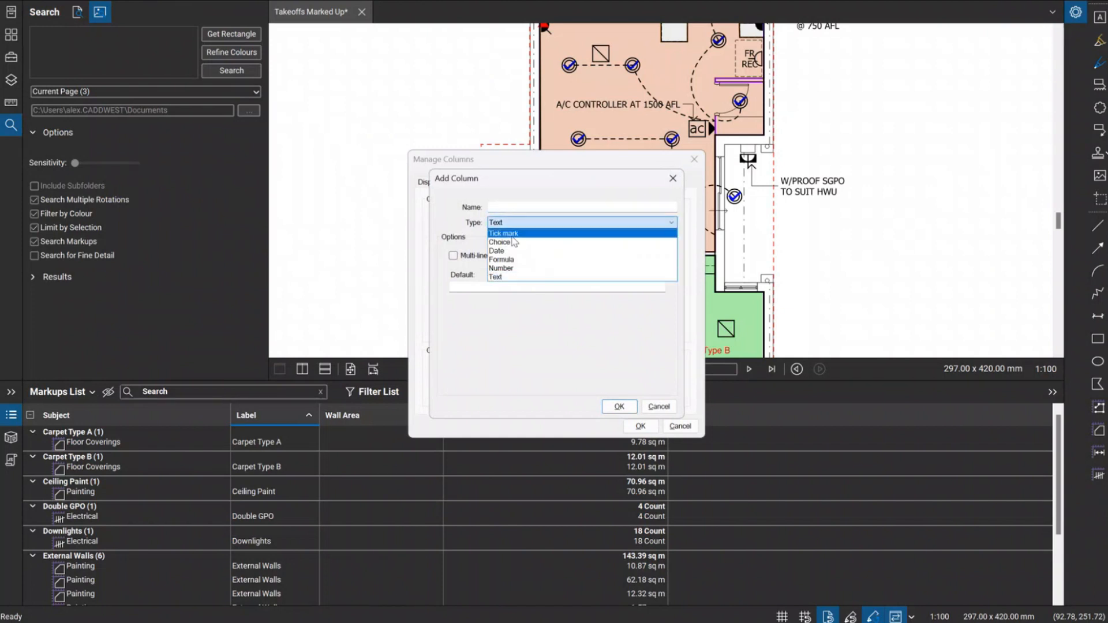
left_click(543, 233)
- Change the new column's type to Choice and try out a choice item with a numeric value assigned
left_click(537, 224)
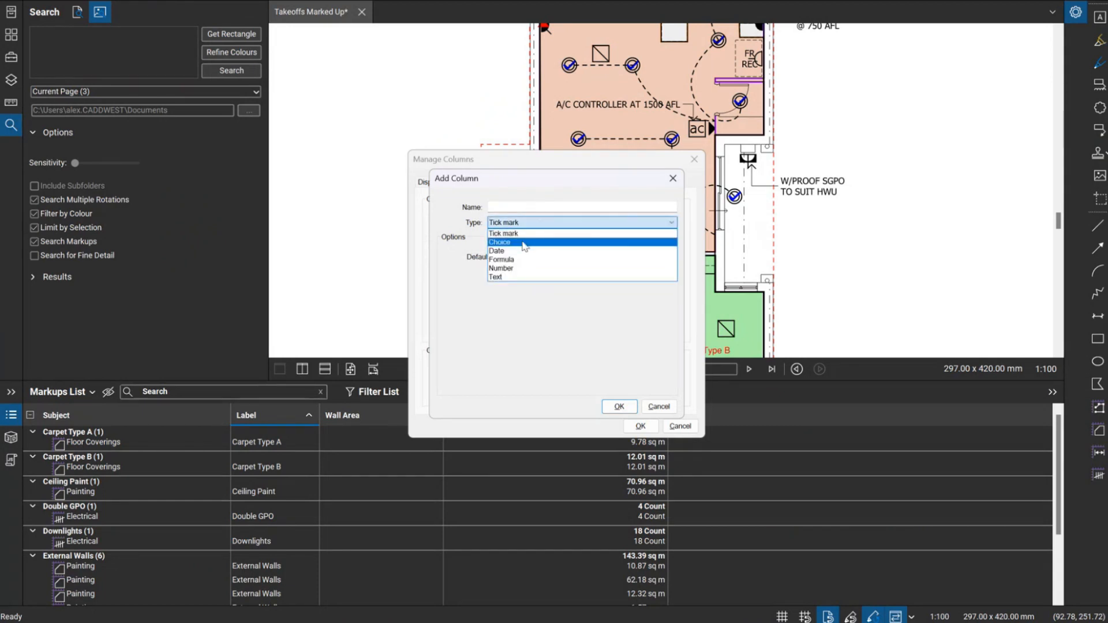
left_click(524, 243)
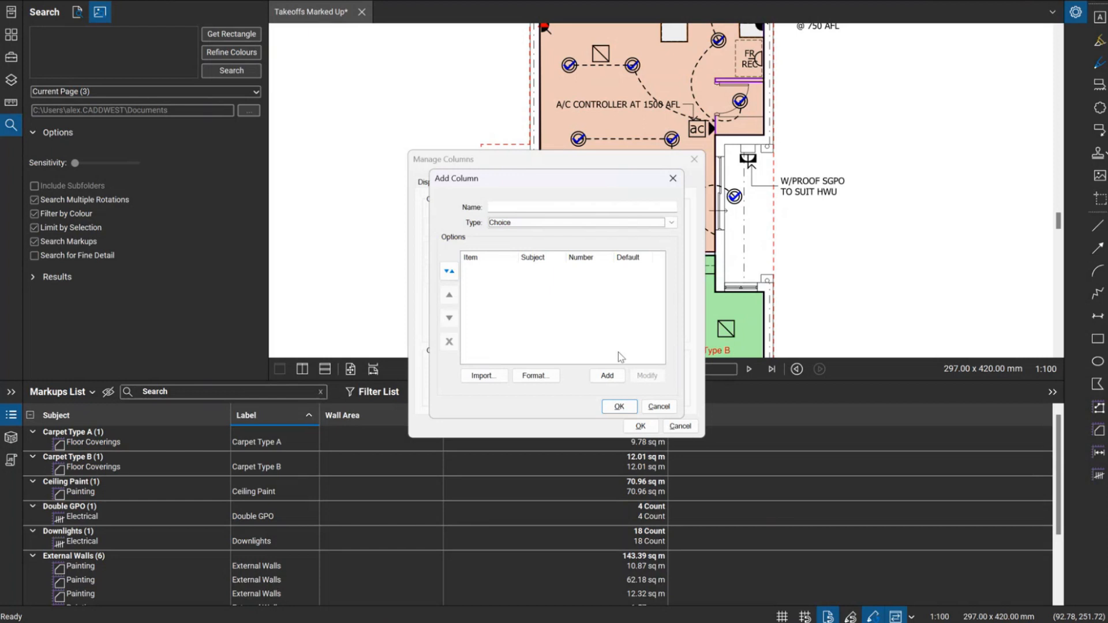
left_click(605, 378)
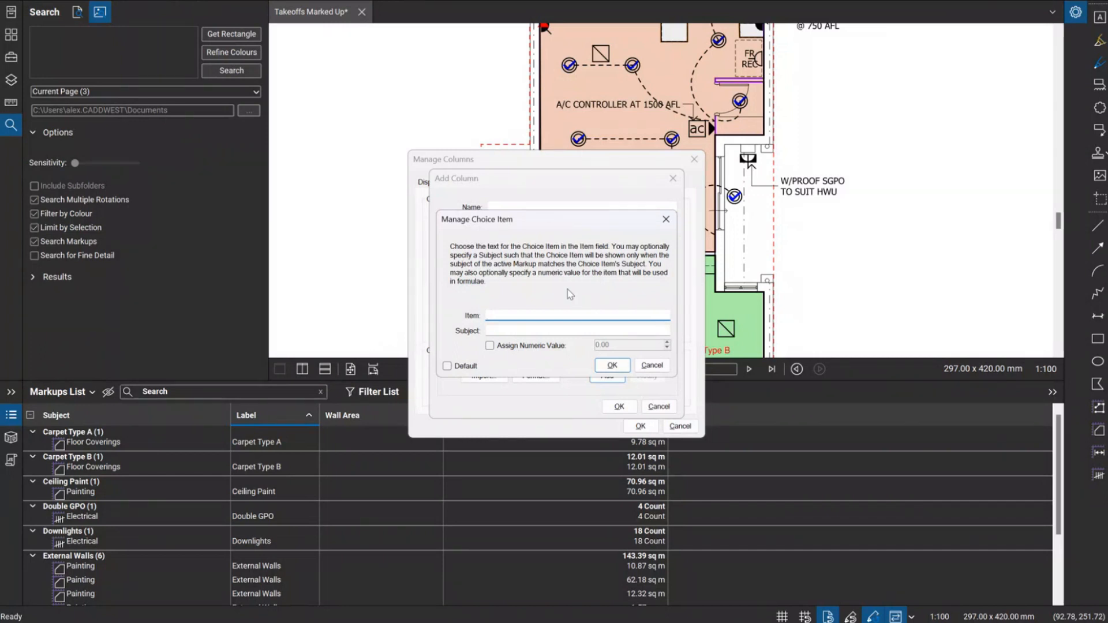
left_click(539, 348)
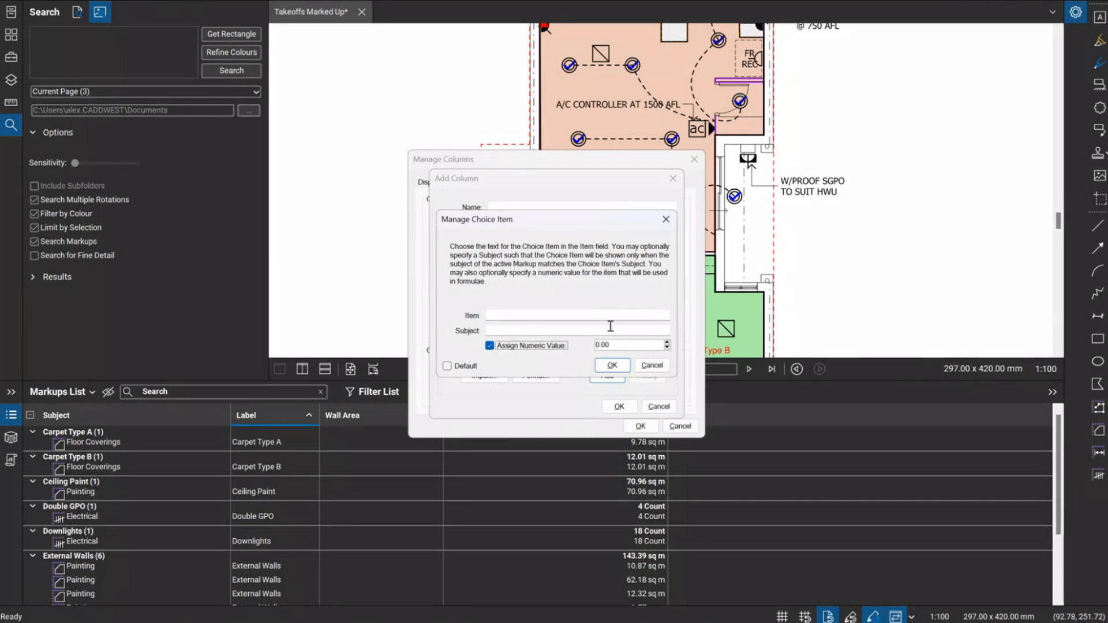
left_click(559, 330)
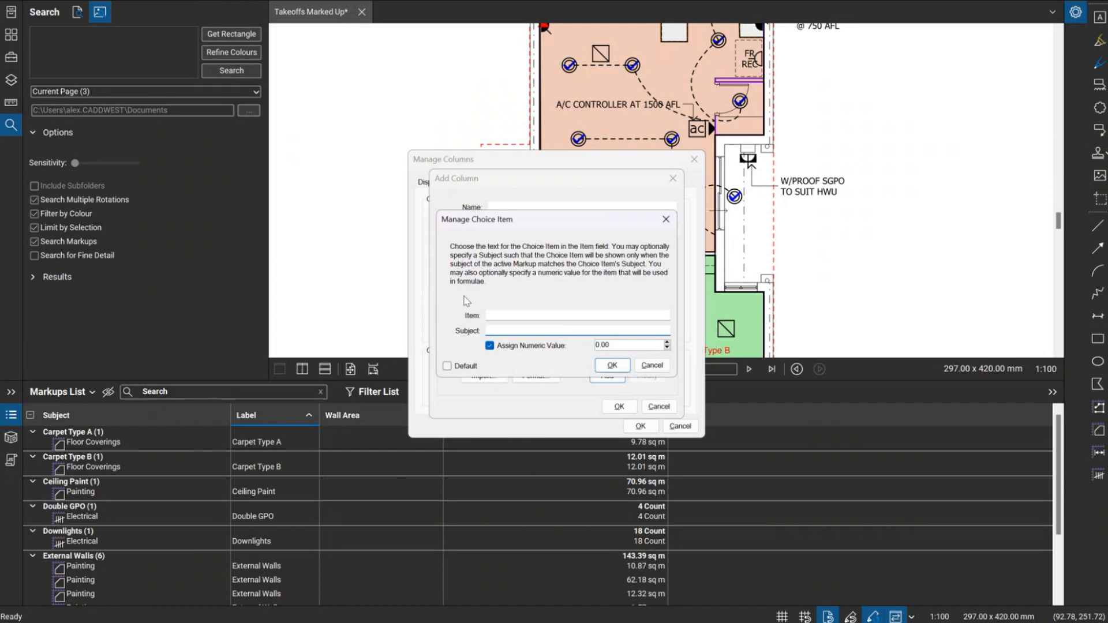
left_click(654, 369)
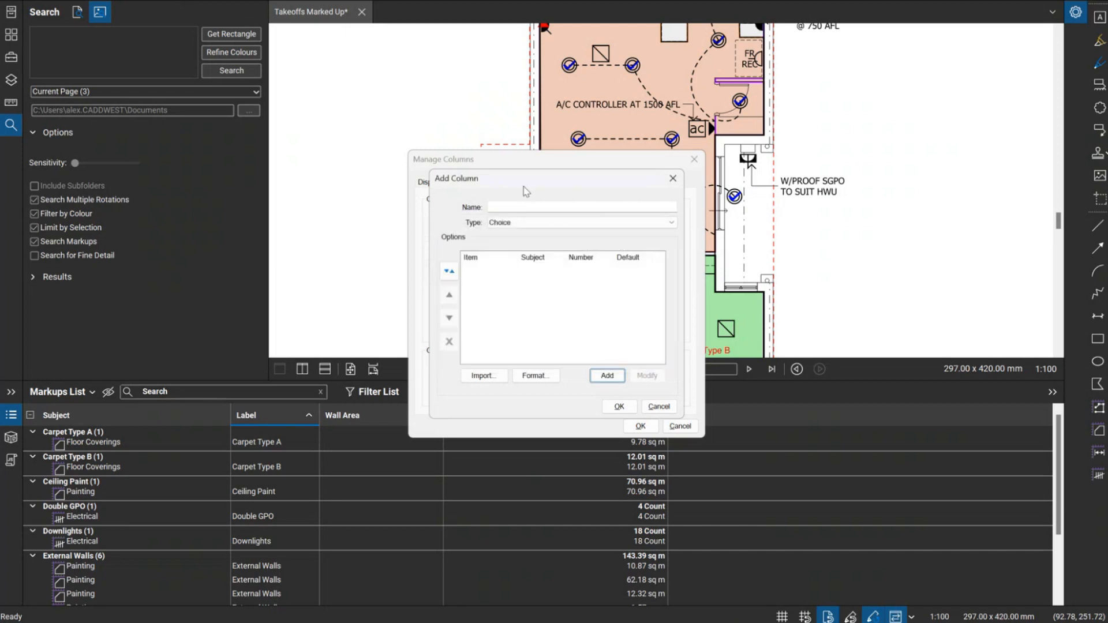
- Change the new column's type to Formula, try the expression "area" and clear it again
left_click(555, 224)
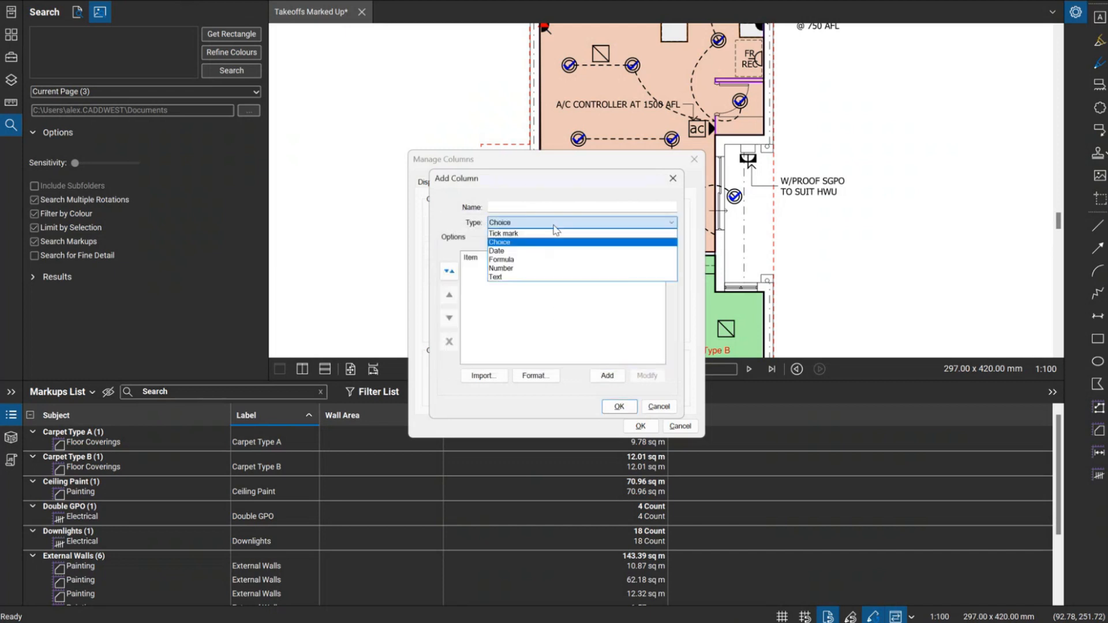
left_click(556, 260)
left_click(496, 264)
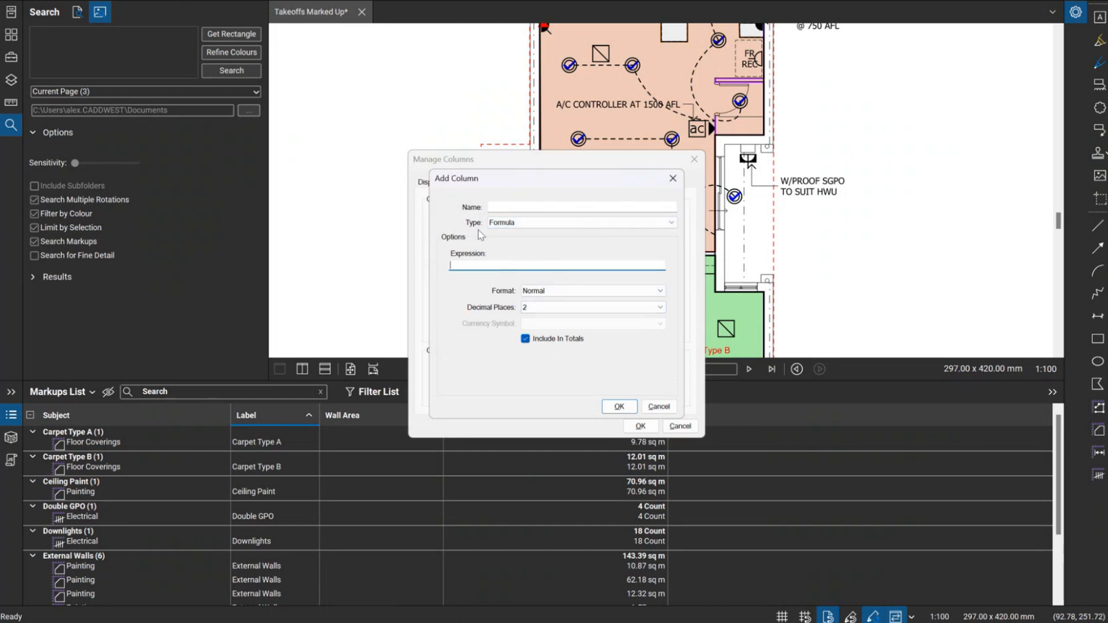
type("area")
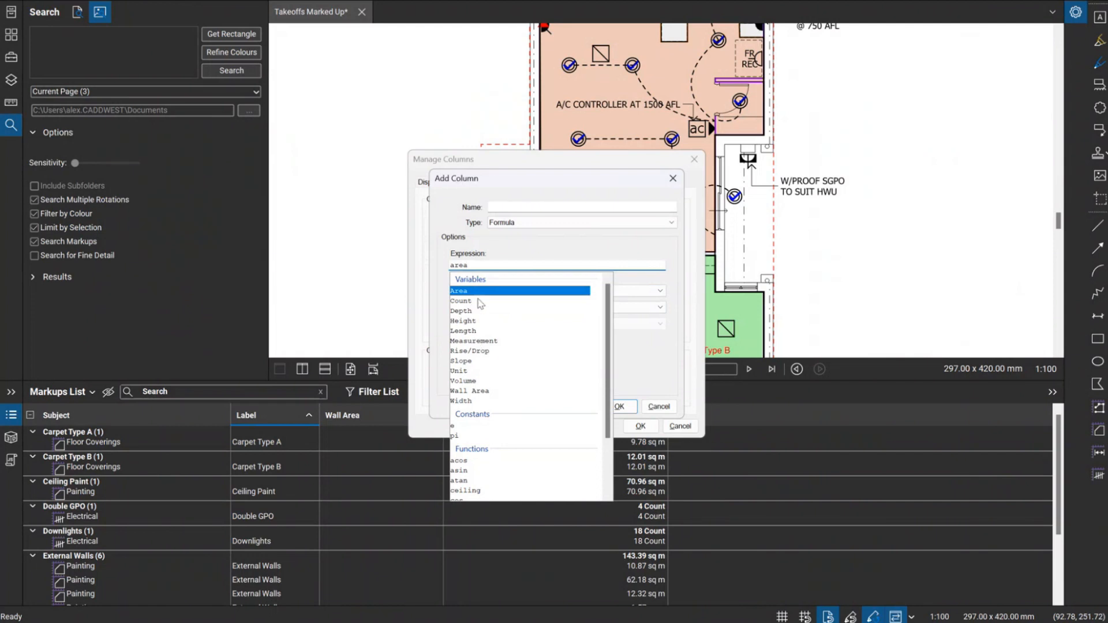
key("BackSpace")
key("BackSpace")
key("BackSpace")
key("BackSpace")
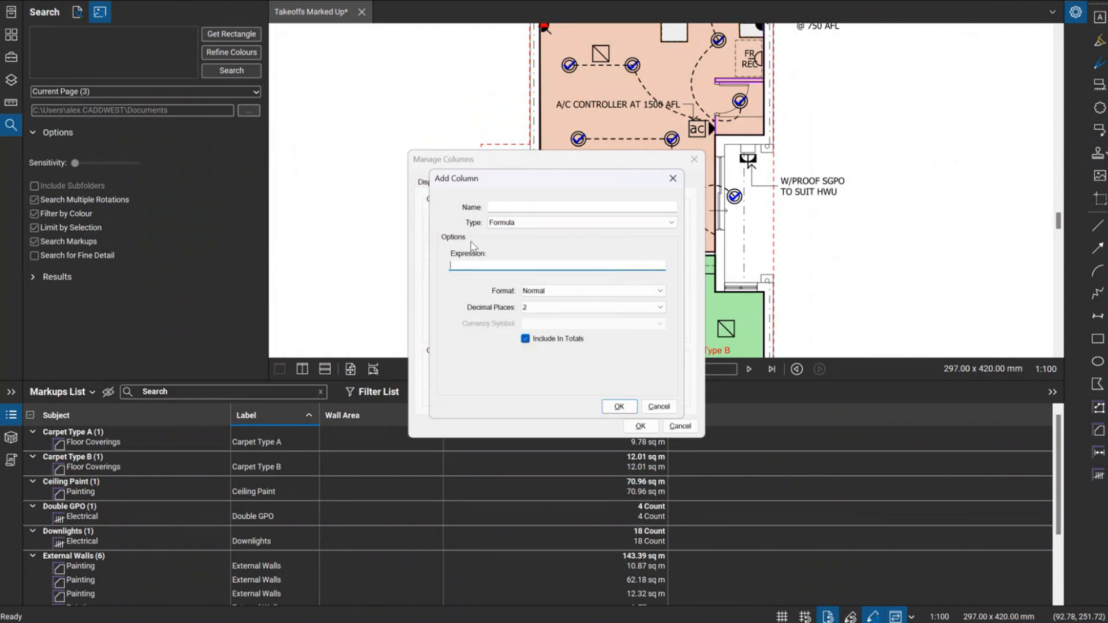
- Check the formula column's format options, then discard the new column and leave the column settings
left_click(536, 293)
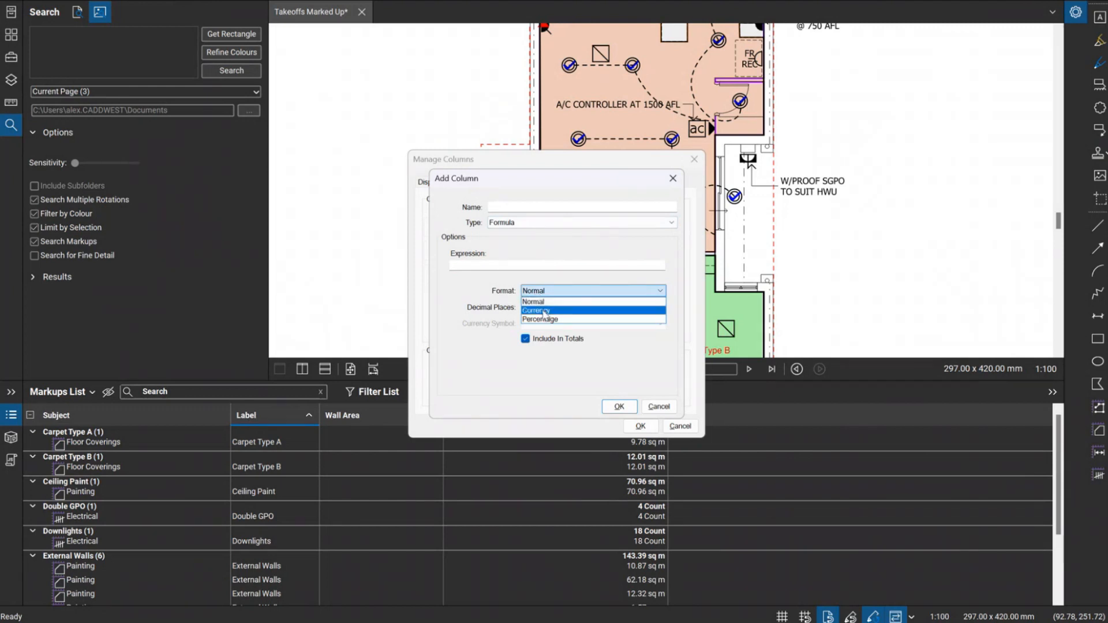
left_click(456, 297)
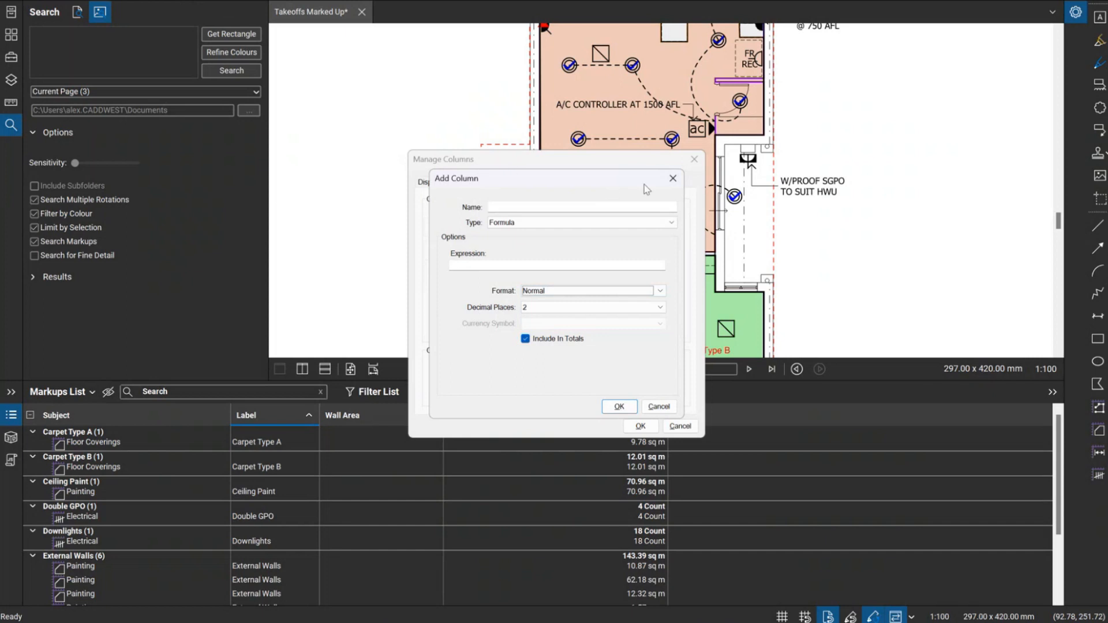
left_click(673, 178)
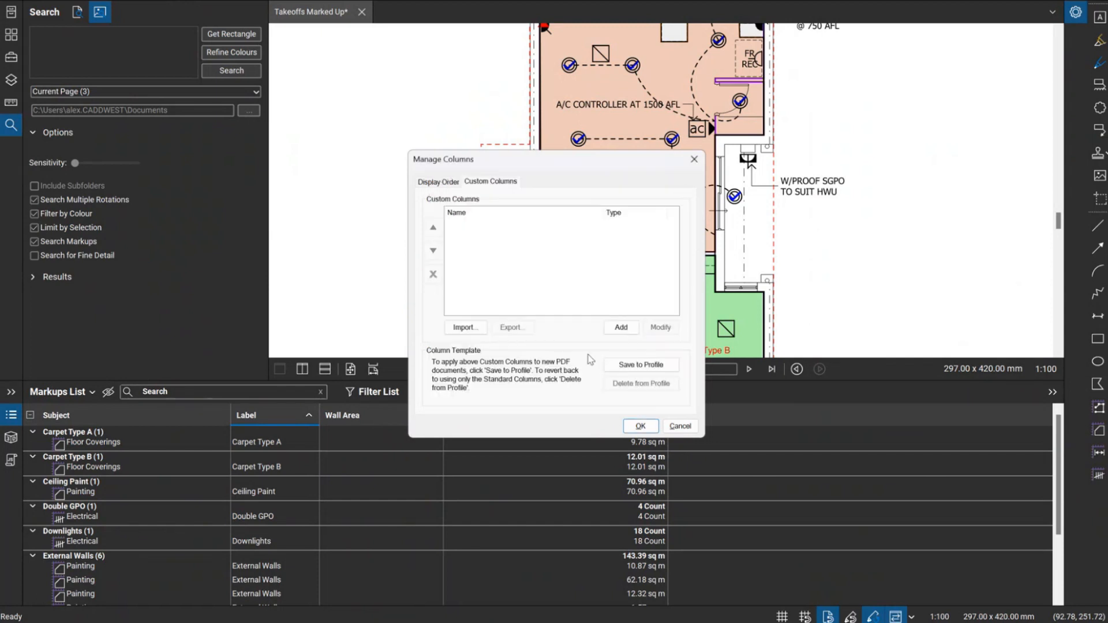
left_click(693, 159)
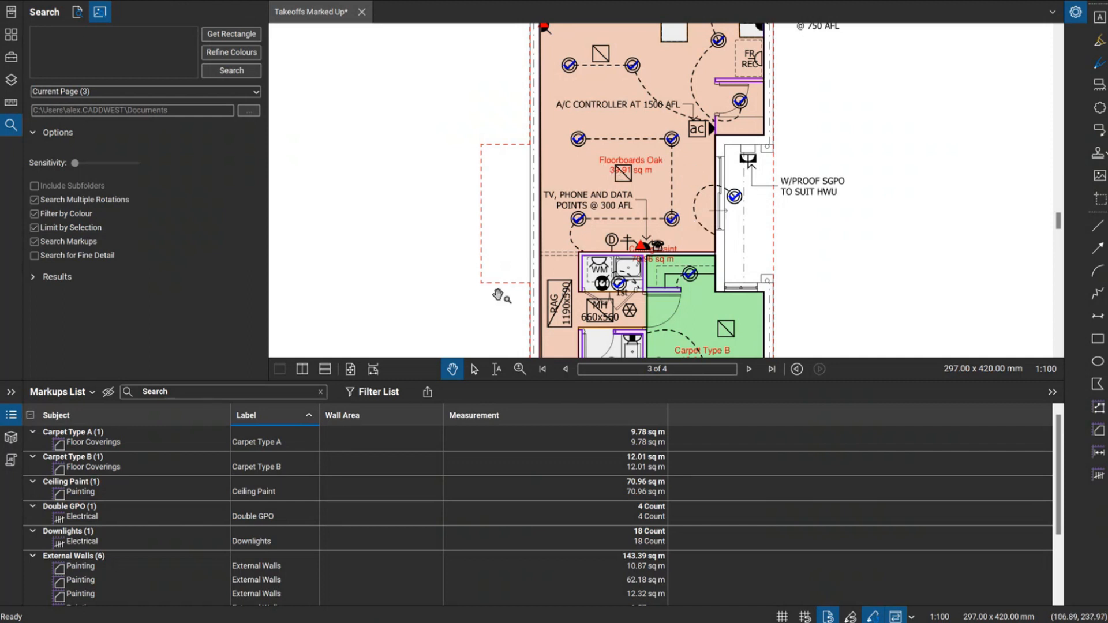
- Set up a CSV summary of the markups and review the columns selected for export
left_click(427, 392)
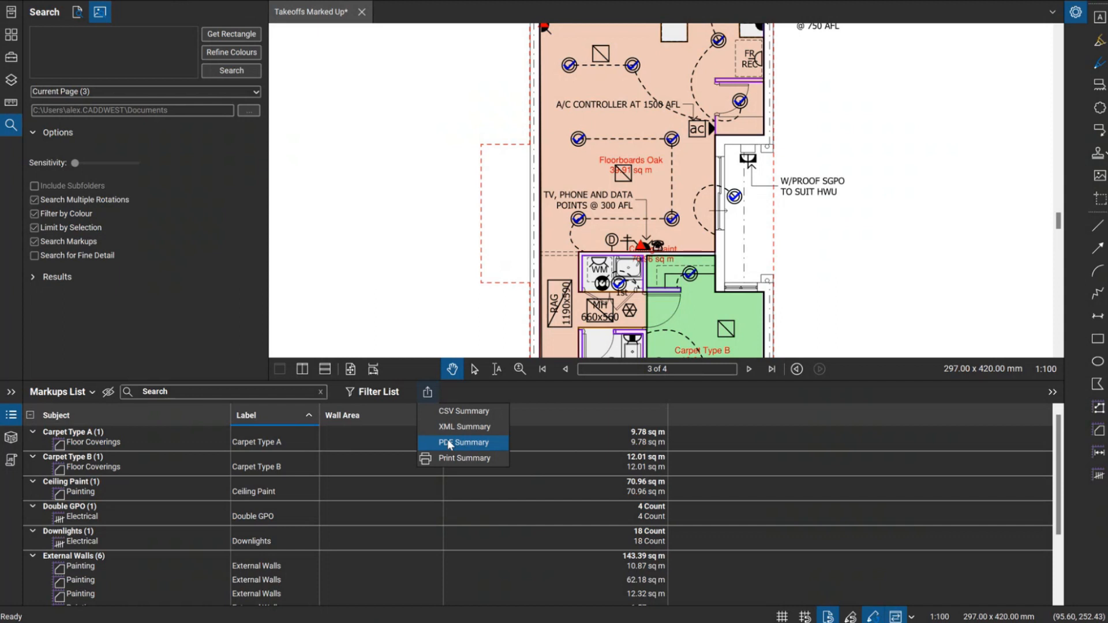
left_click(452, 411)
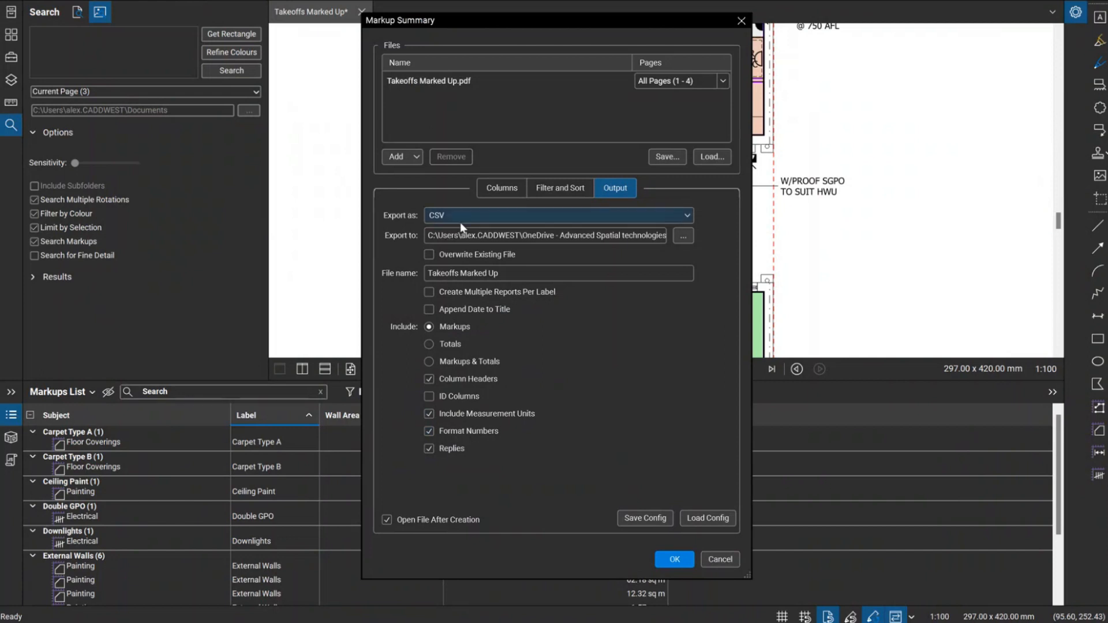
left_click(500, 188)
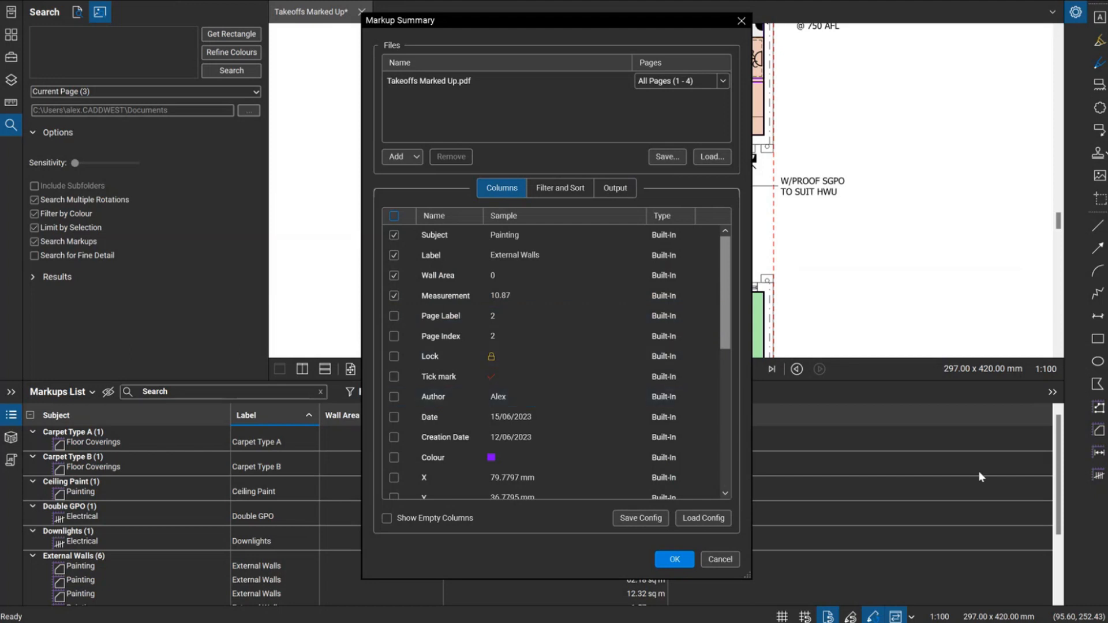
scroll(454, 361, "down", 2)
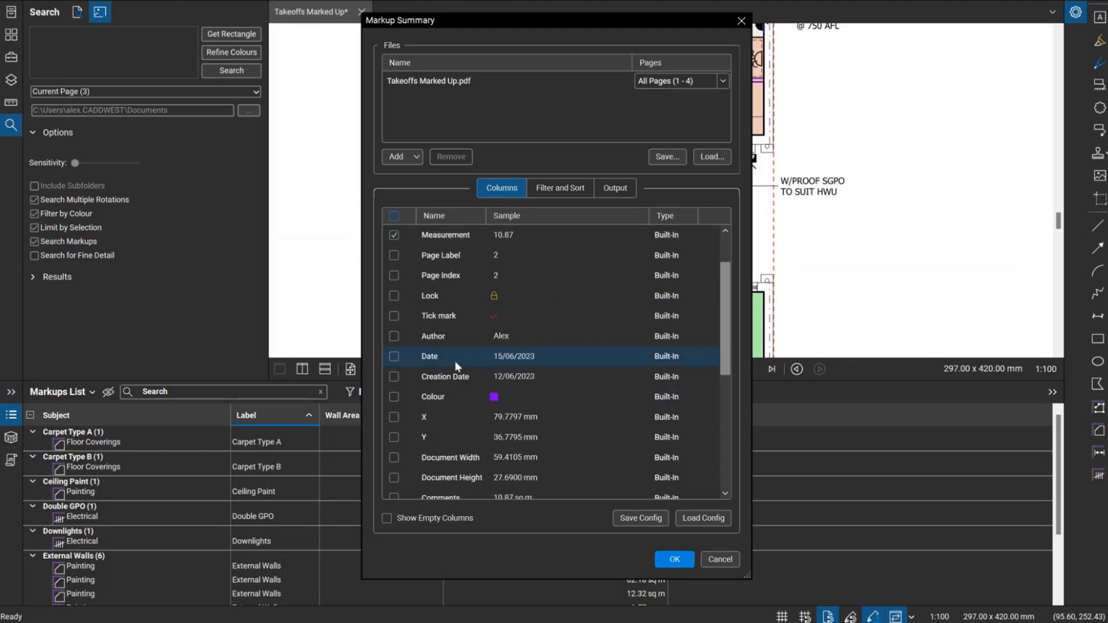
scroll(468, 403, "up", 2)
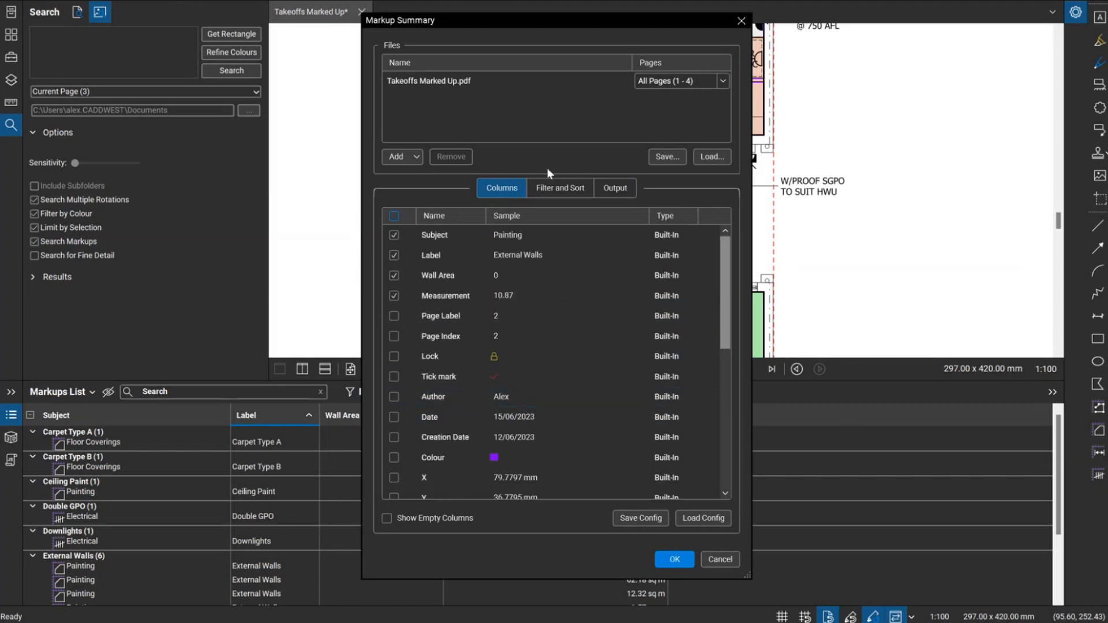
- Review the summary's filter and sort settings, then set the CSV output to include Markups & Totals
left_click(554, 184)
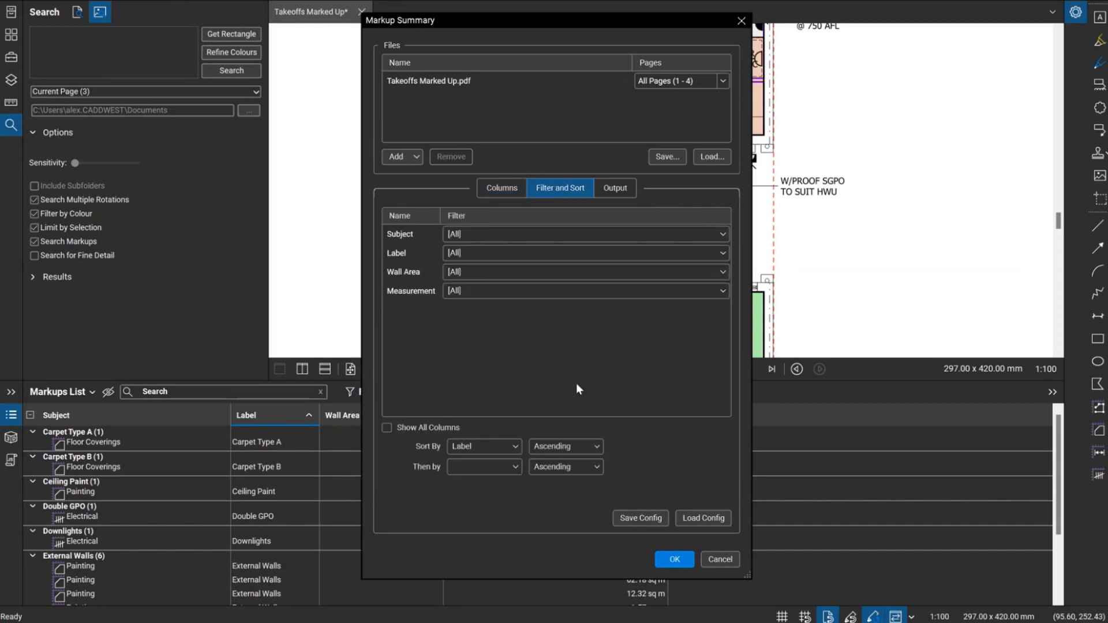
left_click(613, 191)
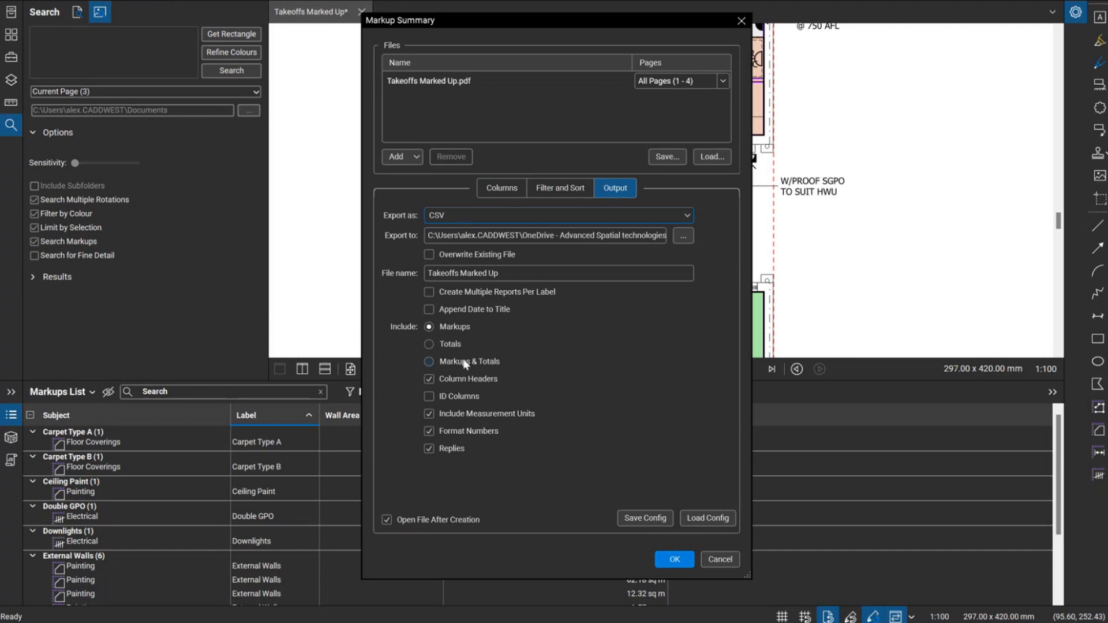
left_click_drag(455, 30, 287, 21)
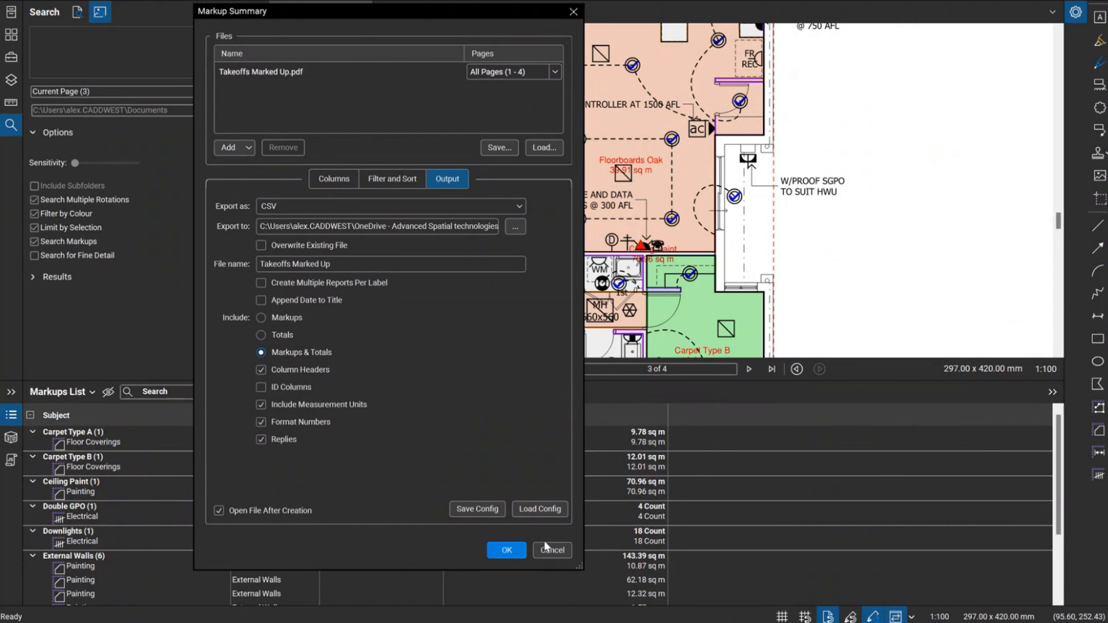
- Set the export location to the Takeoffs 15th June 23 folder under Webinars > 2023
left_click(495, 549)
left_click(295, 226)
left_click_drag(442, 226, 581, 238)
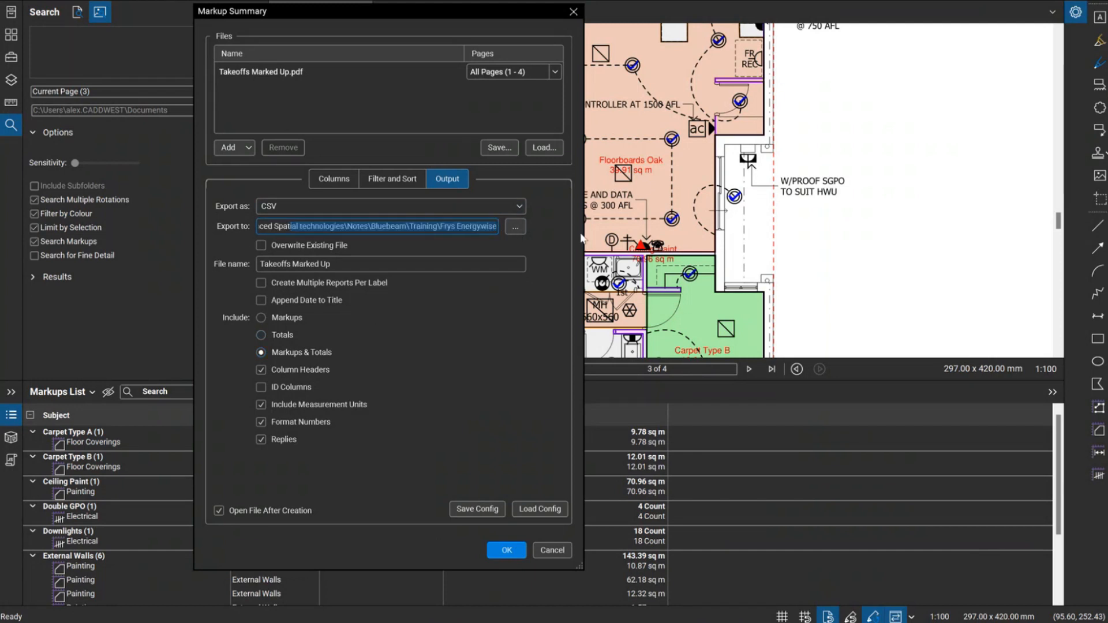
left_click(515, 226)
left_click(517, 229)
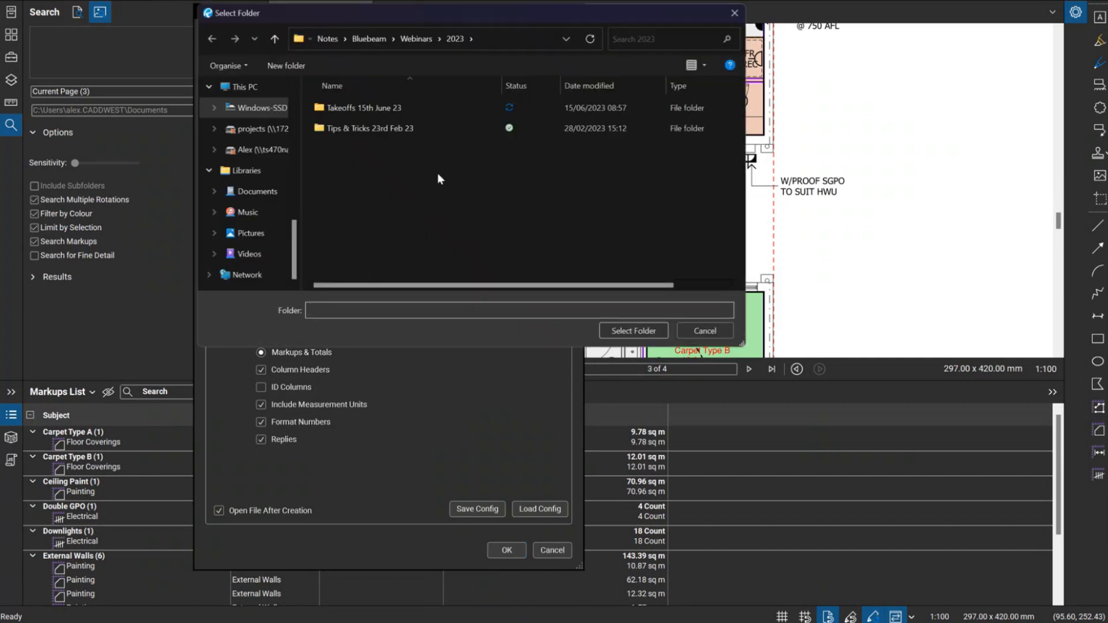
double_click(385, 106)
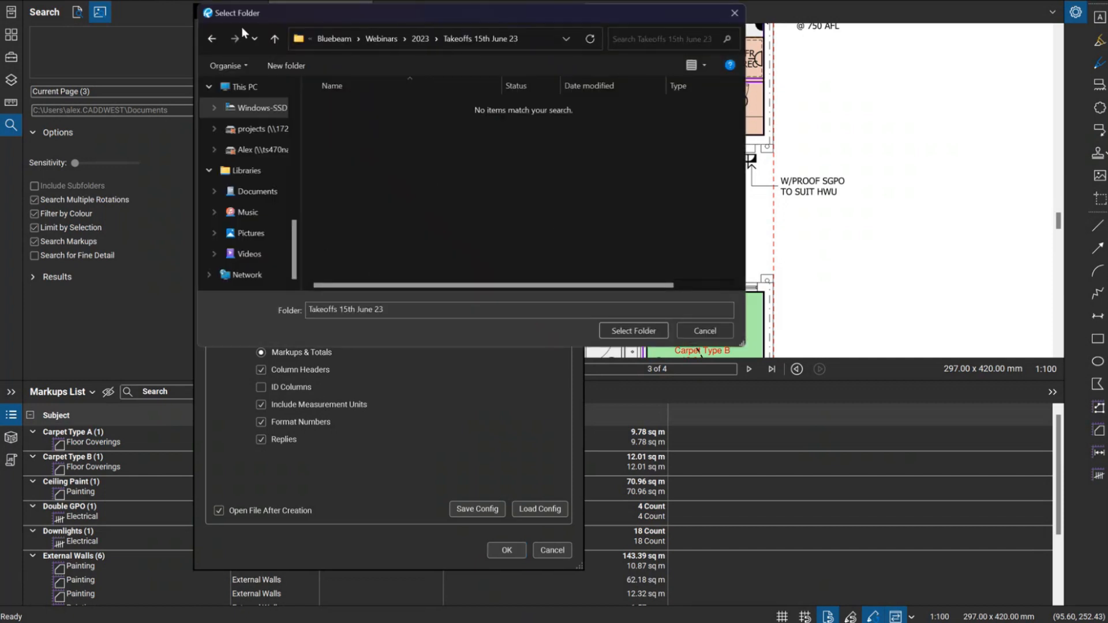
left_click(623, 329)
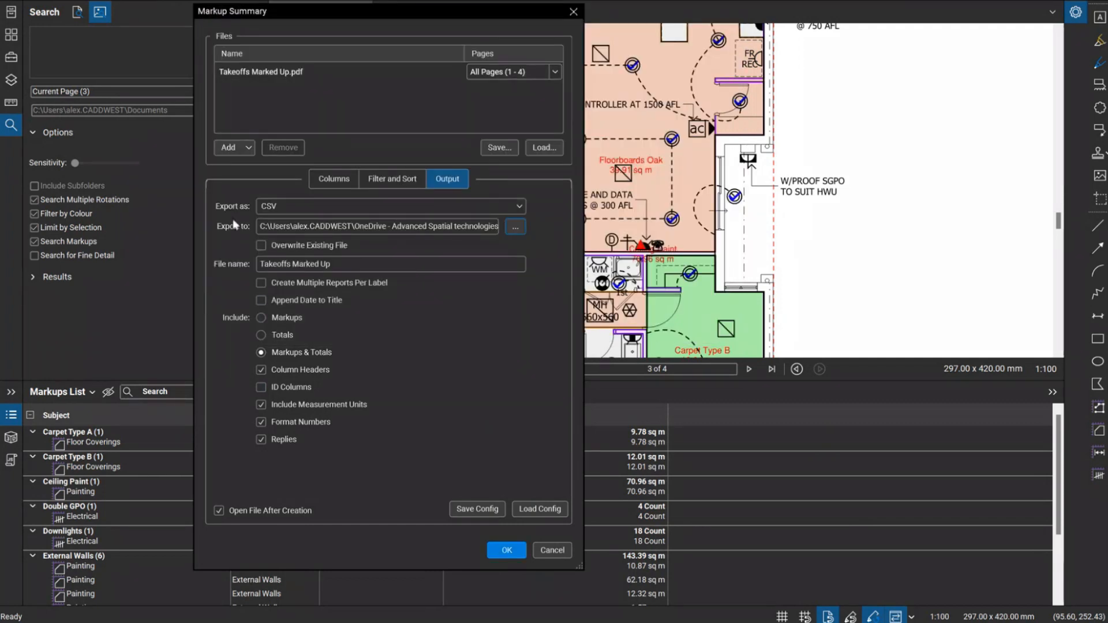
- Keep the file name Takeoffs Marked Up and create the CSV summary, opening it in Excel
left_click(355, 264)
left_click_drag(350, 12, 409, 57)
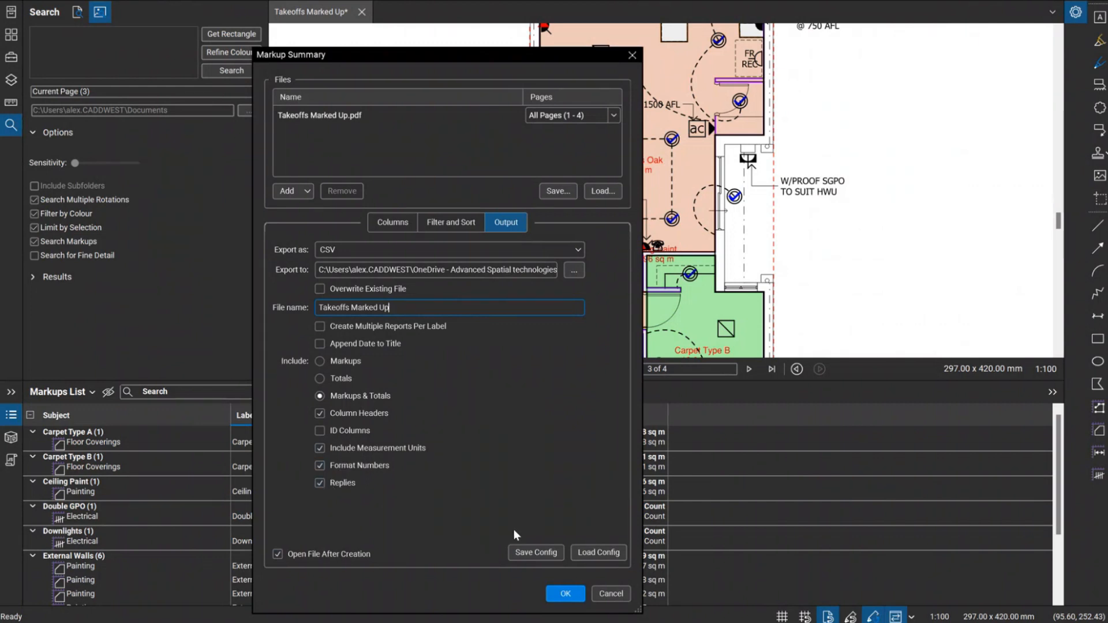
left_click(565, 593)
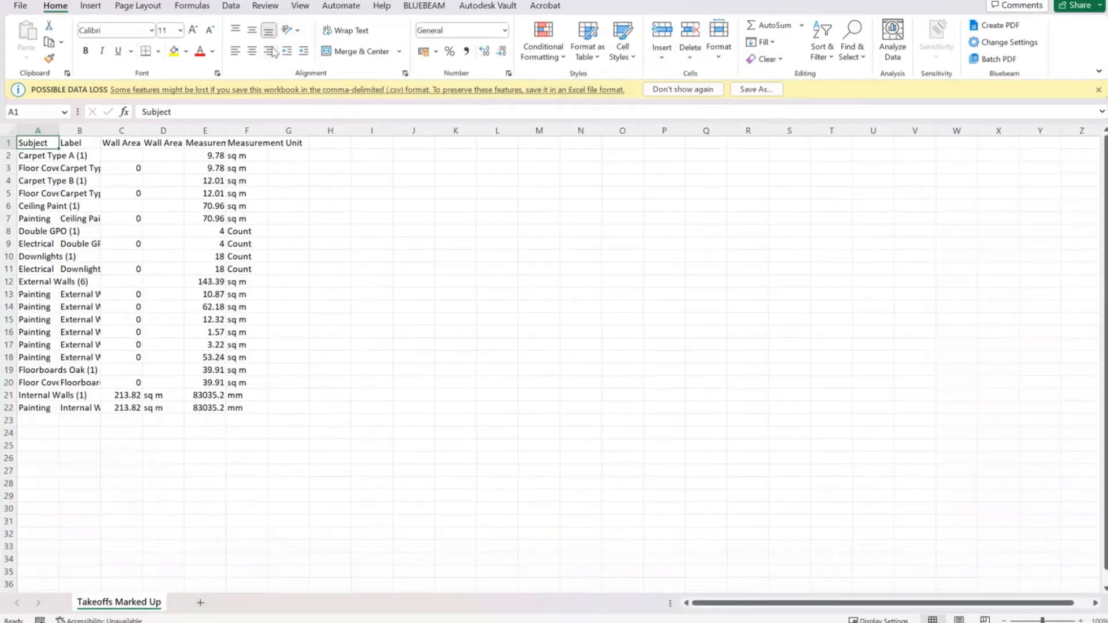
- Widen the Subject and Label columns of the exported sheet to fit their contents
left_click(454, 270)
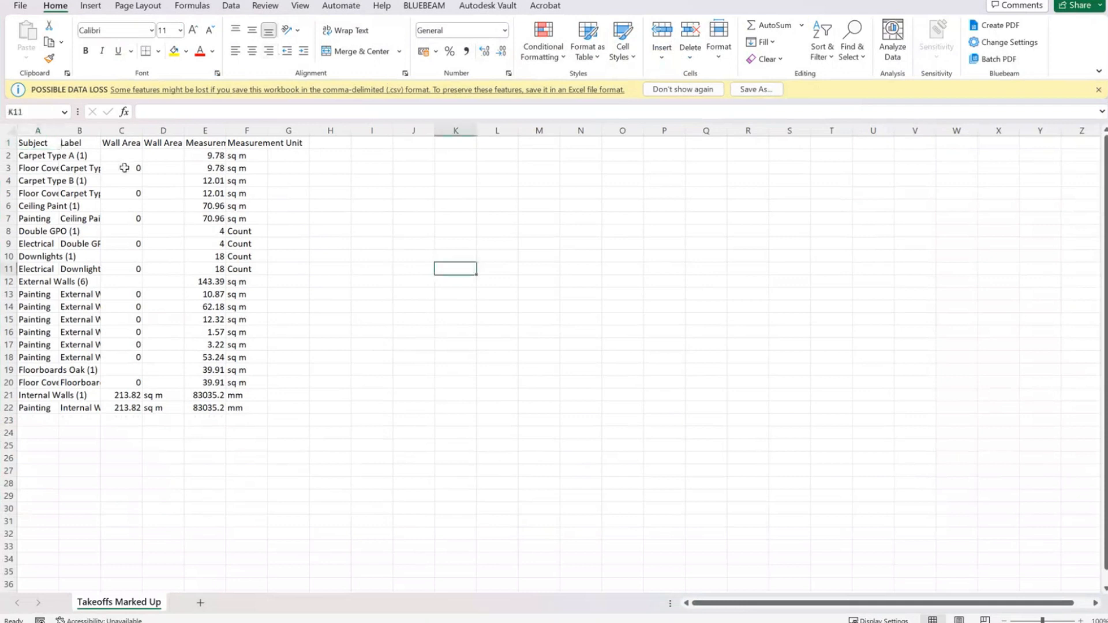
double_click(141, 131)
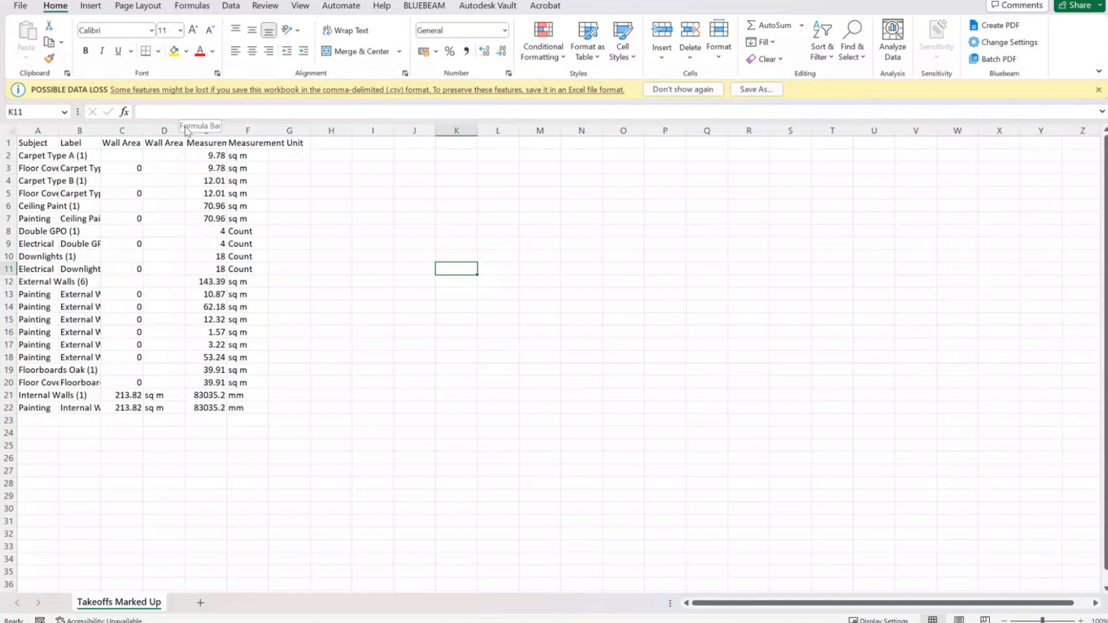
key("Up")
key("Up")
key("Up")
key("Up")
key("Up")
key("Up")
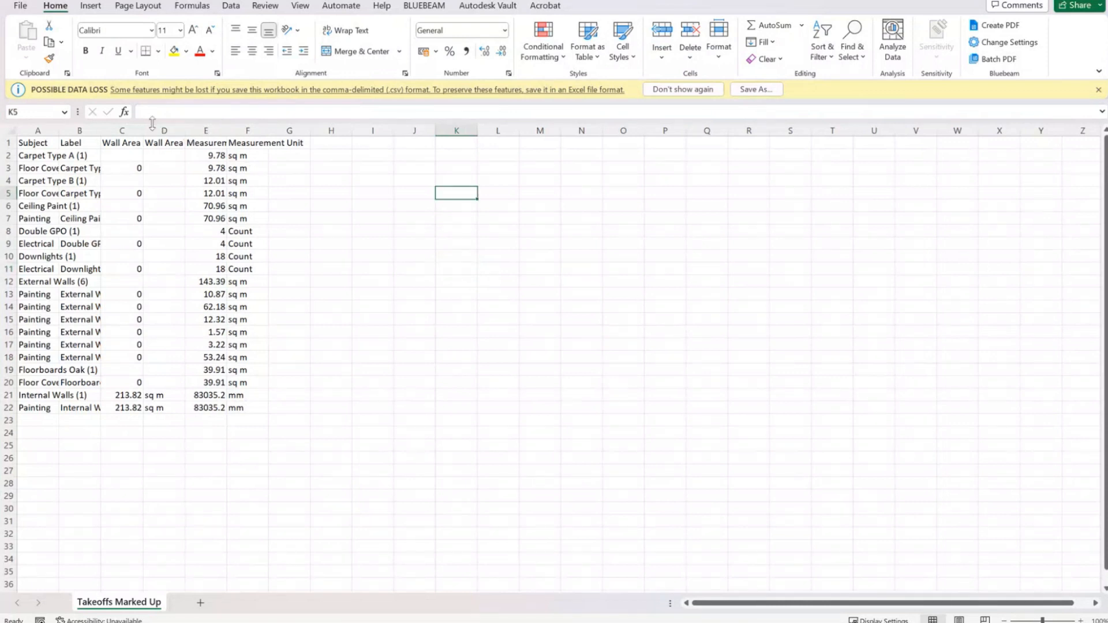
double_click(59, 129)
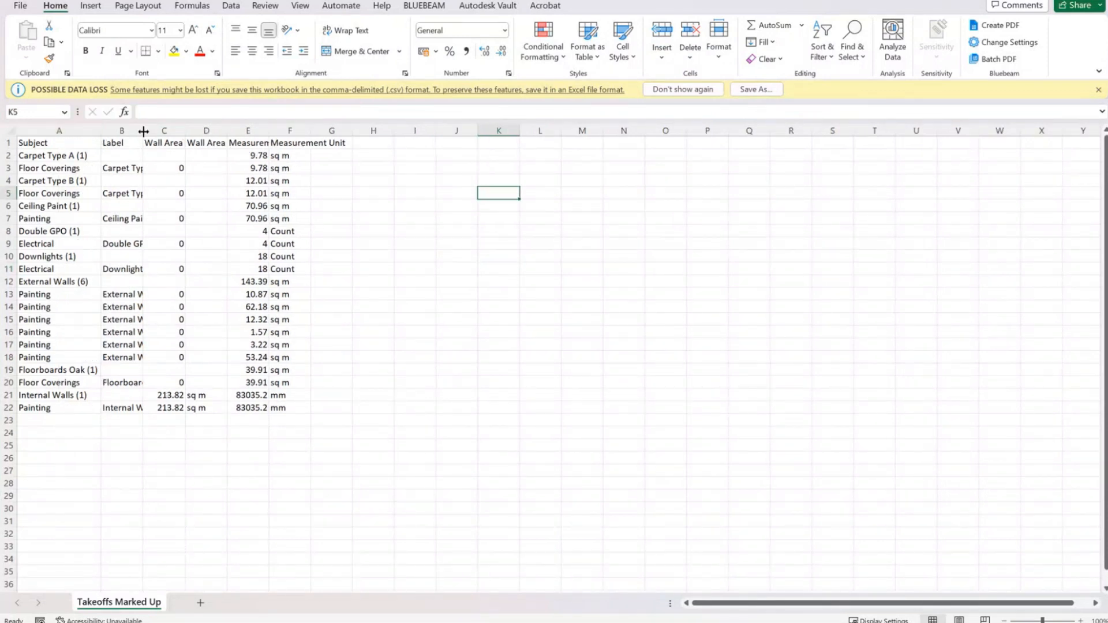
double_click(143, 131)
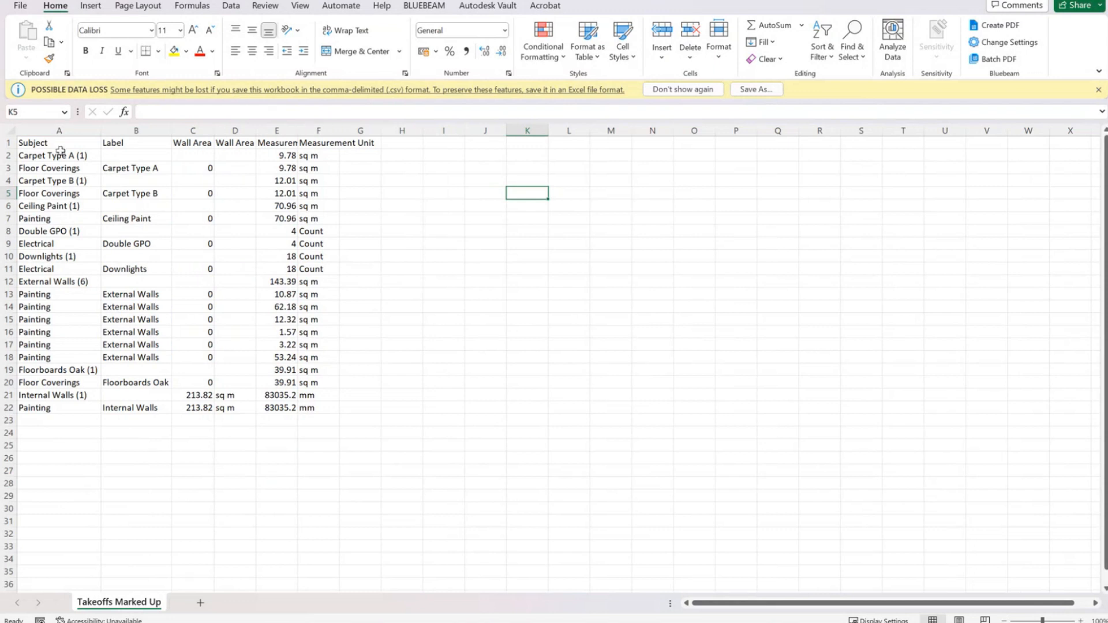
- Examine the total rows and individual markup rows for the carpet types and External Walls
left_click(8, 155)
left_click(94, 155)
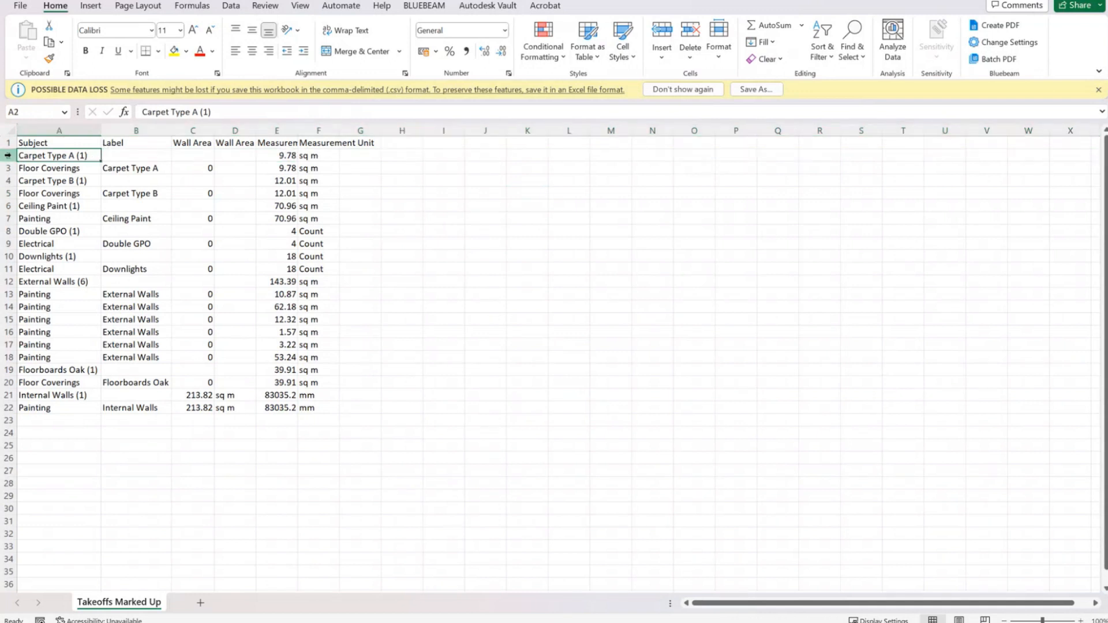
left_click(8, 155)
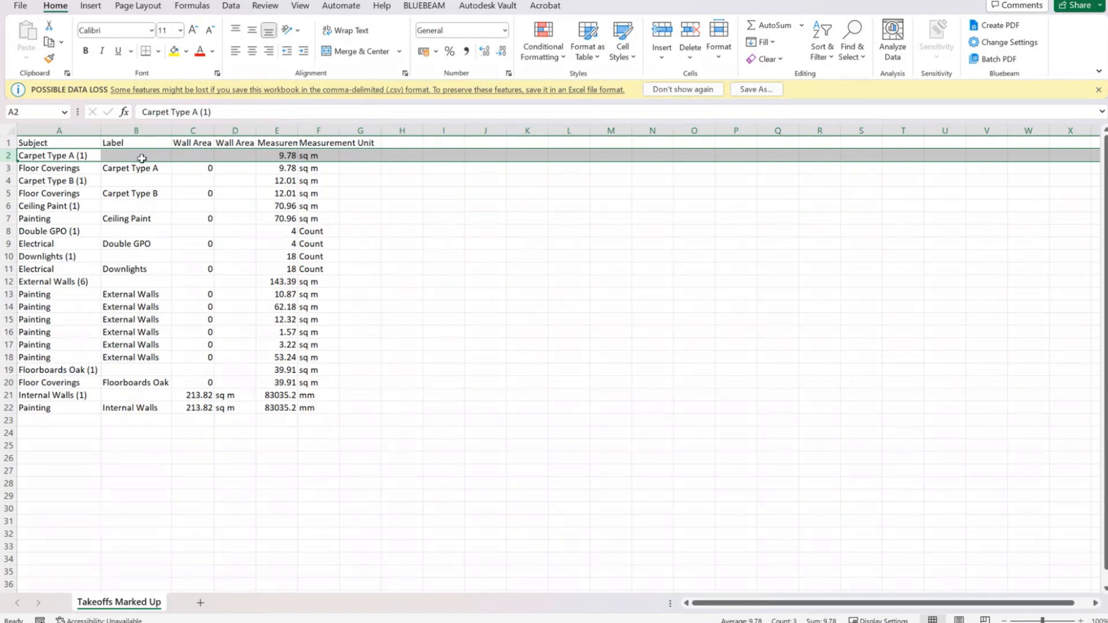
left_click(8, 168)
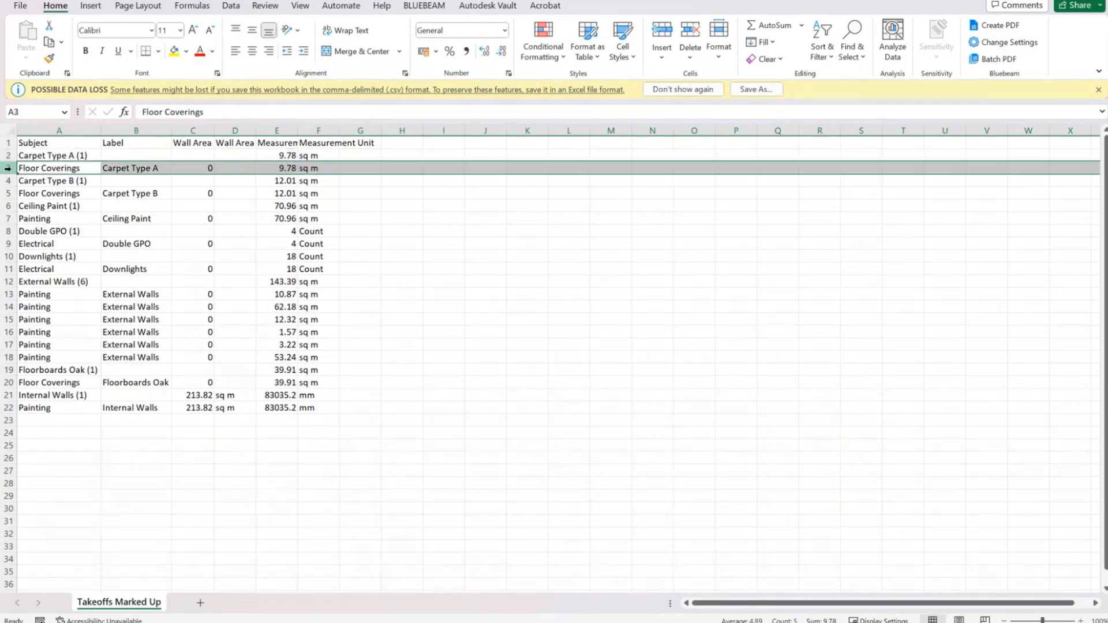
left_click(8, 180)
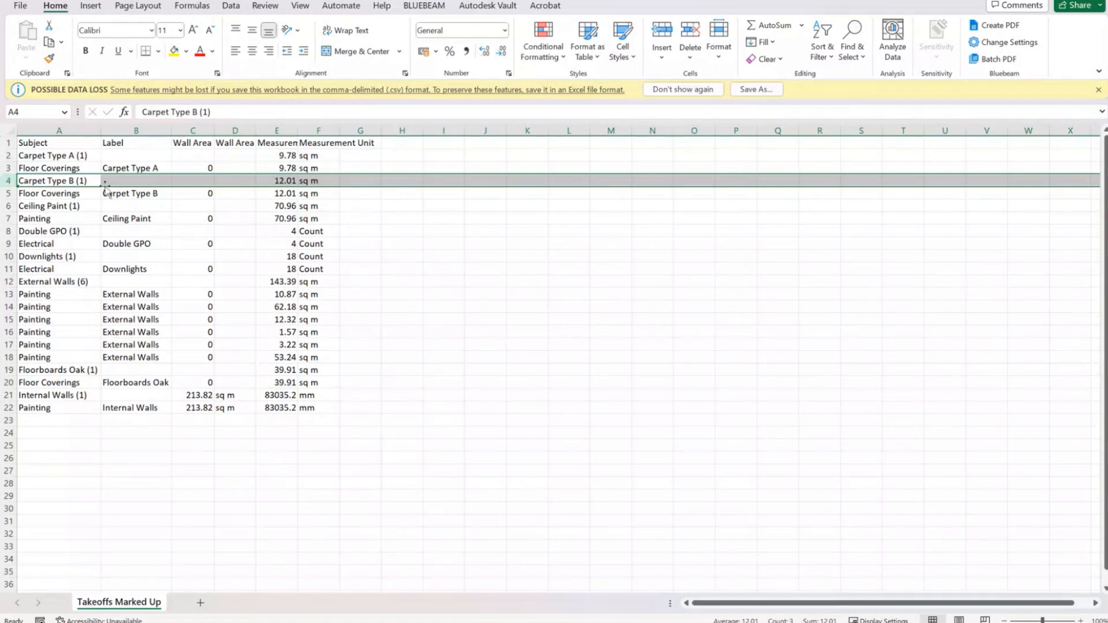
left_click(4, 283)
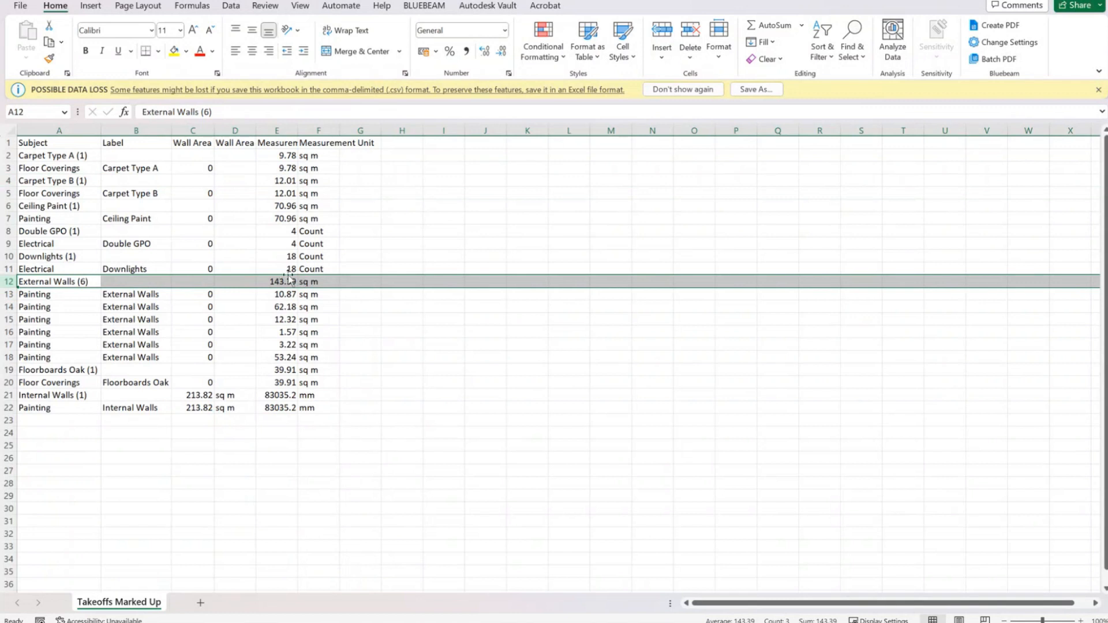
left_click_drag(9, 295, 11, 356)
left_click(436, 332)
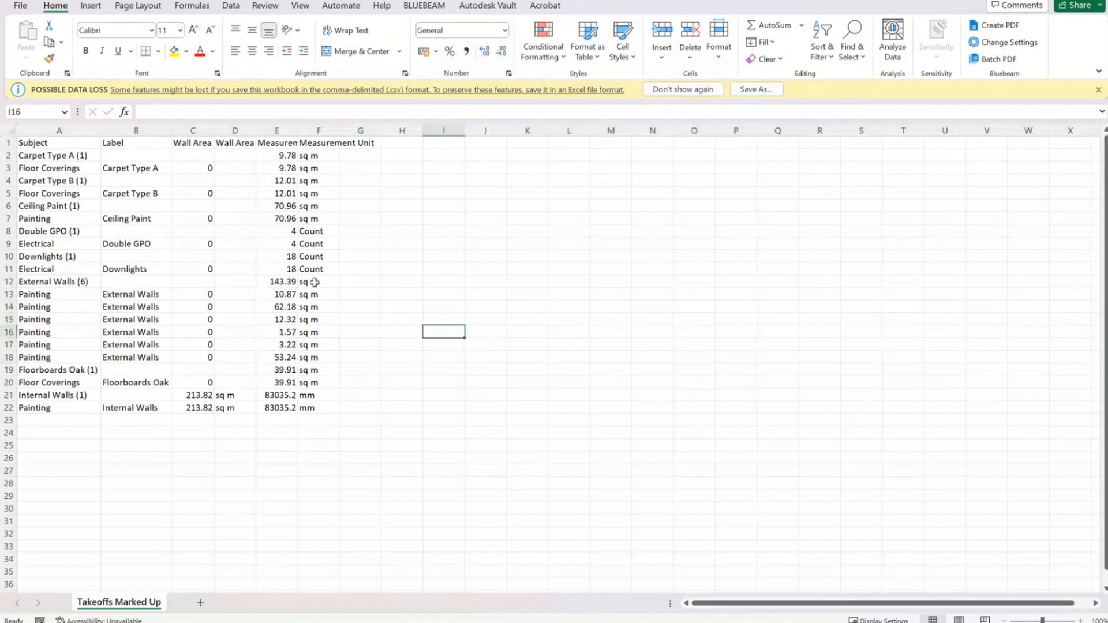
left_click(289, 293)
left_click(284, 281)
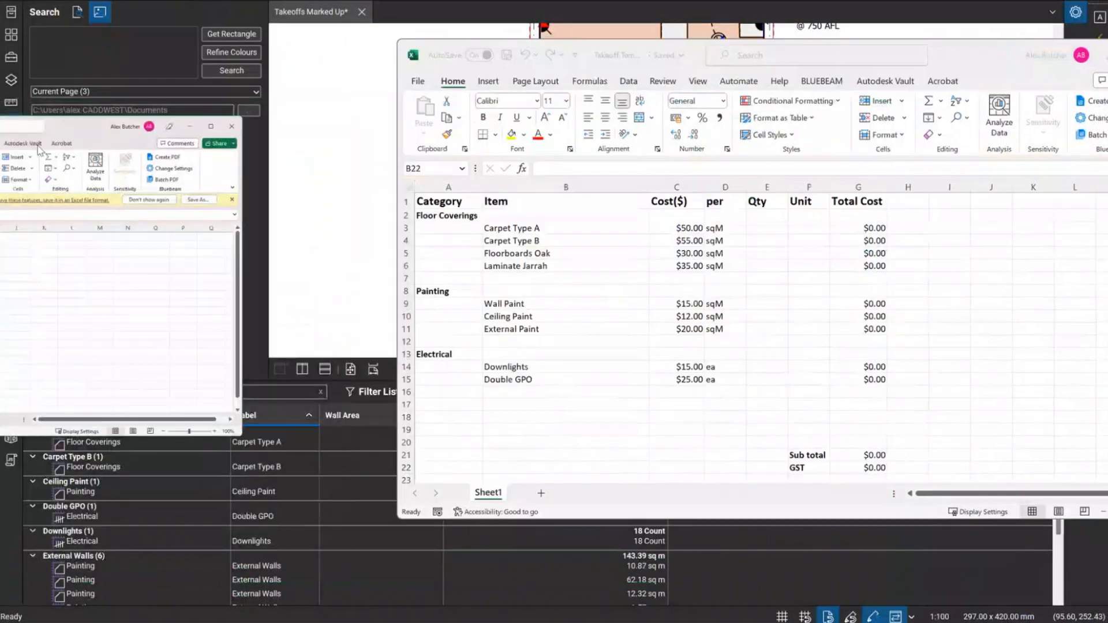
- Arrange the CSV and the Takeoff Template workbook side by side, and copy Carpet Type A's 9.78 sq m into the template's Qty and Unit cells
left_click_drag(38, 146, 0, 149)
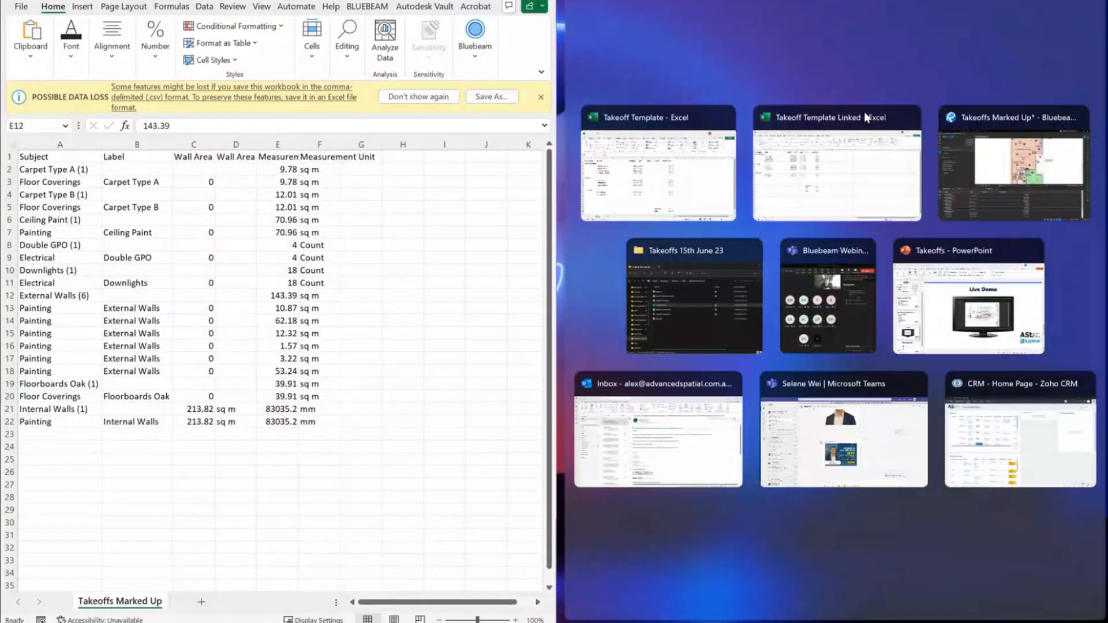
left_click(654, 143)
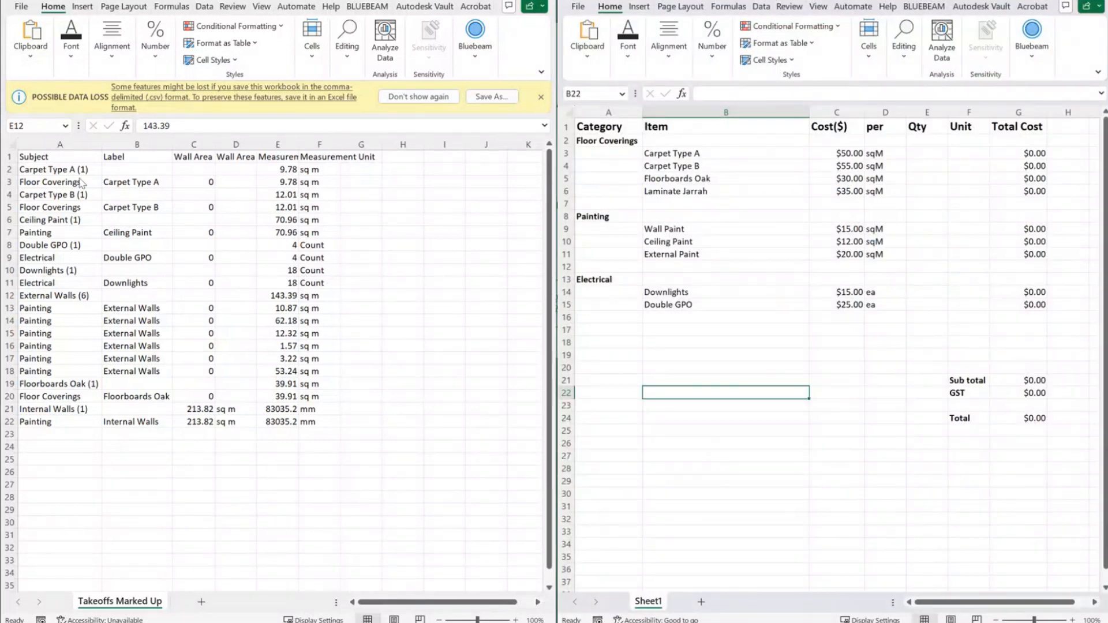
left_click(280, 182)
key("ctrl+c")
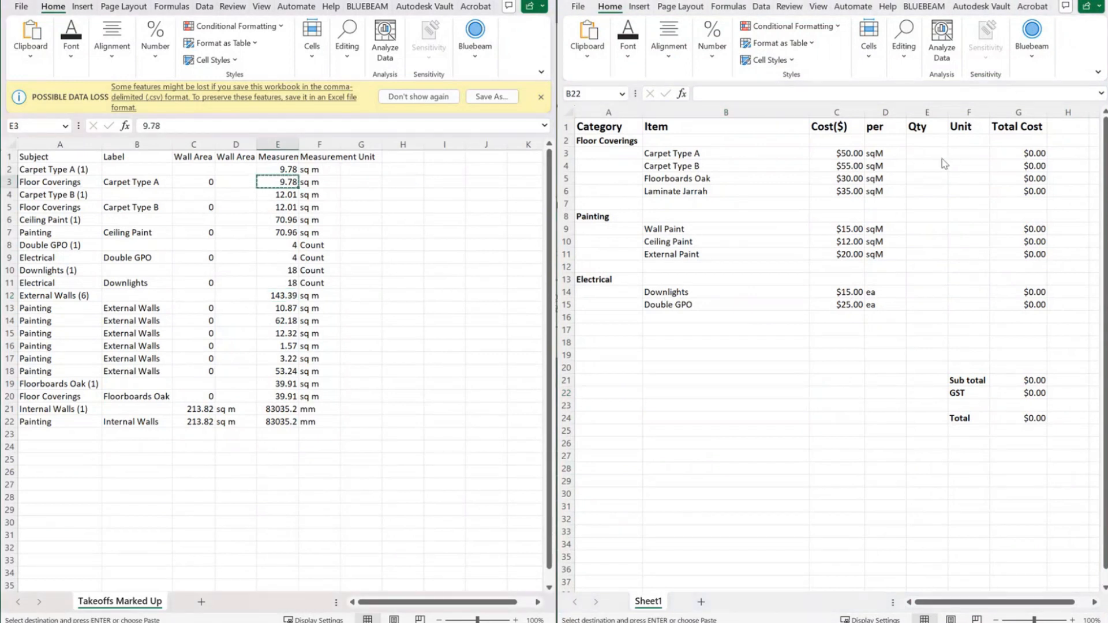
left_click(922, 153)
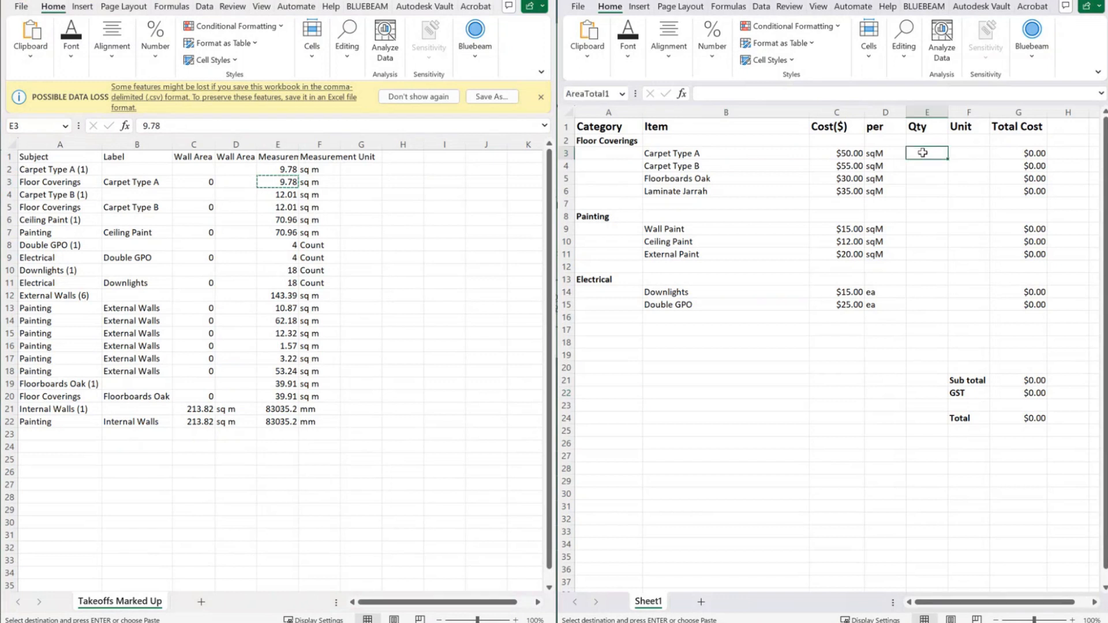
left_click(316, 182)
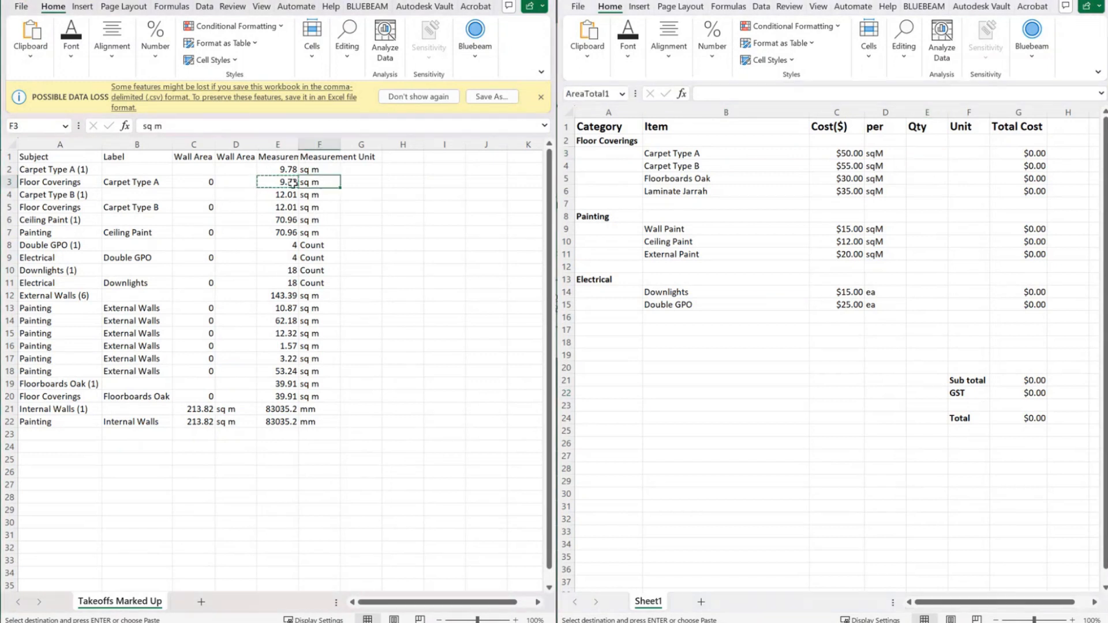
left_click(294, 184, "shift")
key("ctrl+c")
left_click(921, 153)
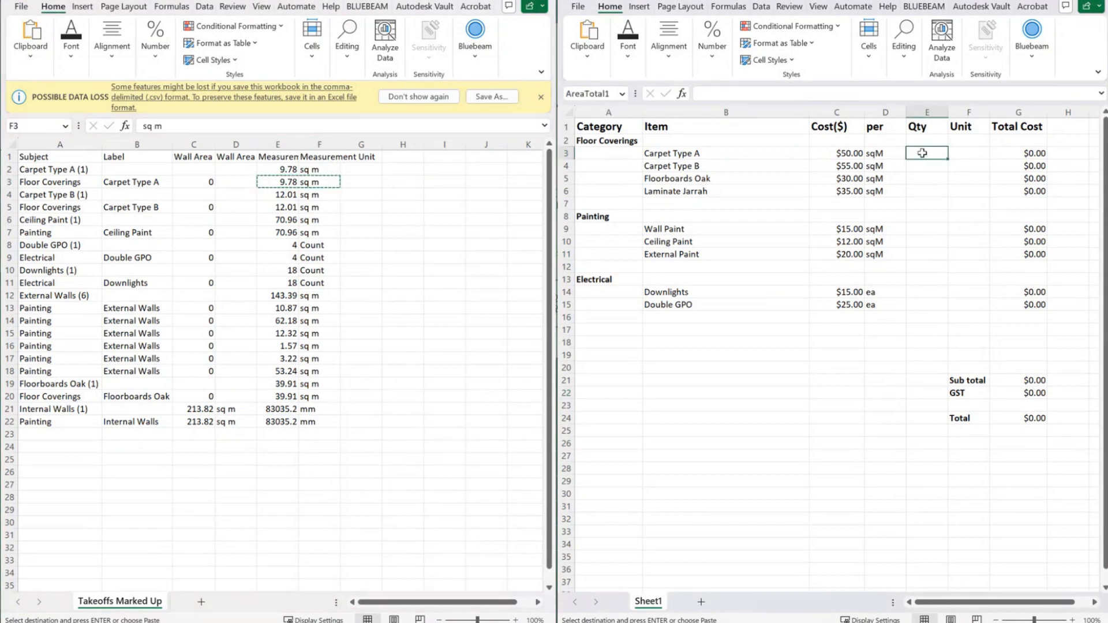
key("ctrl+v")
left_click(929, 215)
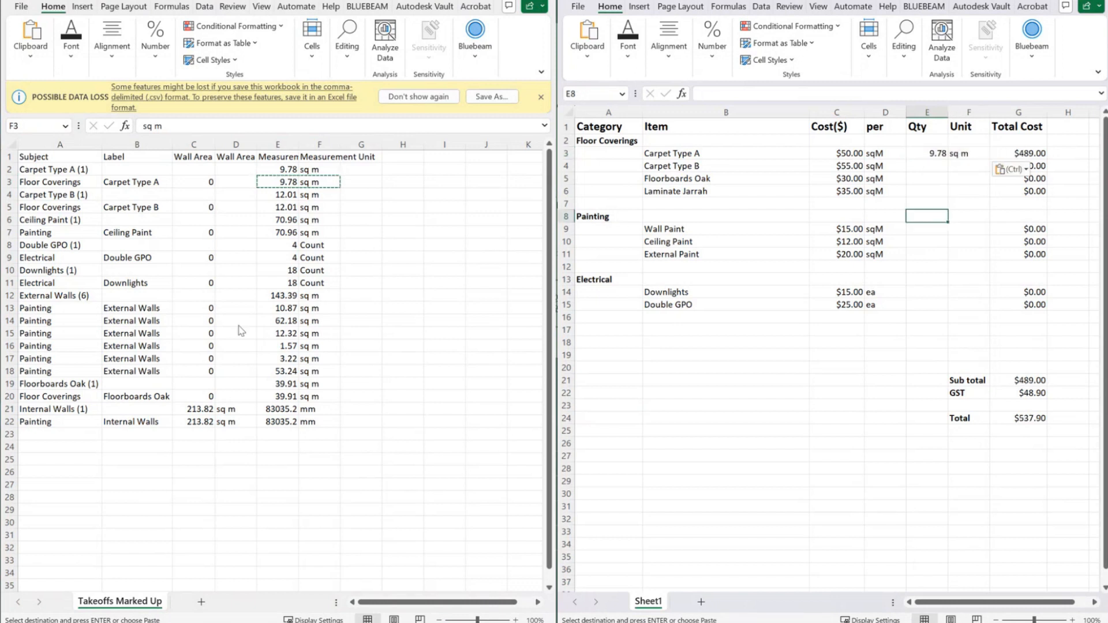
- Copy the External Walls total of 143.39 sq m into the template's Qty and Unit cells for External Paint
left_click(289, 296)
left_click(309, 296)
left_click(279, 296, "shift")
key("ctrl+c")
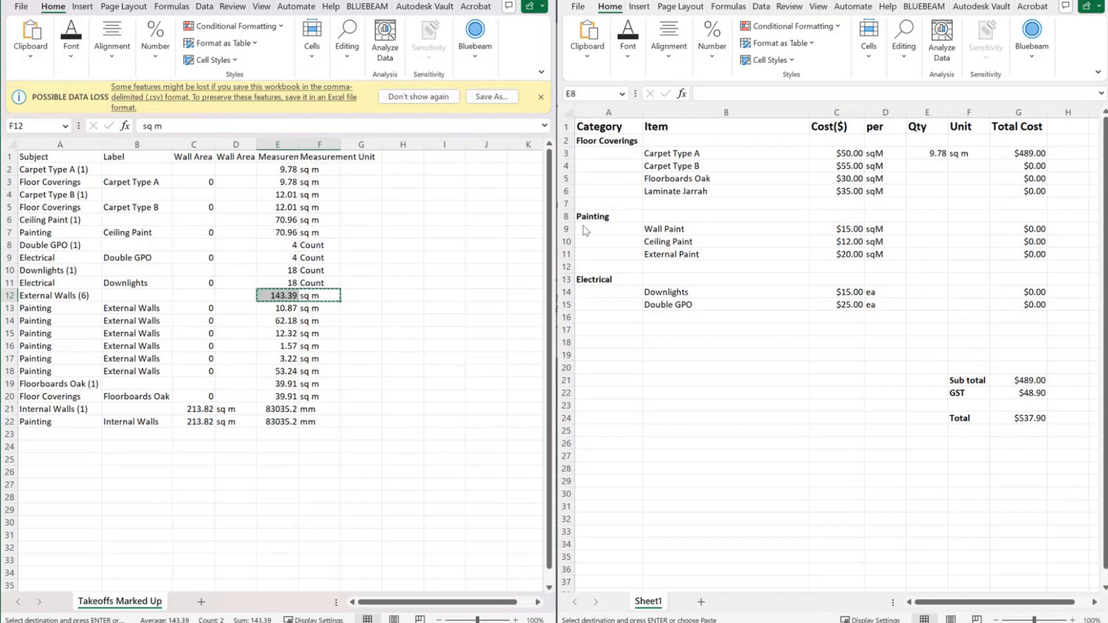
left_click(946, 257)
left_click(929, 255)
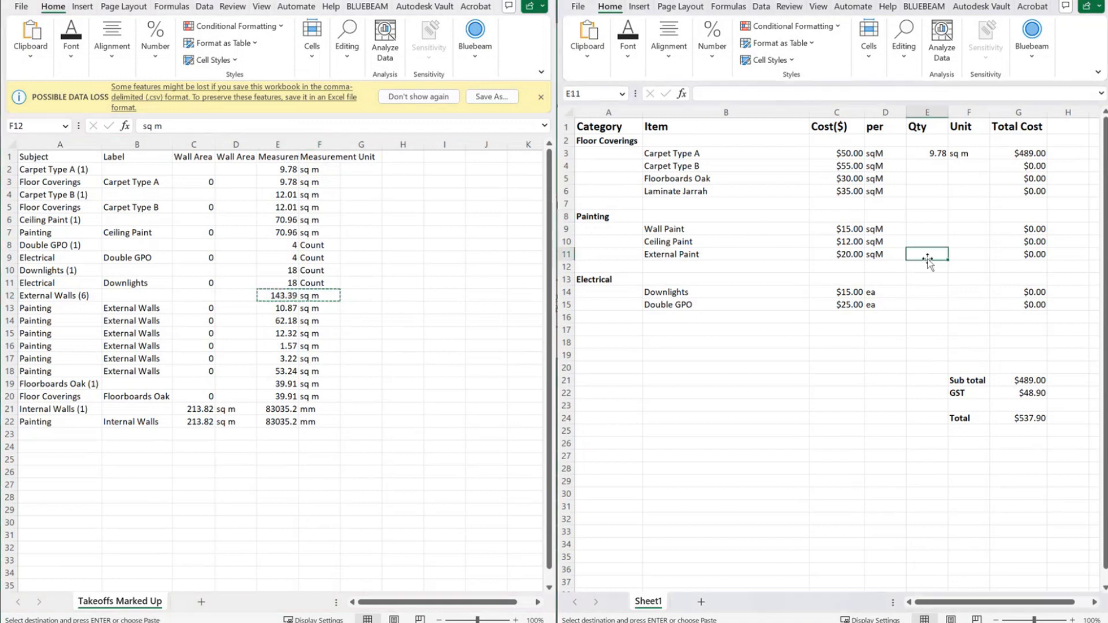
key("ctrl+v")
left_click(837, 392)
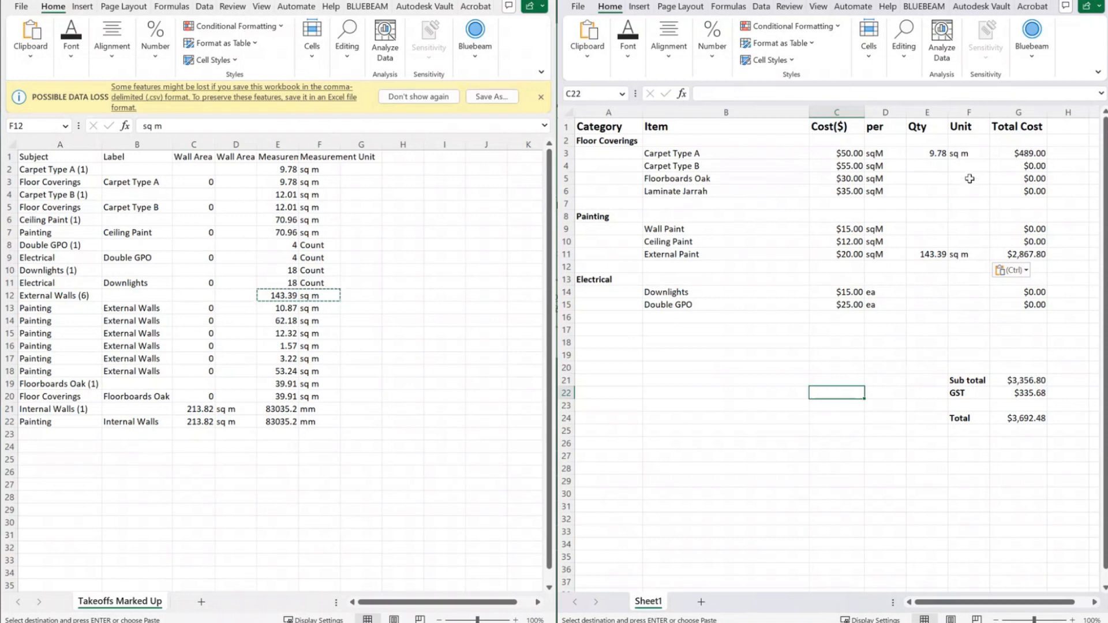
- Dismiss the possible data loss notice in the CSV workbook and point out the first External Walls measurement
left_click(154, 480)
left_click(541, 97)
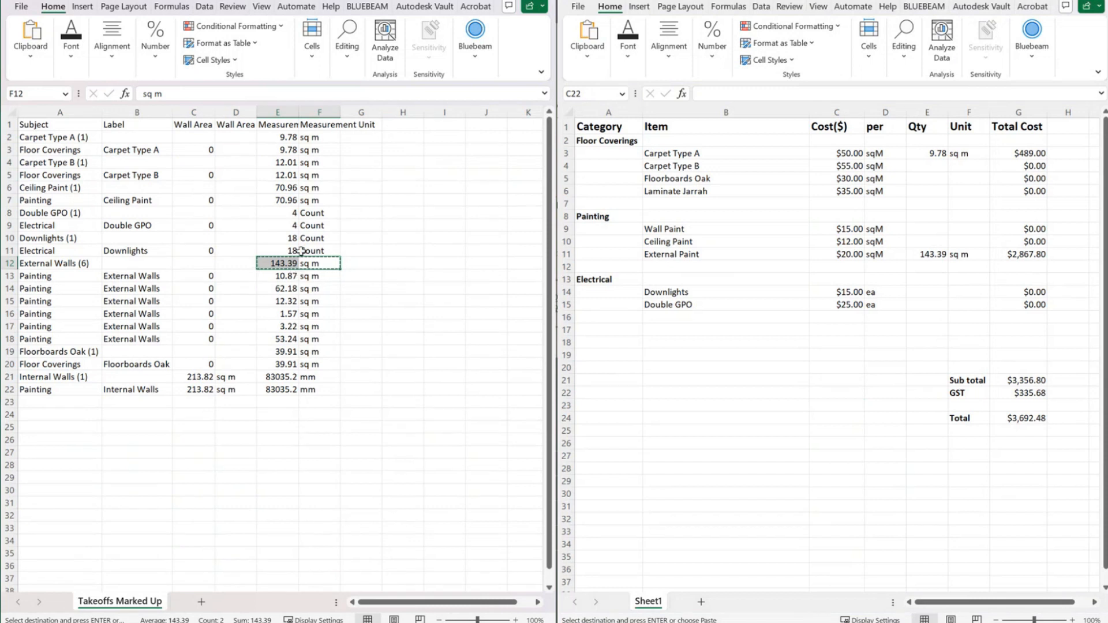
left_click_drag(287, 272, 323, 276)
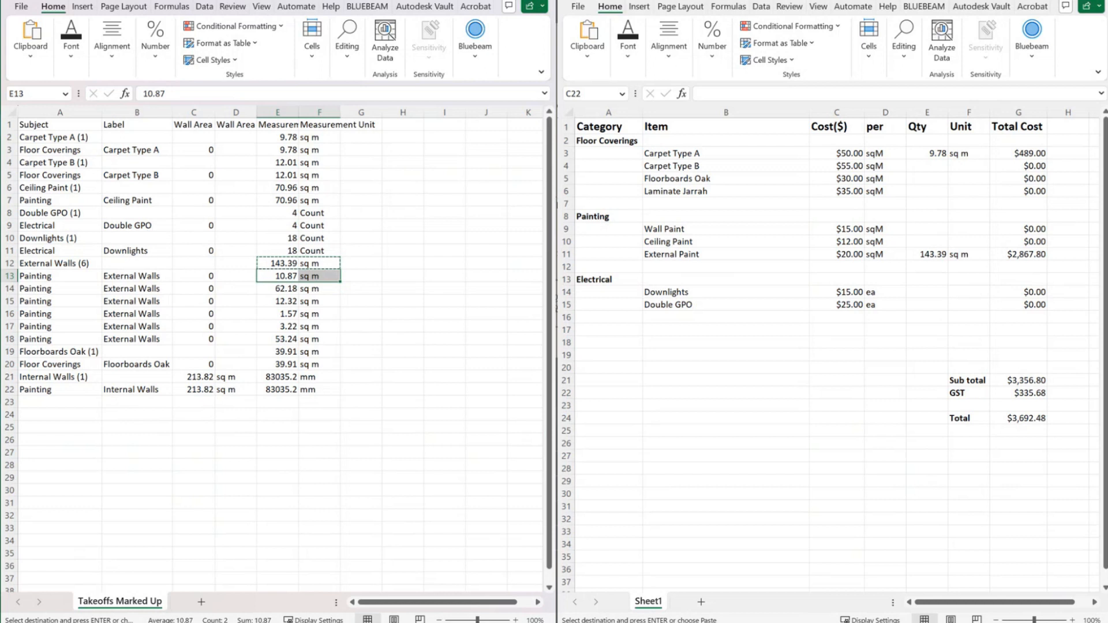
left_click(444, 174)
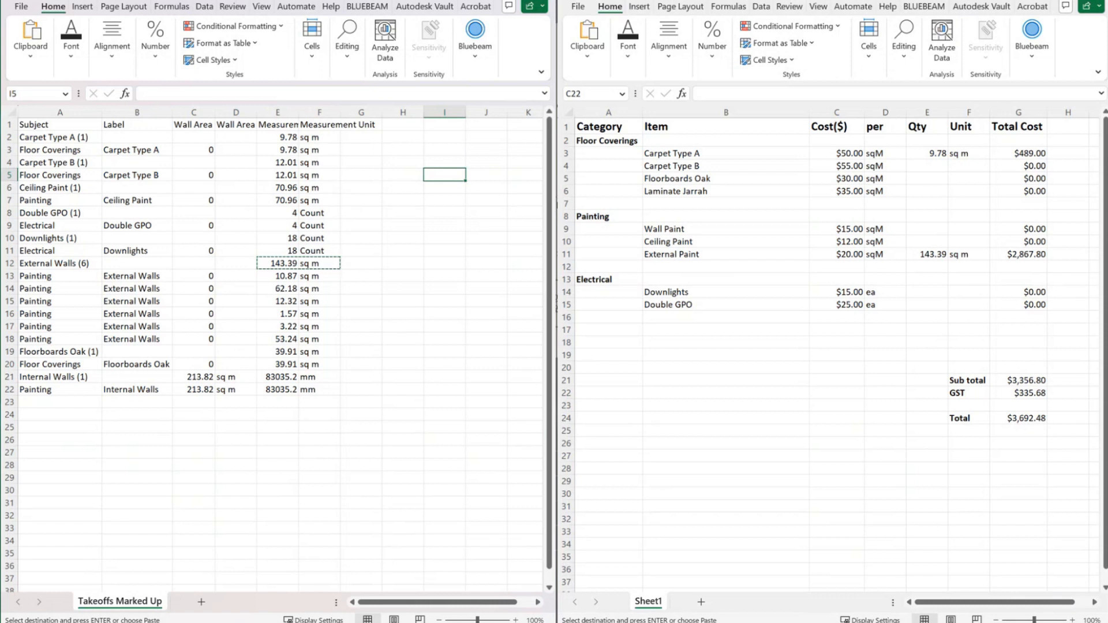
left_click(837, 393)
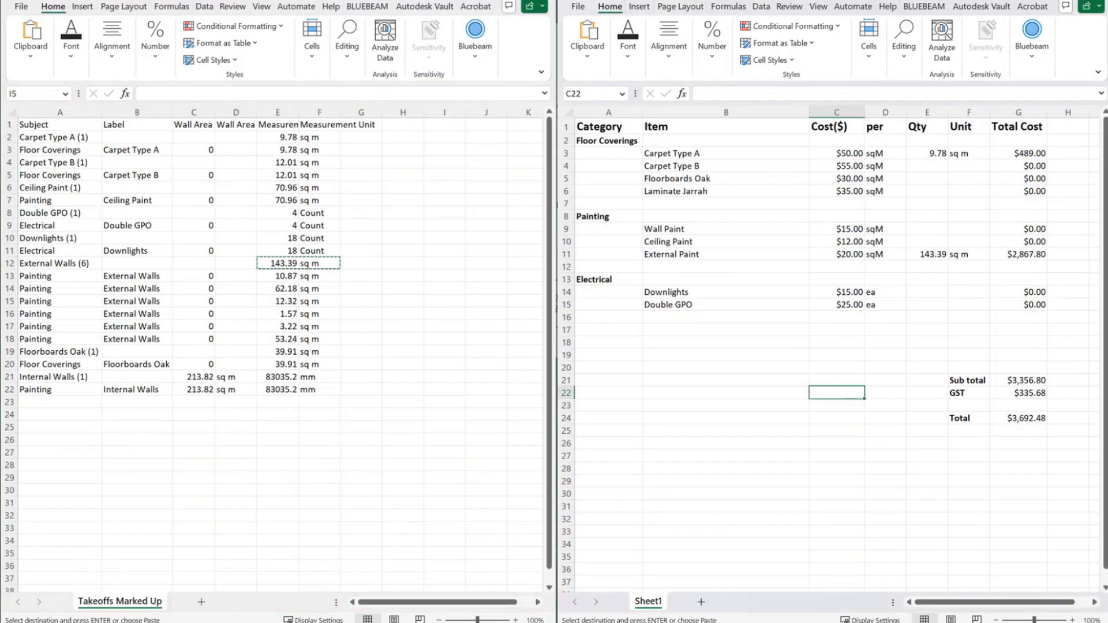
- Select Carpet Type A's Qty cell in the template and close the CSV workbook
left_click(929, 155)
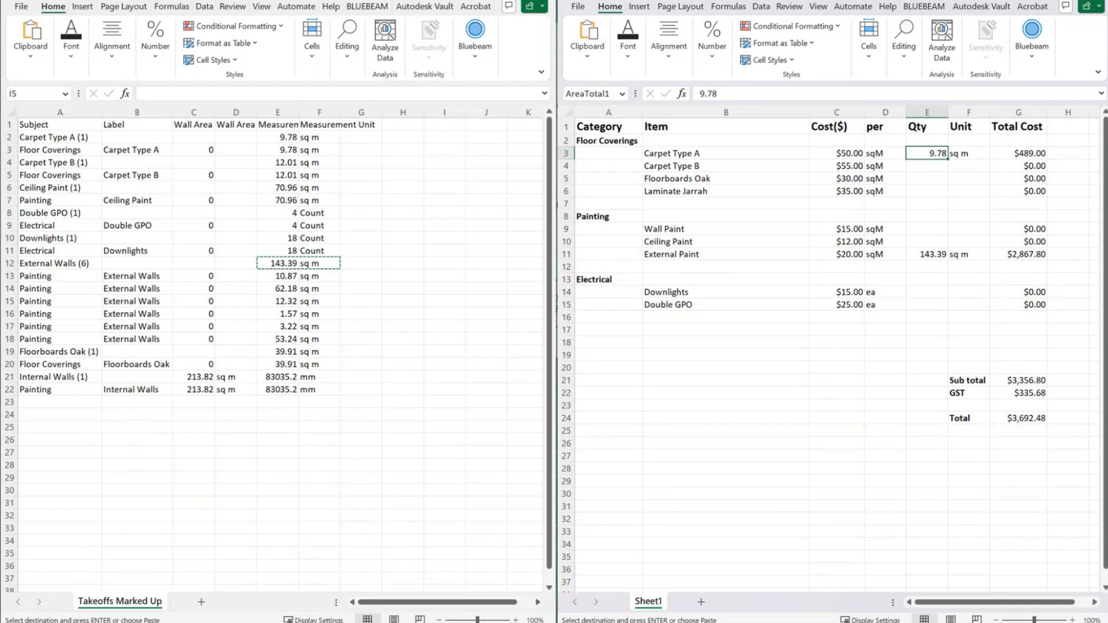
left_click(543, 1)
left_click(575, 321)
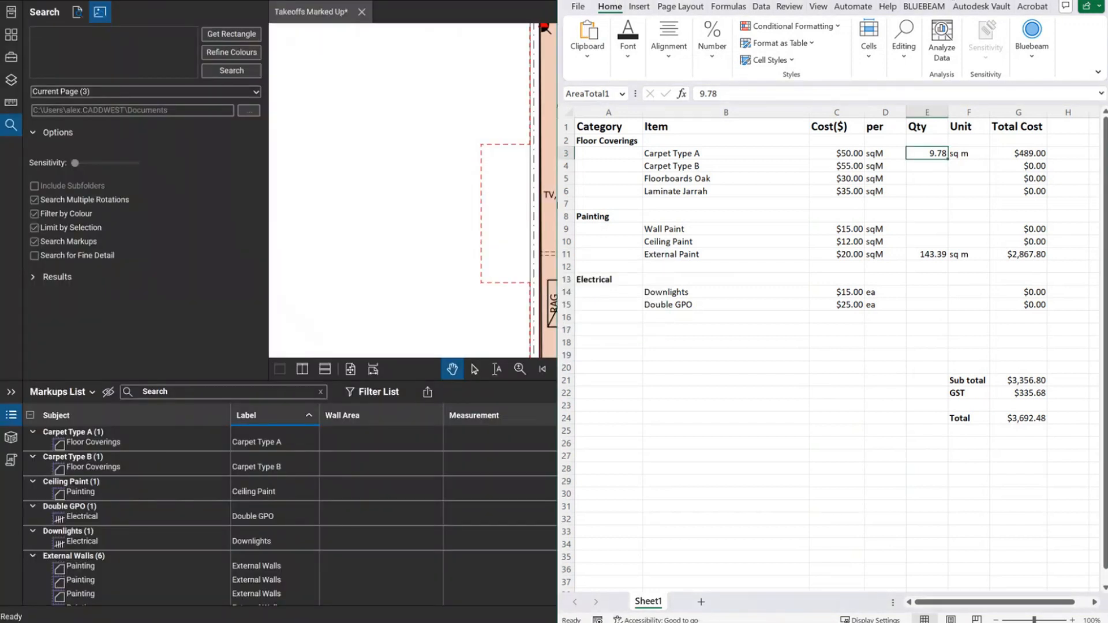
- Bring up the marked-up plan, locate the Carpet Type A markup from the Markups List, and save the Takeoffs Marked Up PDF
left_click(1042, 0)
scroll(750, 121, "down", 2)
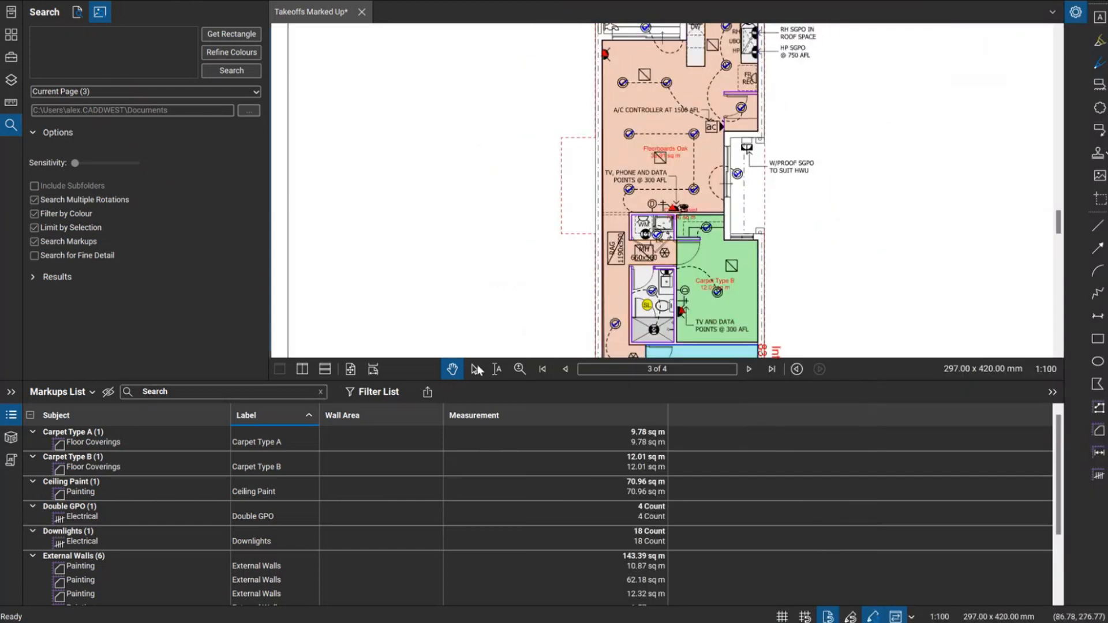
left_click(78, 441)
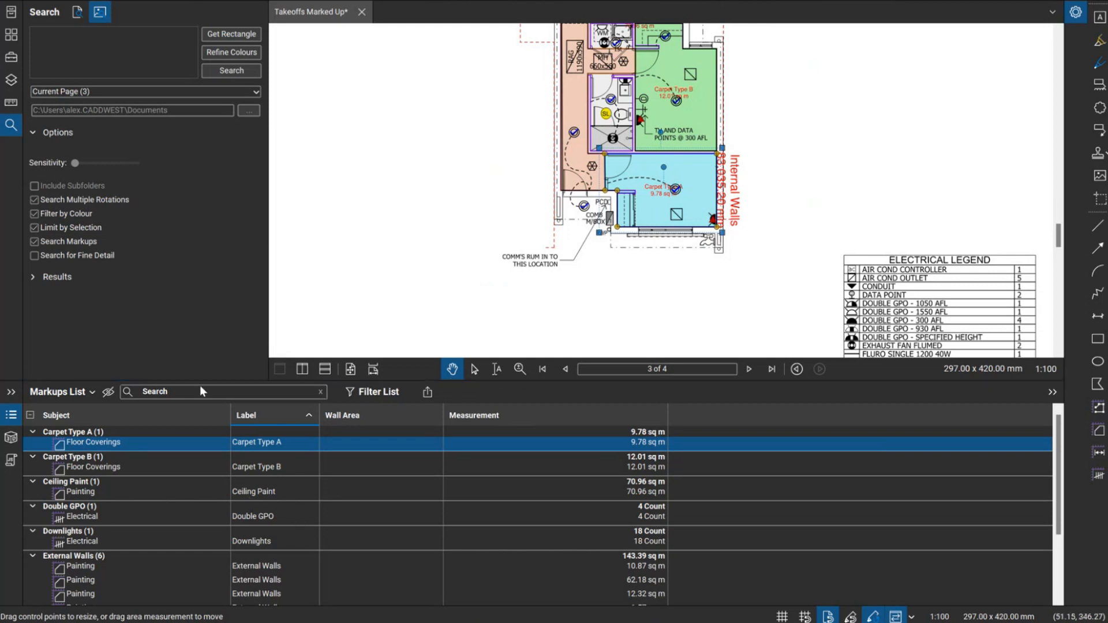
left_click(54, 277)
scroll(813, 156, "down", 3)
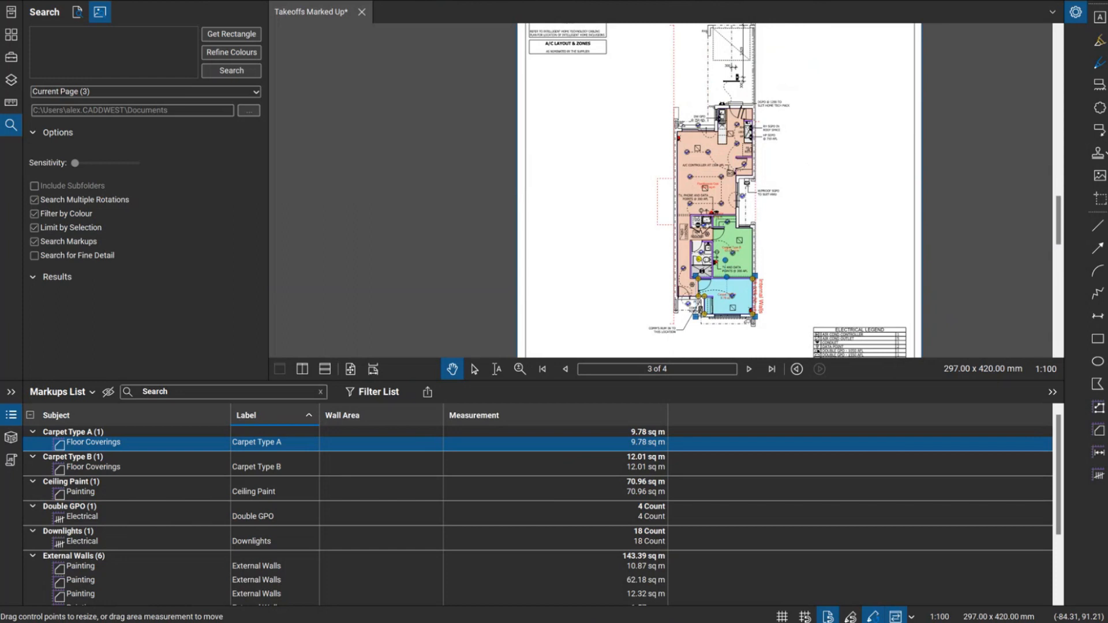
left_click(51, 0)
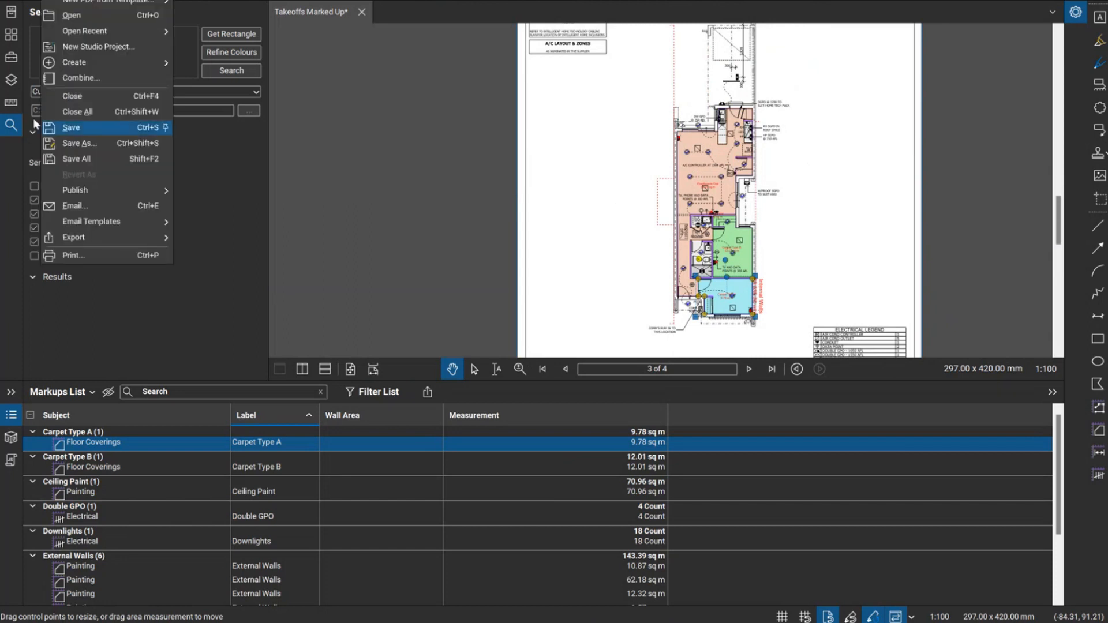
left_click(75, 131)
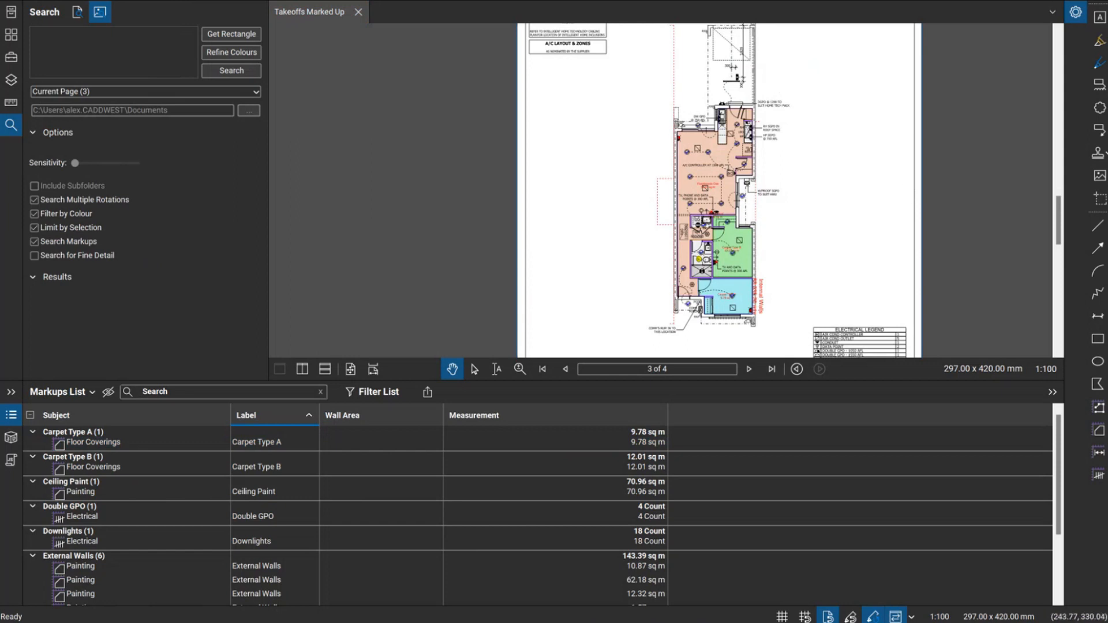
- Switch to the Takeoff Template workbook at full size and clear the Qty and Unit cells for Carpet Type A and External Paint
mouse_move(512, 617)
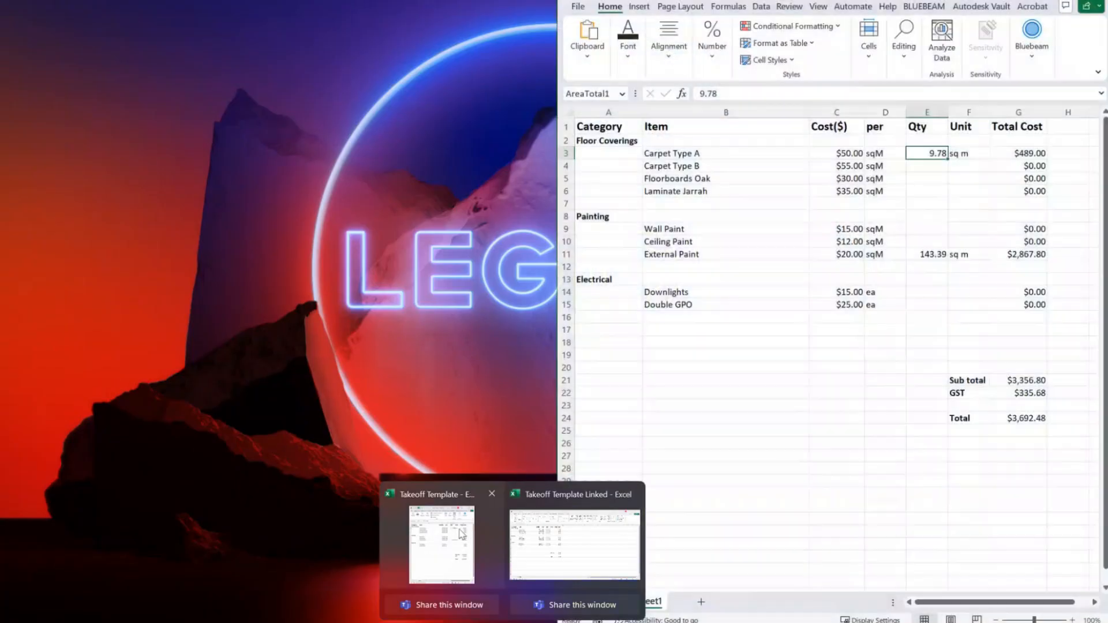
left_click(579, 521)
left_click(1067, 1)
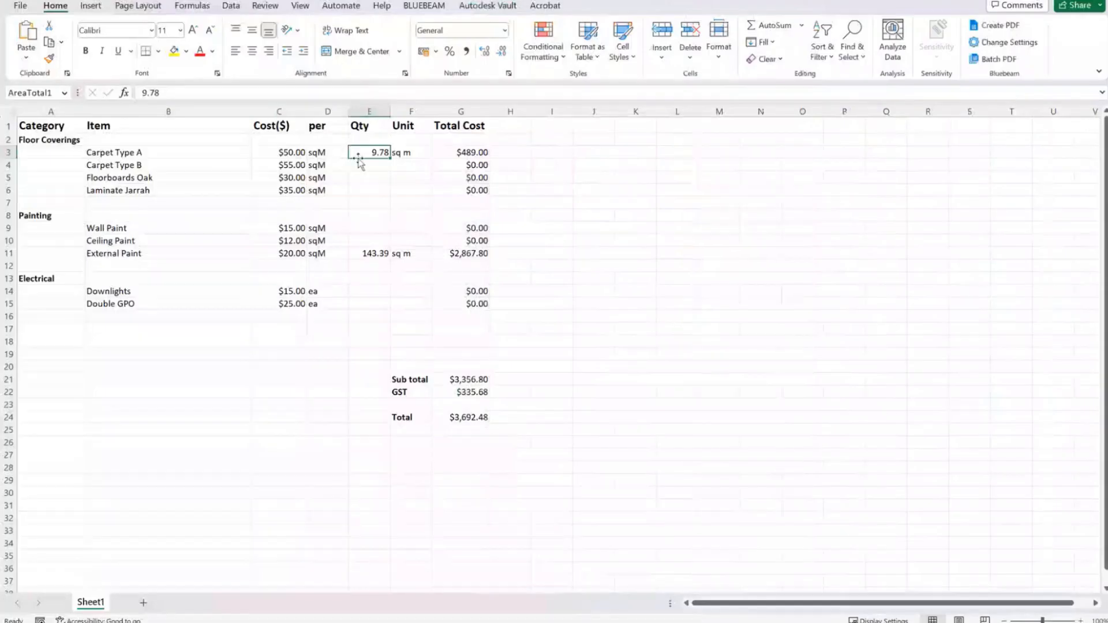
key("Delete")
left_click(398, 152)
key("Delete")
left_click(378, 250)
key("Delete")
left_click(412, 252)
key("Delete")
left_click(328, 328)
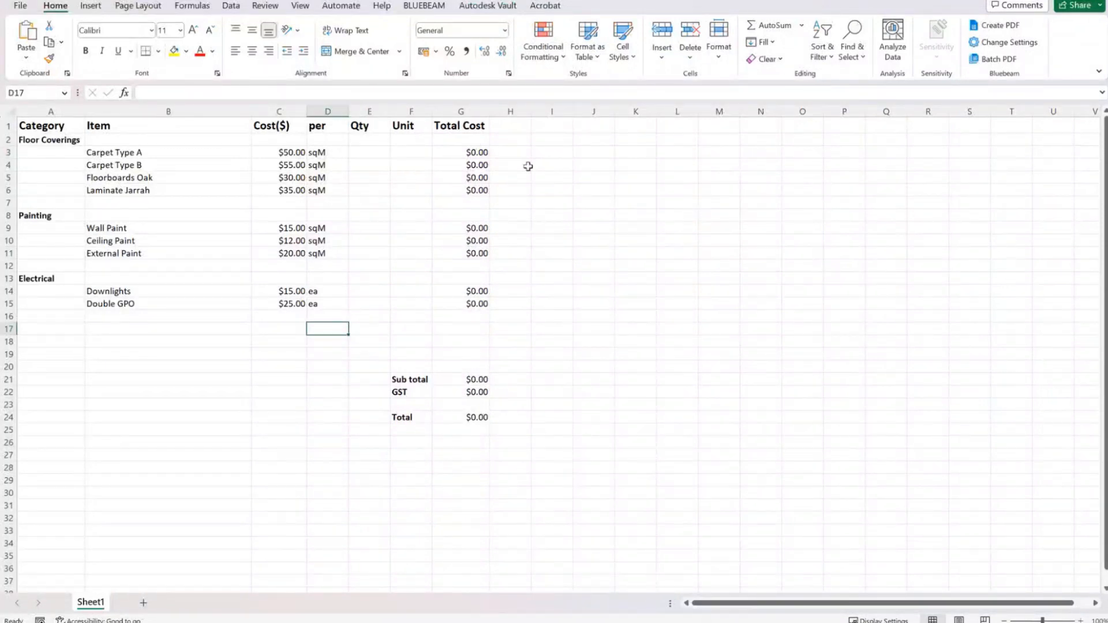
- Start a Quantity Link on Carpet Type A's Qty cell and add the Takeoffs Marked Up PDF as the workbook's linked source file
left_click(364, 151)
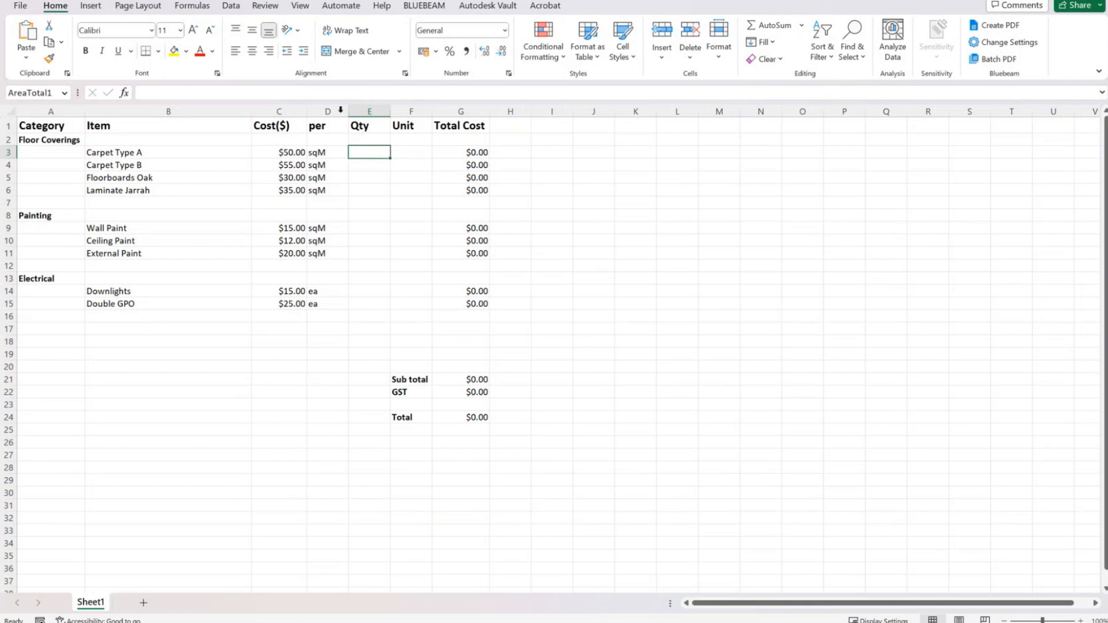
right_click(365, 154)
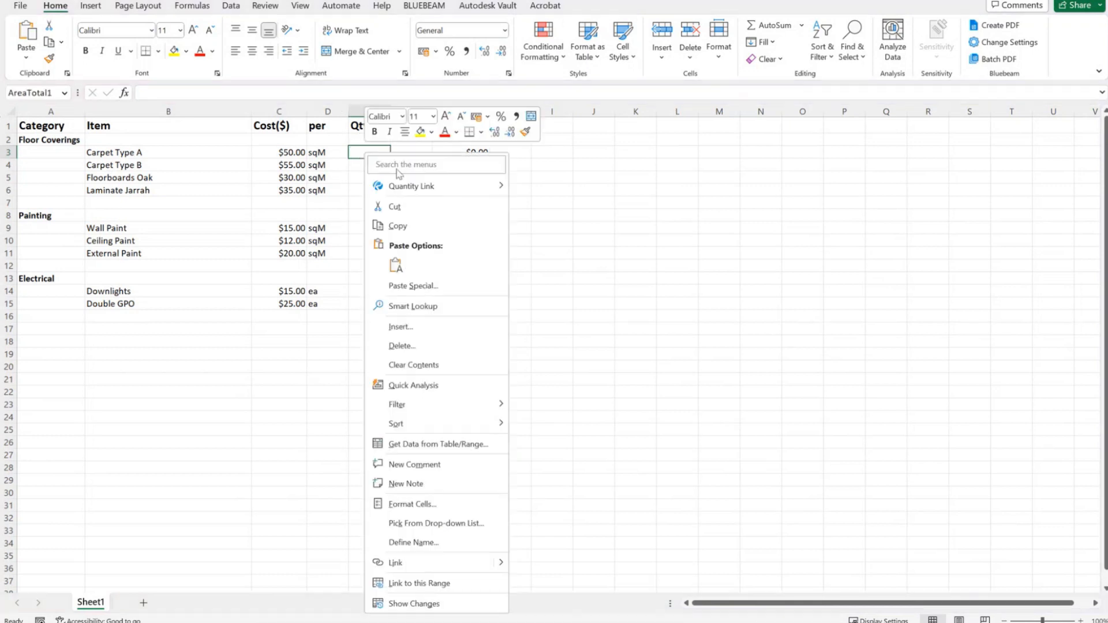
mouse_move(403, 186)
left_click(542, 189)
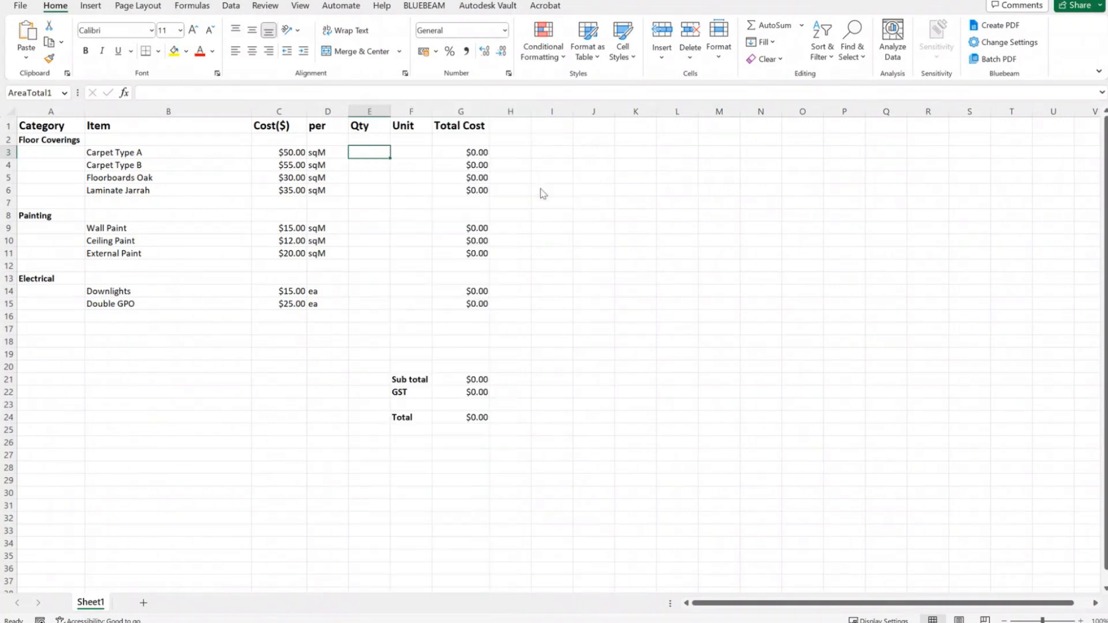
left_click(412, 382)
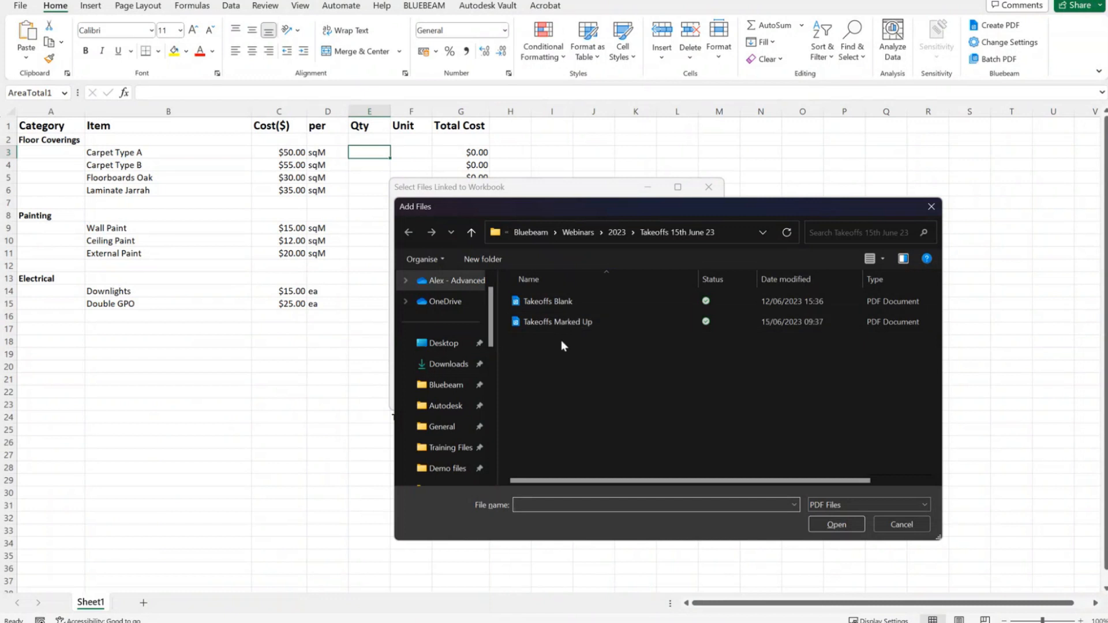
left_click(580, 324)
left_click(836, 524)
left_click(660, 395)
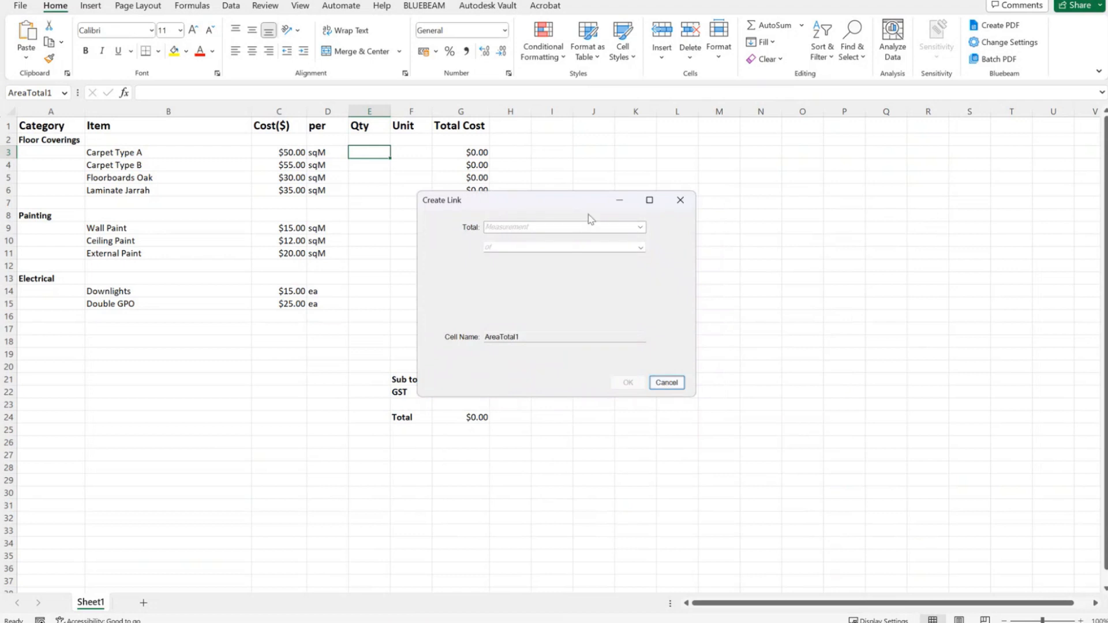
- Link Carpet Type A's Qty cell to the total Area of markups with the label Carpet Type A
left_click(562, 228)
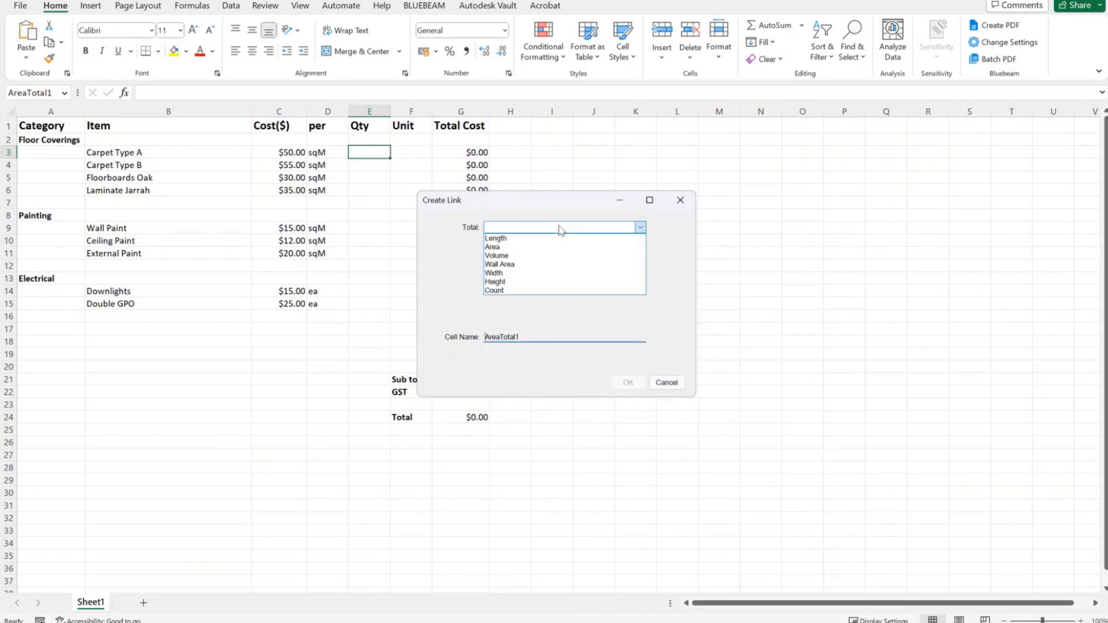
left_click(553, 247)
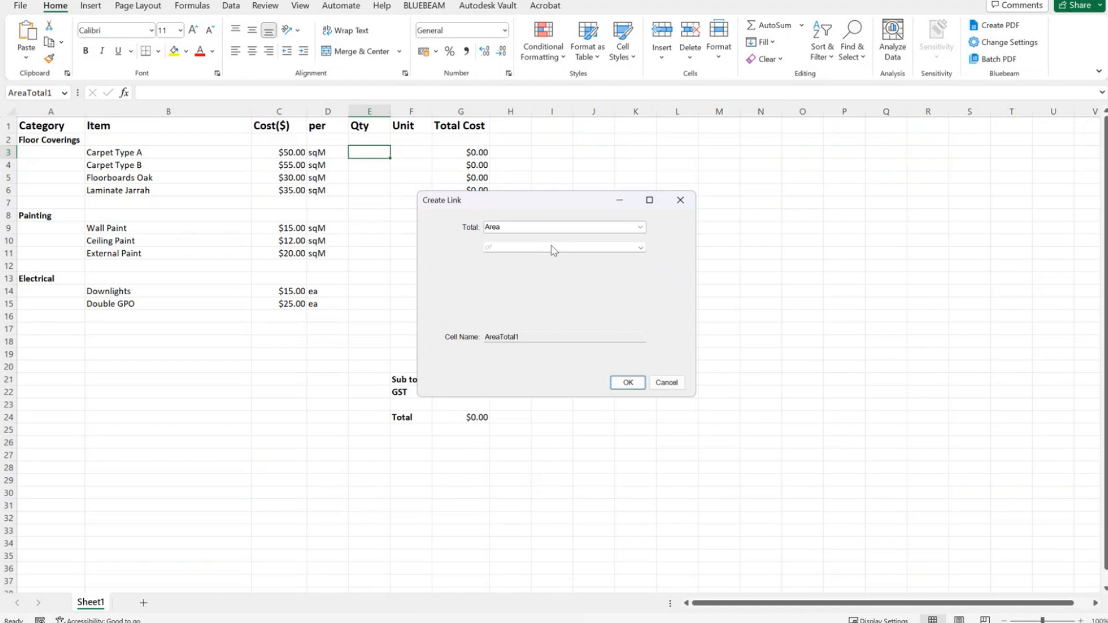
left_click(533, 247)
mouse_move(534, 272)
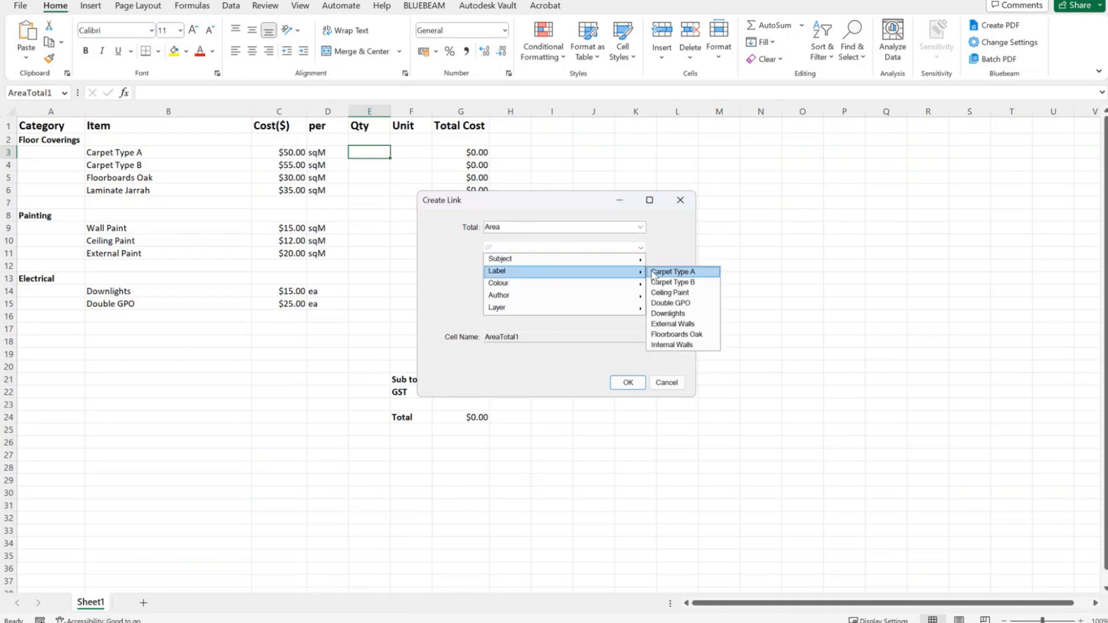
left_click(696, 278)
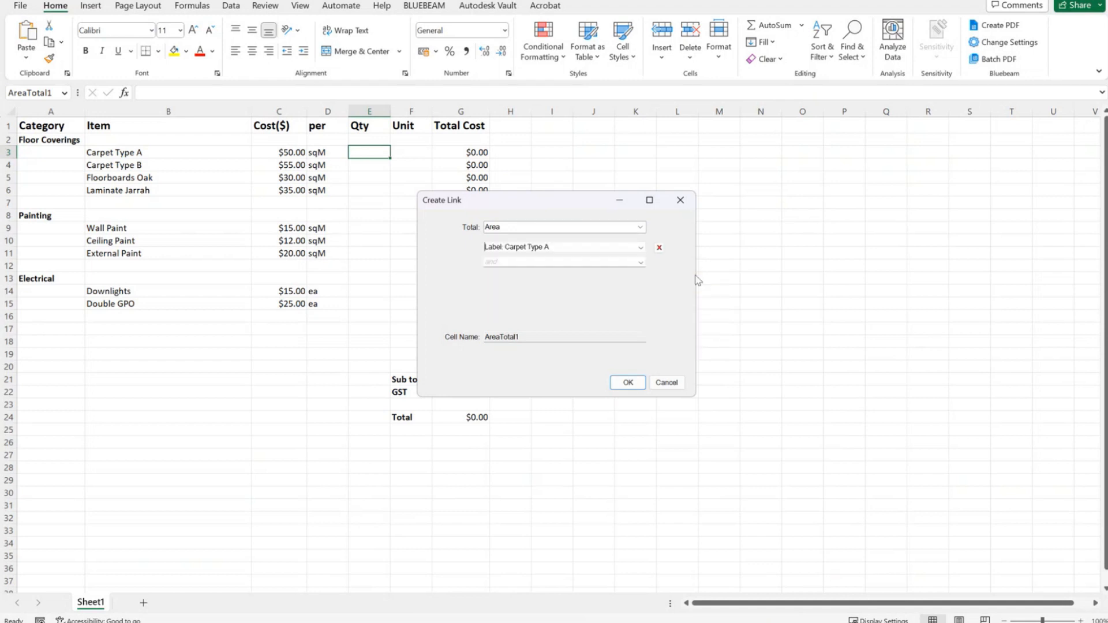
left_click(636, 383)
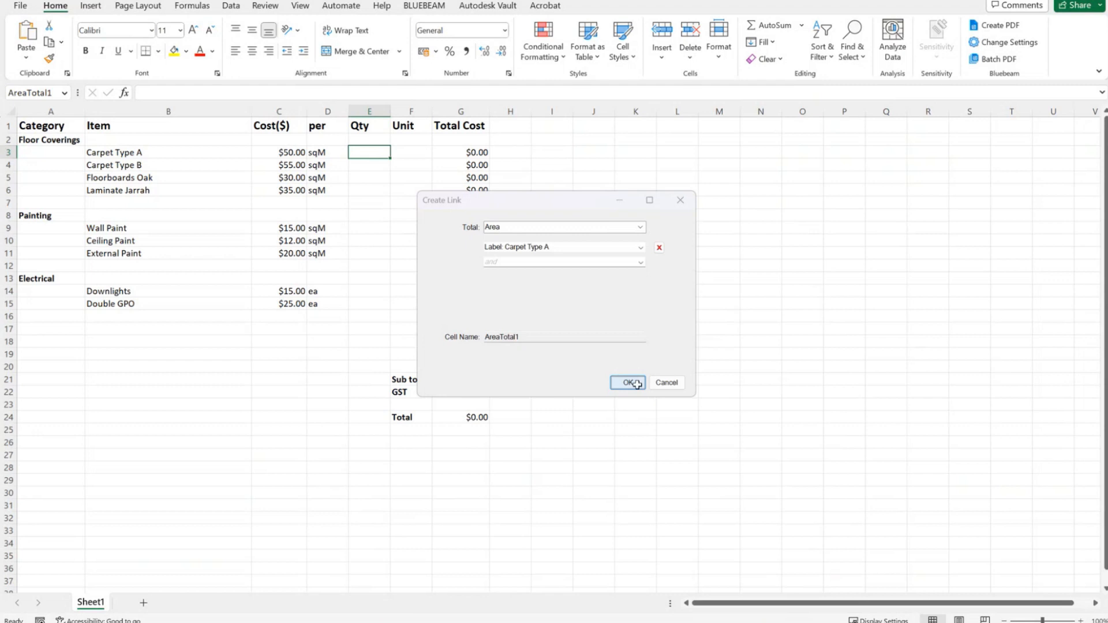
right_click(369, 162)
key("Escape")
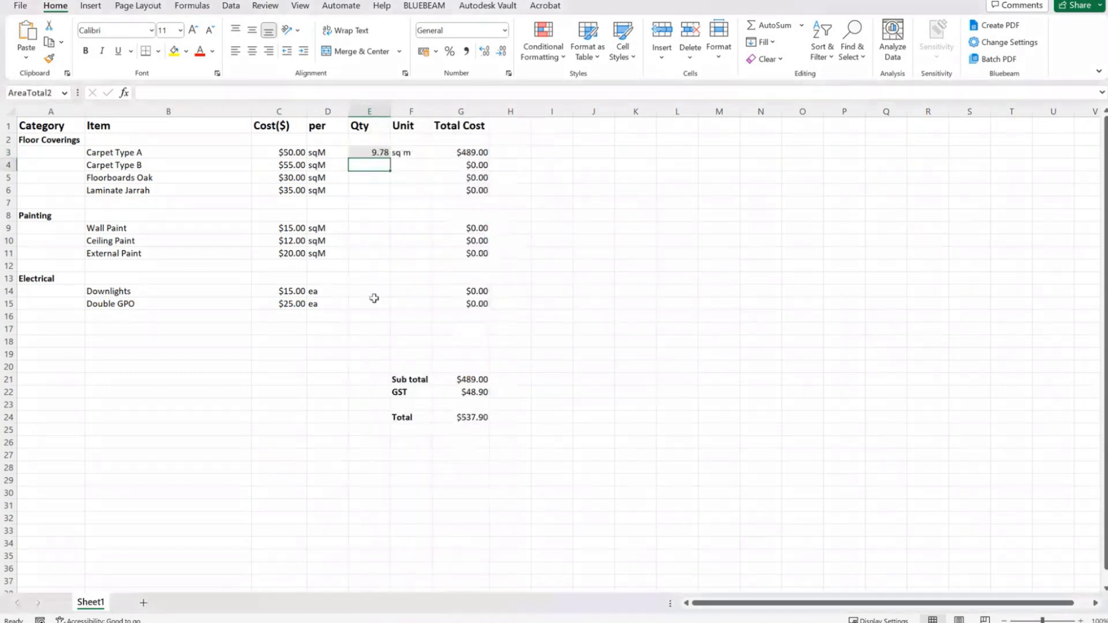
- Create a Quantity Link in Wall Paint's Qty cell to the total Wall Area of markups labelled Internal Walls
left_click(368, 228)
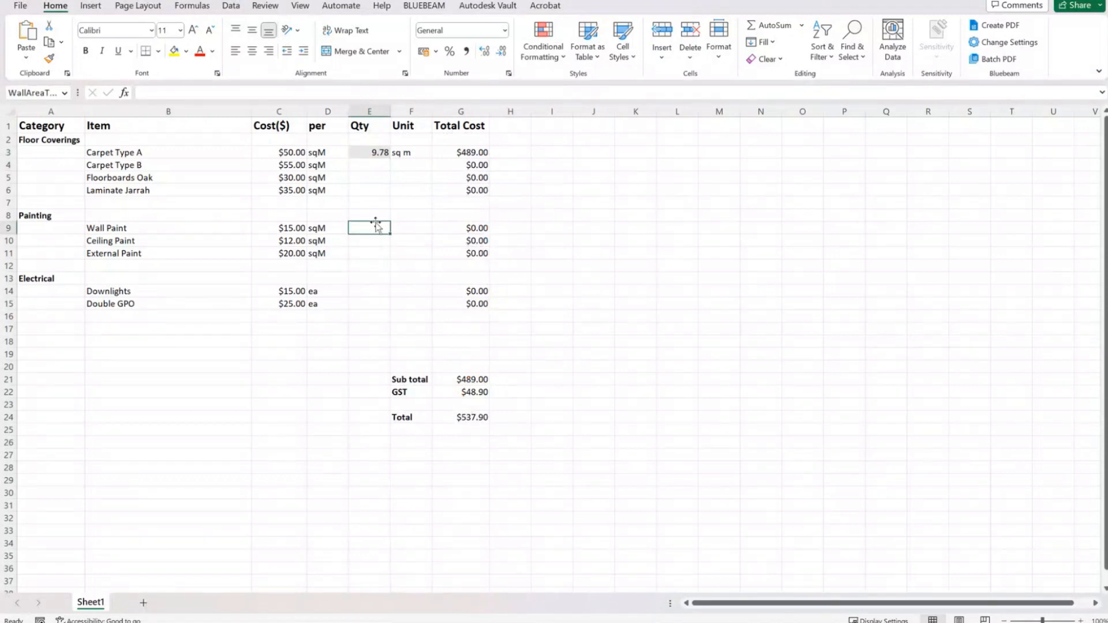
right_click(372, 226)
mouse_move(443, 202)
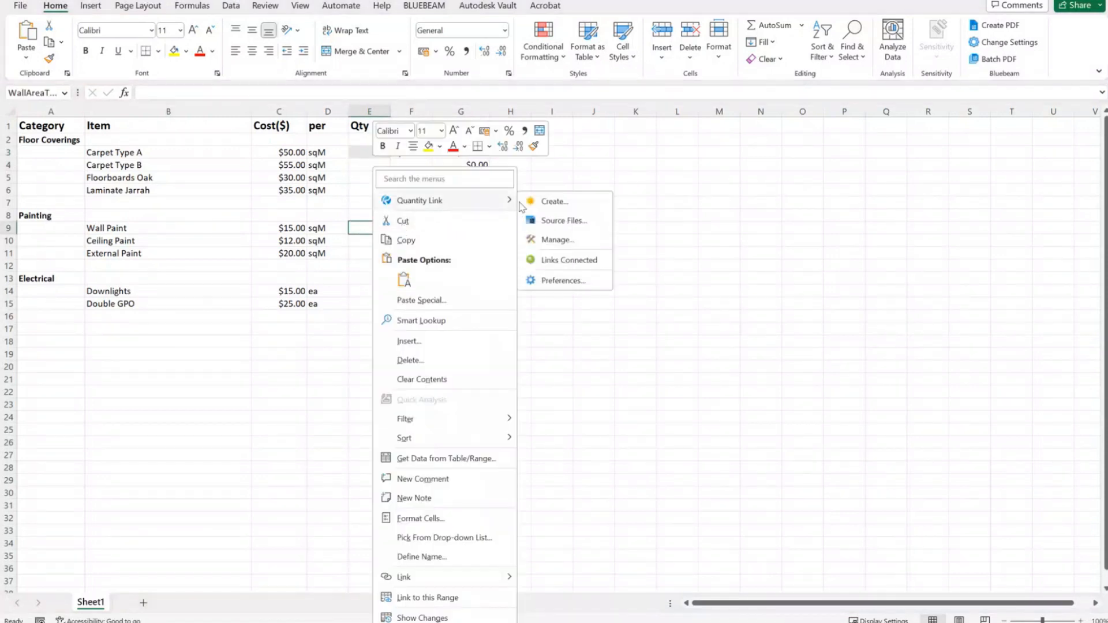
left_click(541, 202)
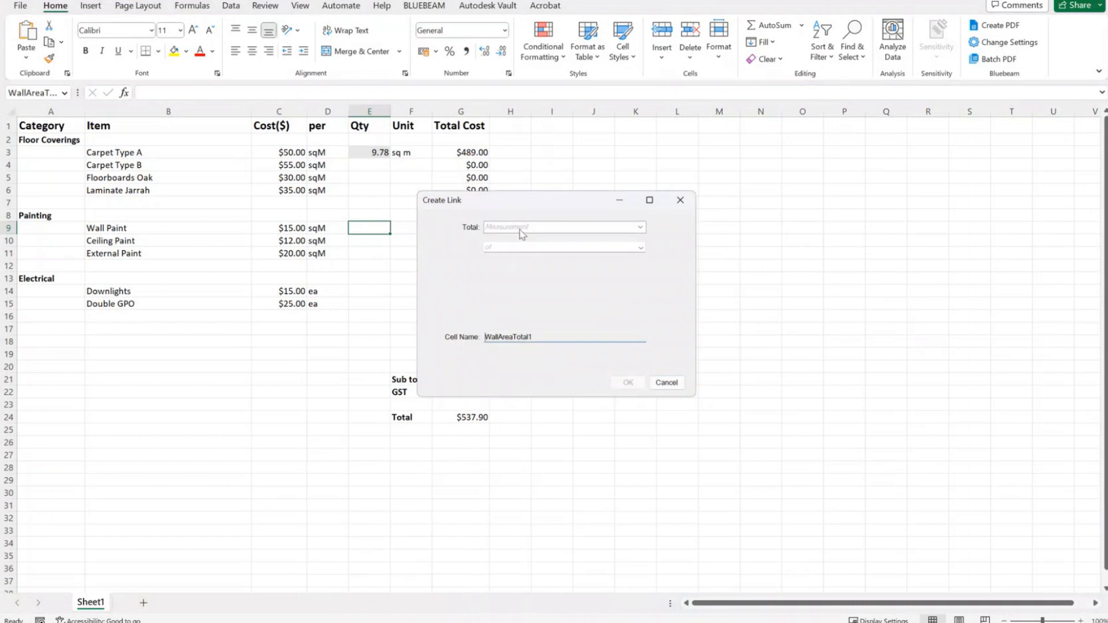
left_click(521, 228)
left_click(504, 265)
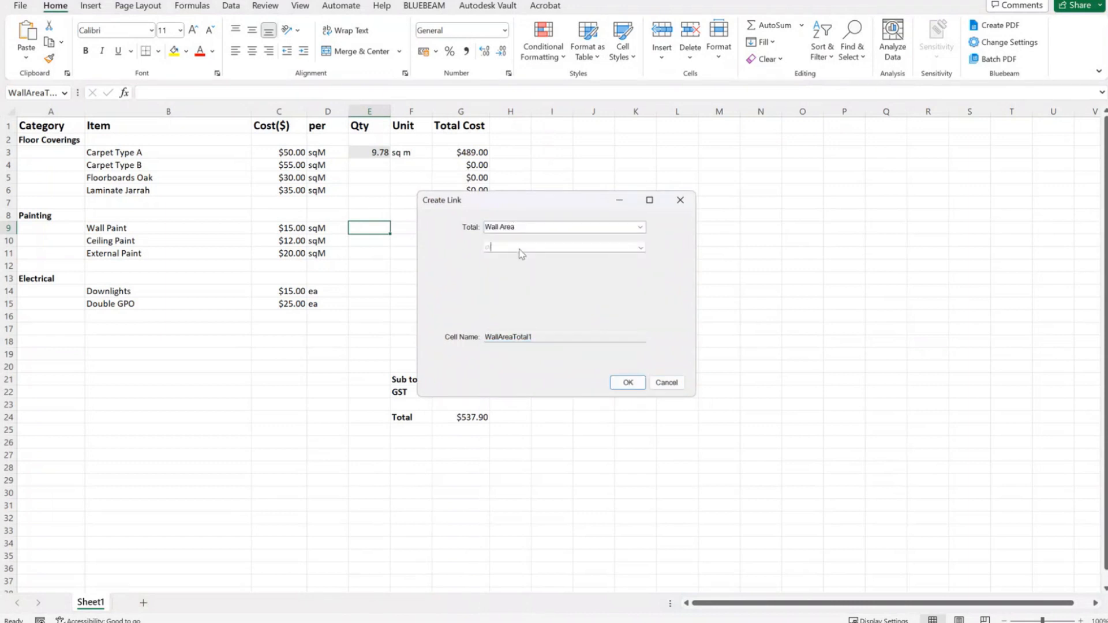
left_click(518, 248)
mouse_move(516, 277)
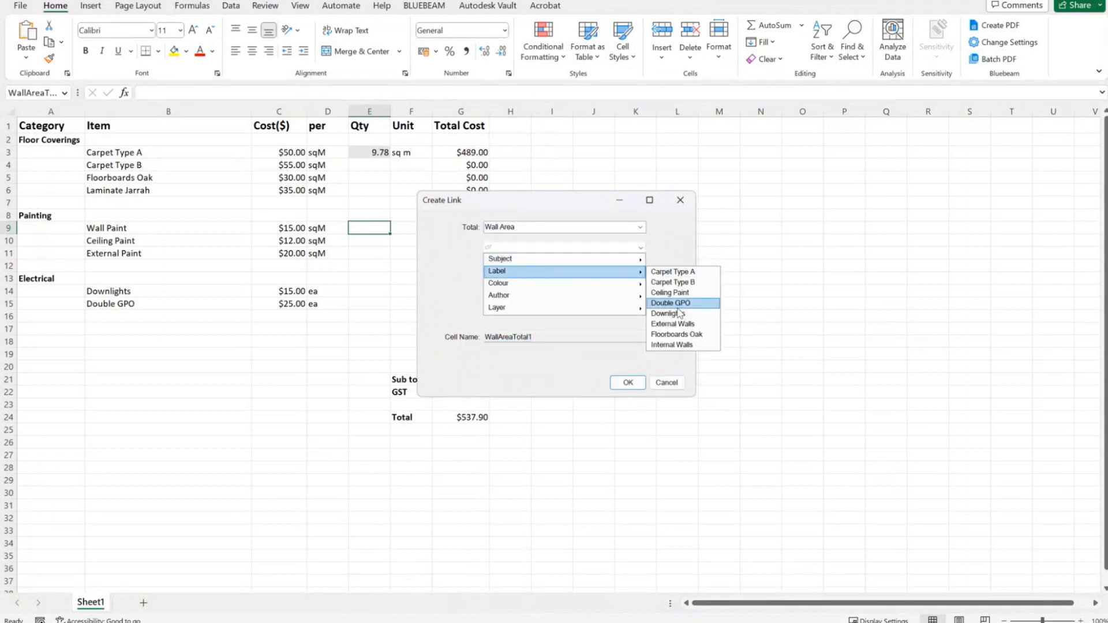
left_click(672, 345)
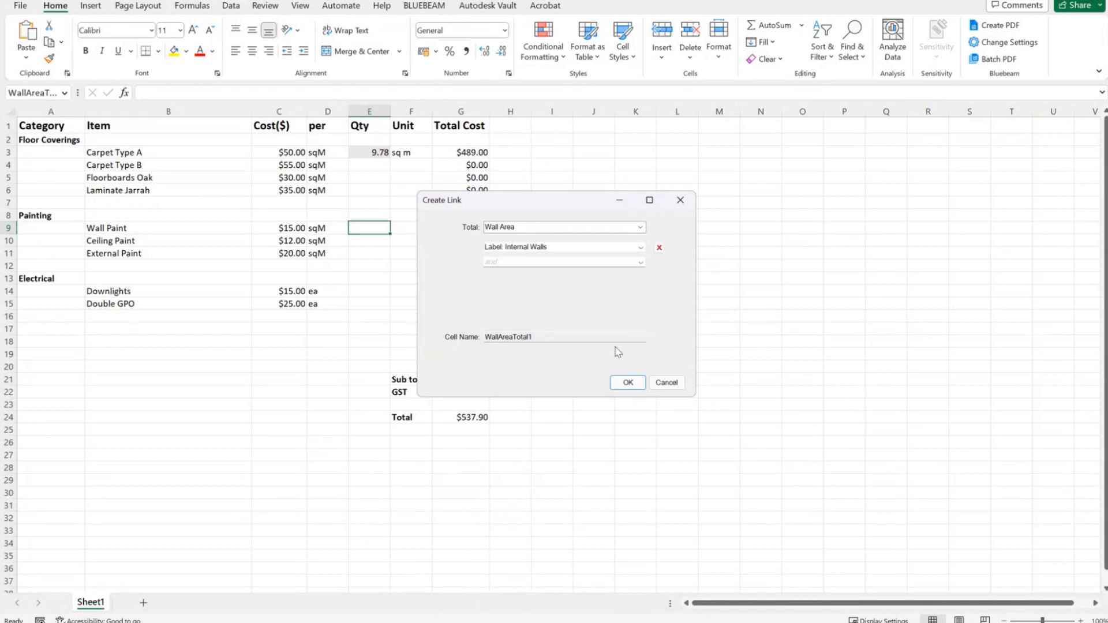
left_click(617, 386)
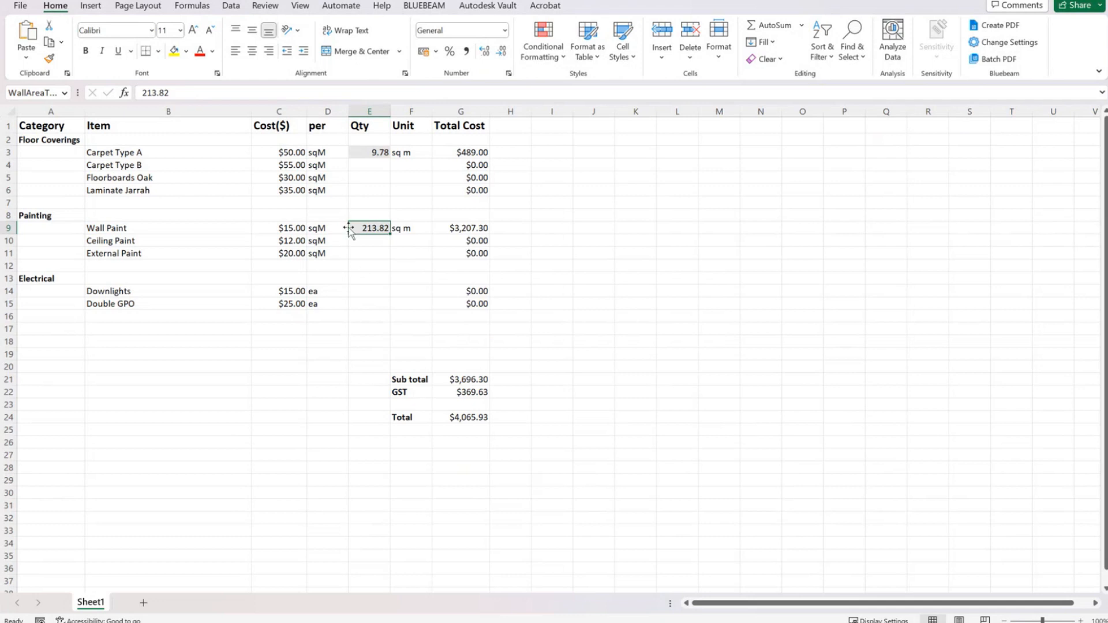
- Arrange the Takeoffs Marked Up PDF in Bluebeam side by side with the template workbook
left_click_drag(519, 1, 822, 249)
left_click_drag(1105, 249, 1107, 249)
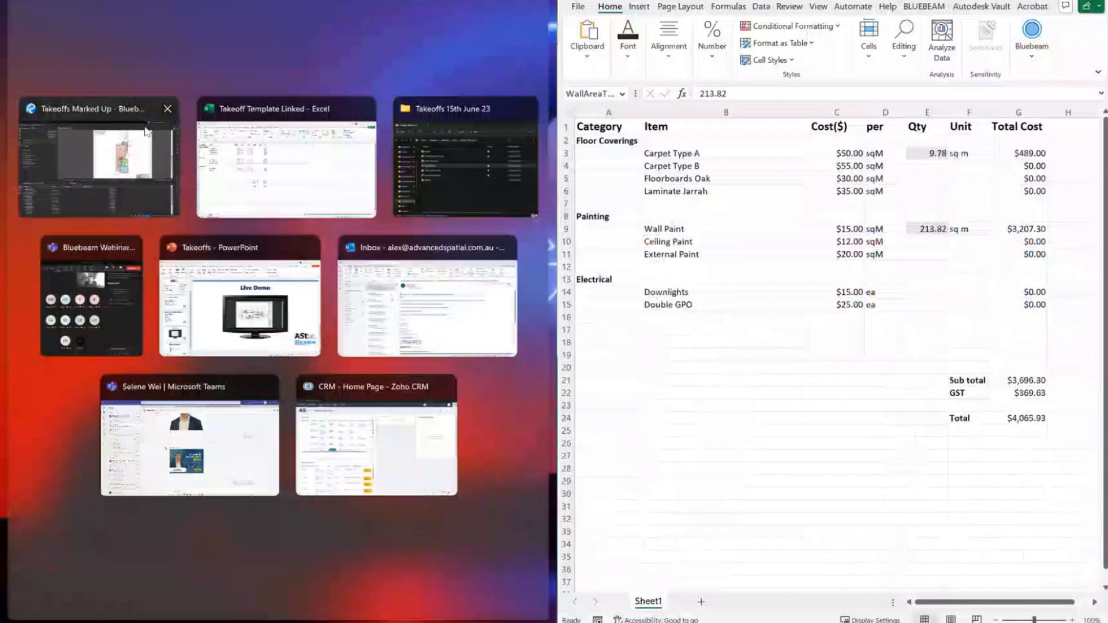
left_click(147, 131)
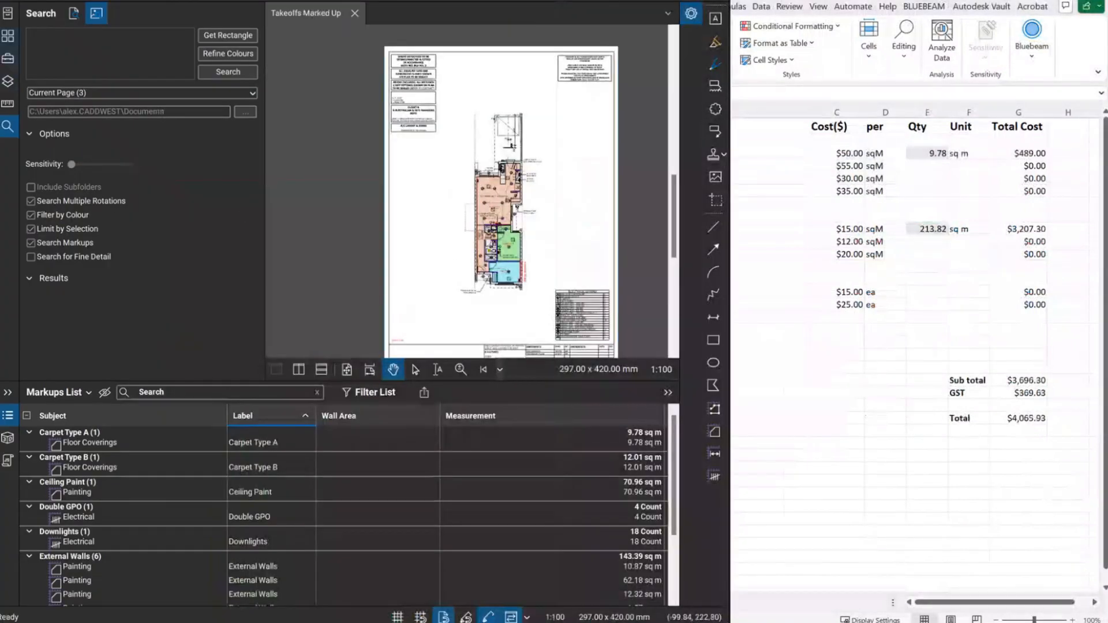
- Using the Tool Chest's Carpet Type A tool, draw a rectangular area of about 15 sq m in the blank space beside the floor plan
left_click(7, 35)
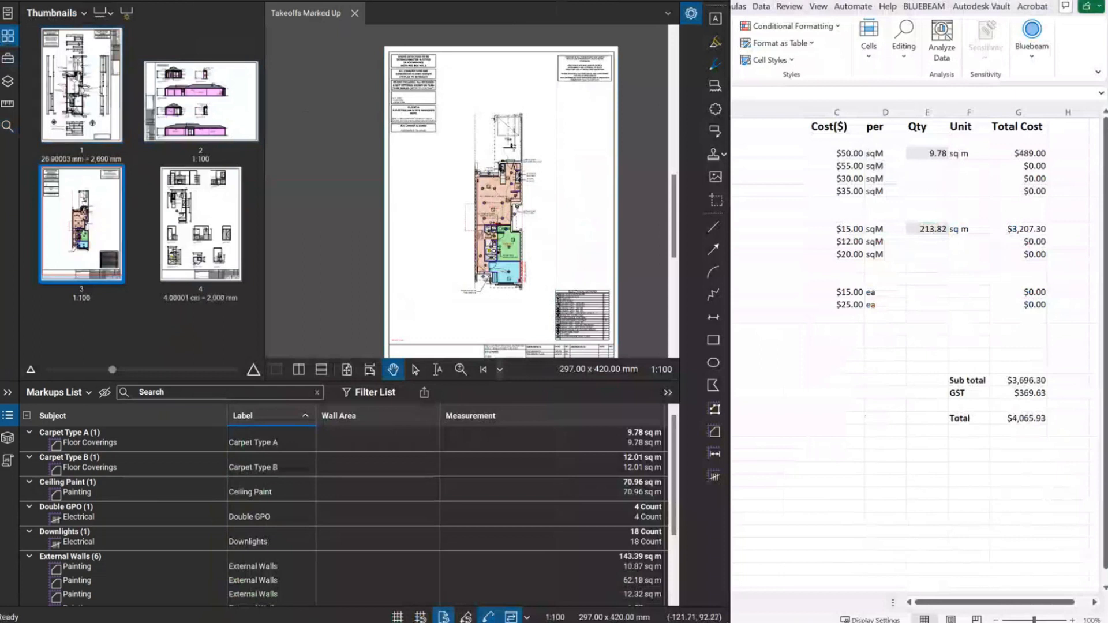
left_click(7, 59)
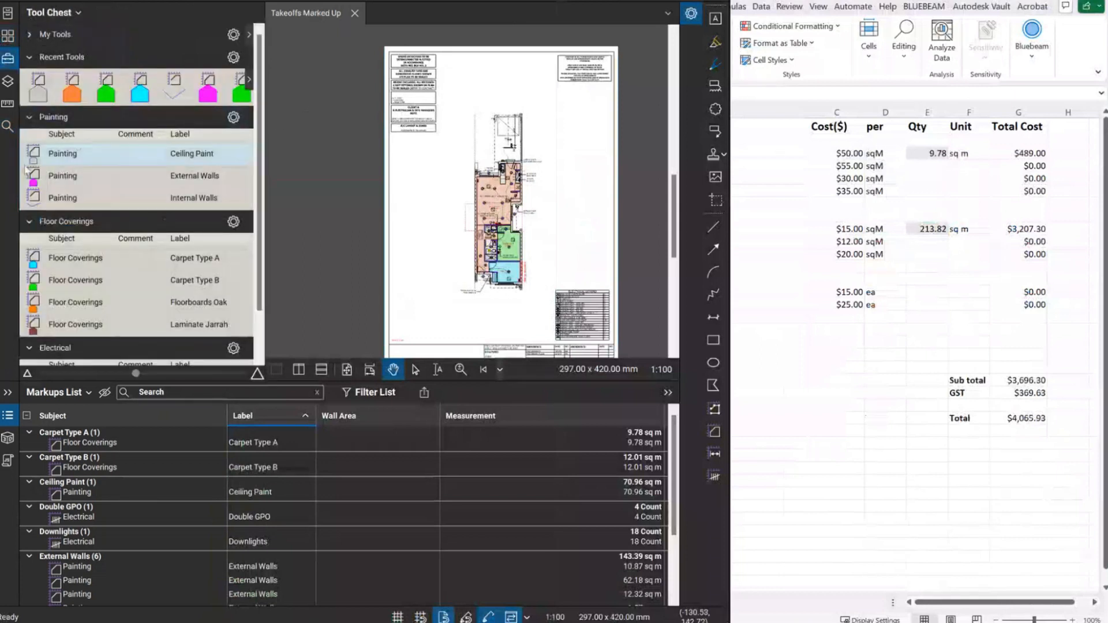
scroll(87, 222, "down", 1)
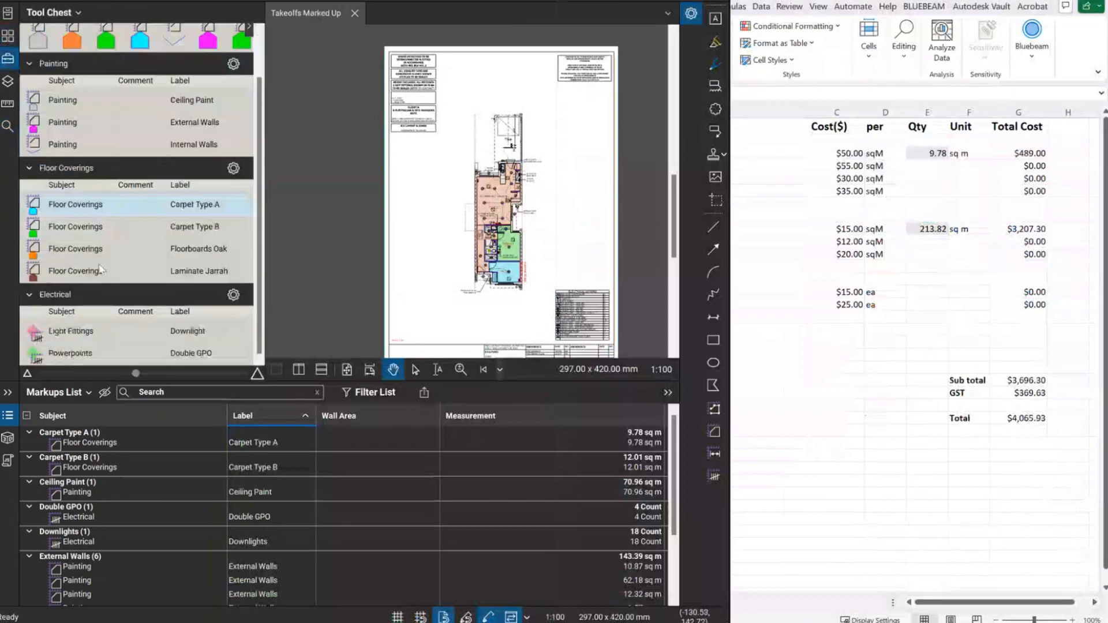
left_click(68, 211)
left_click(405, 189)
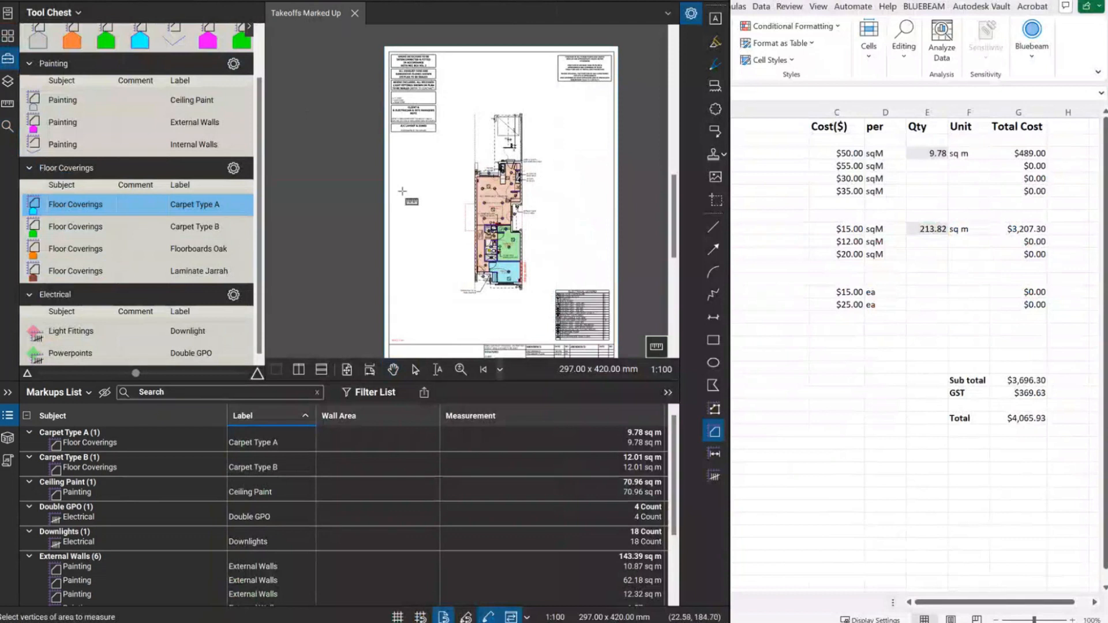
left_click(428, 223)
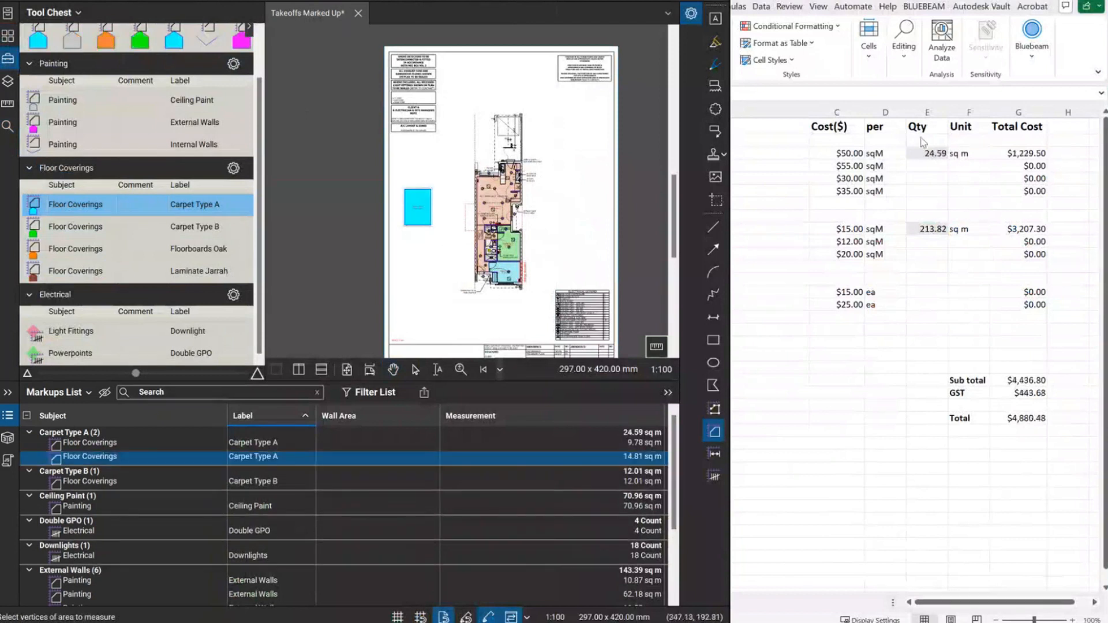
- Draw four more Carpet Type A rectangles of about 10.3, 15.3, 6.1 and 10.8 sq m in the blank space around the floor plan
left_click(428, 257)
left_click(454, 283)
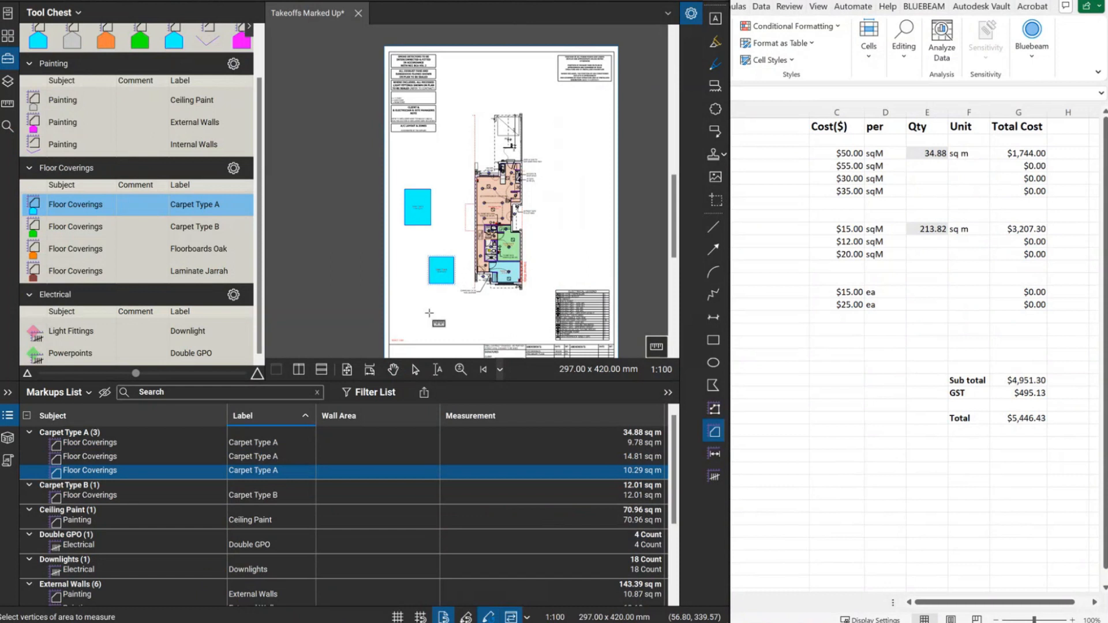
left_click(429, 314)
left_click(460, 345)
left_click(569, 174)
left_click(583, 206)
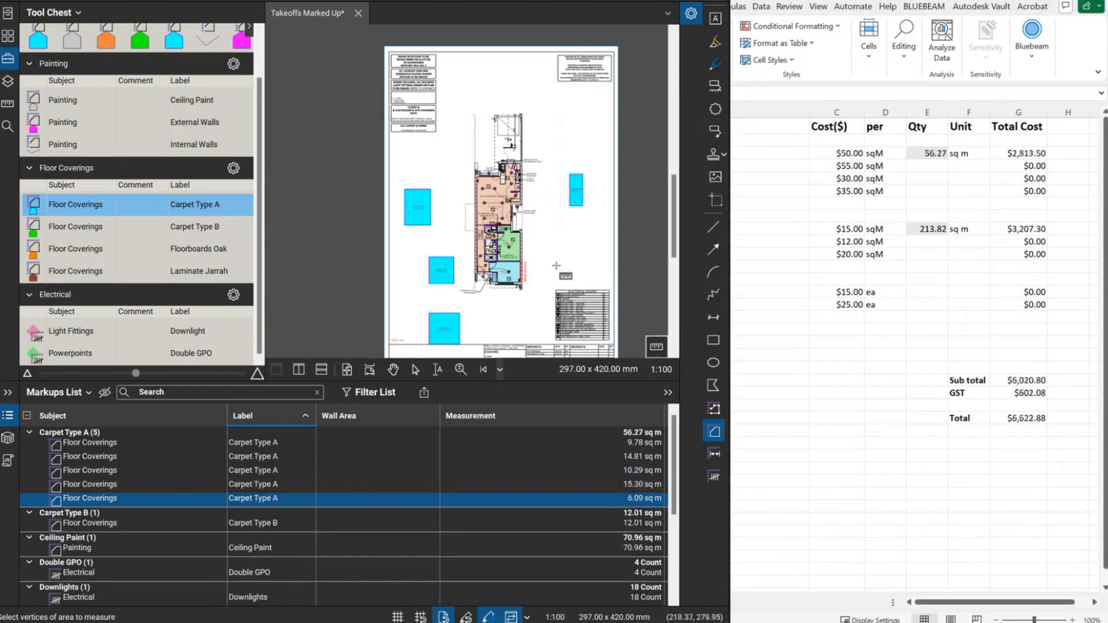
left_click(555, 266)
left_click(583, 290)
left_click(476, 150)
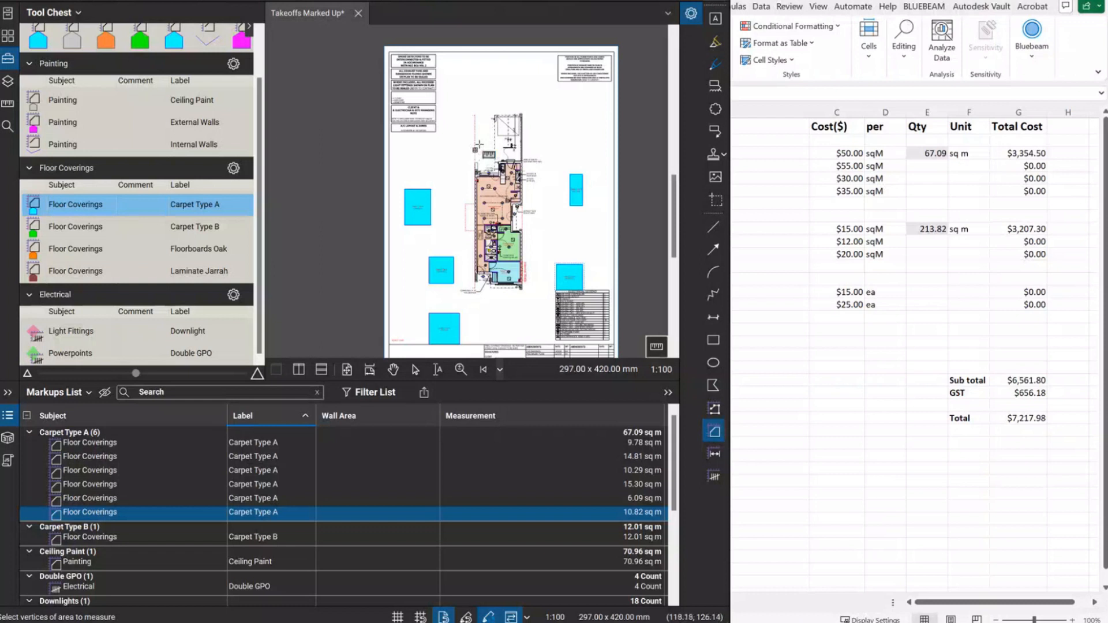
key("Escape")
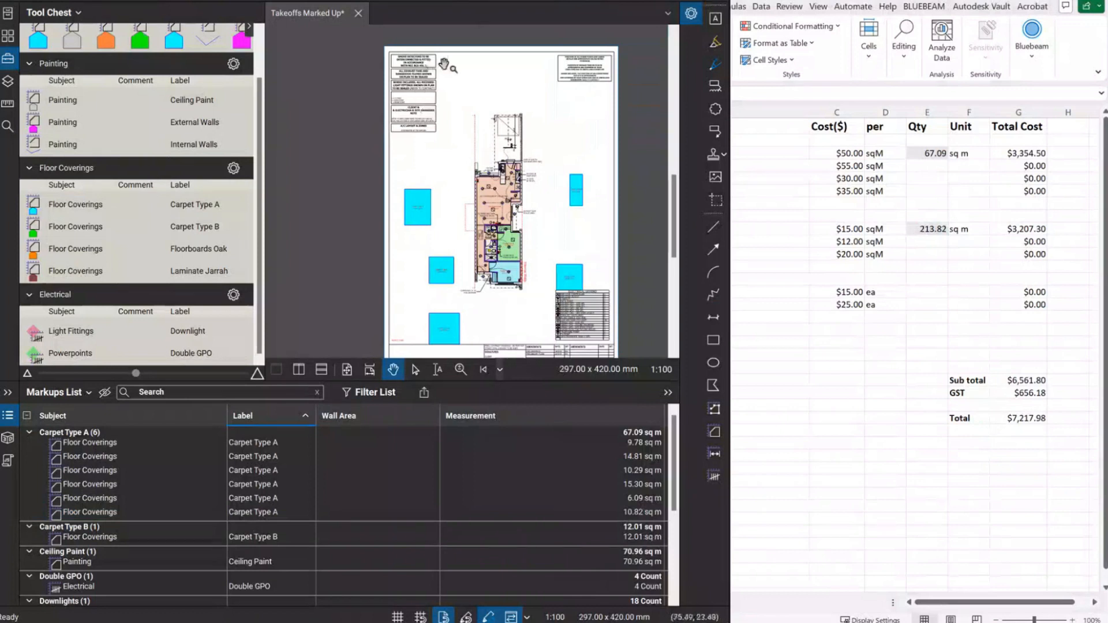
- Close the Takeoffs Marked Up PDF without saving the added markups
left_click(1005, 213)
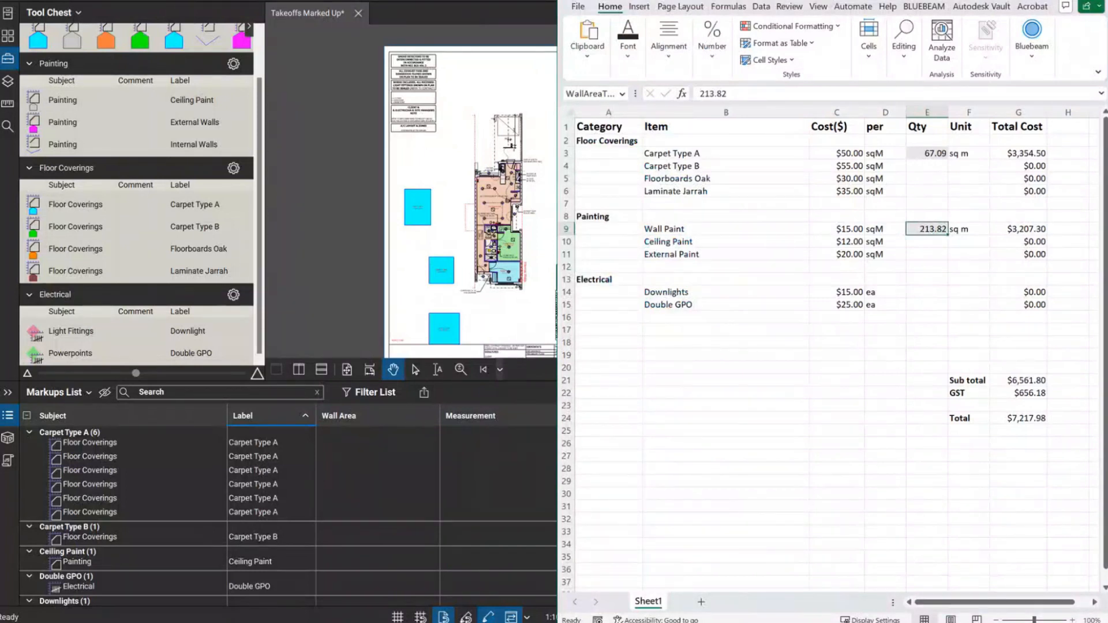
left_click(376, 2)
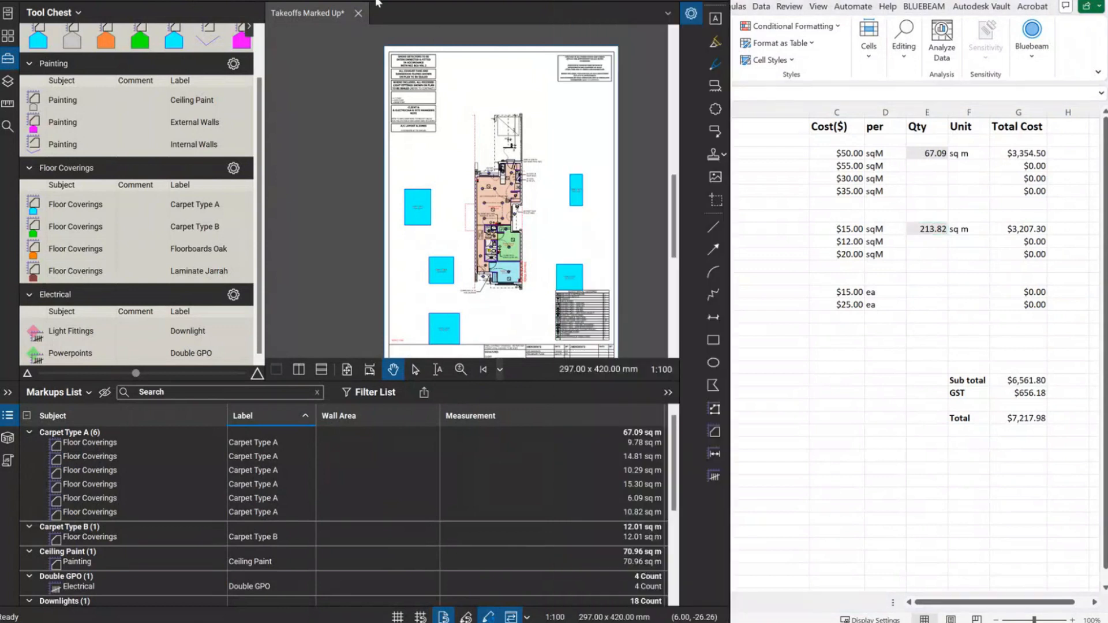
left_click(358, 13)
left_click(636, 365)
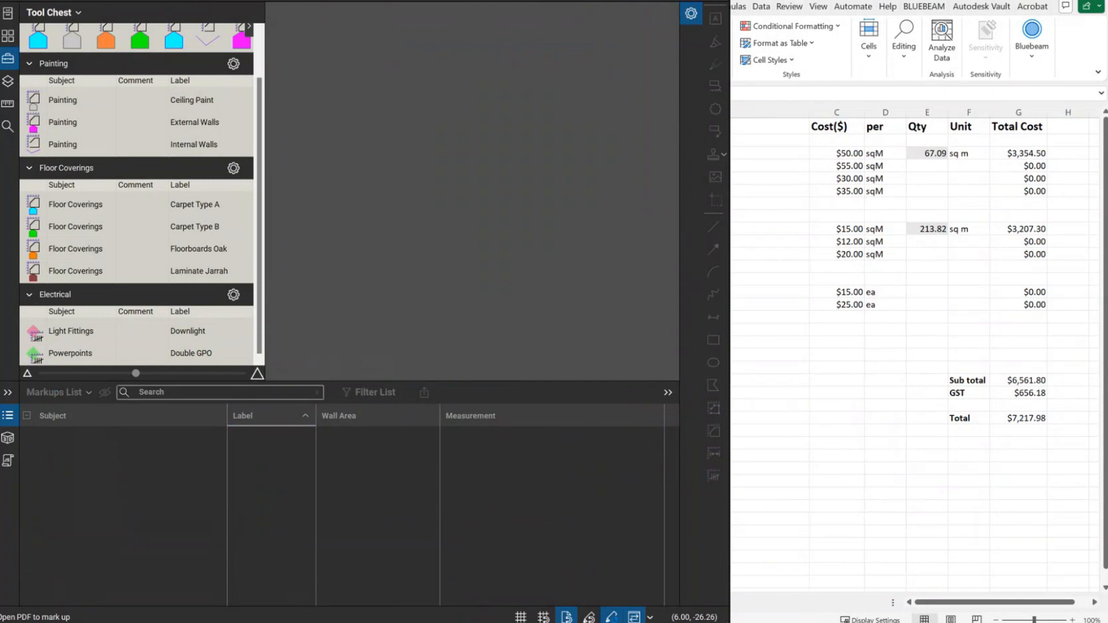
- Switch to the Takeoff Template Linked workbook in Excel and highlight the Qty cells from Carpet Type A to Double GPO
left_click(652, 1)
left_click(577, 622)
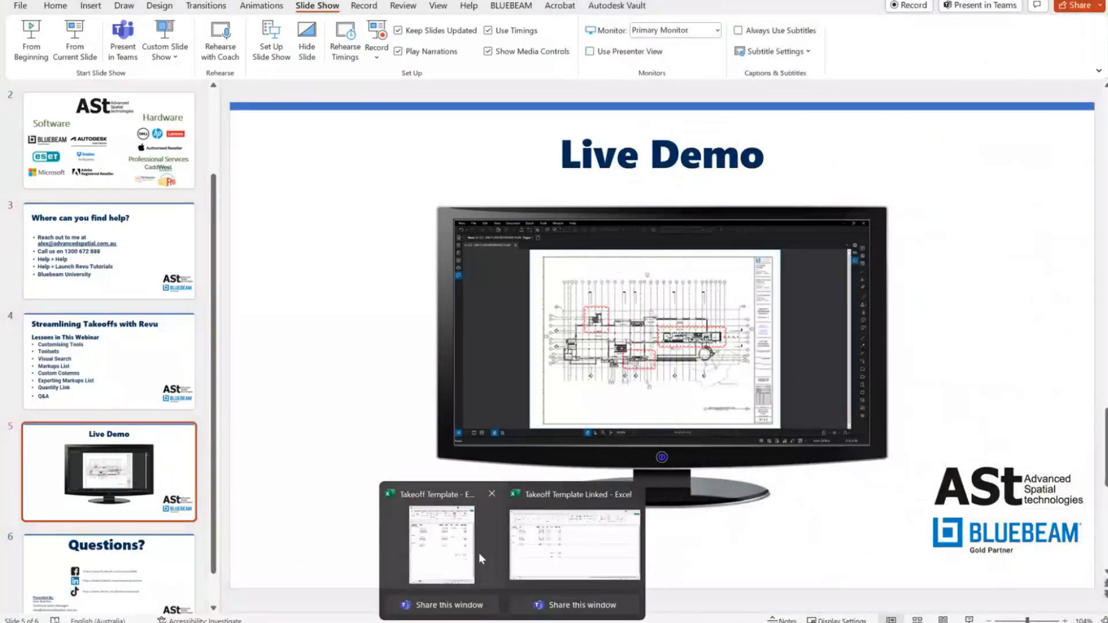
left_click_drag(1, 168, 635, 1)
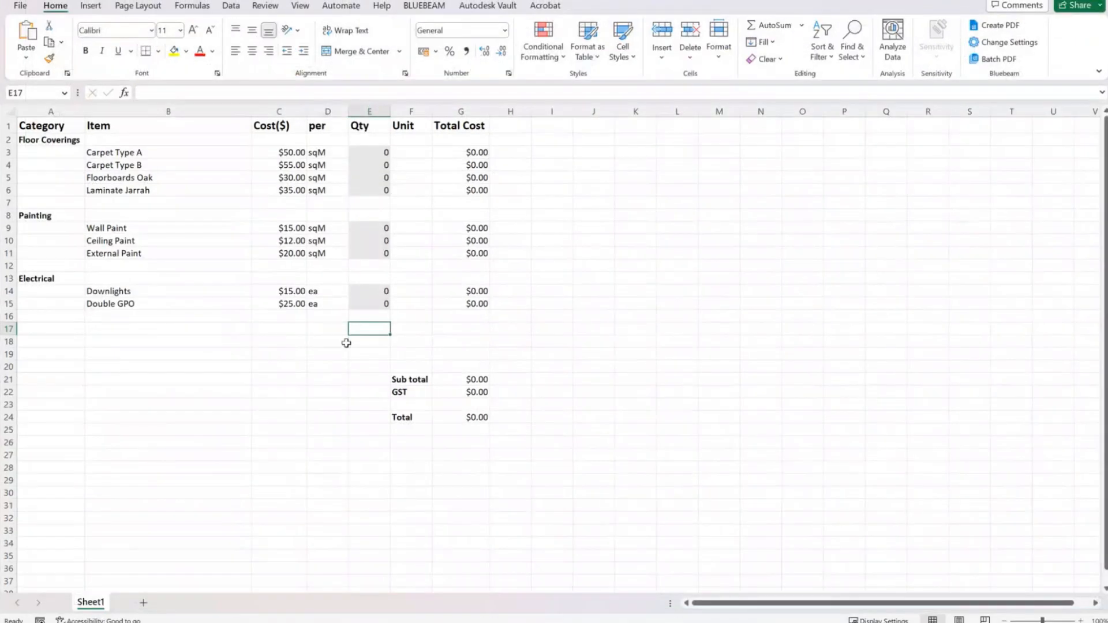
left_click_drag(373, 152, 371, 301)
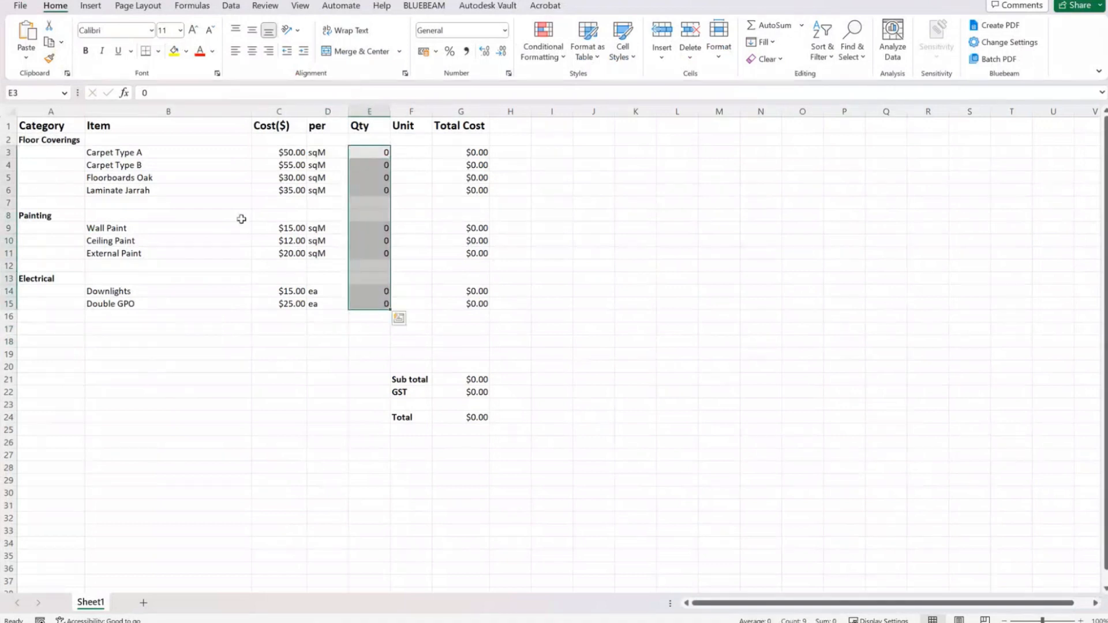
left_click(816, 227)
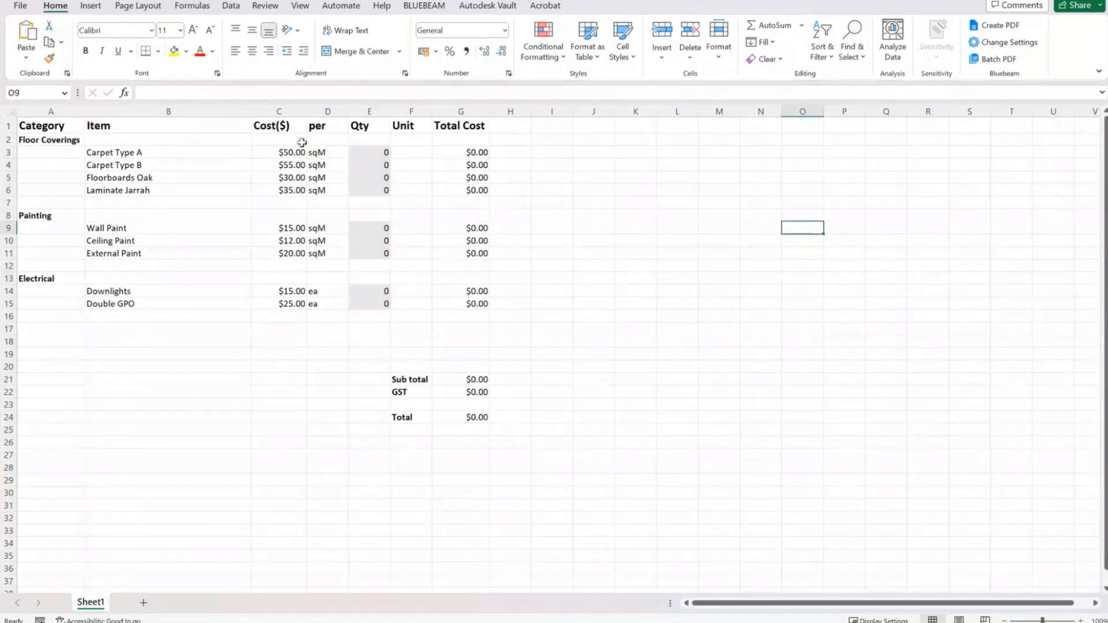
- Add the Takeoffs Marked Up PDF as the source file for the workbook's Quantity Links, covering all pages
left_click(378, 155)
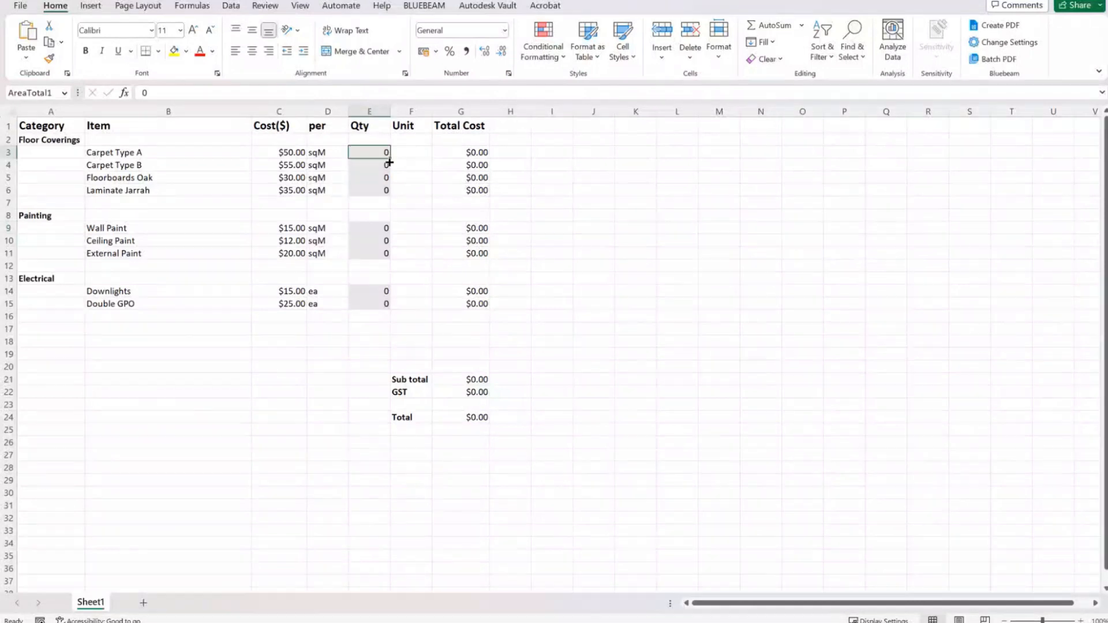
right_click(378, 153)
mouse_move(438, 191)
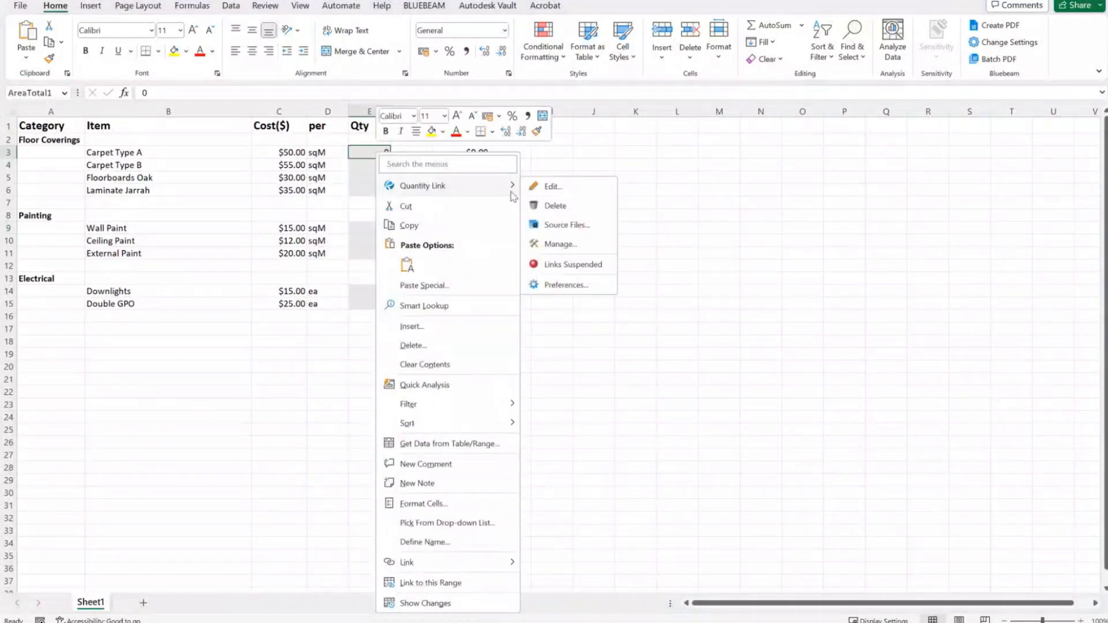
left_click(565, 225)
left_click(421, 383)
left_click(581, 324)
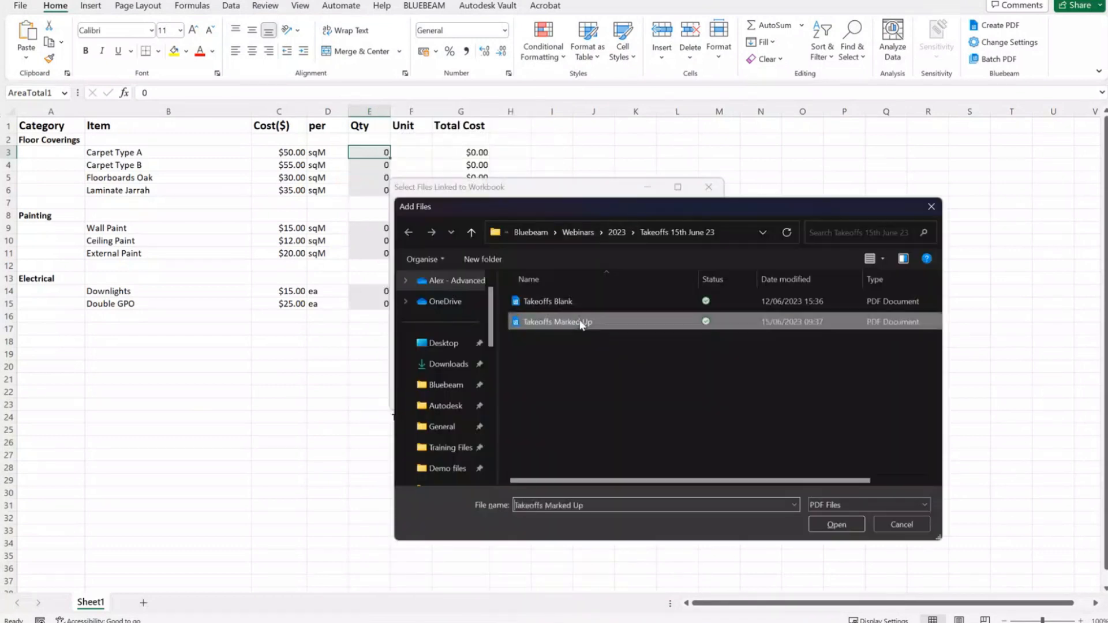
key("Return")
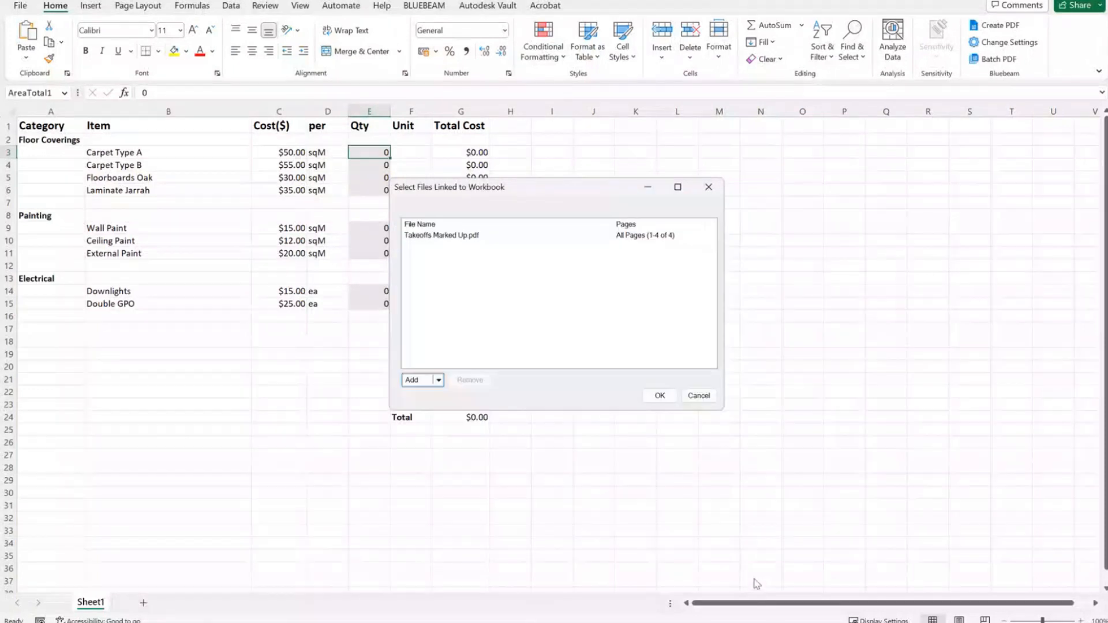
left_click(659, 395)
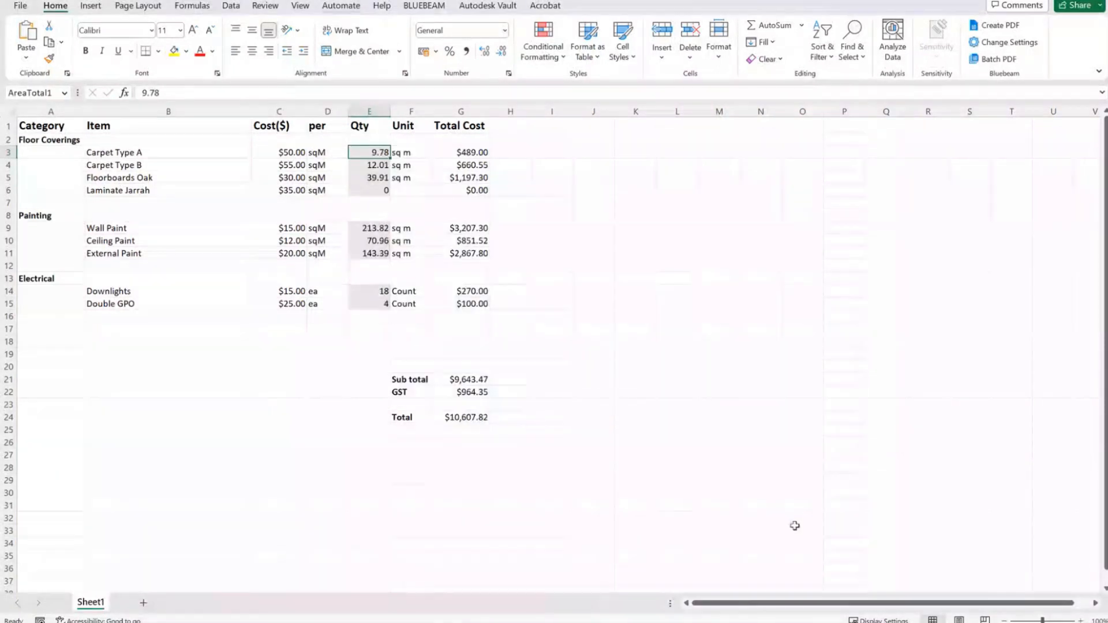
left_click(425, 492)
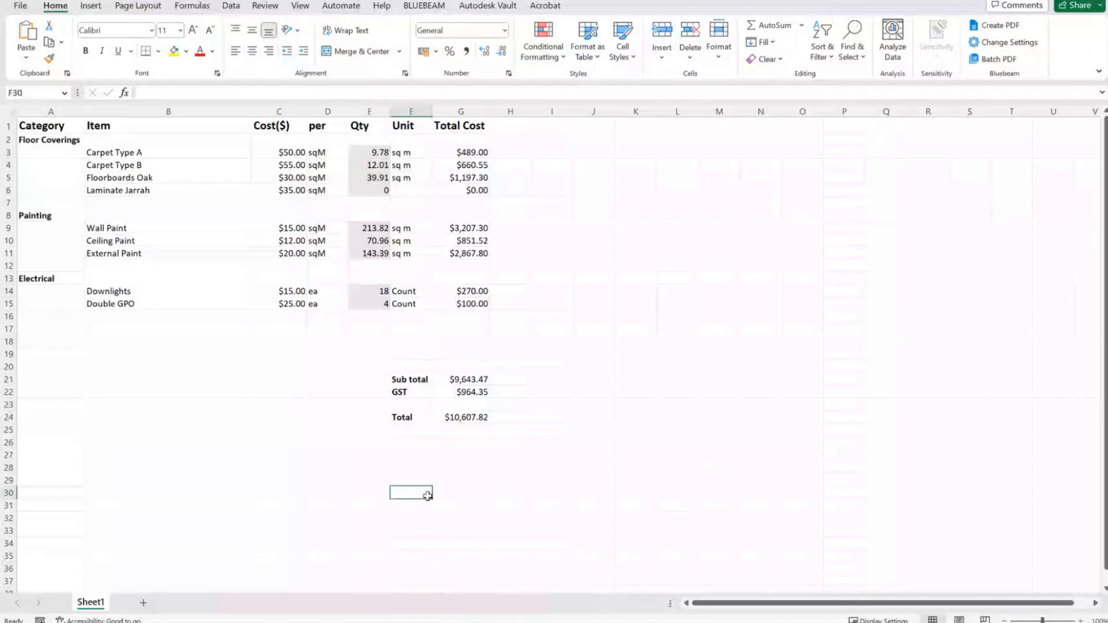
- Check the linked Qty cells of Double GPO, Downlights, External Paint, Wall Paint and Ceiling Paint
left_click(335, 432)
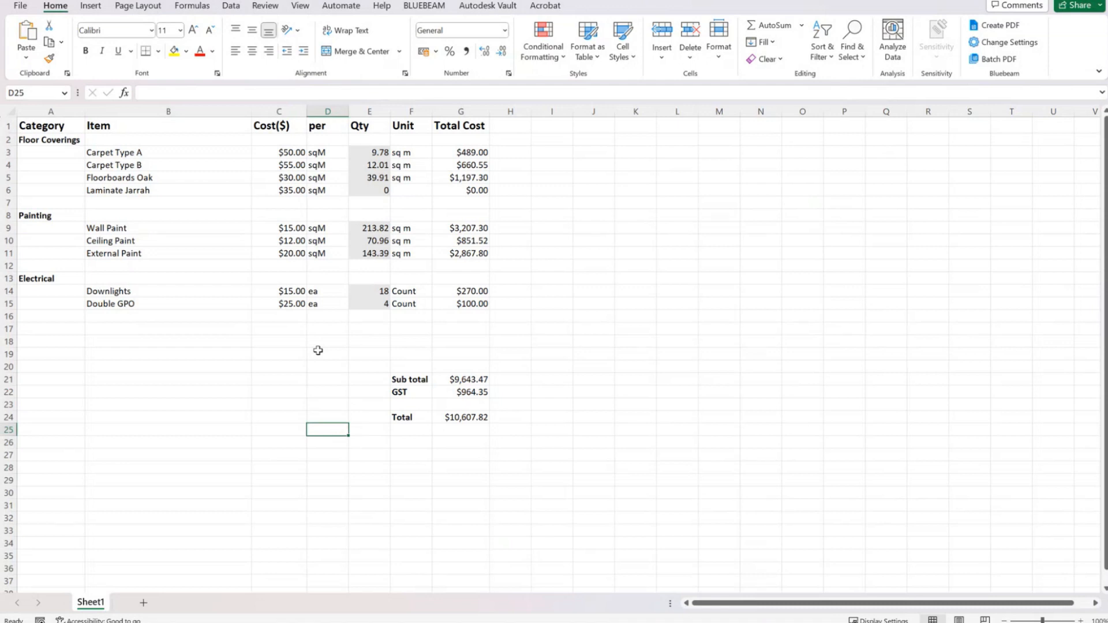
left_click(347, 302)
left_click(381, 303)
left_click(382, 292)
left_click(377, 252)
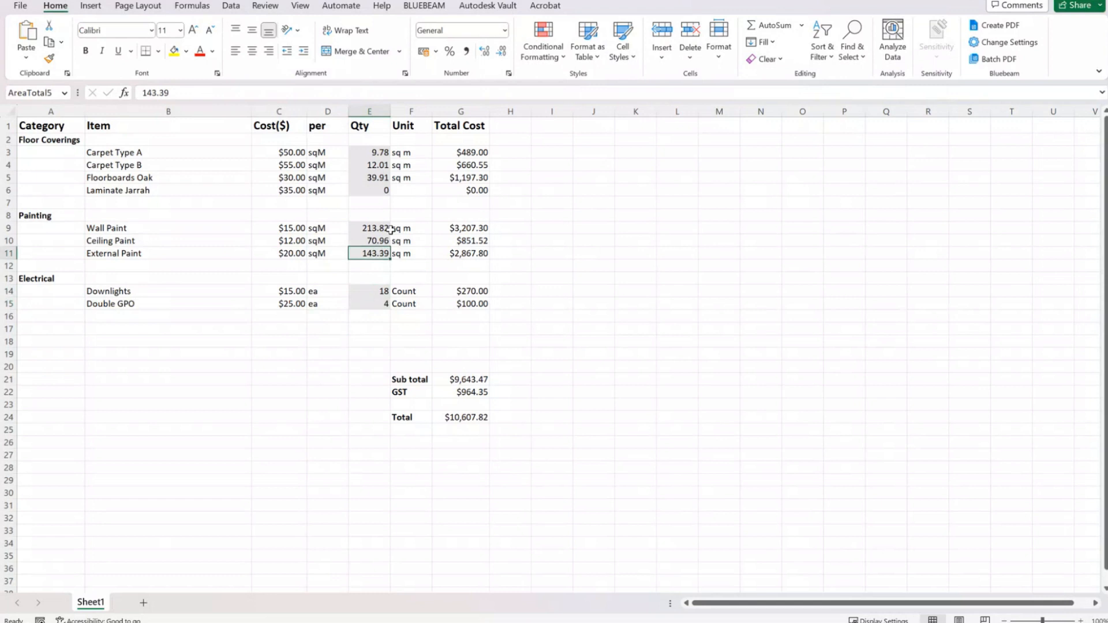
left_click(383, 230)
left_click(374, 240)
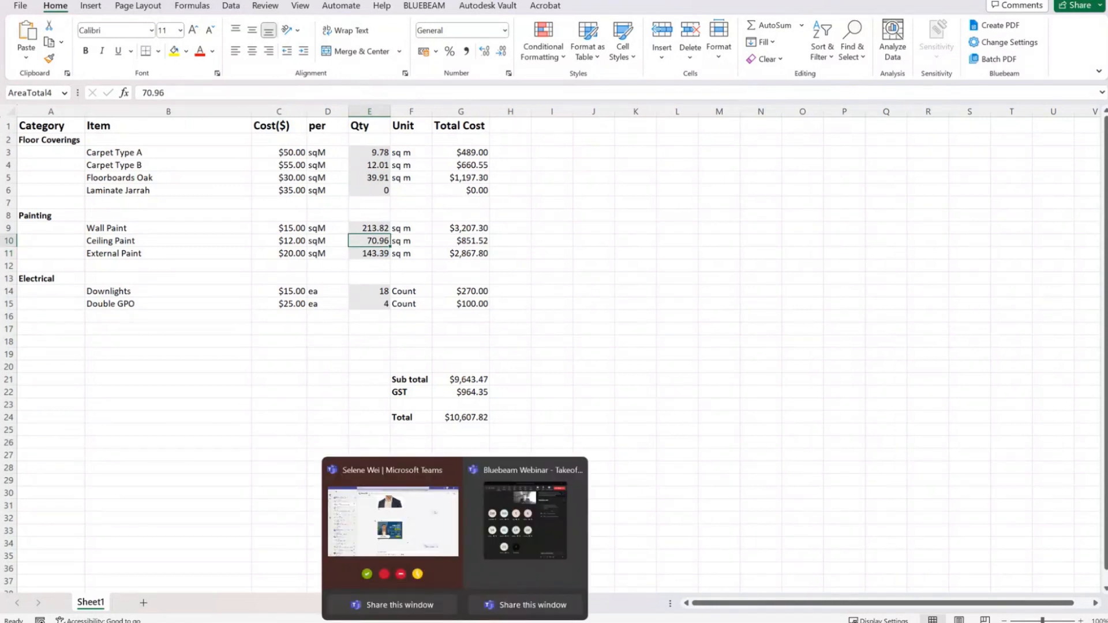
- Return to the Takeoff Template Linked workbook and highlight the item names from Carpet Type A to Double GPO
left_click(480, 622)
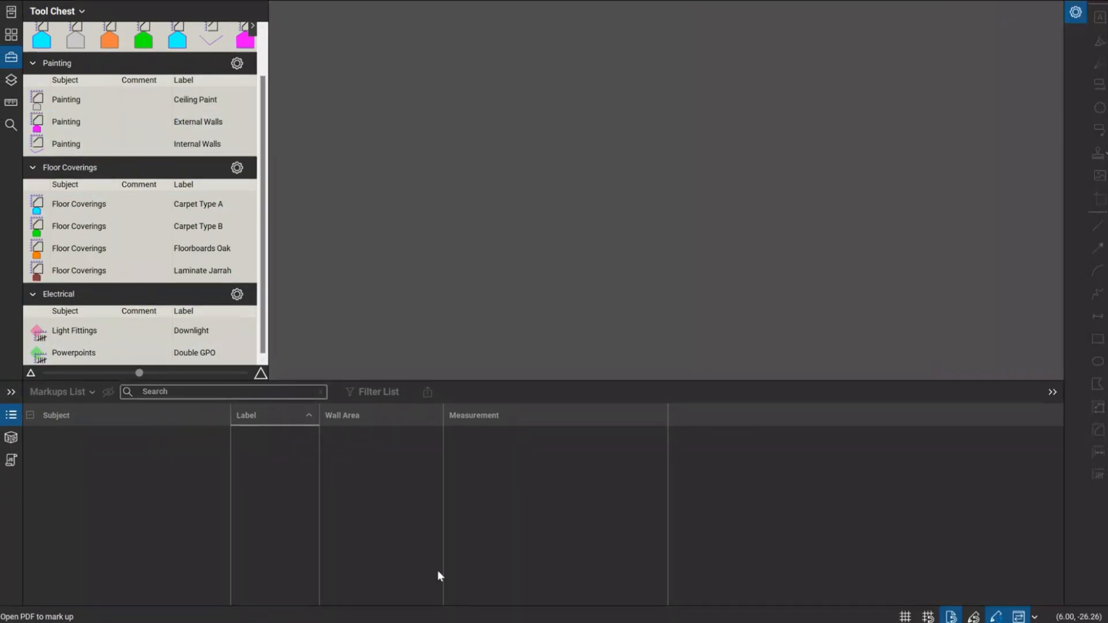
mouse_move(512, 621)
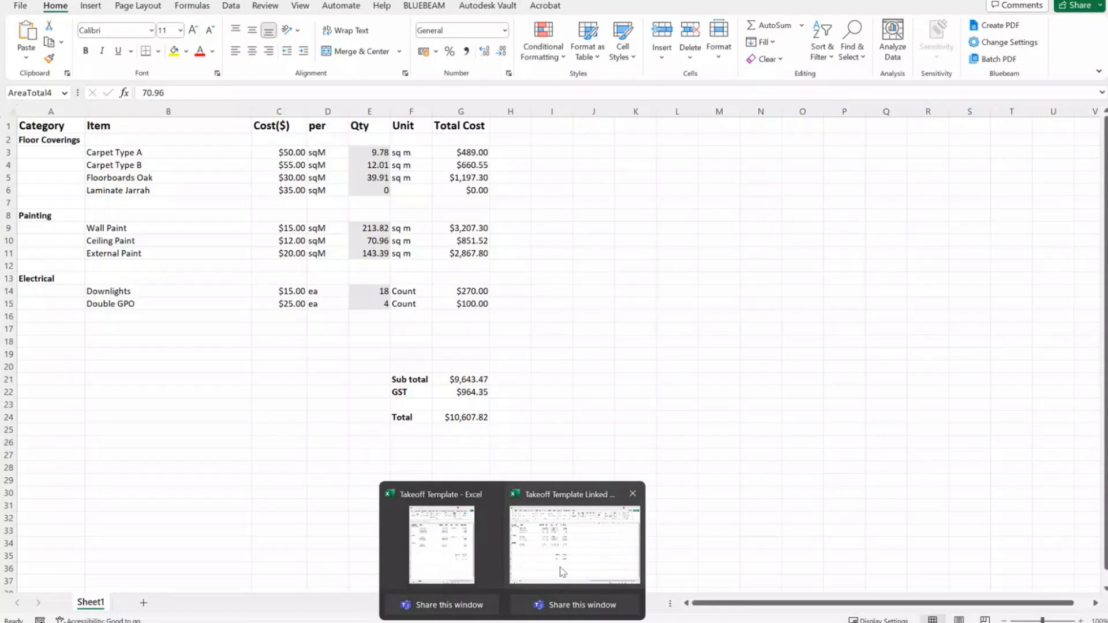
left_click(576, 552)
left_click_drag(125, 153, 144, 302)
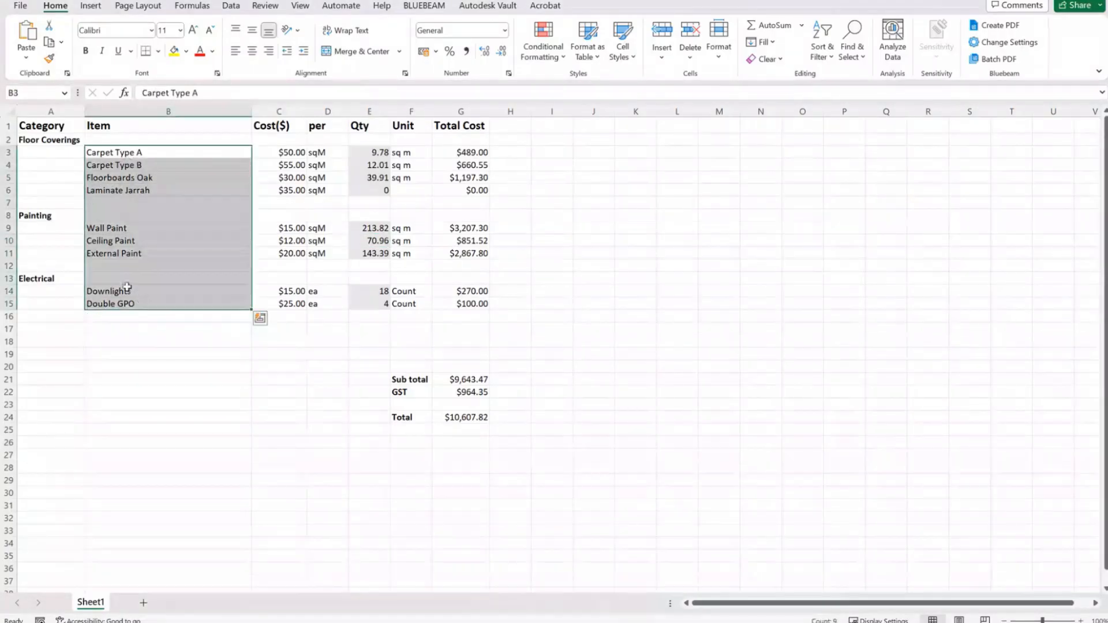
left_click(131, 328)
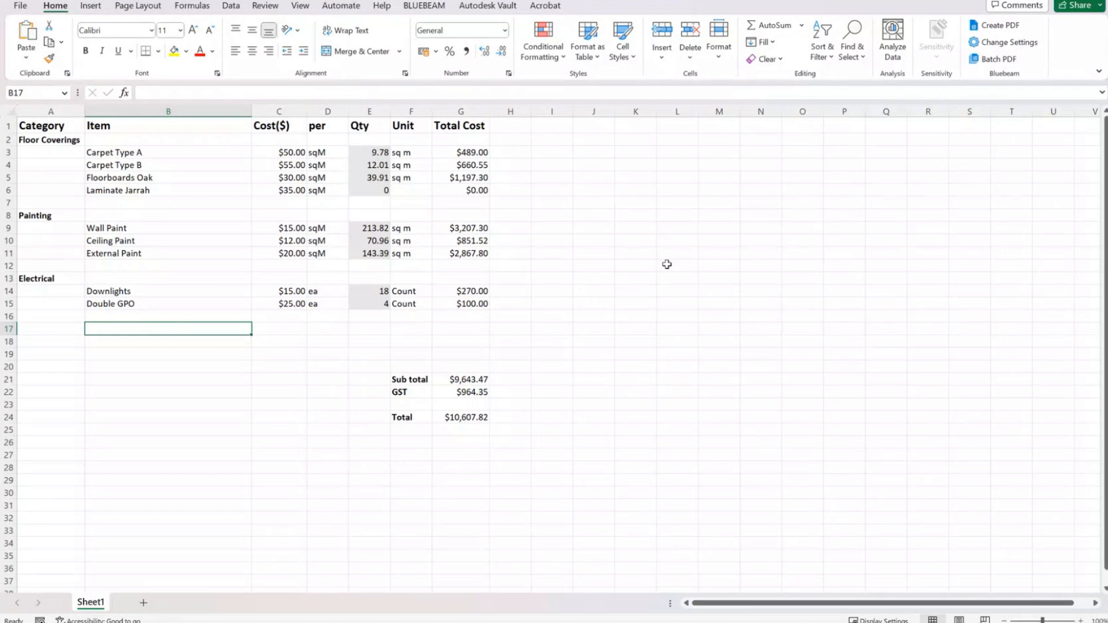
left_click(204, 197)
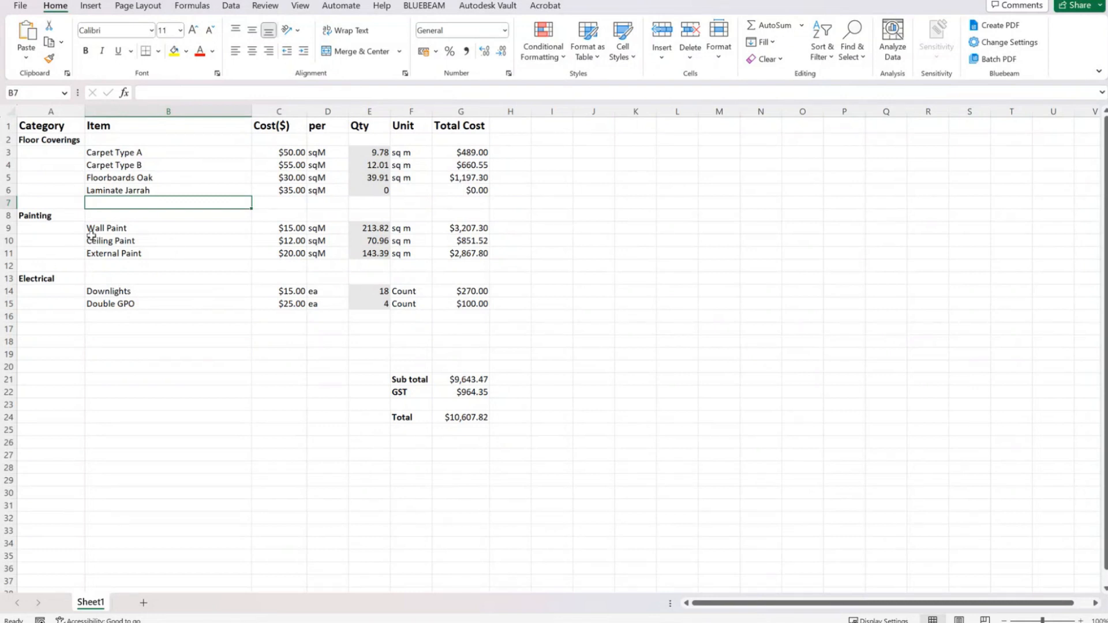
left_click(816, 205)
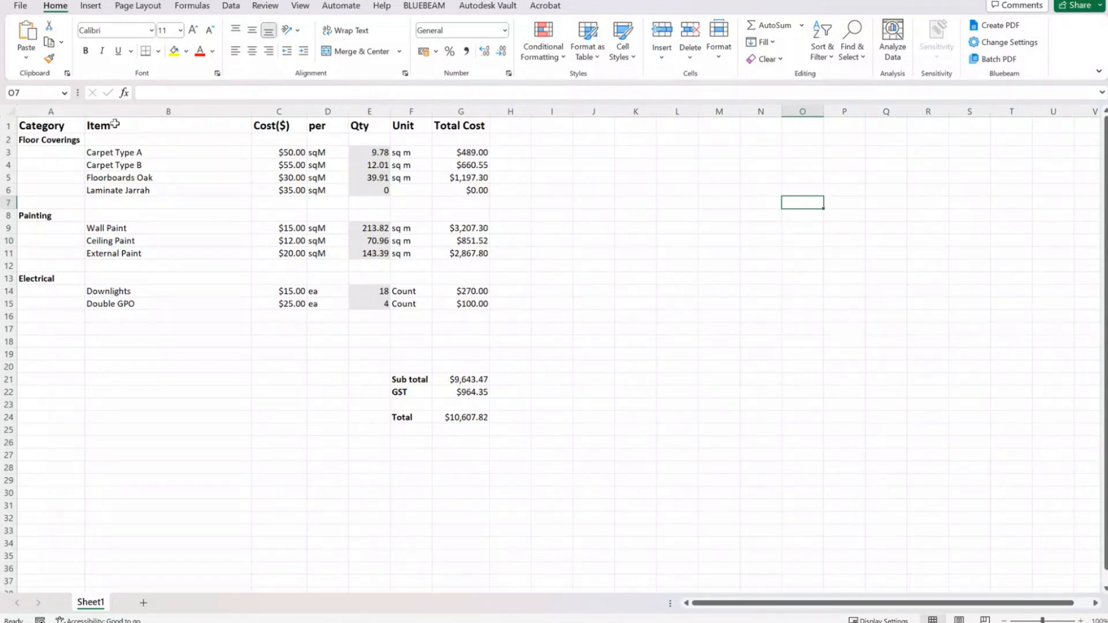
left_click(184, 202)
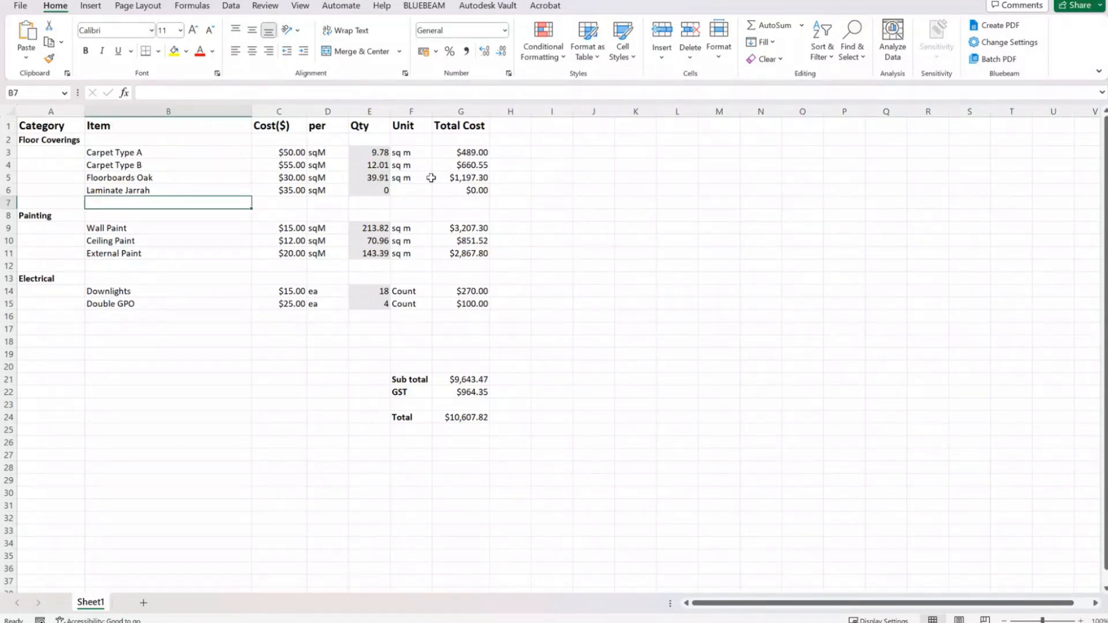
left_click(744, 241)
left_click(381, 164)
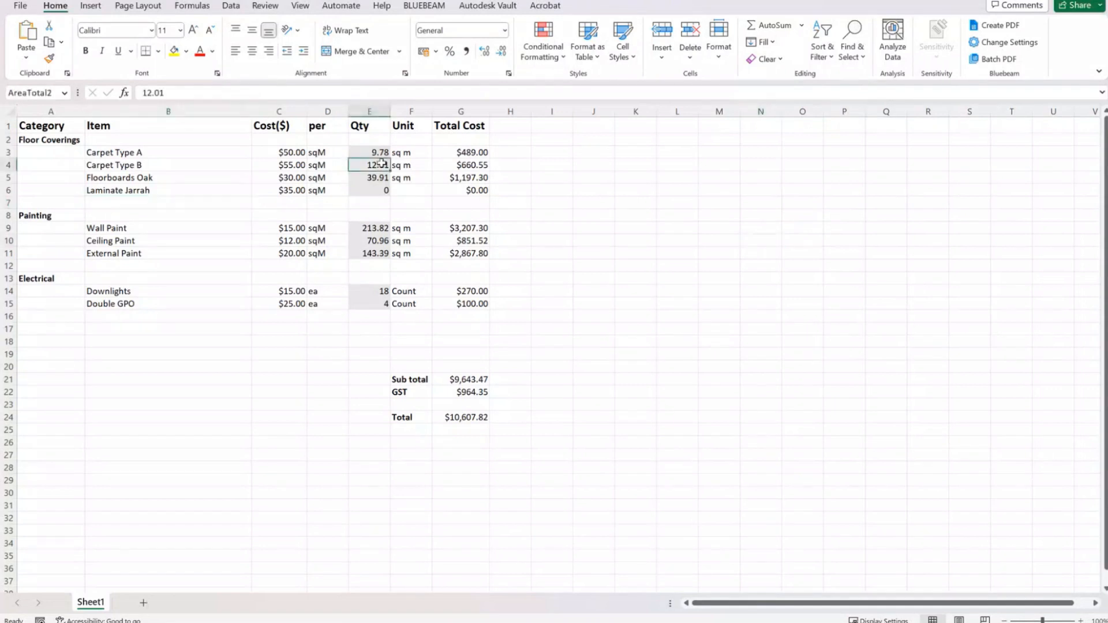
left_click(613, 142)
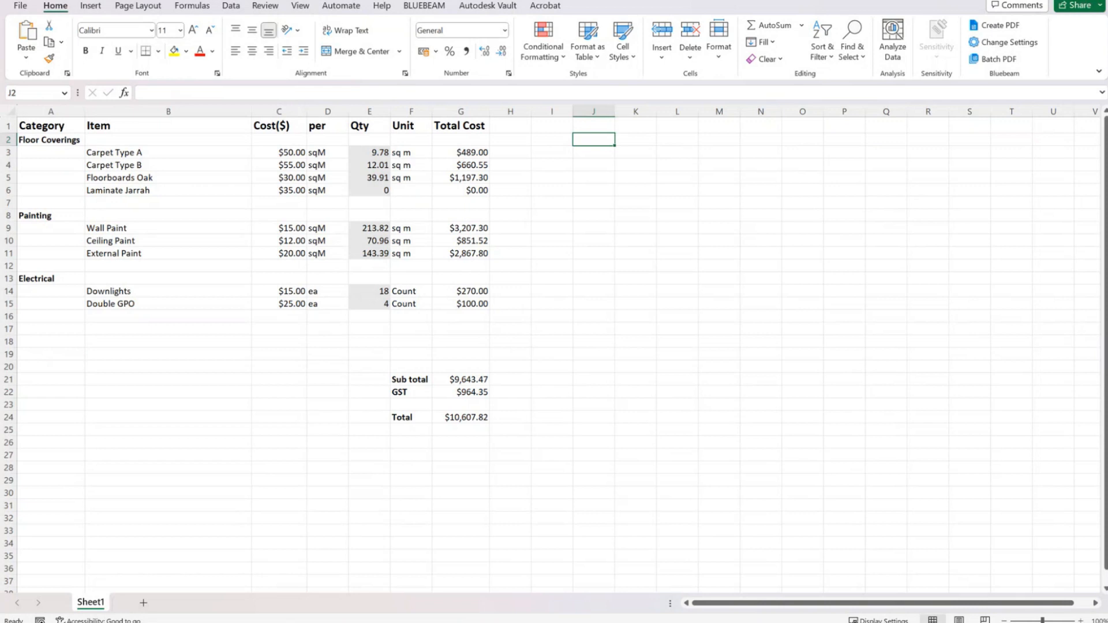
right_click(325, 202)
mouse_move(408, 202)
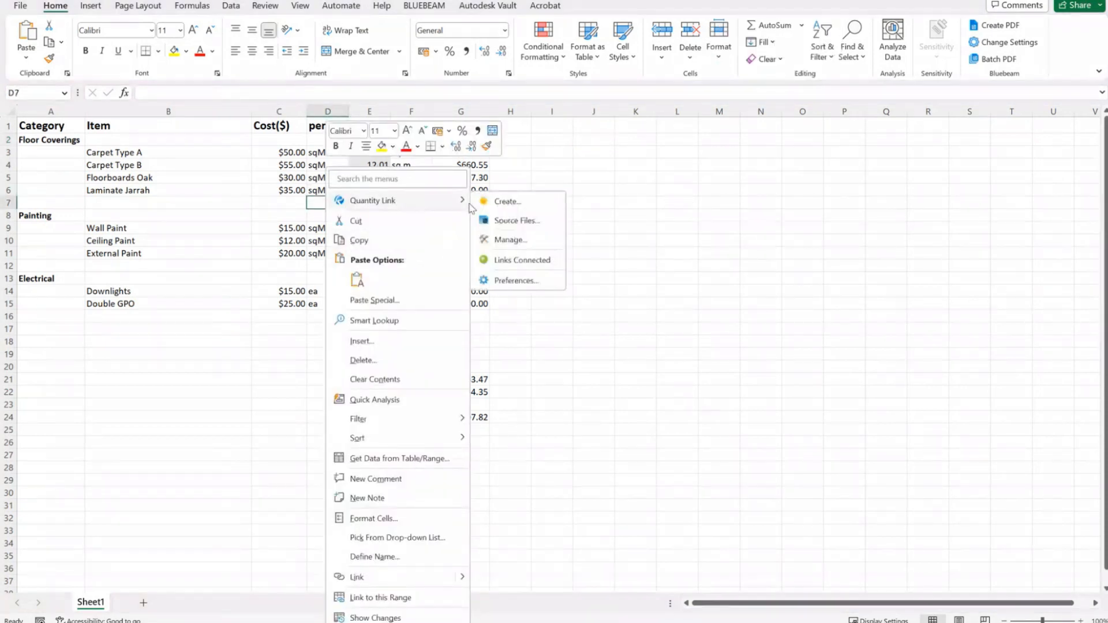
left_click(766, 211)
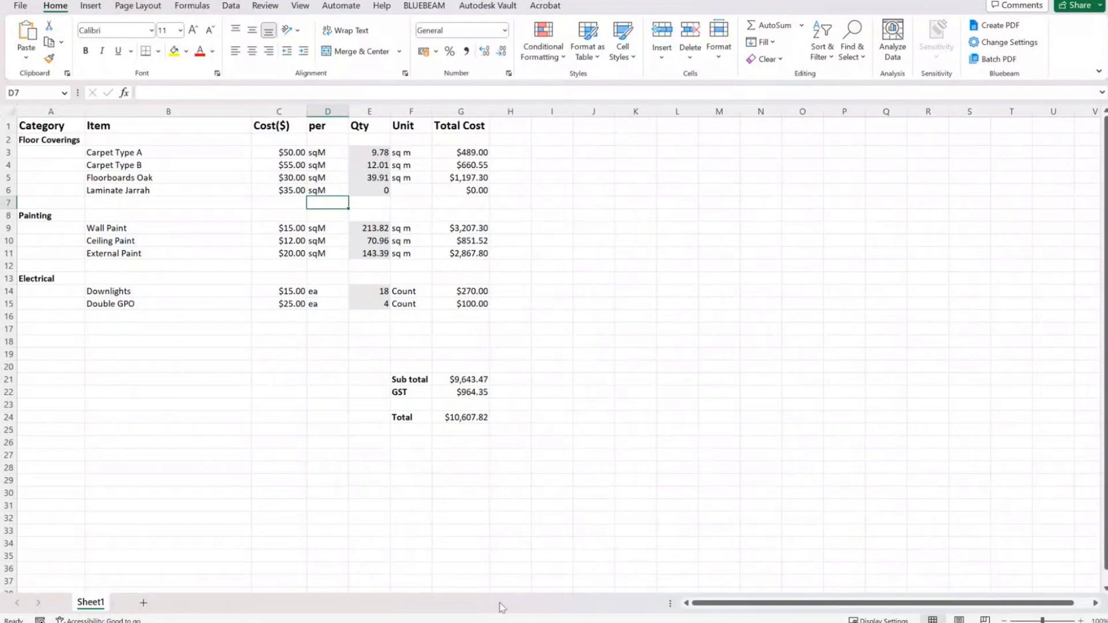
- Open the Takeoffs Marked Up PDF in Bluebeam Revu and hide the Markups List to inspect the marked-up floor plan closely
mouse_move(684, 622)
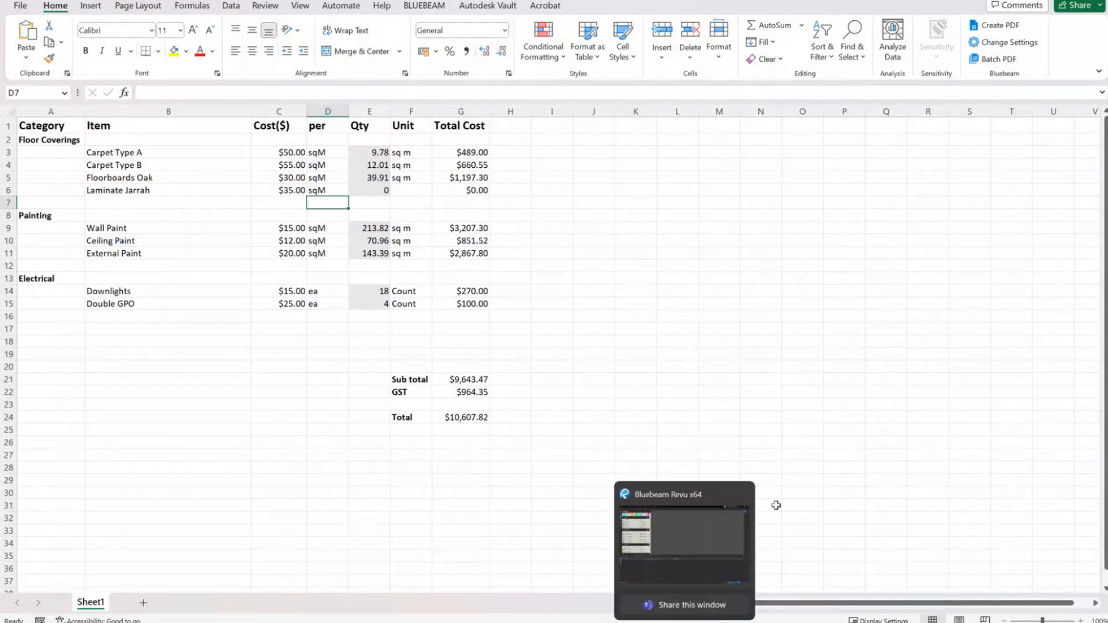
left_click(684, 622)
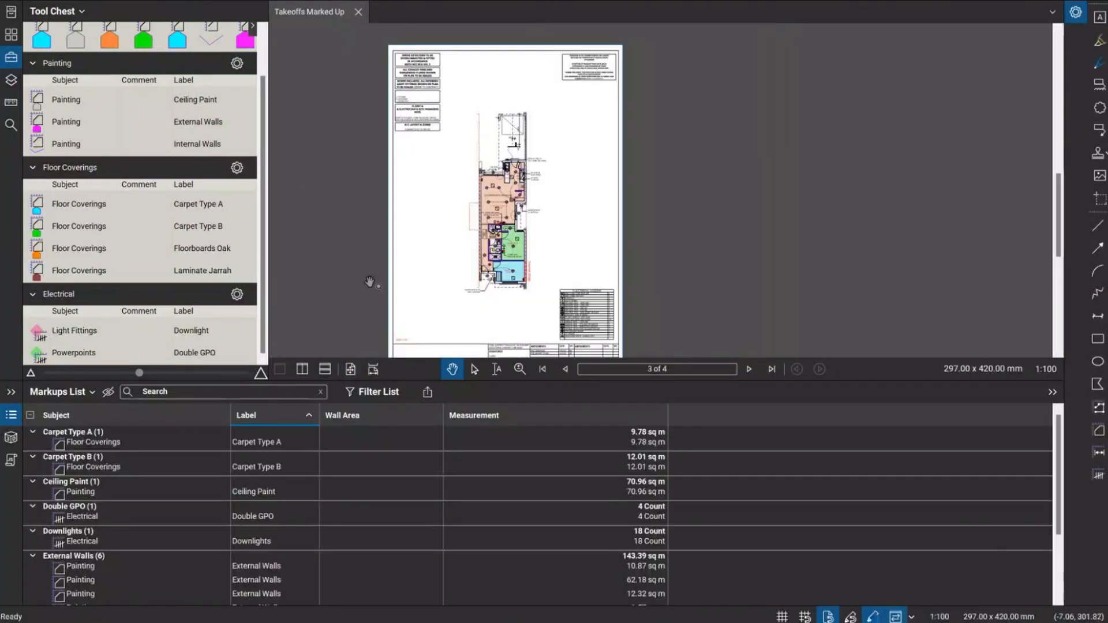
left_click(19, 414)
scroll(738, 256, "up", 5)
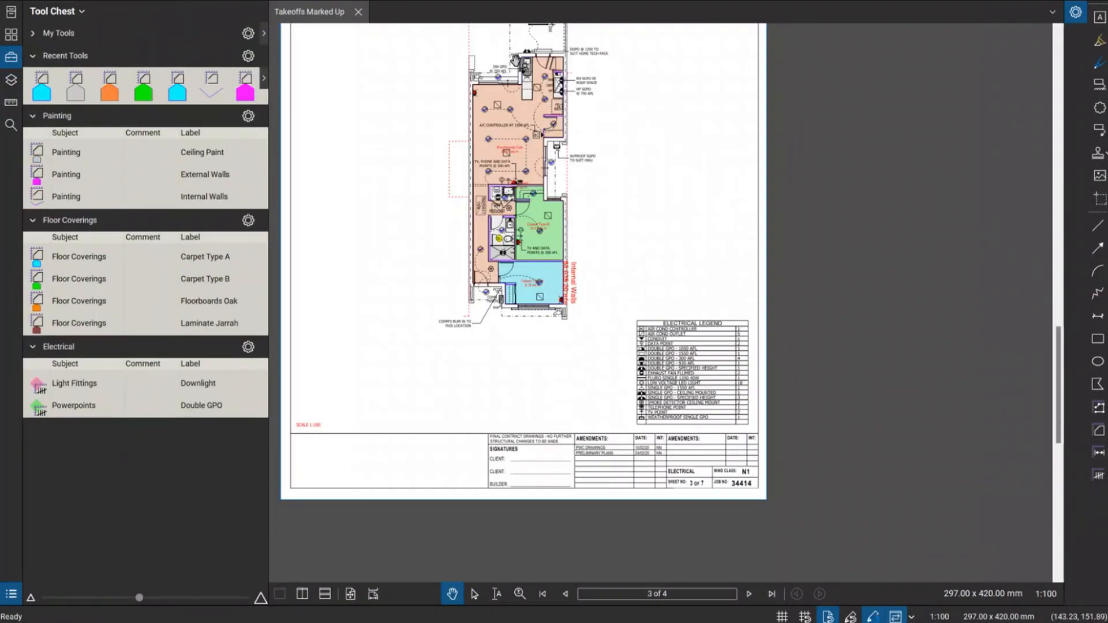
scroll(739, 257, "down", 1)
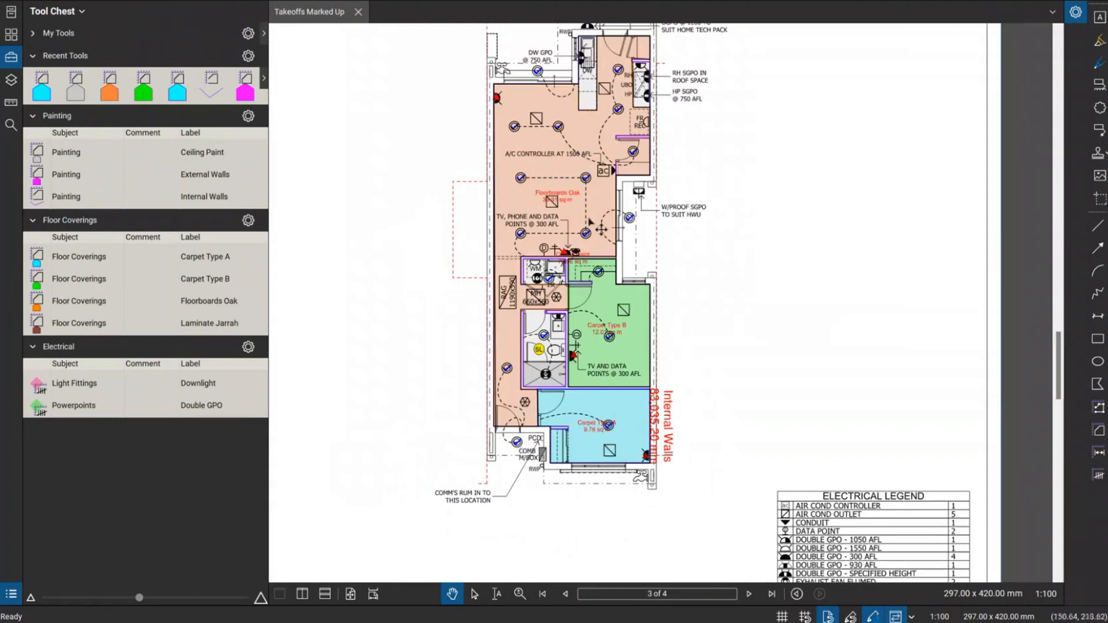
- Select the Internal Walls measurement on the floor plan and inspect its extent up close and from afar
left_click(672, 434)
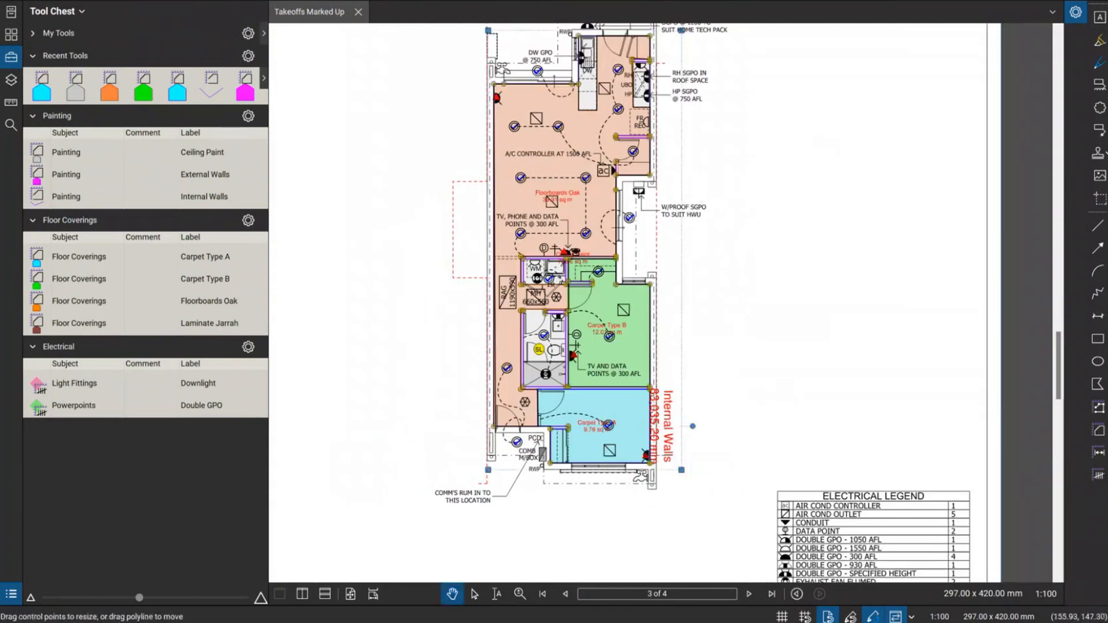
scroll(710, 375, "up", 2)
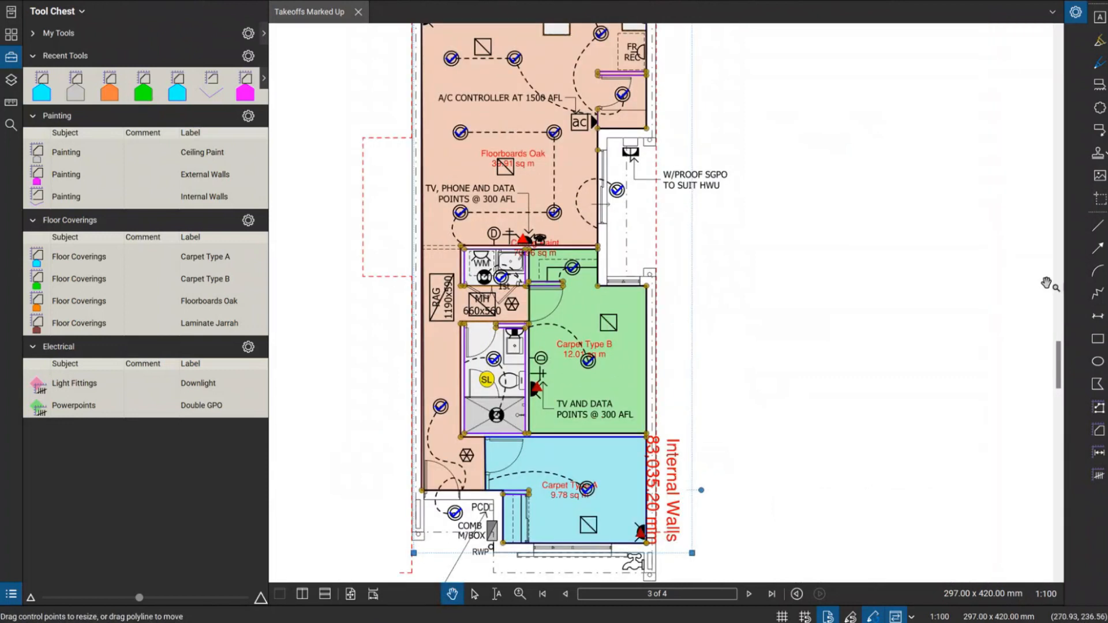
scroll(935, 375, "down", 2)
scroll(739, 381, "down", 2)
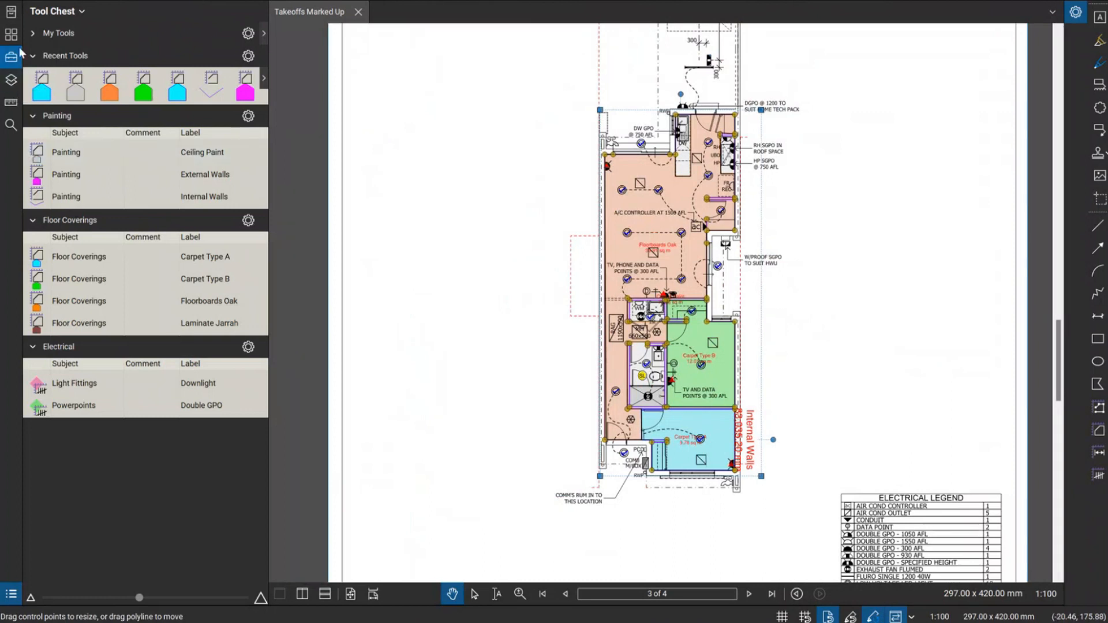
- Display the document's layers, hide Electrical and Floor Coverings, and leave only the Painting markups visible on the plan
left_click(10, 84)
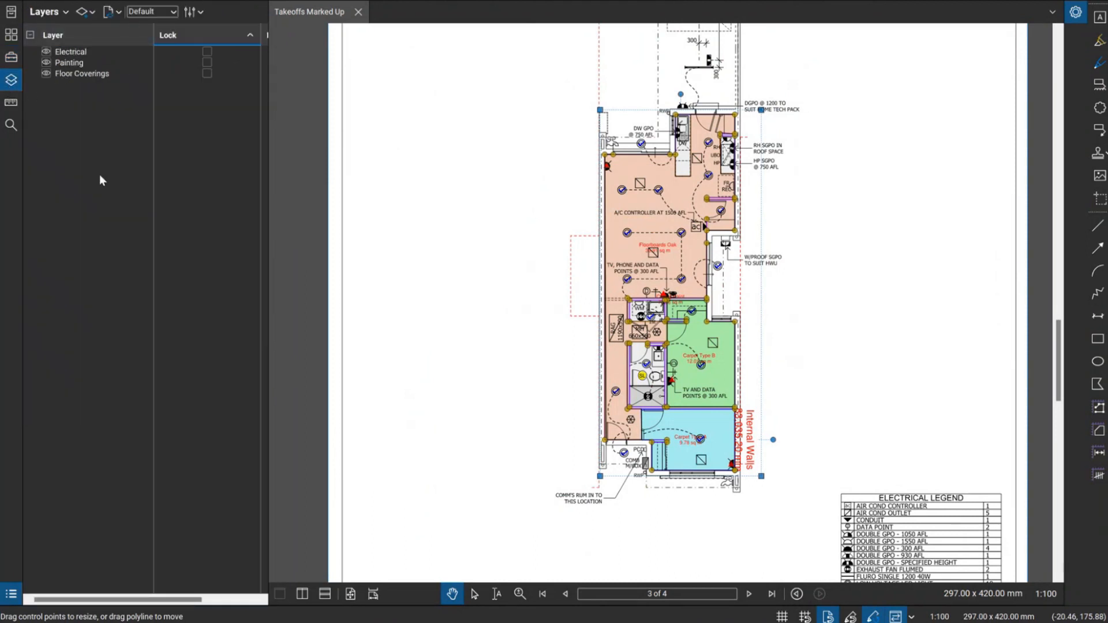
left_click(47, 52)
left_click(49, 53)
left_click(48, 53)
left_click(46, 63)
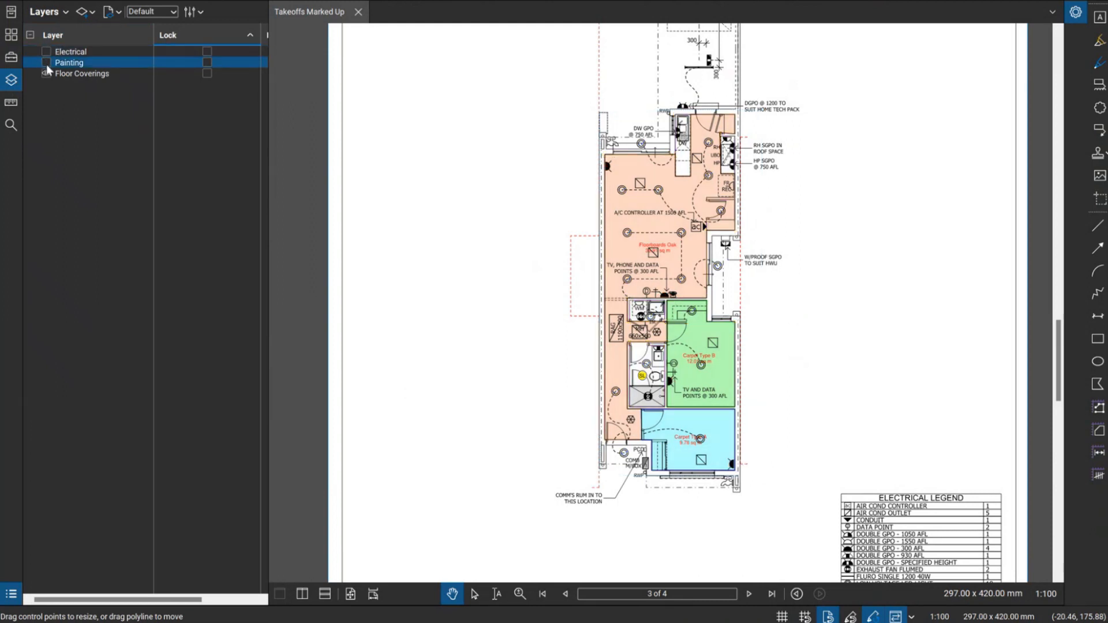
left_click(46, 62)
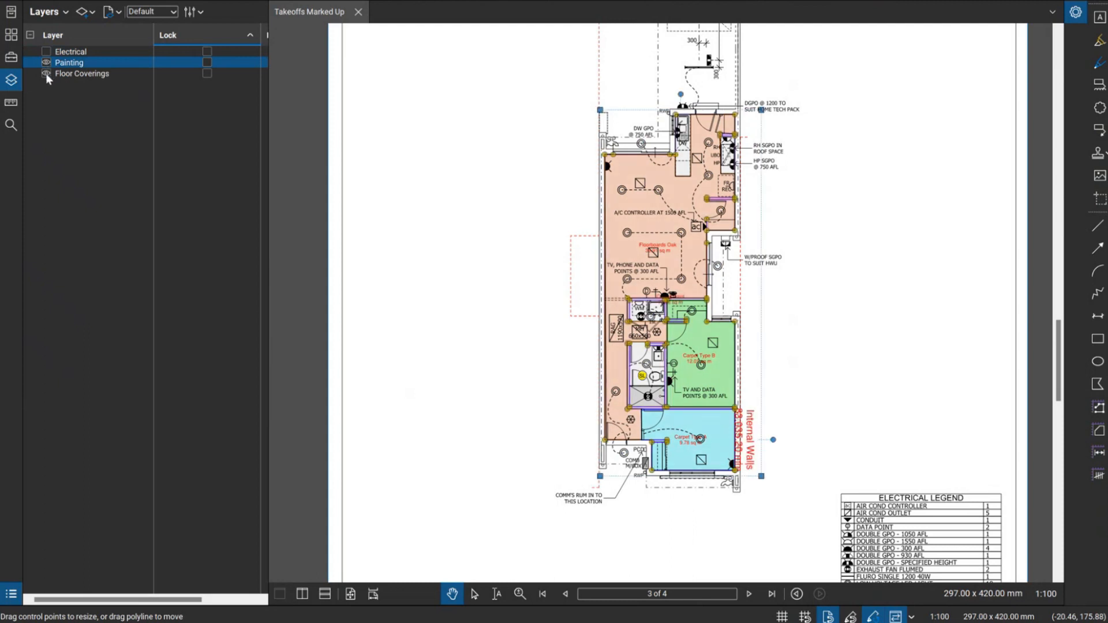
left_click(47, 74)
- Move the Ceiling Paint measurement's caption upward, clear of the wall line above the WM room
scroll(664, 283, "up", 5)
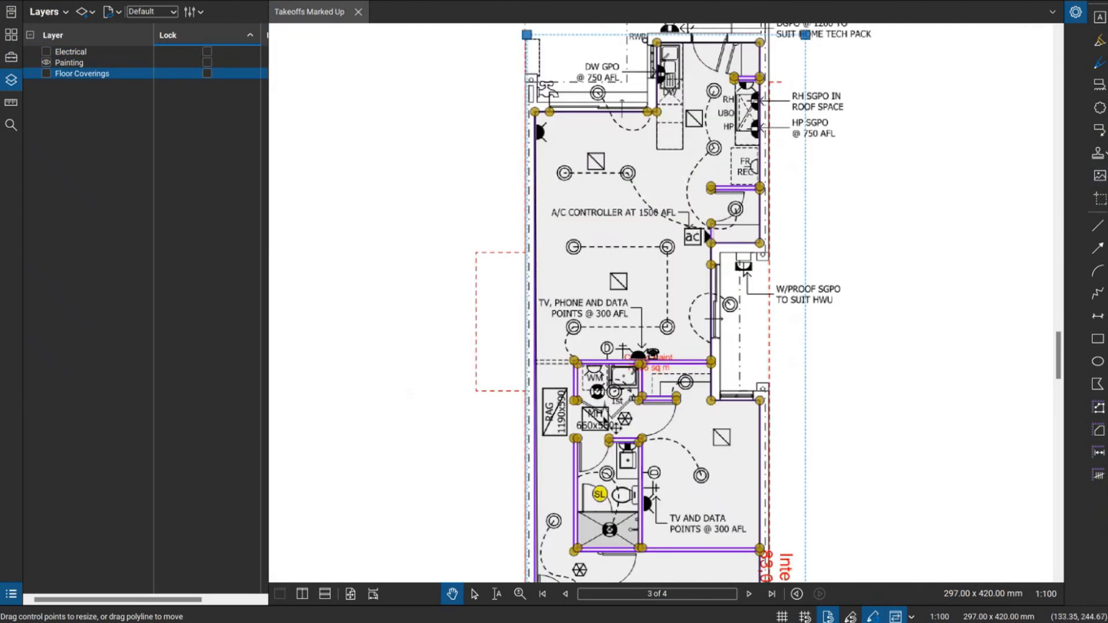
left_click(700, 324)
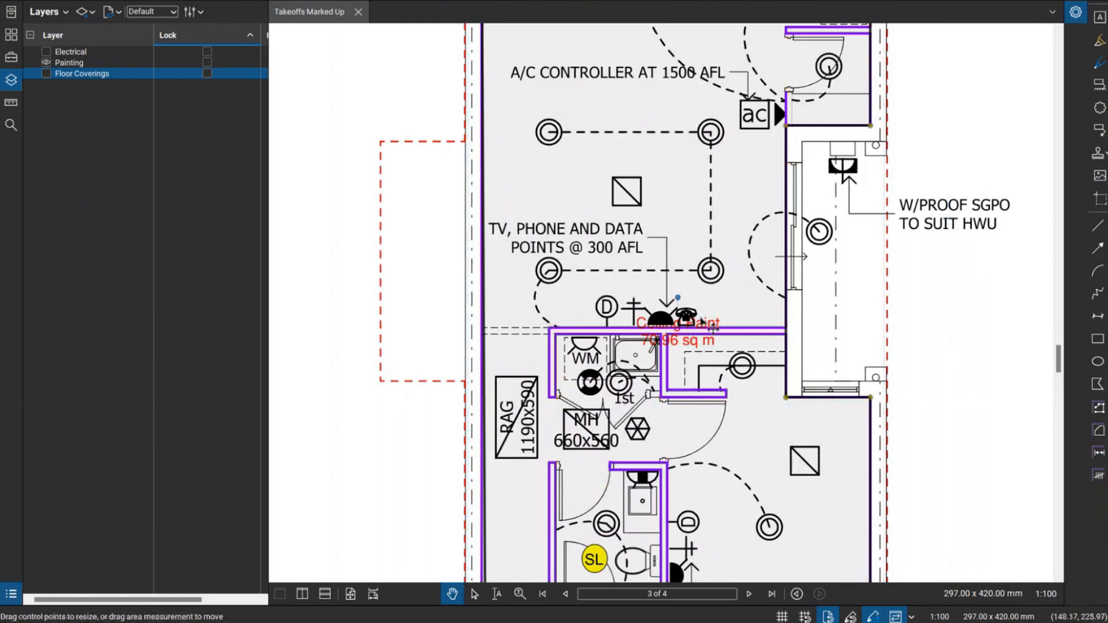
left_click_drag(699, 325, 689, 259)
scroll(915, 284, "down", 3)
scroll(912, 360, "down", 3)
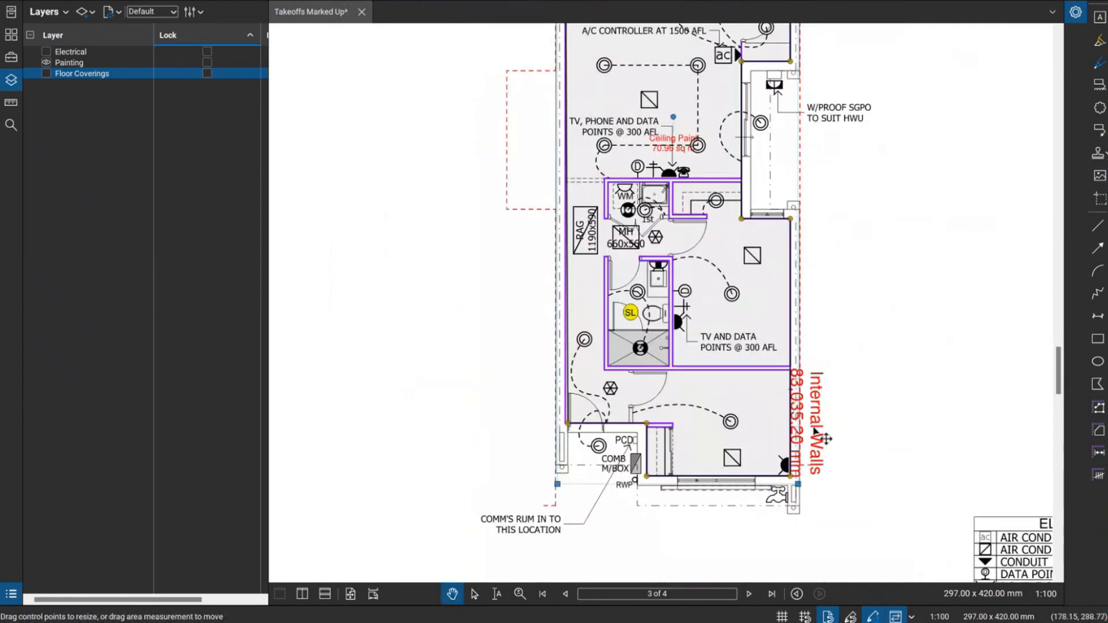
scroll(840, 420, "down", 1)
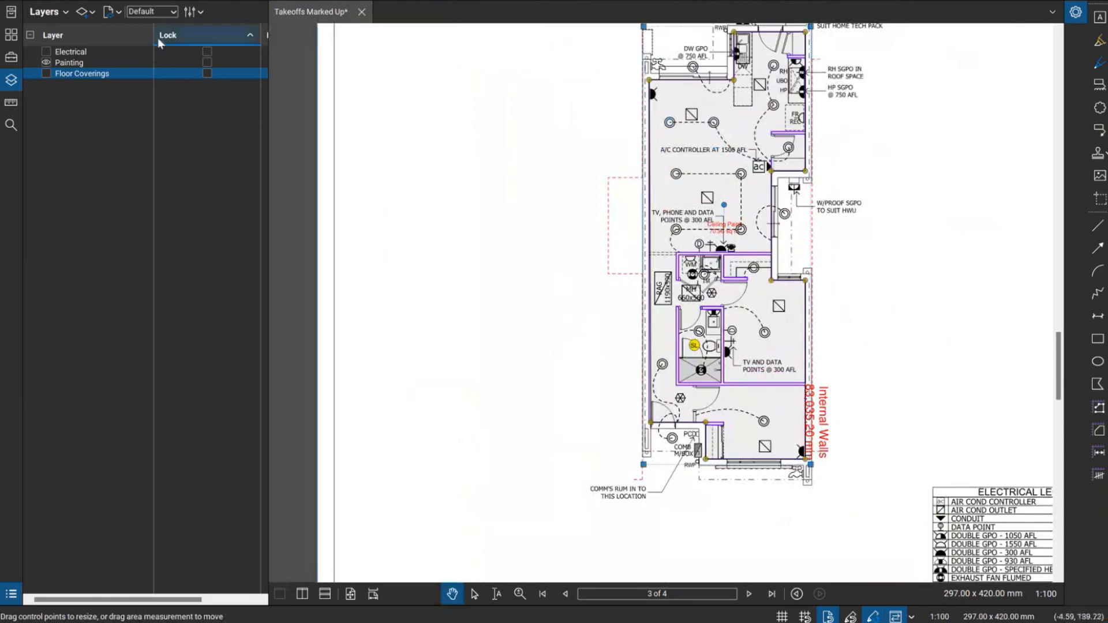
- Toggle the Painting layer off and on, and show the Electrical and Floor Coverings layers again
left_click(46, 62)
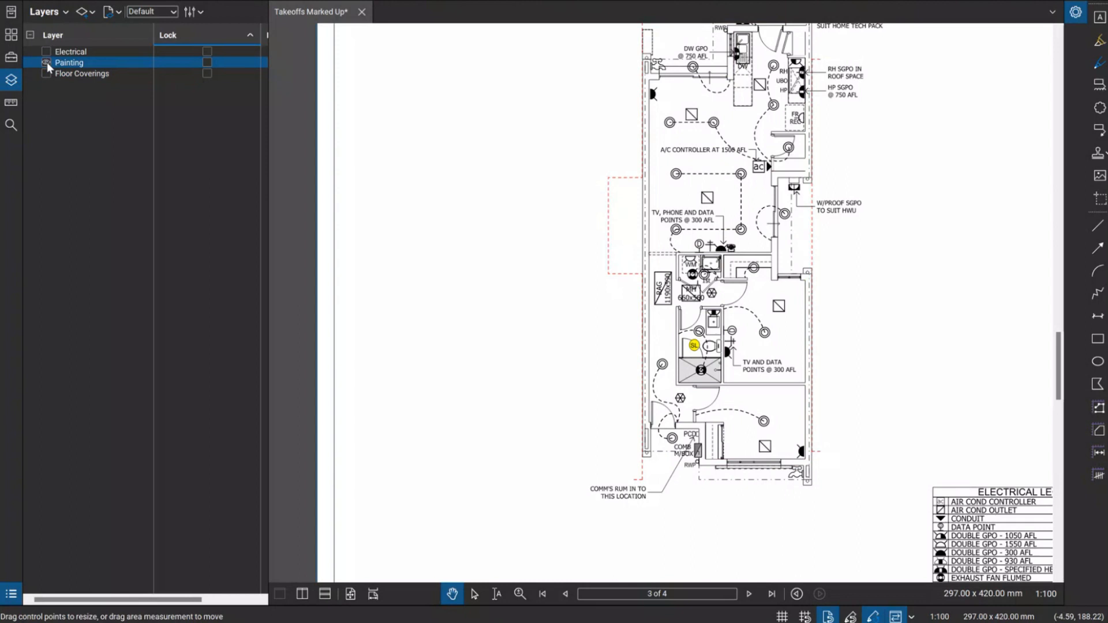
left_click(46, 61)
left_click(45, 52)
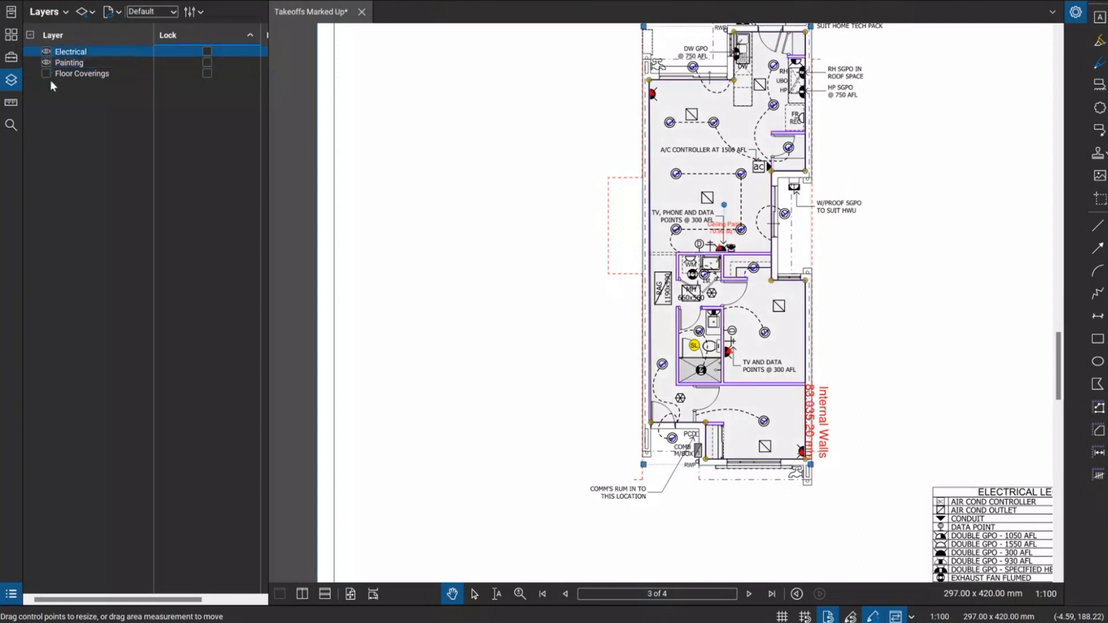
left_click(46, 73)
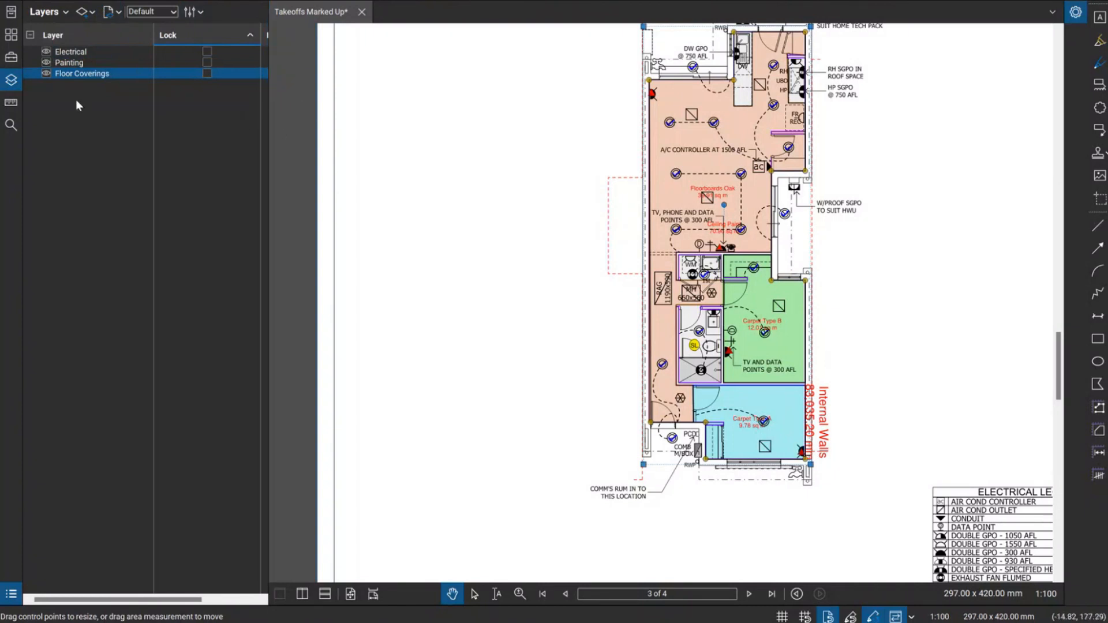
- Review the Floor Coverings layer's options, deselect the markup and look closely at the Floorboards Oak area
right_click(85, 74)
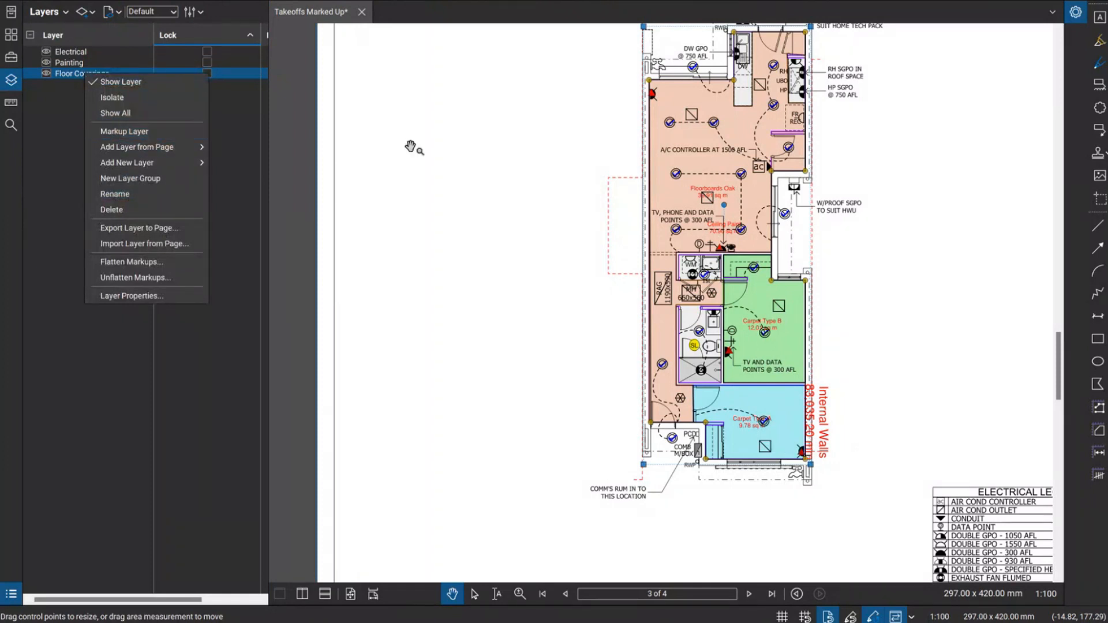
left_click(530, 138)
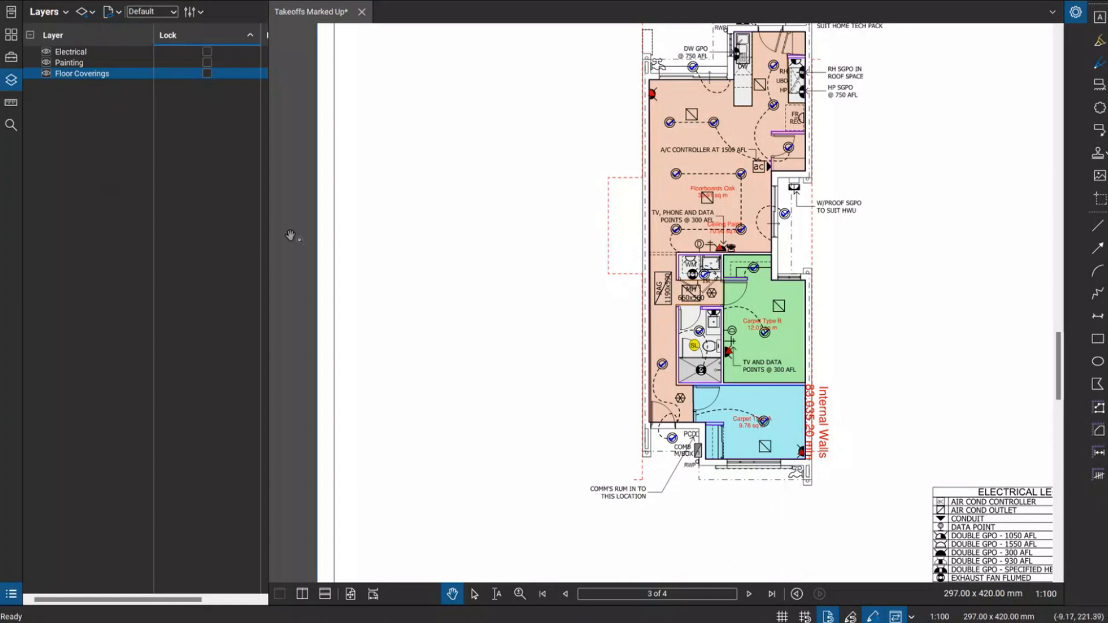
left_click(720, 169)
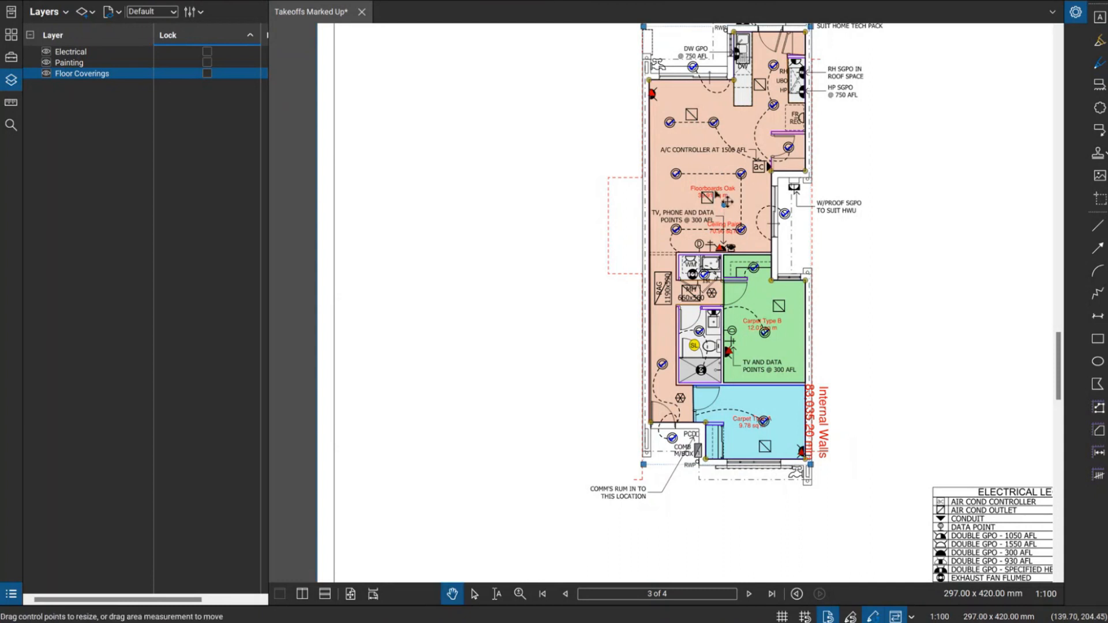
key("Escape")
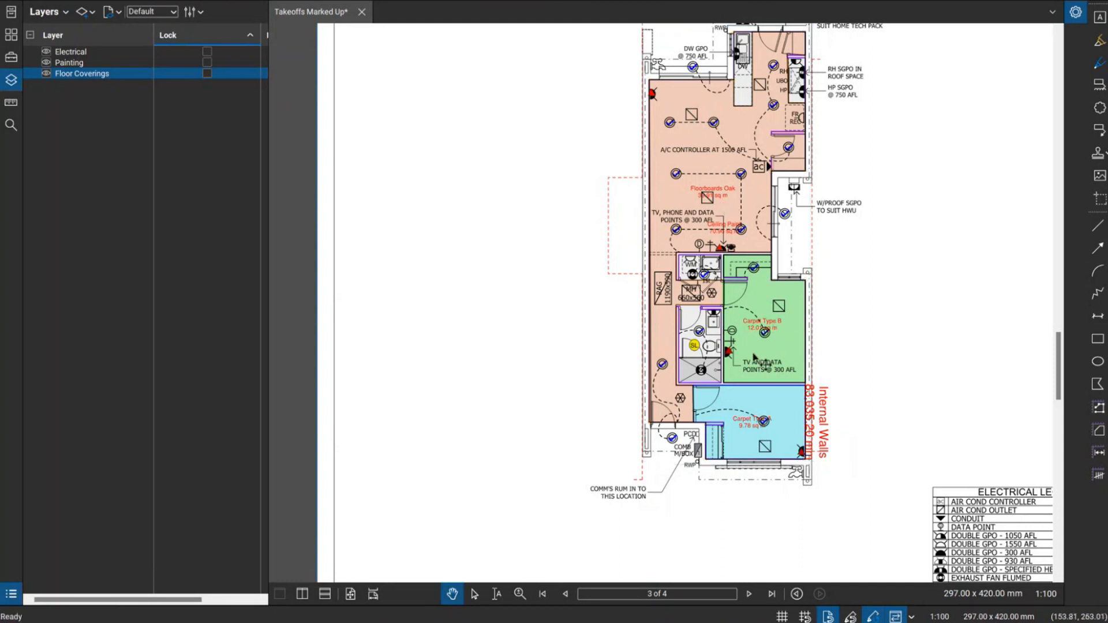
scroll(750, 178, "up", 3)
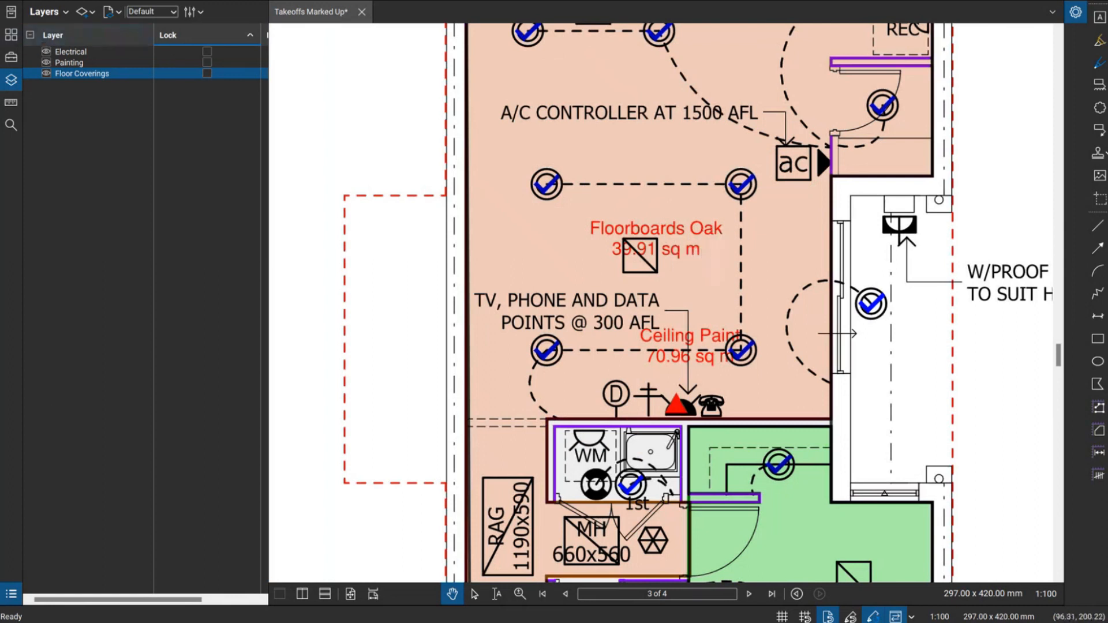
- Show the Markups List, select the Carpet Type A and Carpet Type B markups, and review their layer assignment options
left_click(12, 596)
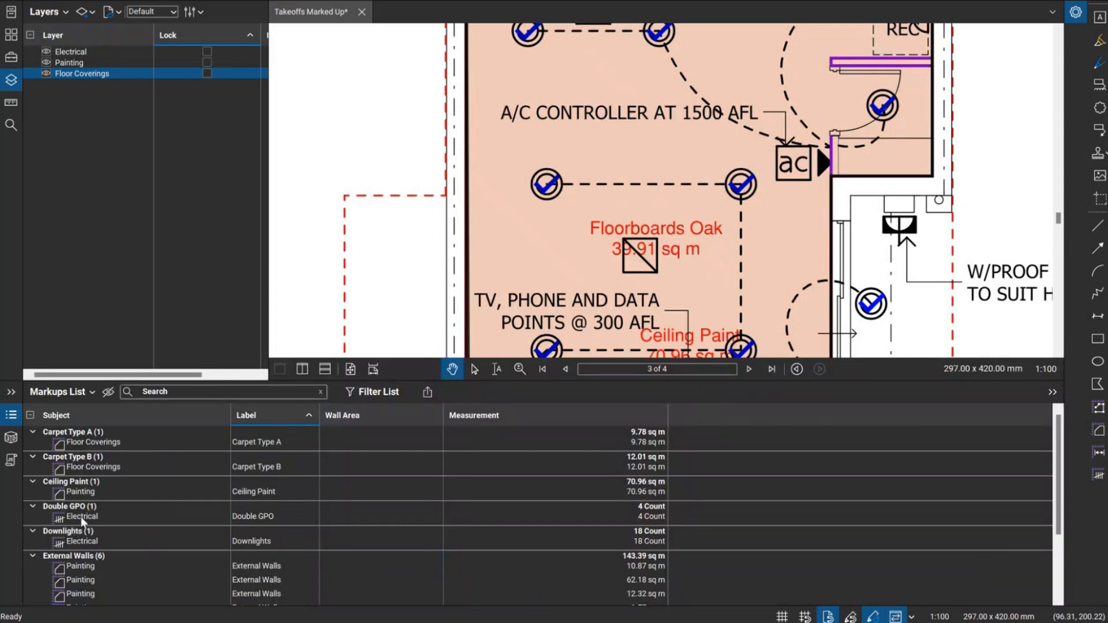
left_click(95, 444)
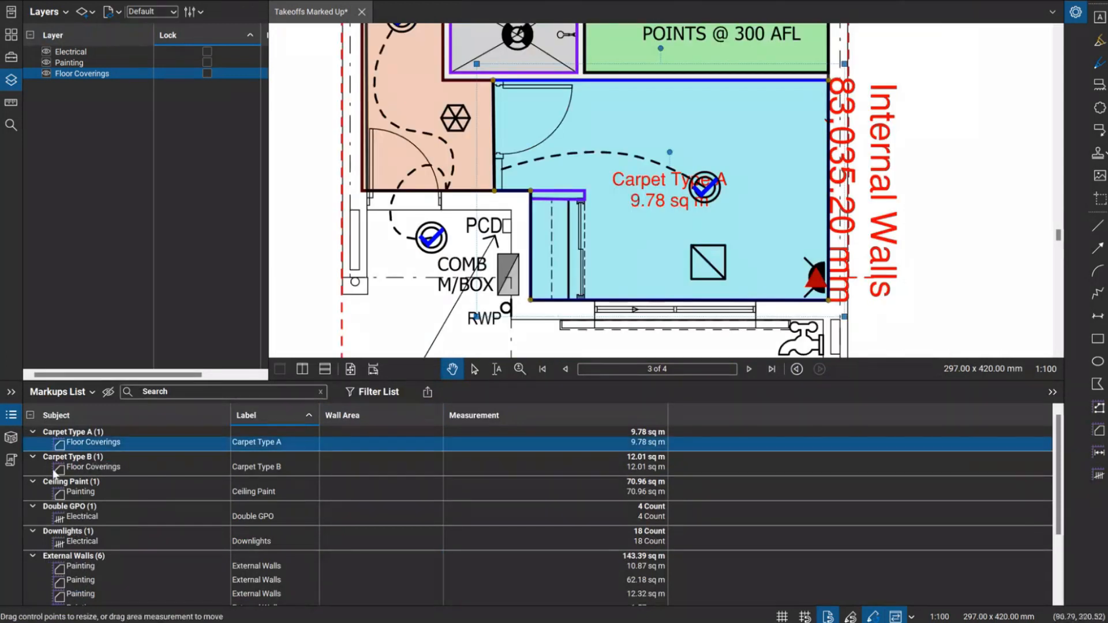
left_click(81, 467, "ctrl")
right_click(81, 468)
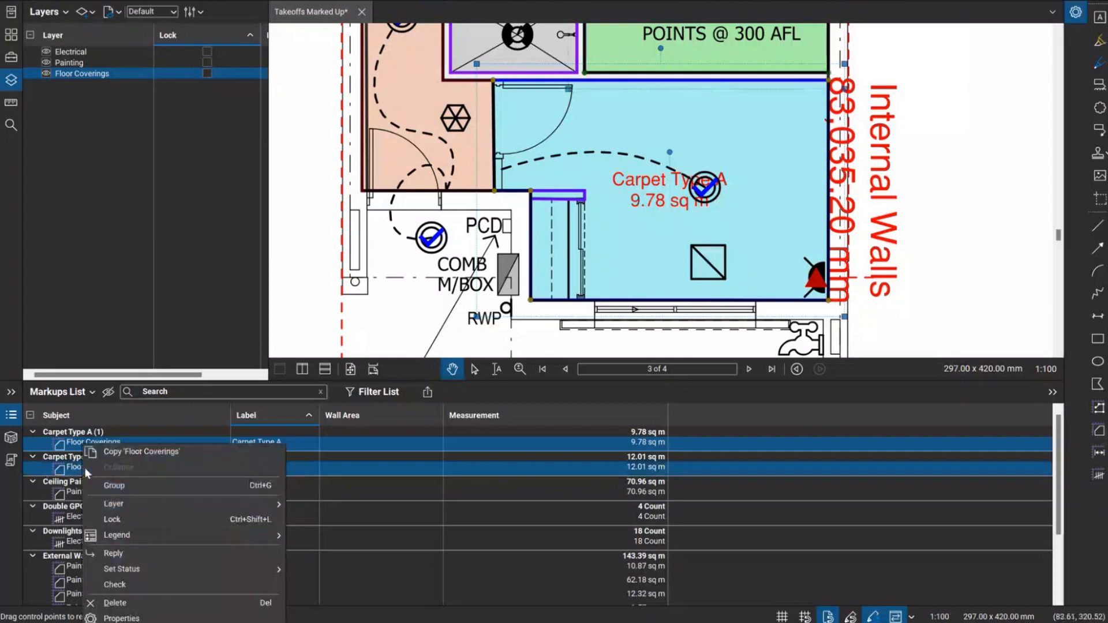
mouse_move(120, 507)
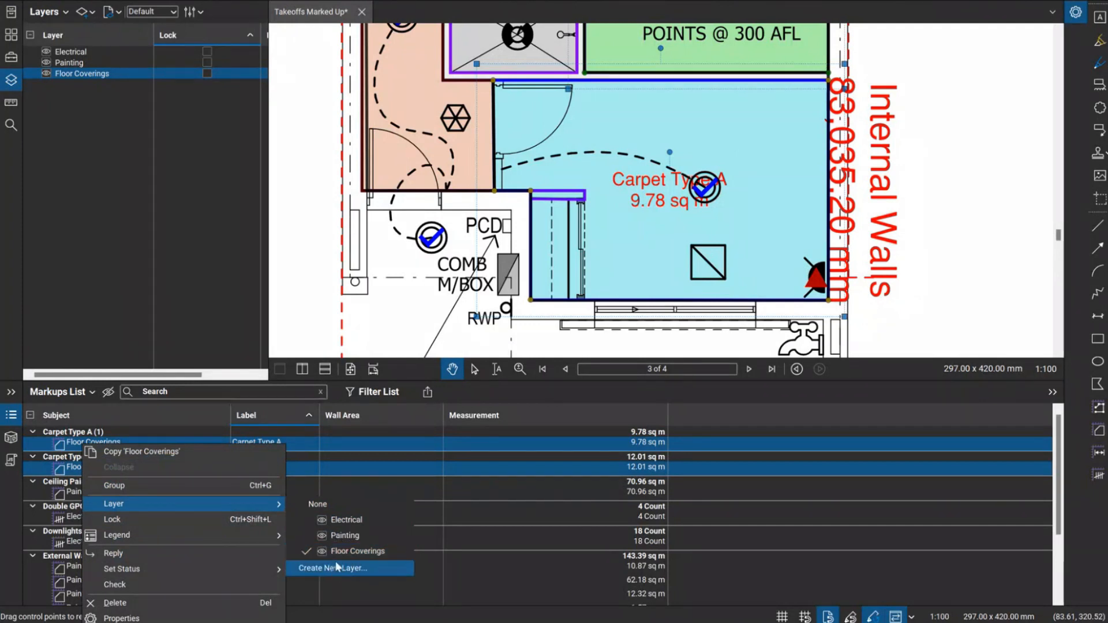
left_click(186, 328)
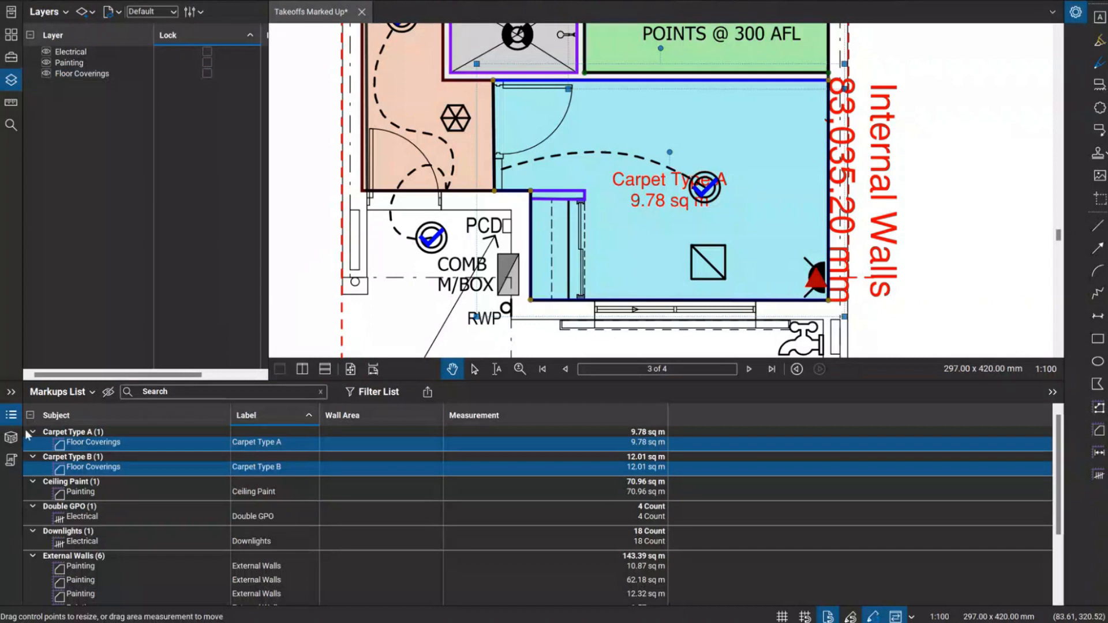
- Hide the Markups List and add a child layer named Carpet beneath the Floor Coverings layer
left_click(11, 415)
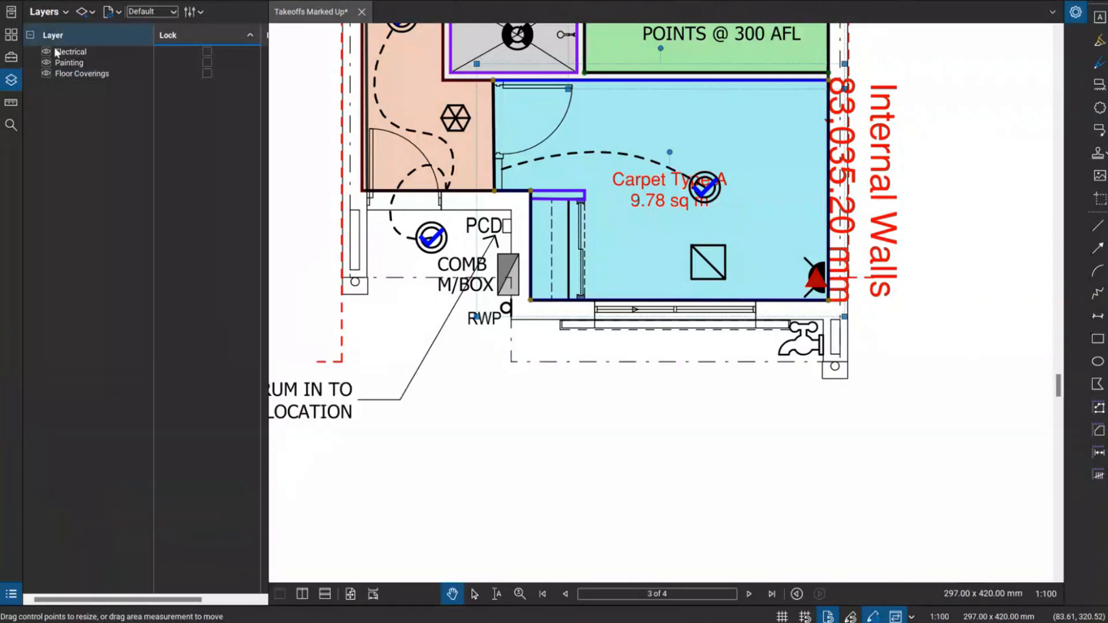
left_click(58, 74)
right_click(79, 77)
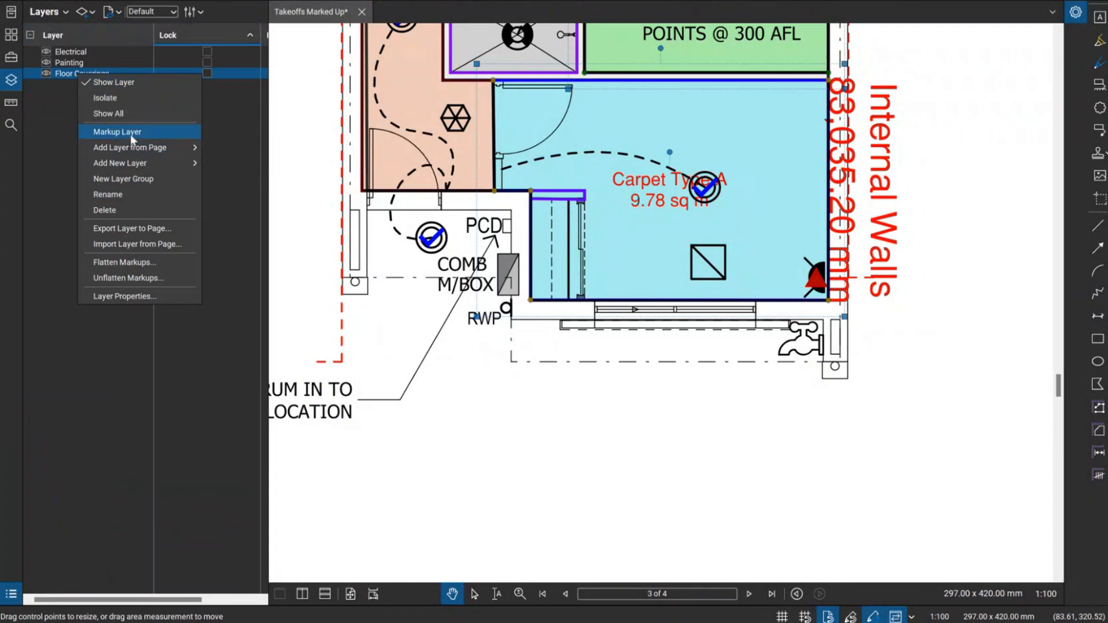
mouse_move(171, 163)
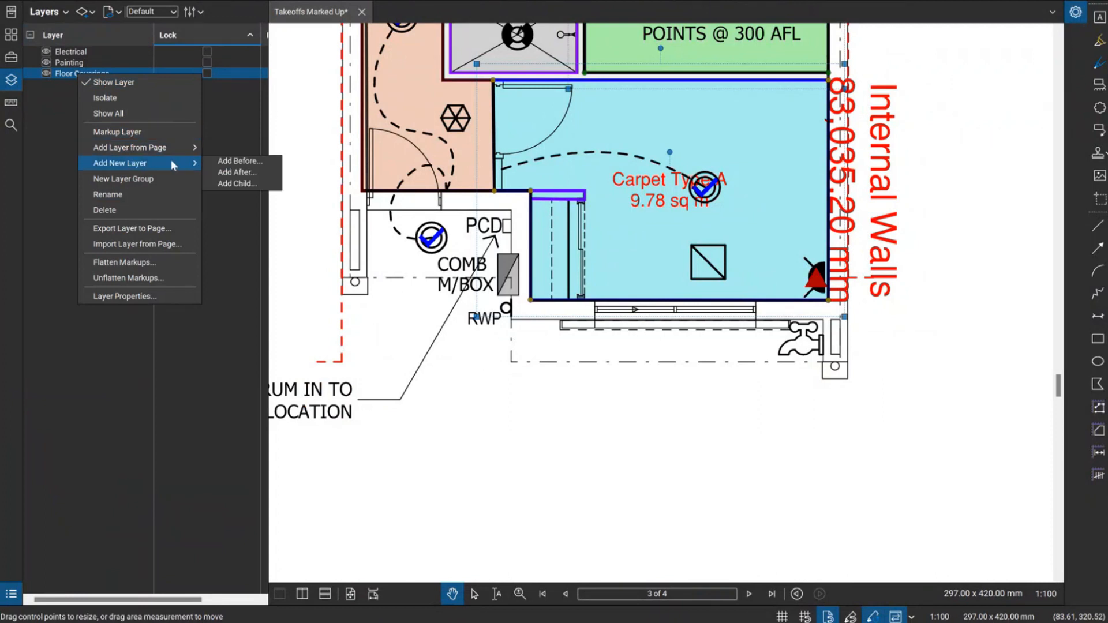
left_click(234, 186)
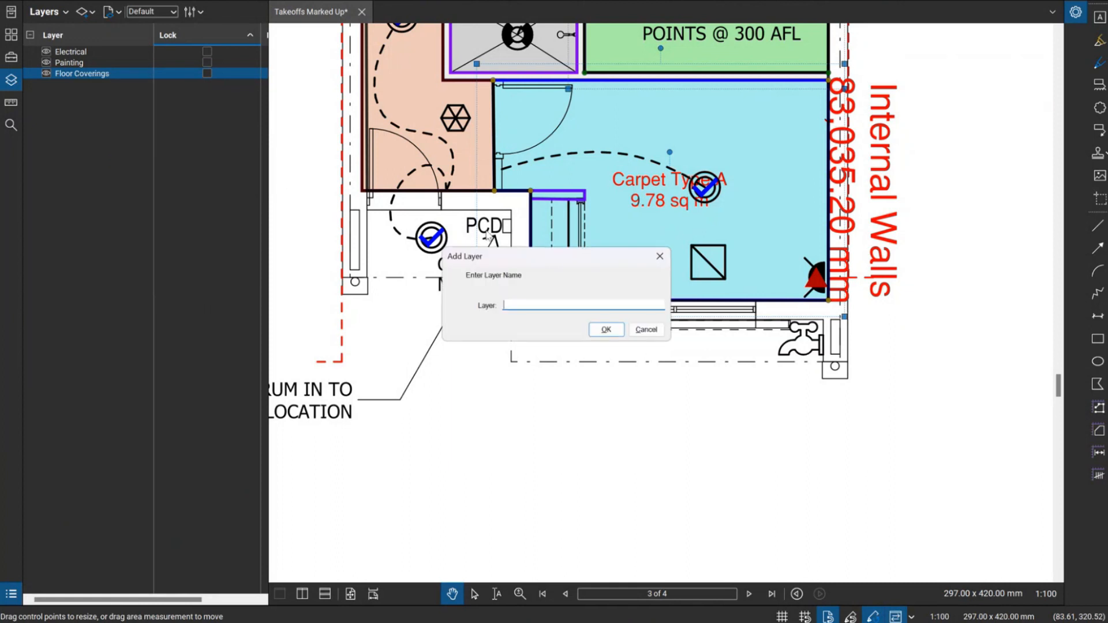
type("Carpet")
key("Return")
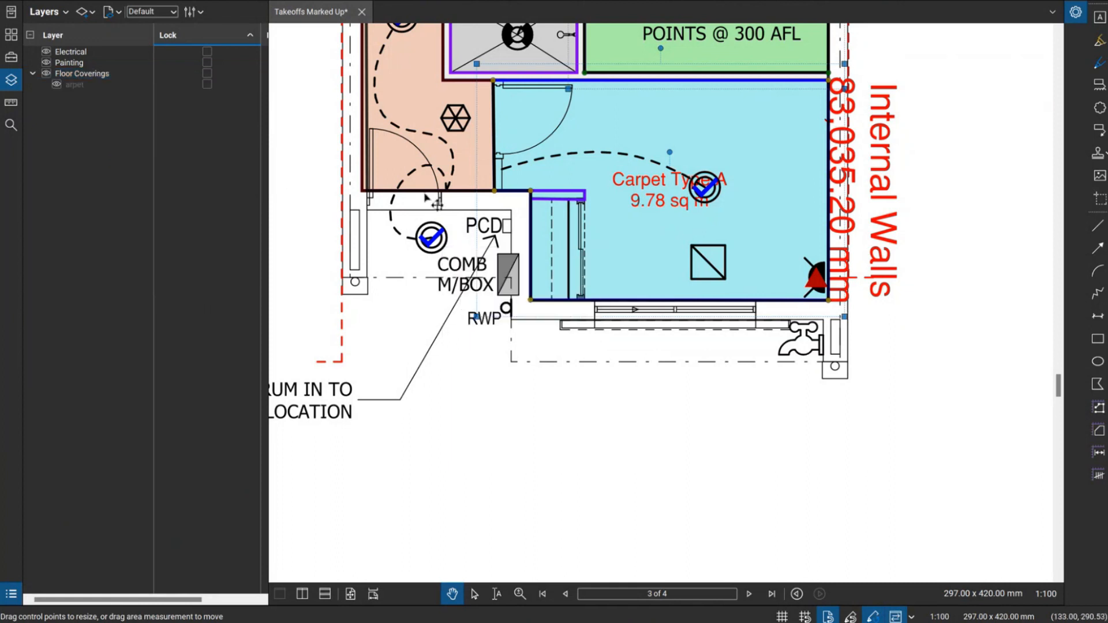
left_click(73, 86)
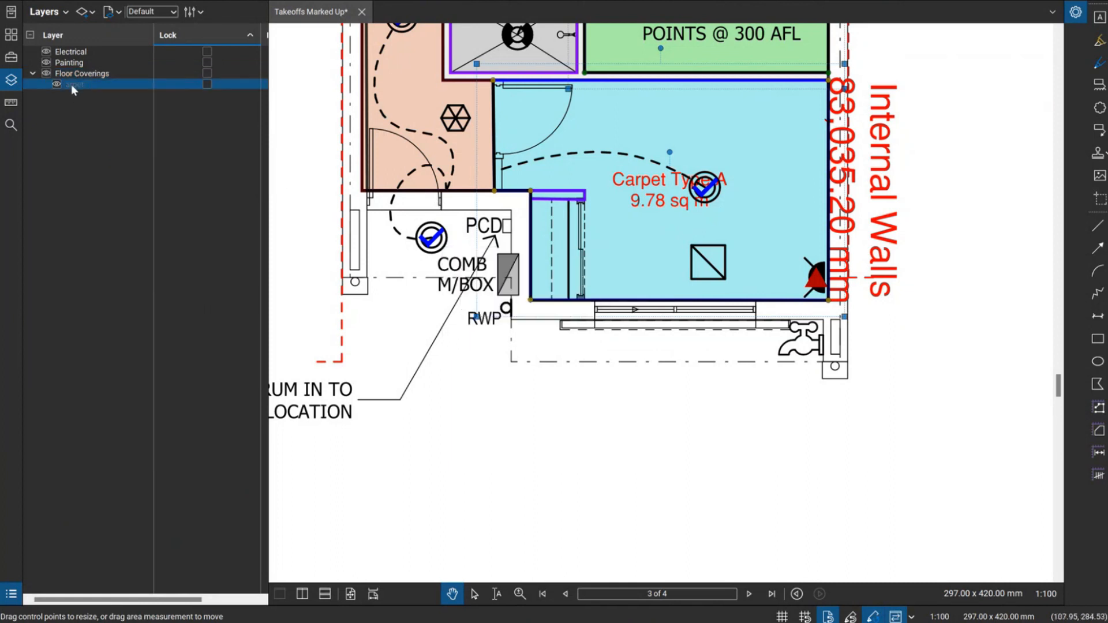
left_click(71, 84)
type("C")
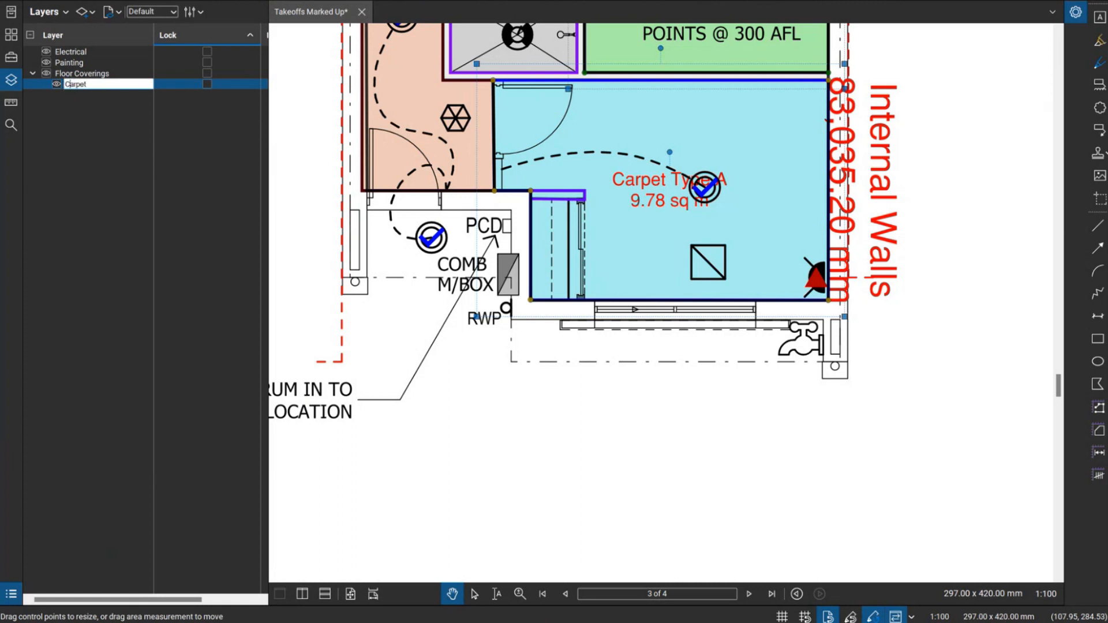
key("Return")
- Add a second child layer named Floorboards beneath the Floor Coverings layer
right_click(84, 74)
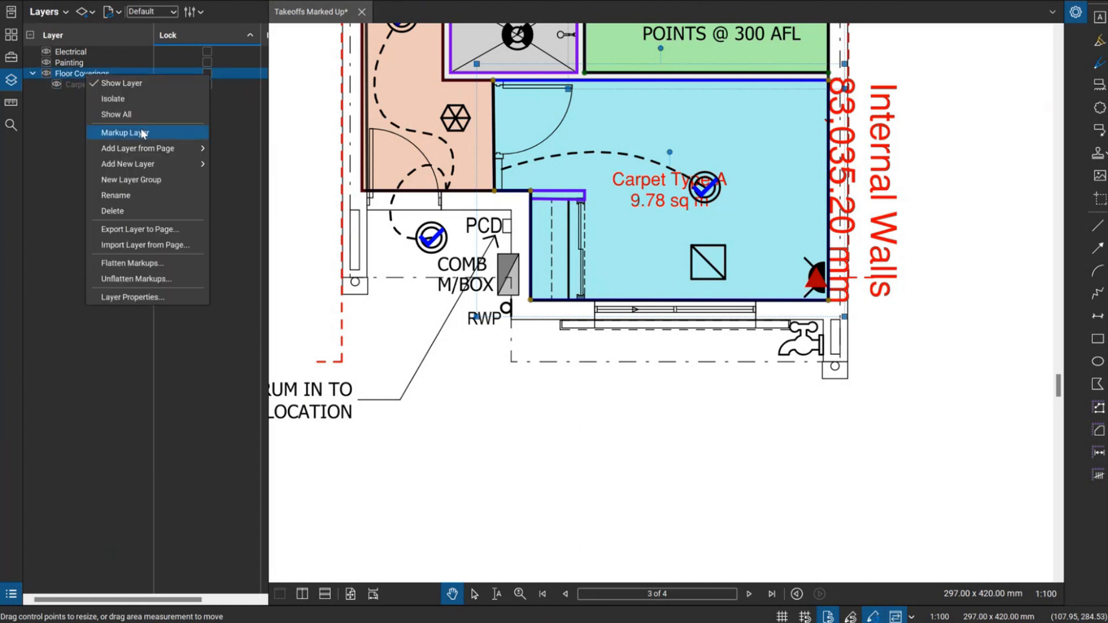
mouse_move(188, 170)
left_click(247, 184)
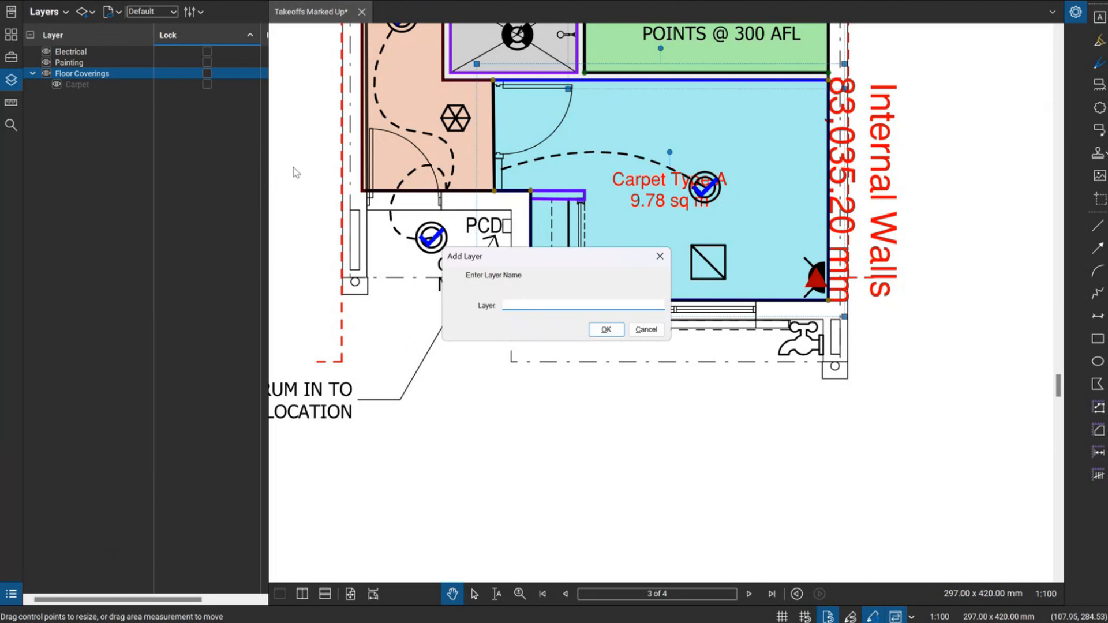
type("Floorborards")
key("Return")
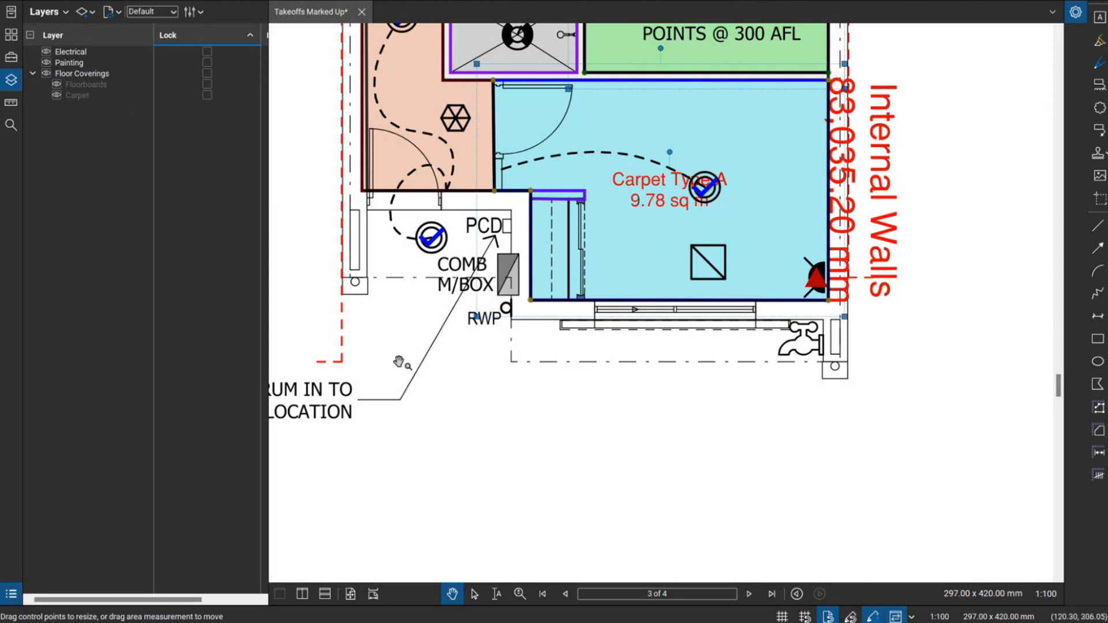
- Show the Markups List and assign the selected Carpet Type A and Carpet Type B markups to the Carpet child layer
left_click(10, 594)
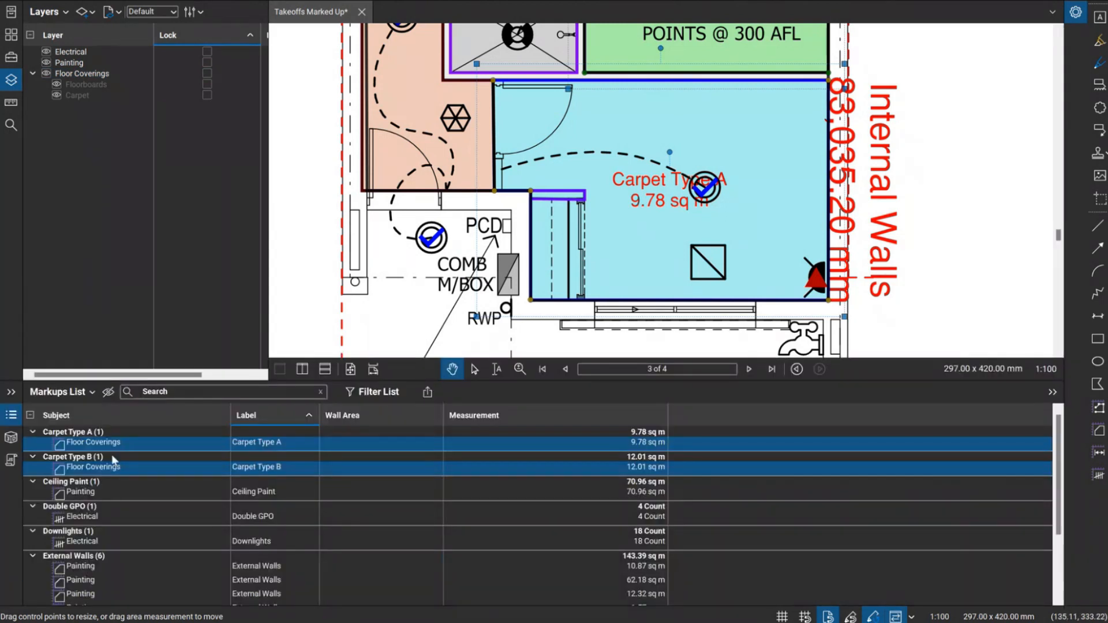
right_click(127, 442)
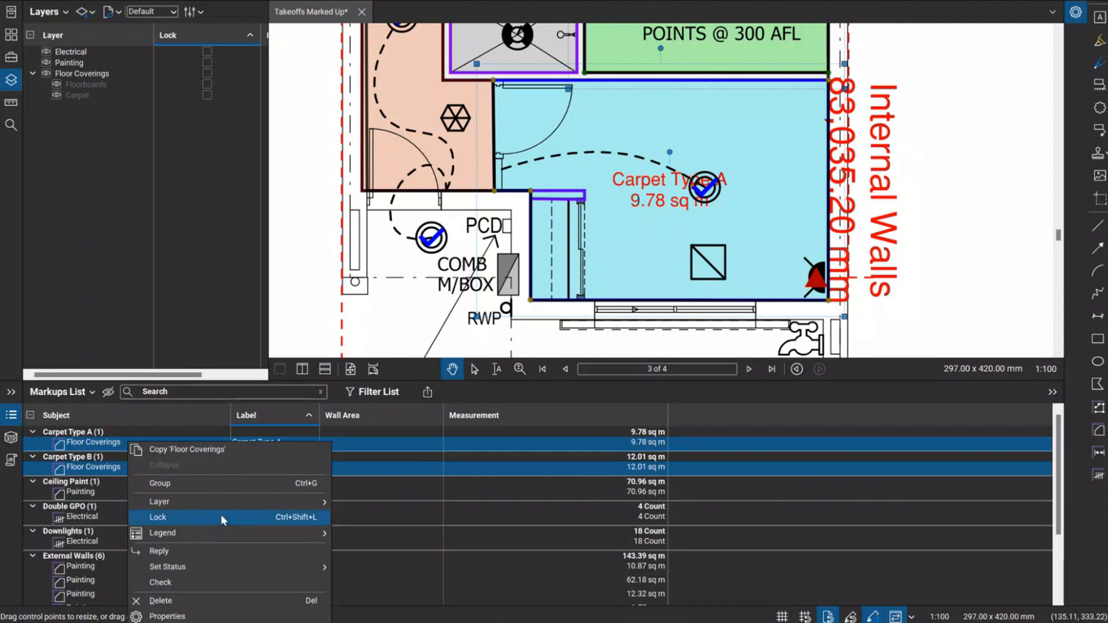
mouse_move(244, 499)
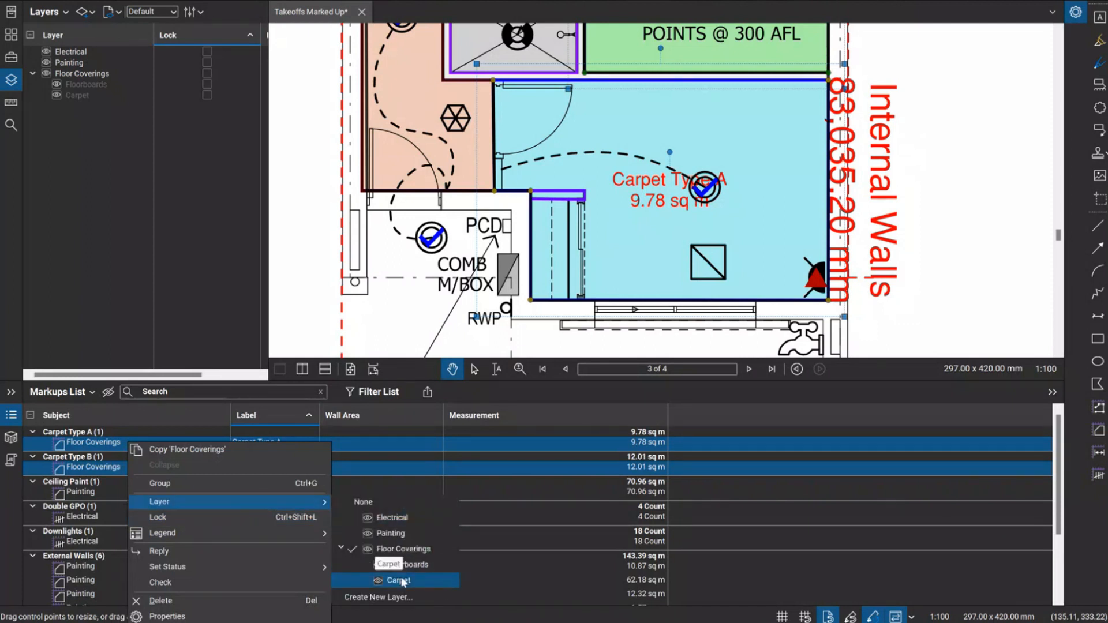
left_click(386, 530)
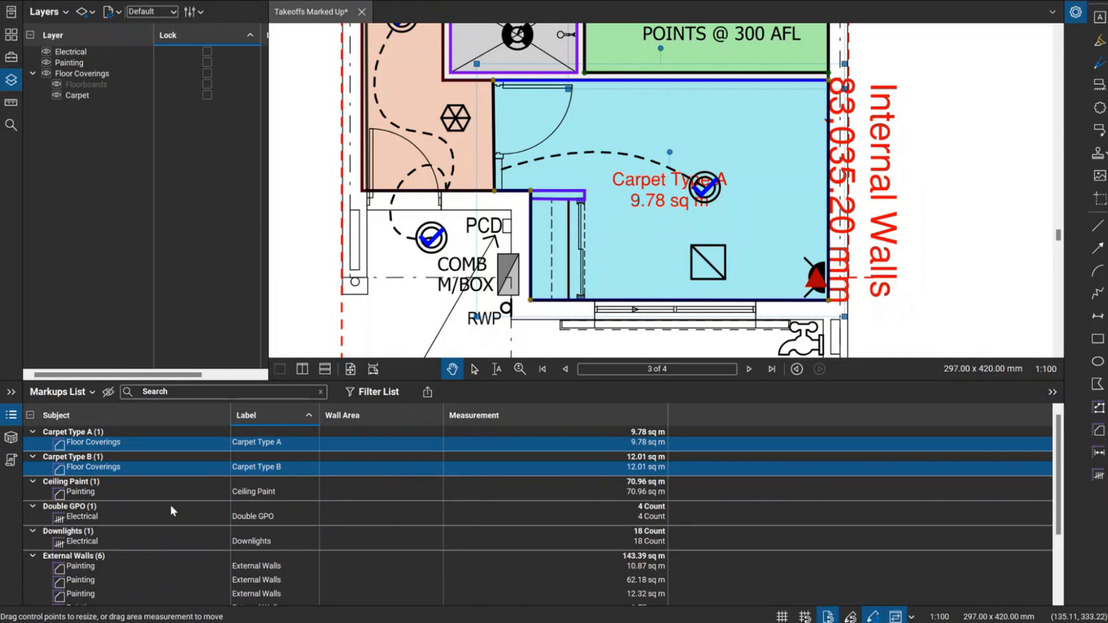
- Assign the Floorboards Oak markup to the Floorboards child layer and hide the Markups List
scroll(114, 526, "down", 4)
left_click(106, 572)
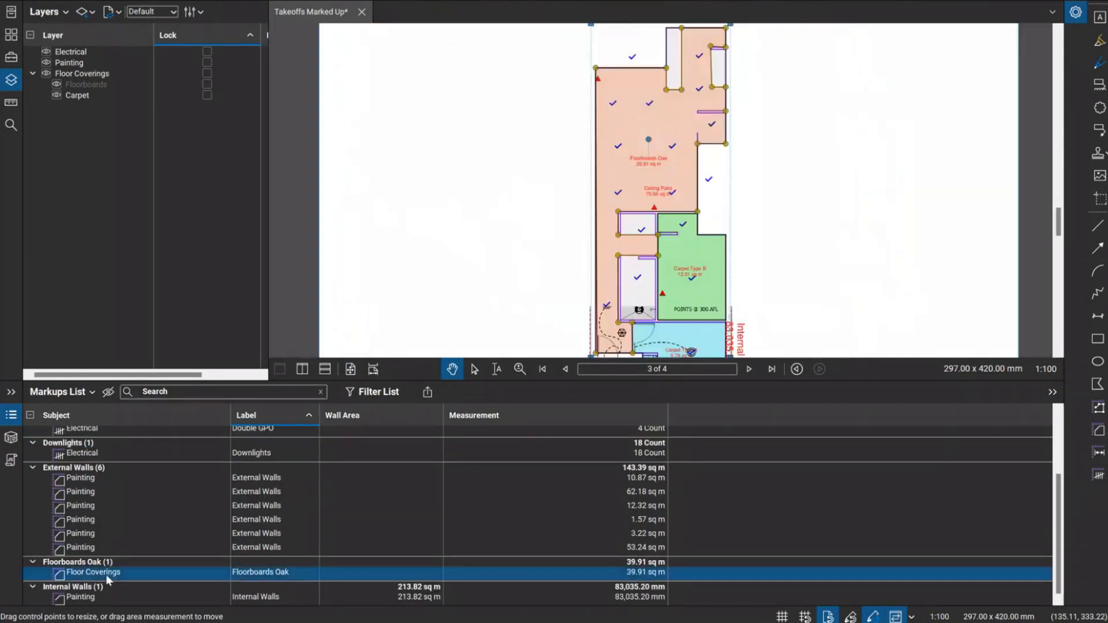
right_click(102, 575)
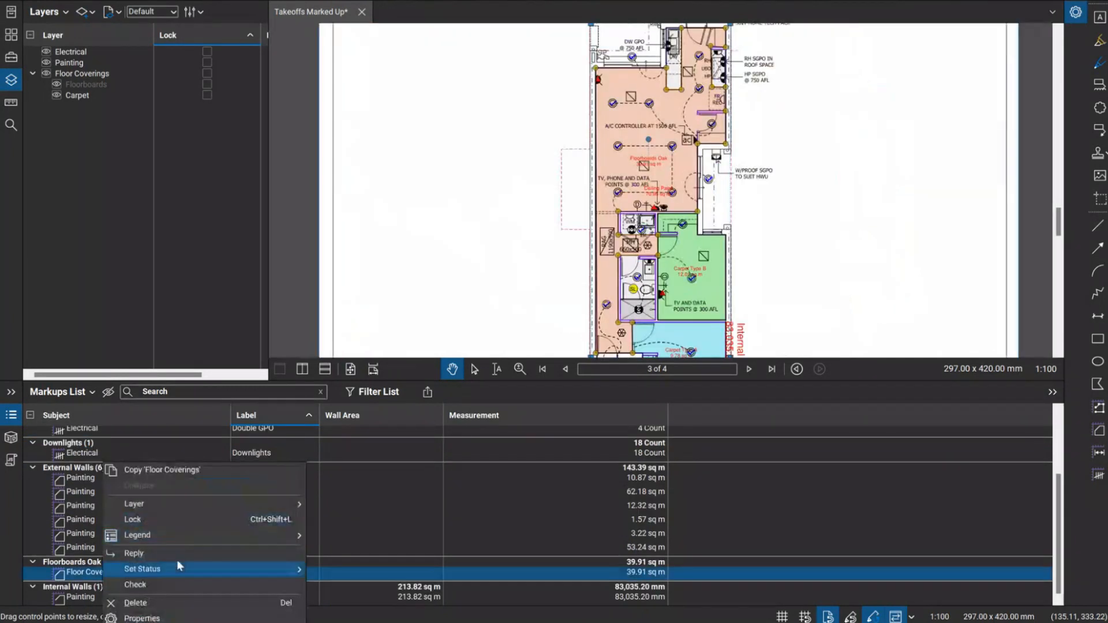
mouse_move(206, 505)
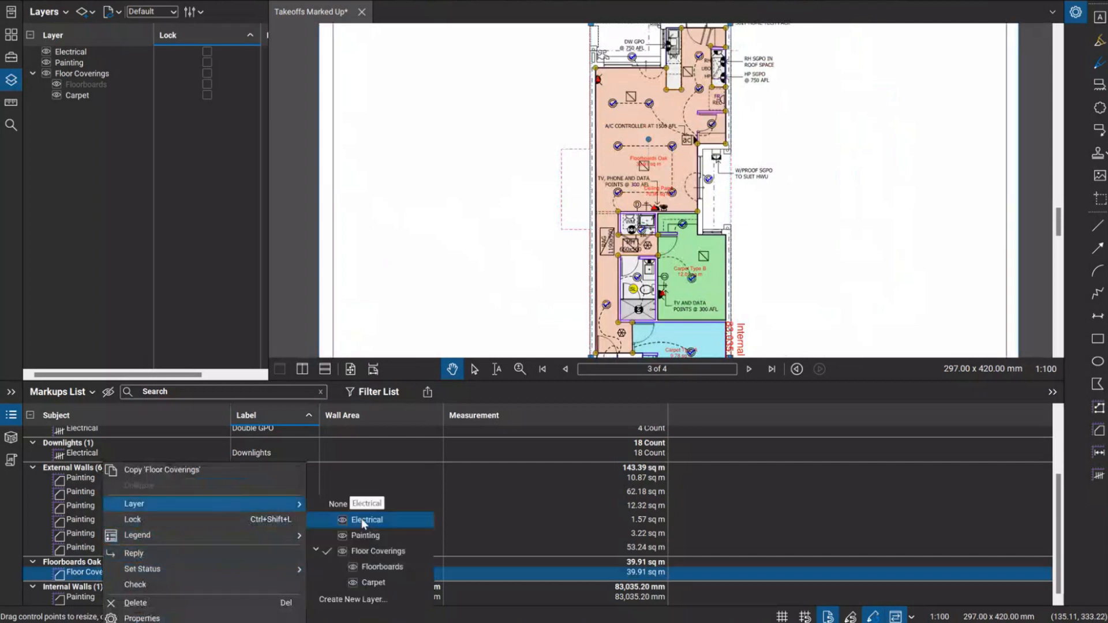
left_click(382, 567)
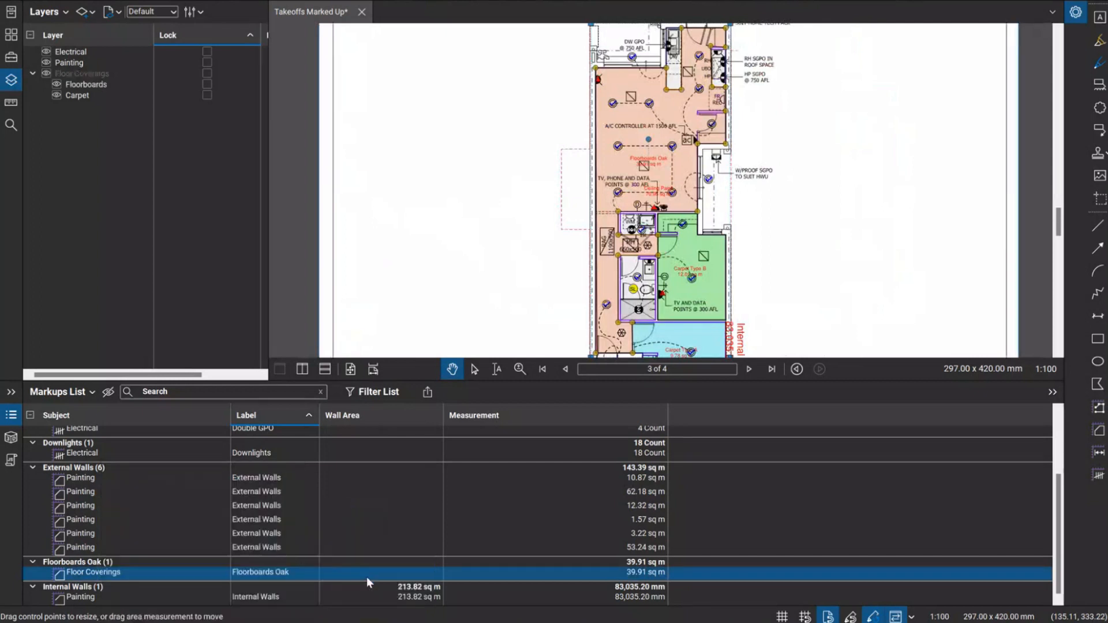
left_click(11, 414)
- Narrow the Lock column of the layer list to bring the Print and Export columns into view
scroll(451, 265, "down", 1)
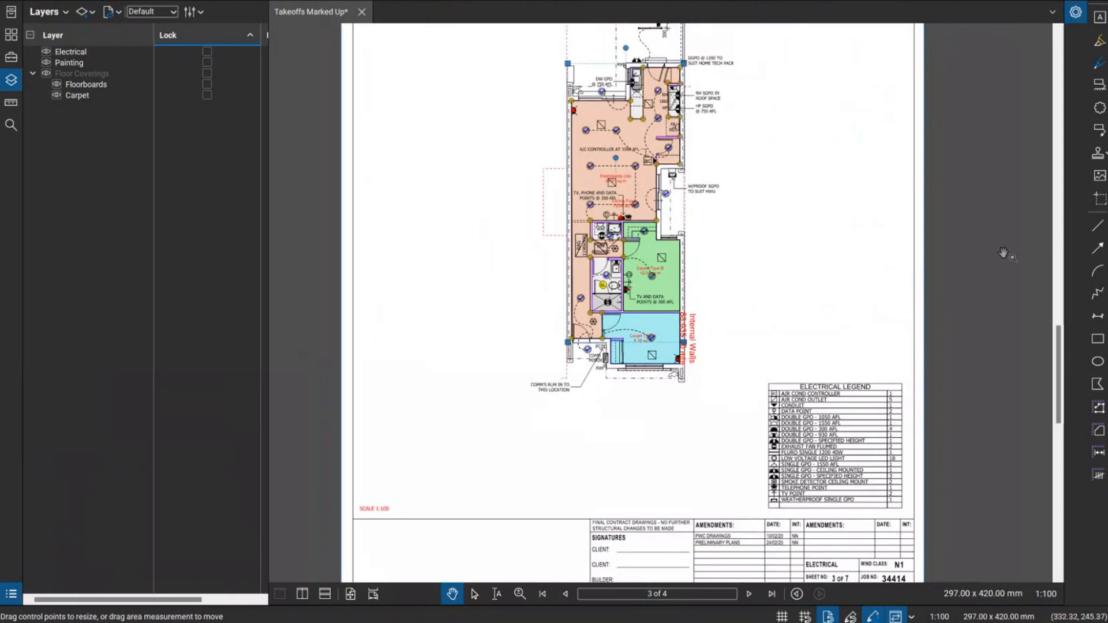
left_click_drag(851, 228, 830, 270)
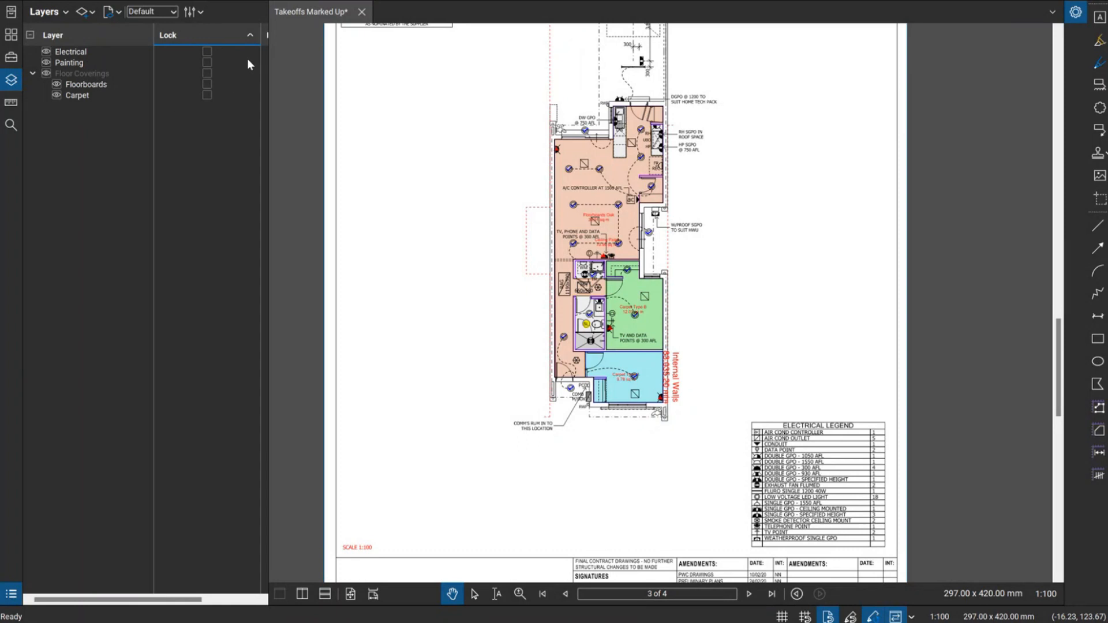
left_click_drag(261, 79, 189, 81)
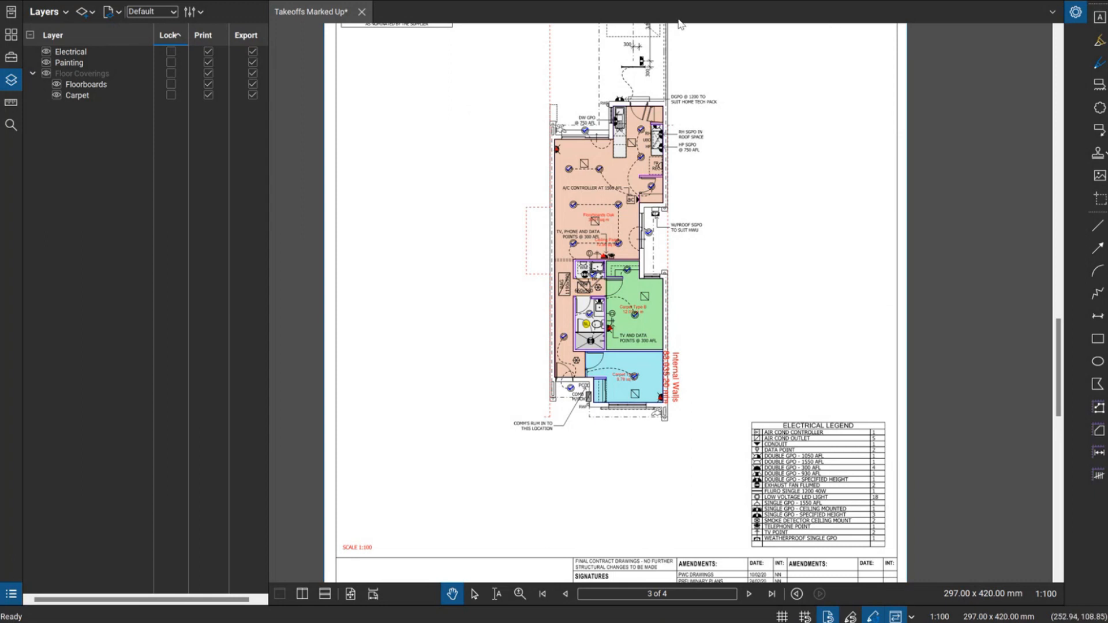
scroll(612, 235, "up", 5)
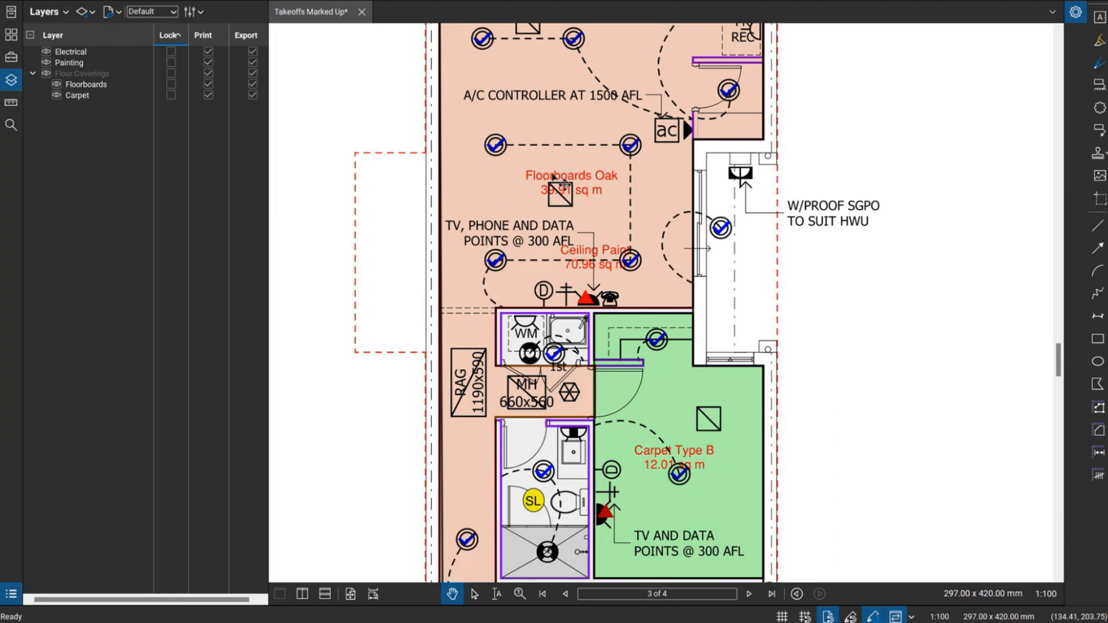
scroll(792, 253, "down", 5)
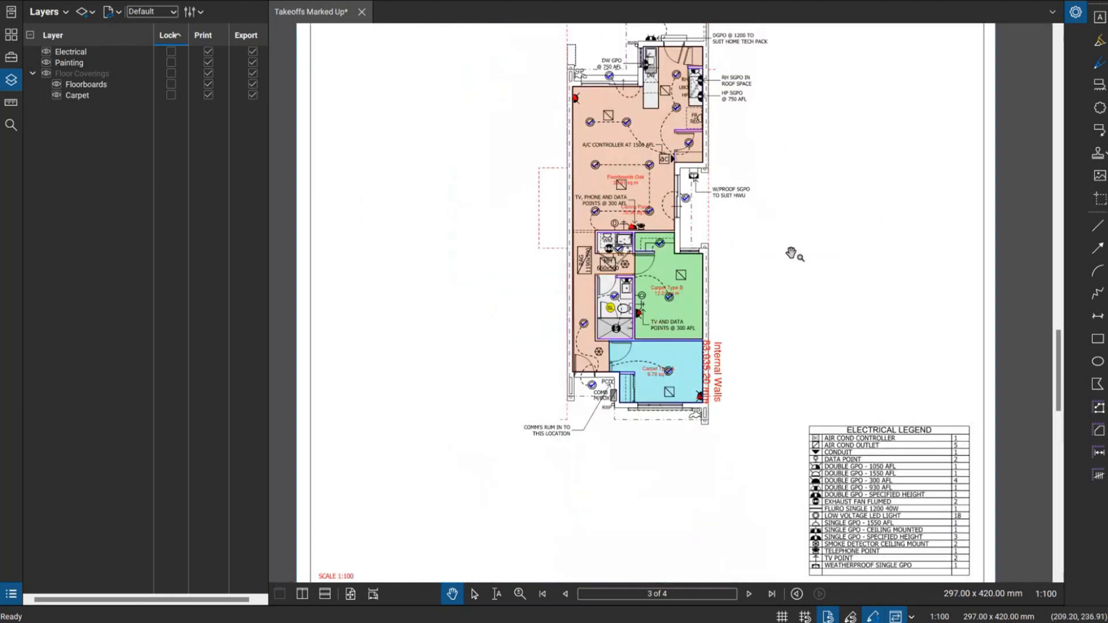
scroll(792, 254, "down", 2)
scroll(739, 248, "down", 2)
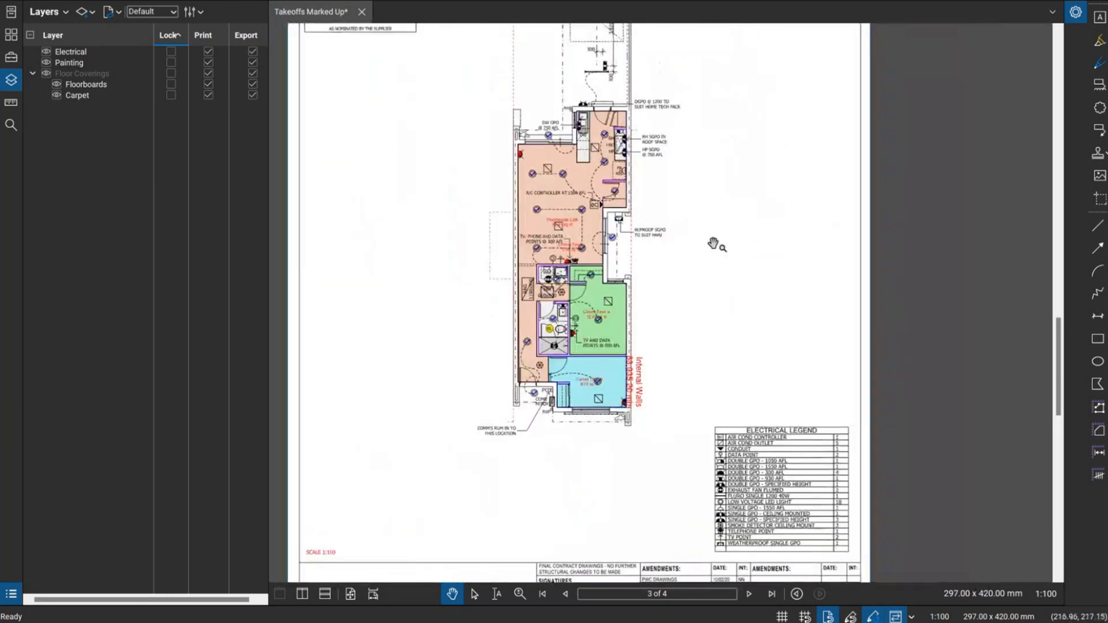
scroll(714, 248, "down", 2)
left_click_drag(707, 250, 704, 290)
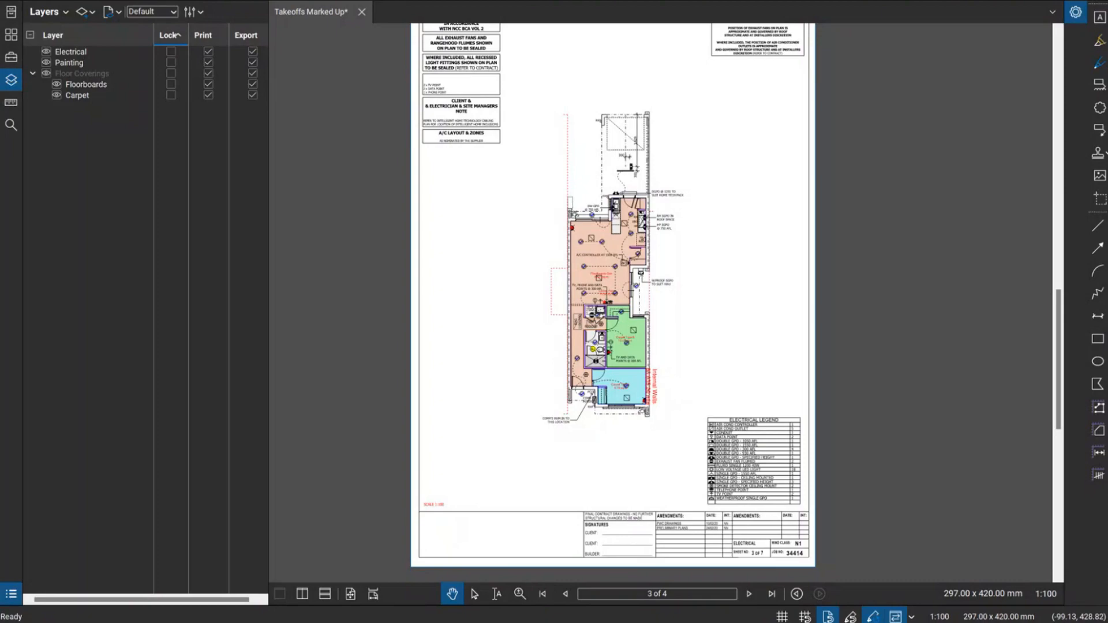
- Switch to the PowerPoint presentation and show the Questions? slide
key("alt+Tab")
scroll(93, 514, "down", 1)
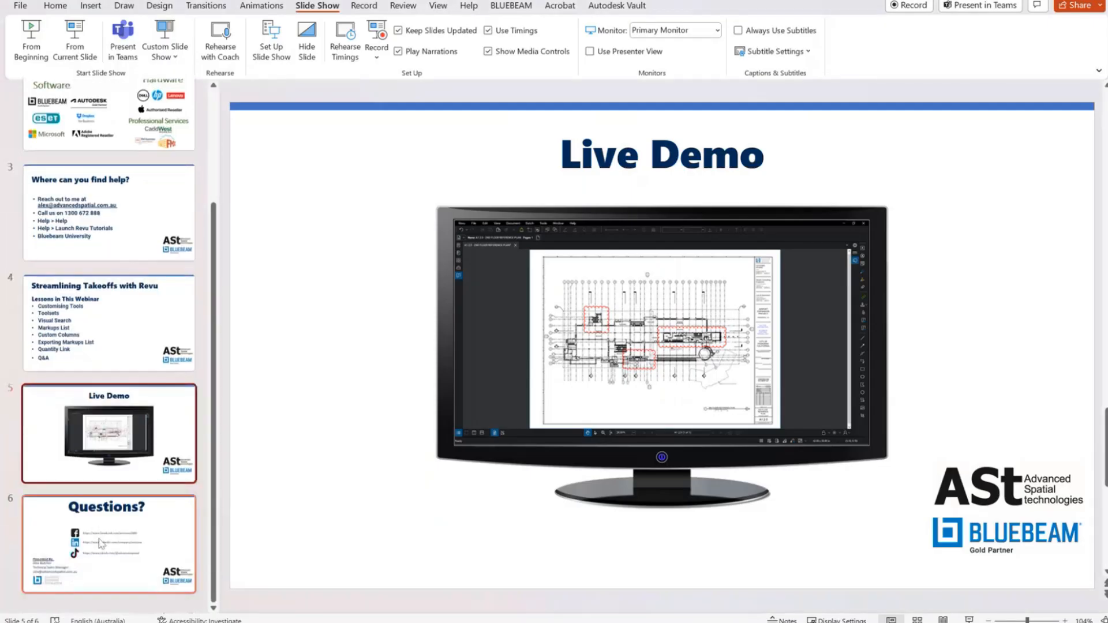
left_click(101, 543)
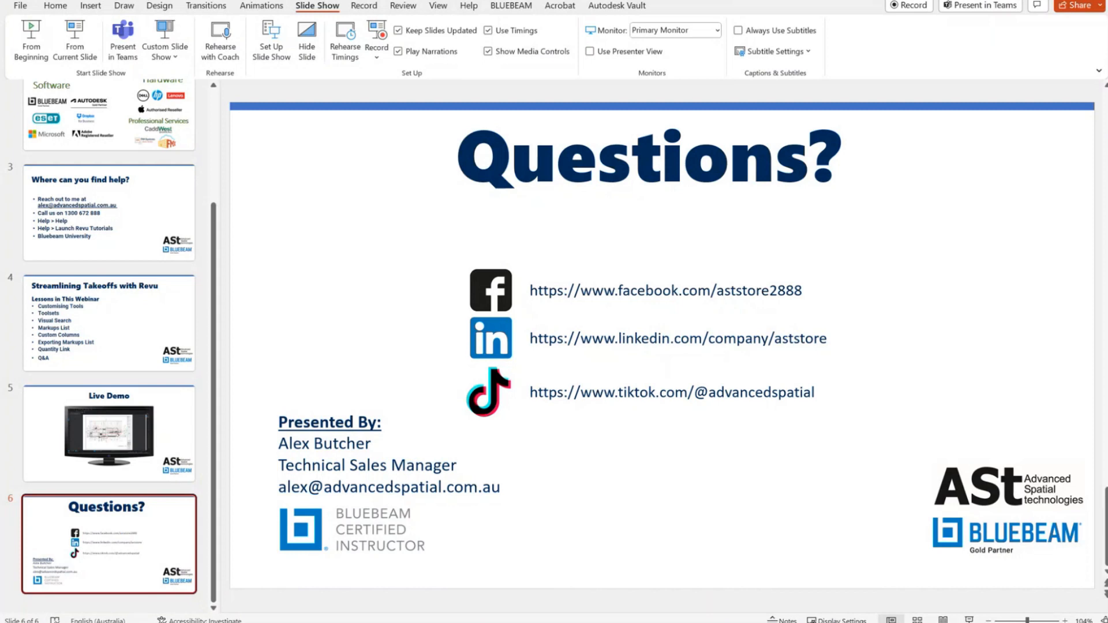
- Switch back to Bluebeam Revu, show the Tool Chest and review the options of the Painting and Floor Coverings tool sets
key("alt+Tab")
left_click(12, 60)
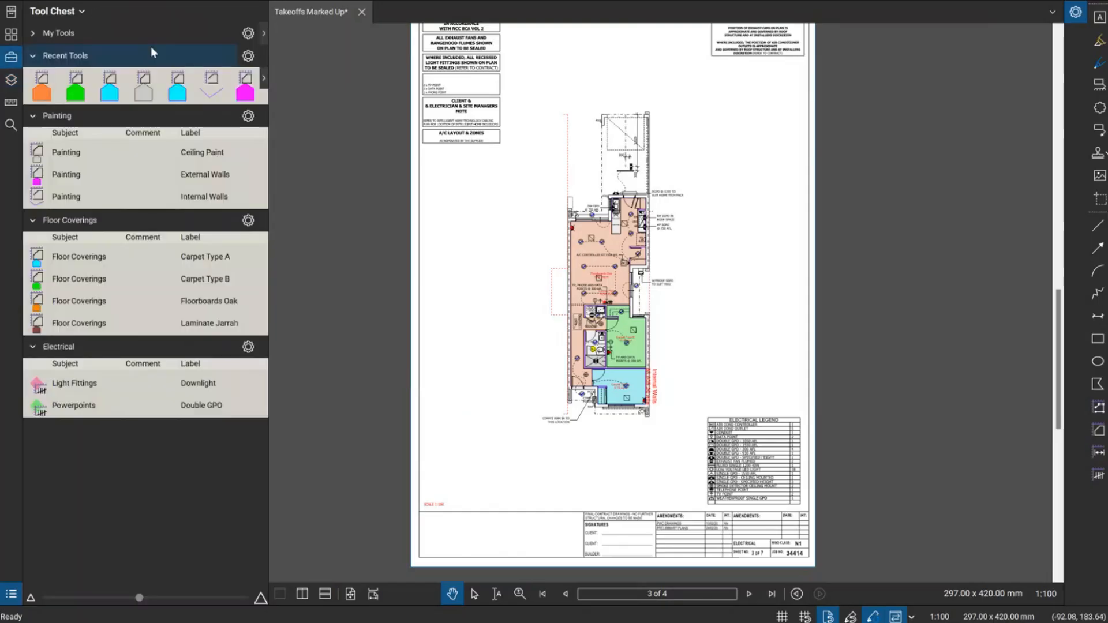
left_click(249, 116)
left_click(338, 101)
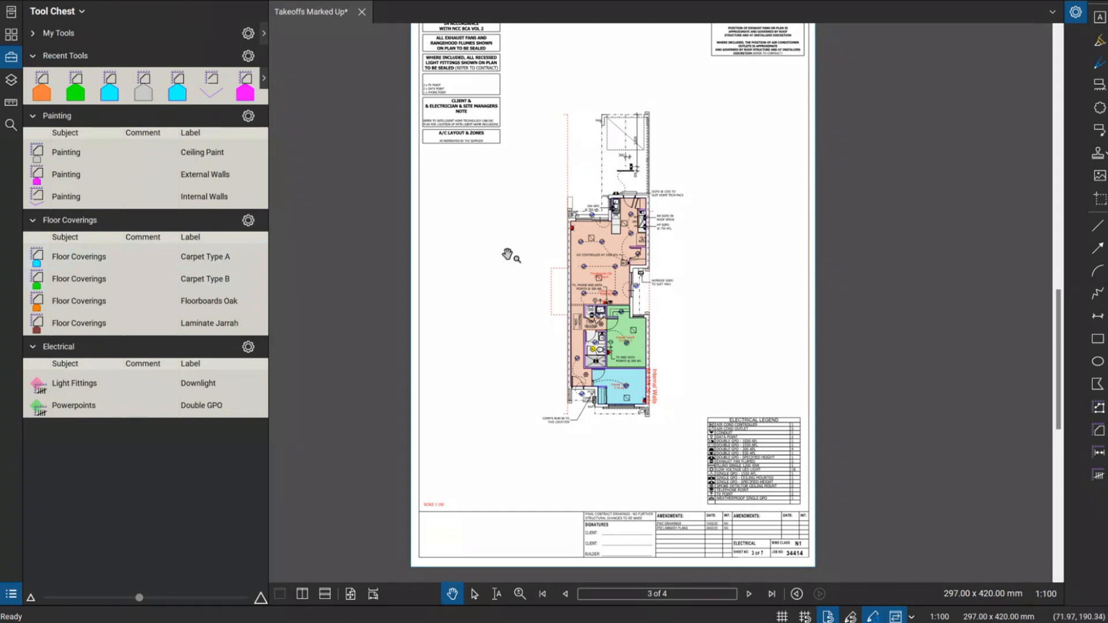
left_click(249, 220)
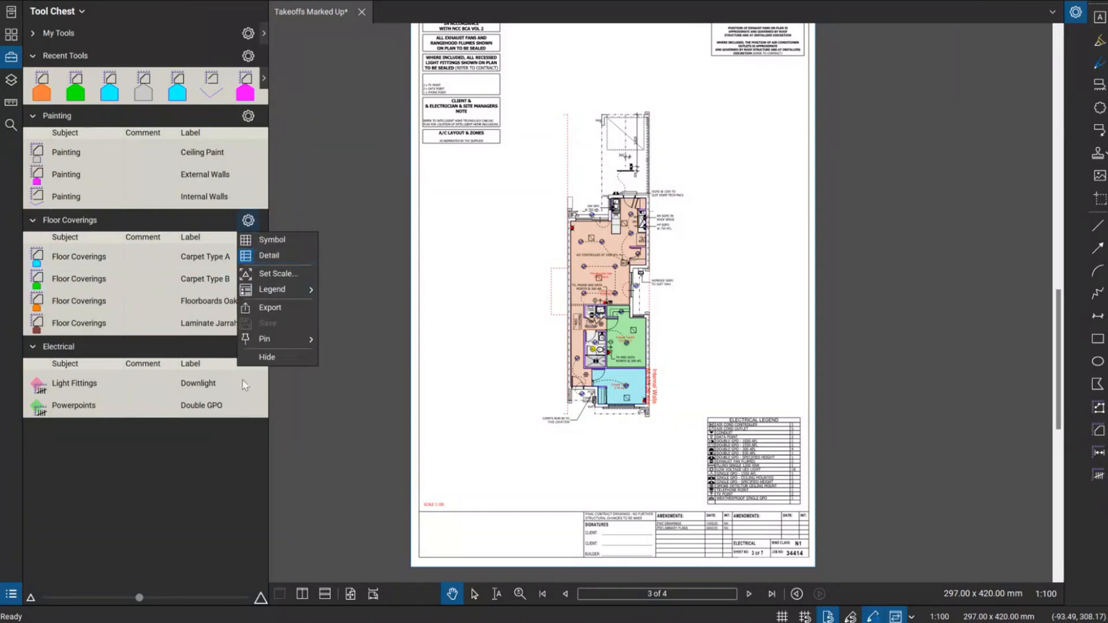
left_click(193, 514)
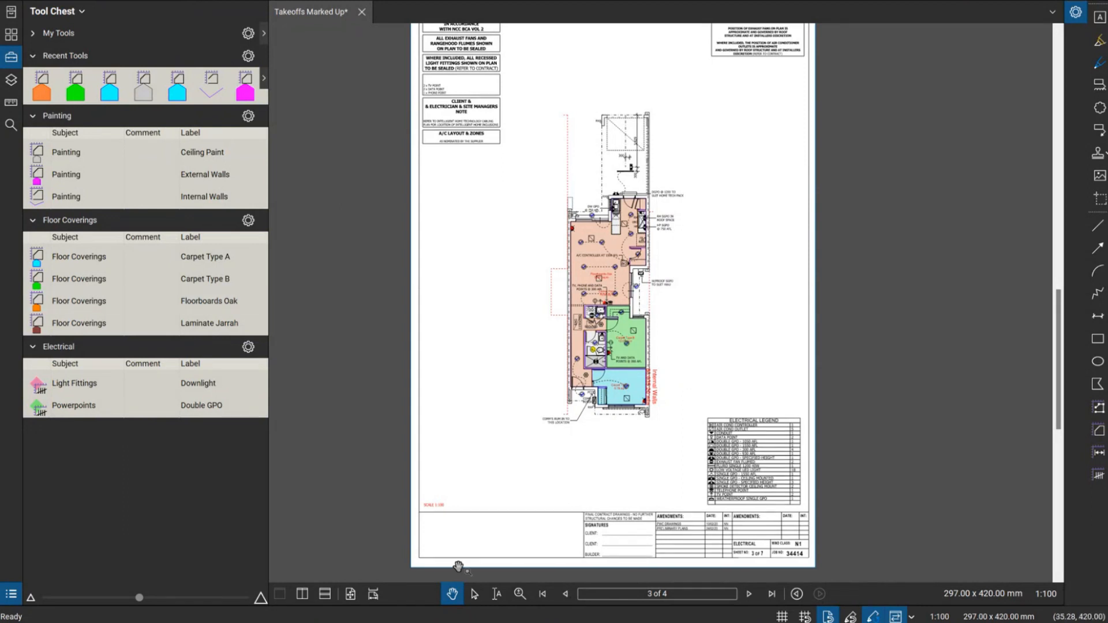
- Show the Markups List, review the output settings for a CSV markup summary and close them without exporting
left_click(11, 594)
left_click(427, 392)
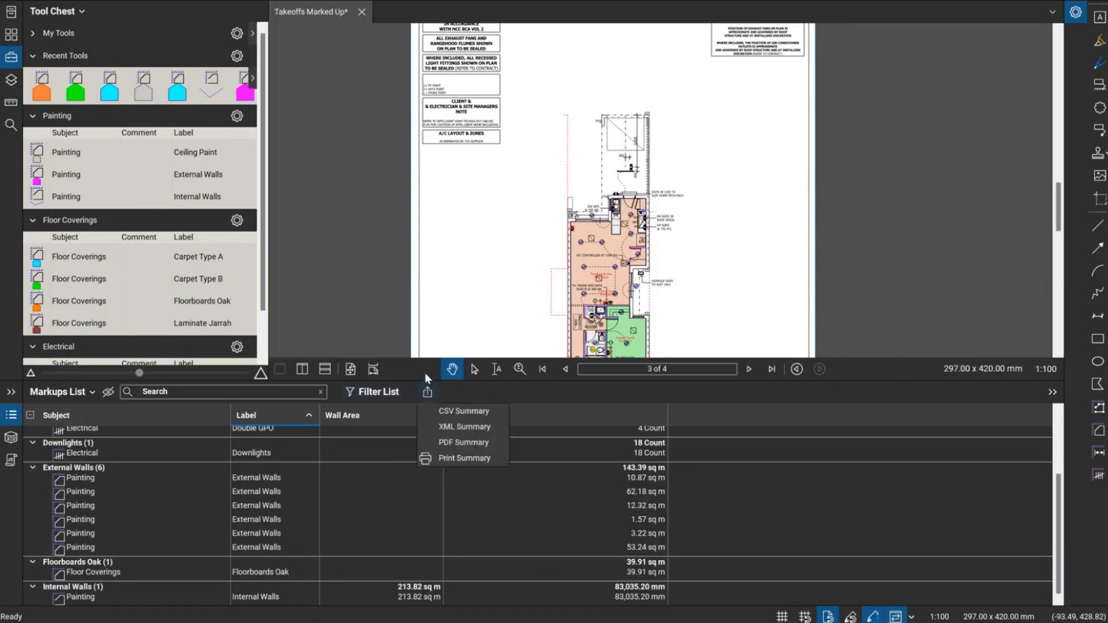
left_click(465, 410)
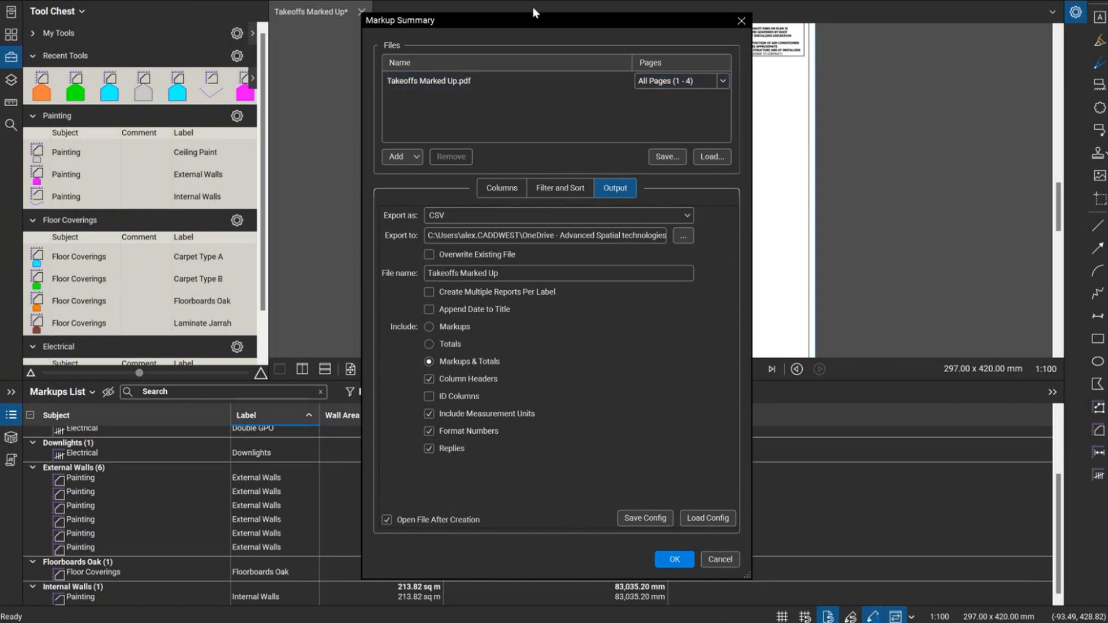
left_click_drag(514, 26, 528, 21)
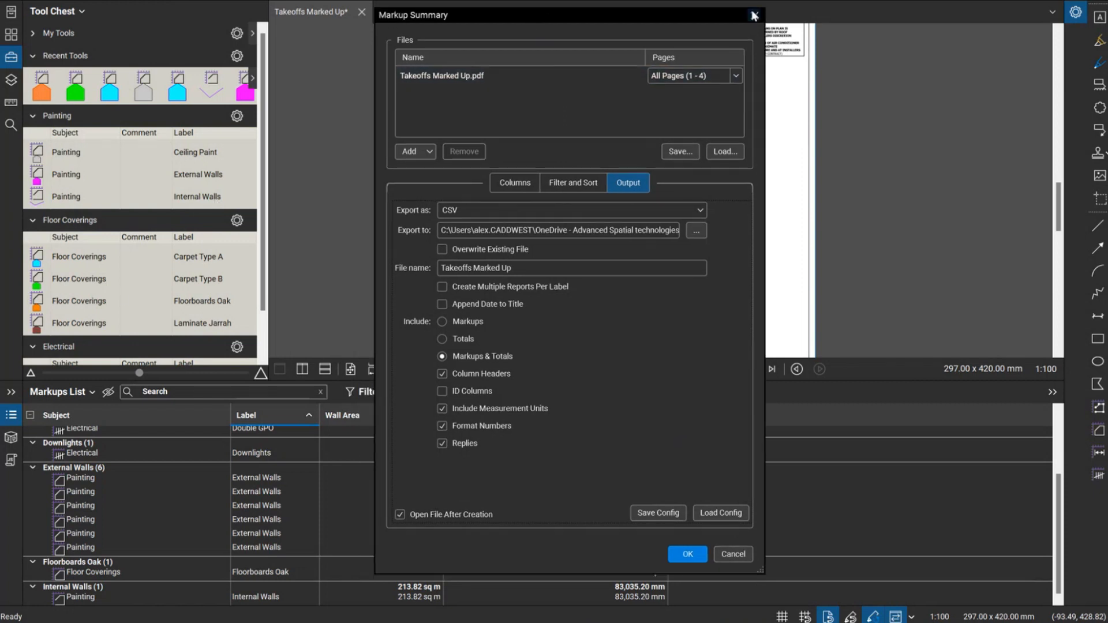
left_click(754, 16)
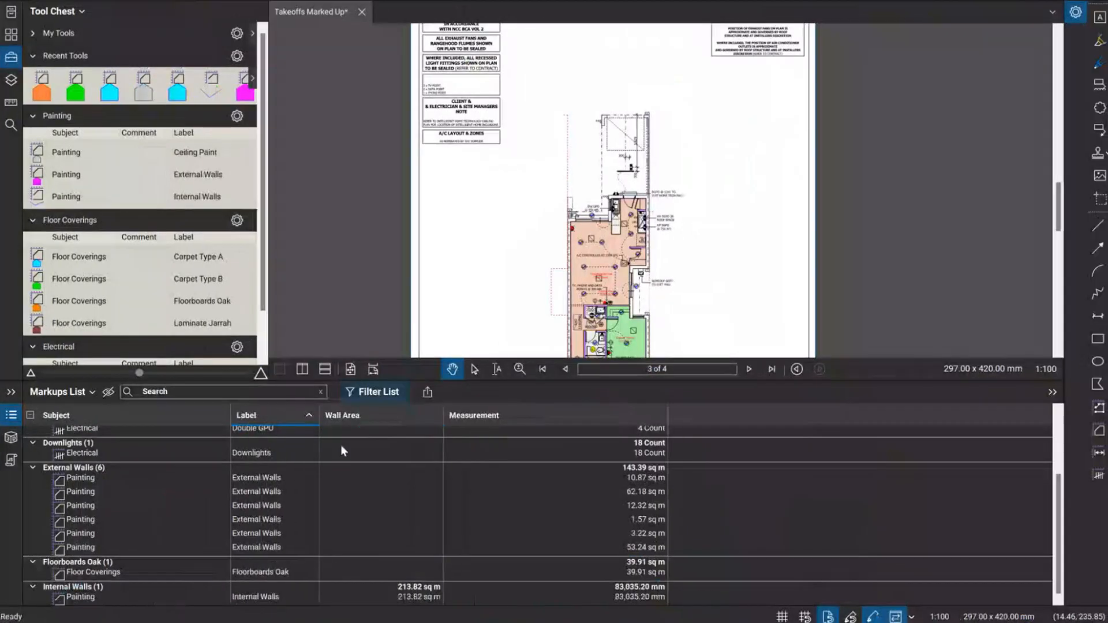
- Export the markups as a PDF summary for all pages in Table style
left_click(427, 391)
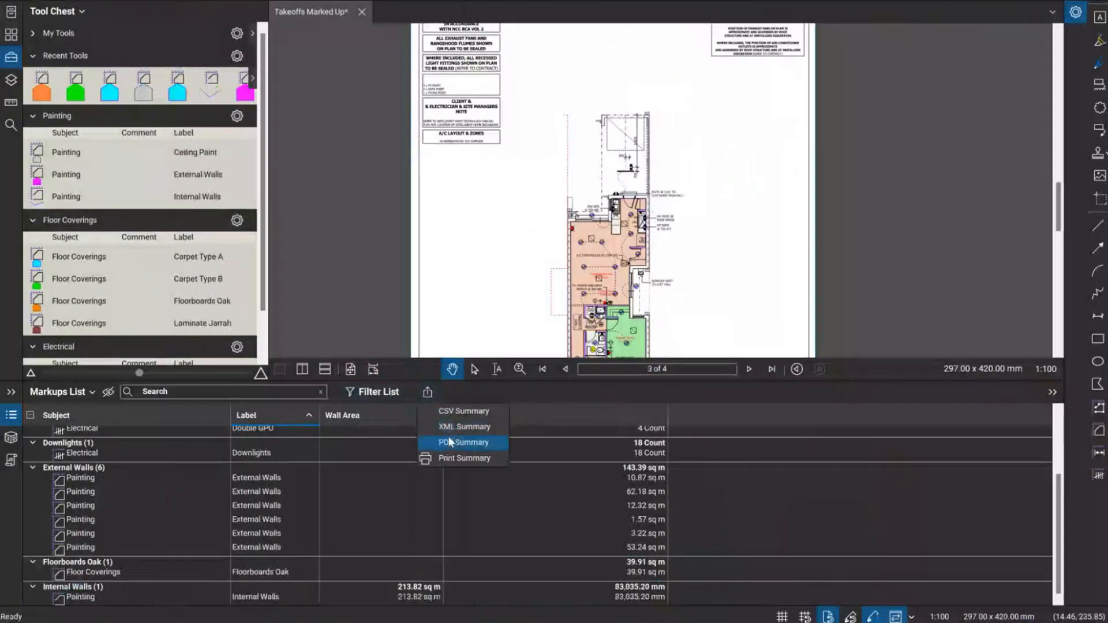
left_click(453, 443)
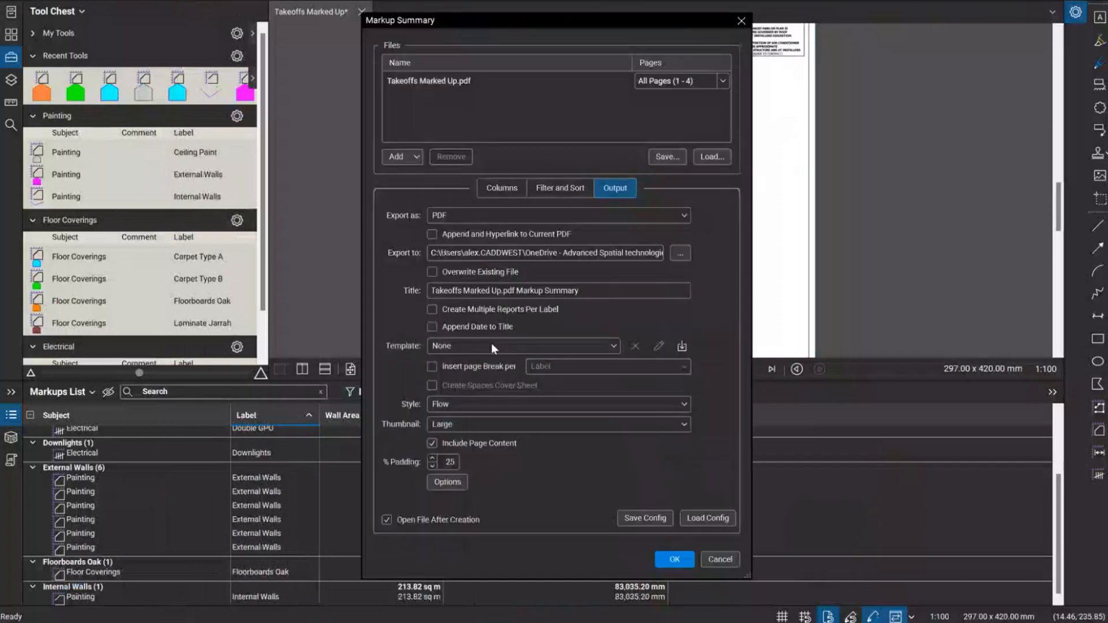
left_click(497, 405)
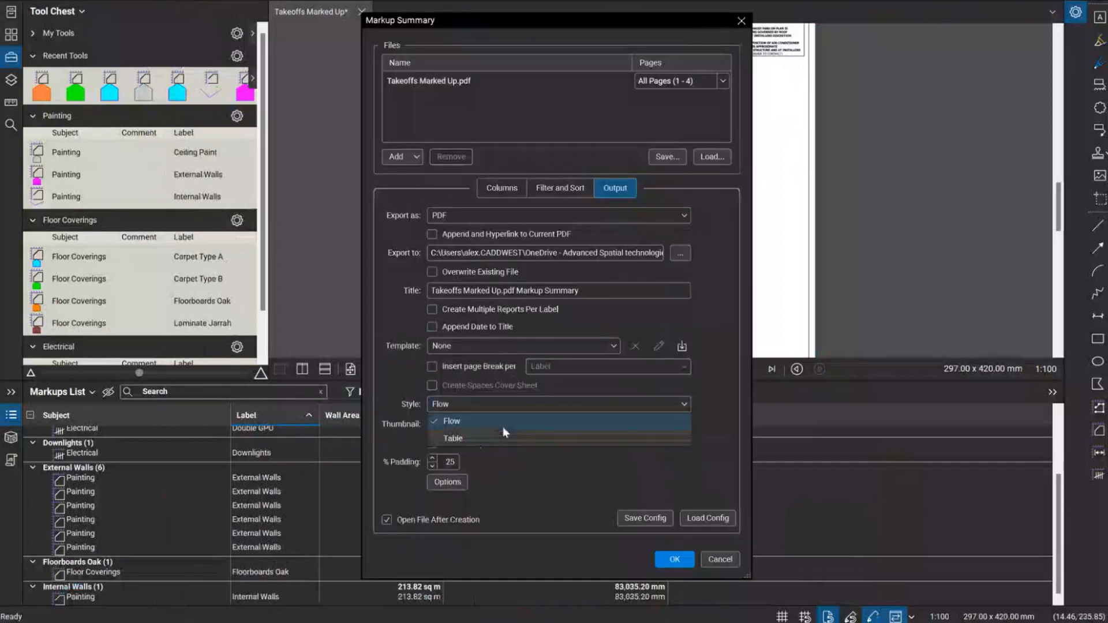
left_click(500, 437)
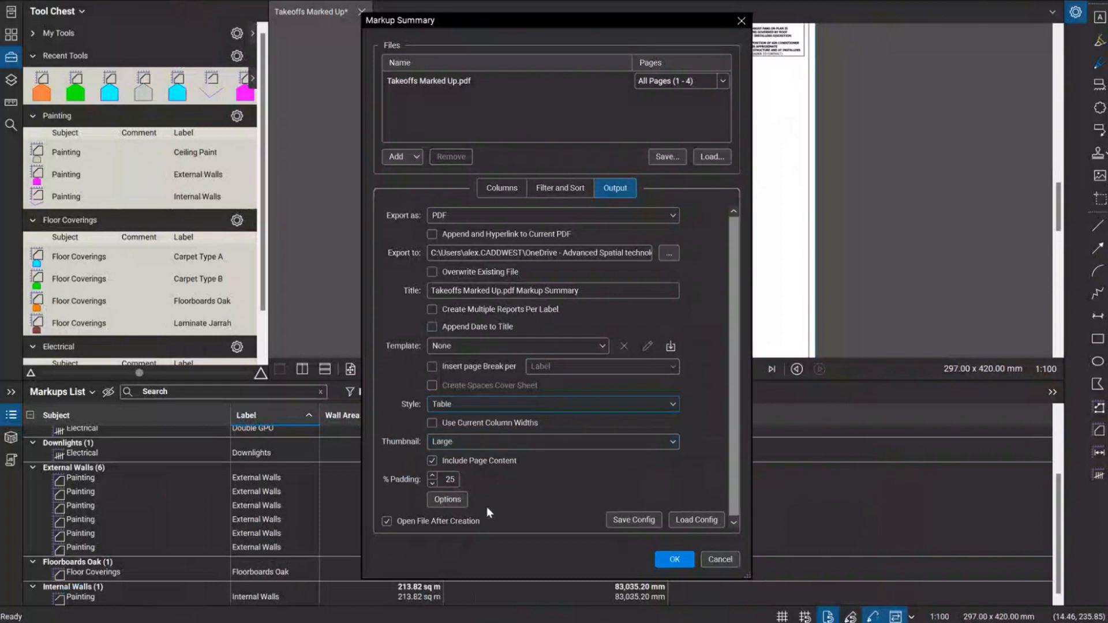
left_click(665, 562)
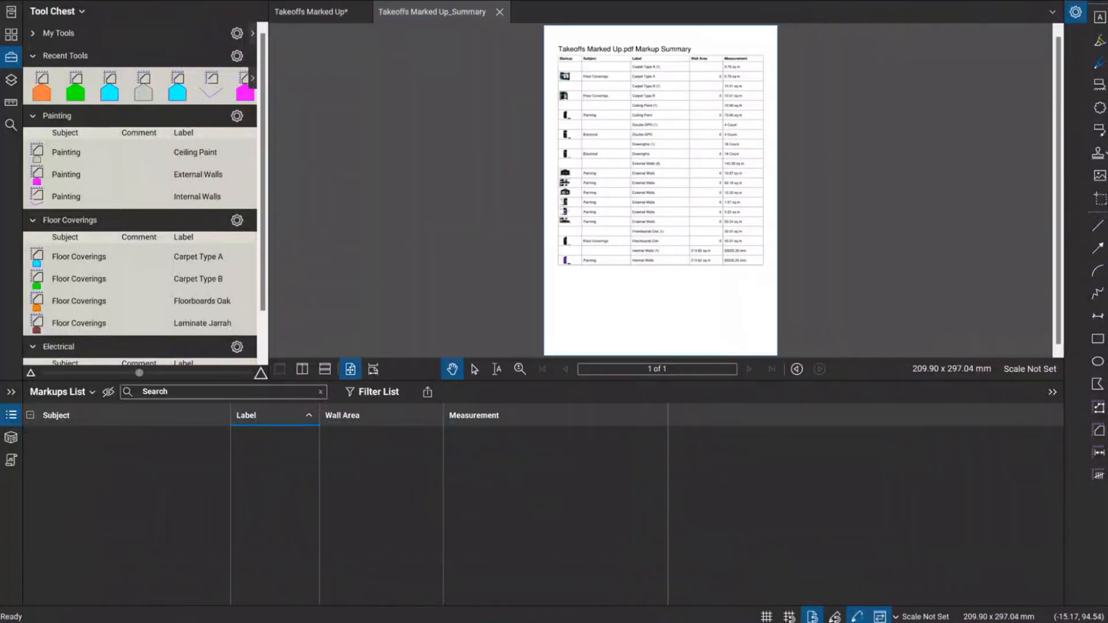
- Hide the Markups List and look closely at the exported markup summary table
left_click(11, 415)
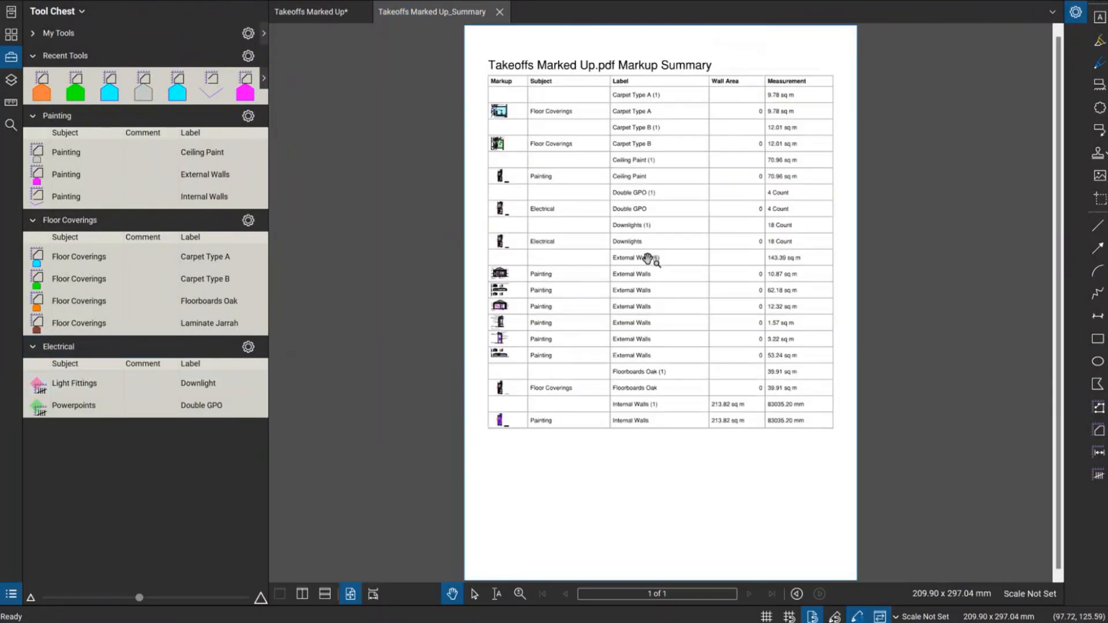
scroll(647, 258, "up", 1)
left_click_drag(610, 198, 585, 254)
left_click_drag(505, 117, 500, 118)
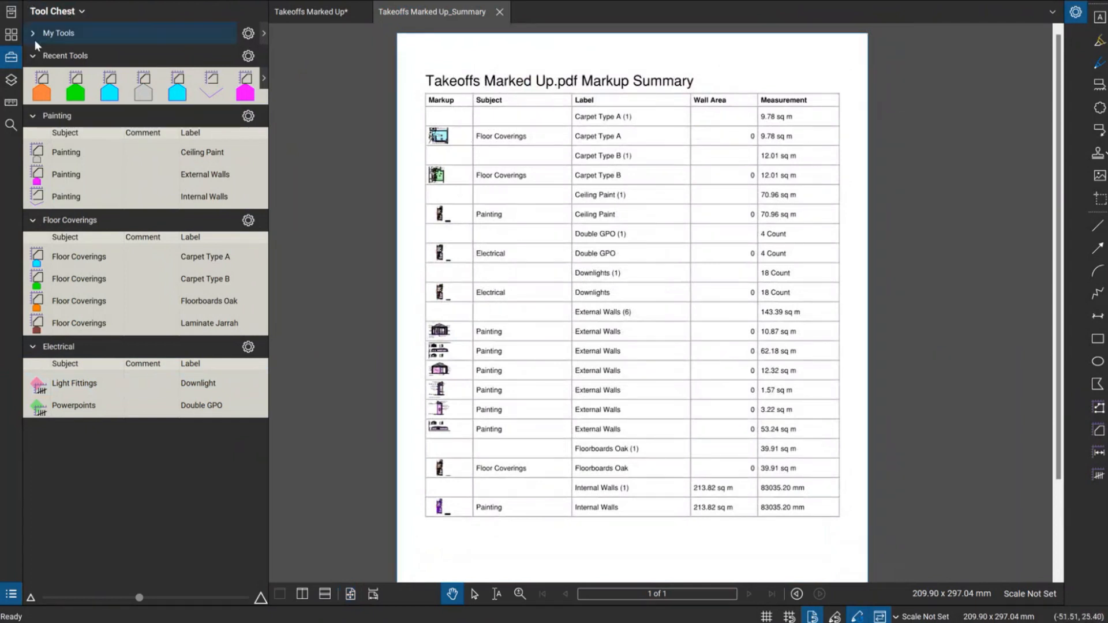
- Export the page region covering the whole markup summary table as an Excel workbook named Takeoffs Marked Up_Summary
left_click(50, 0)
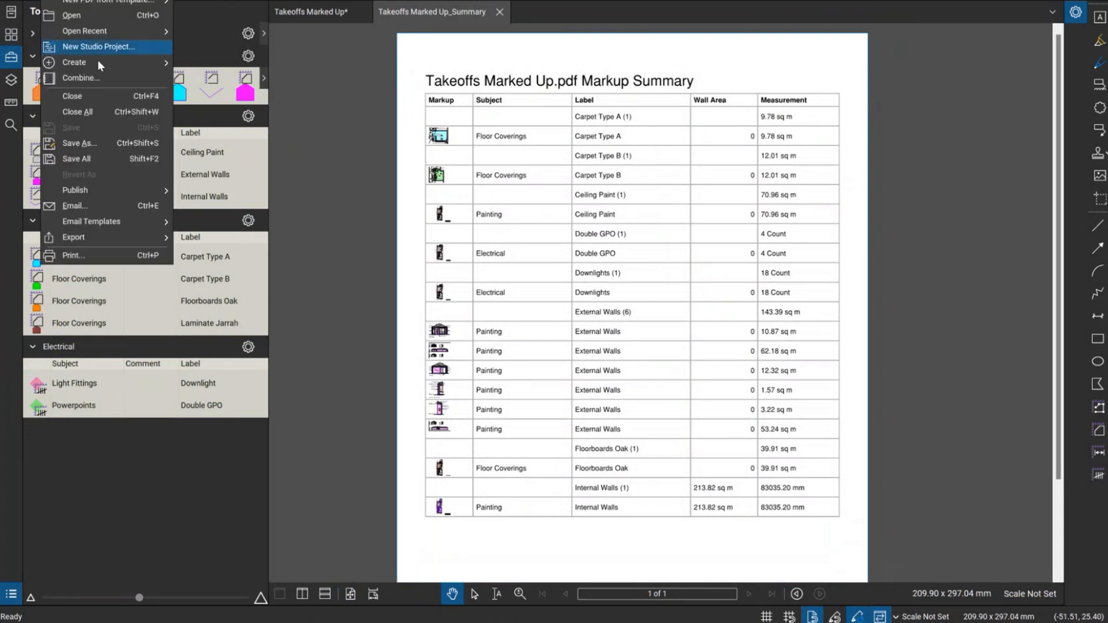
mouse_move(119, 237)
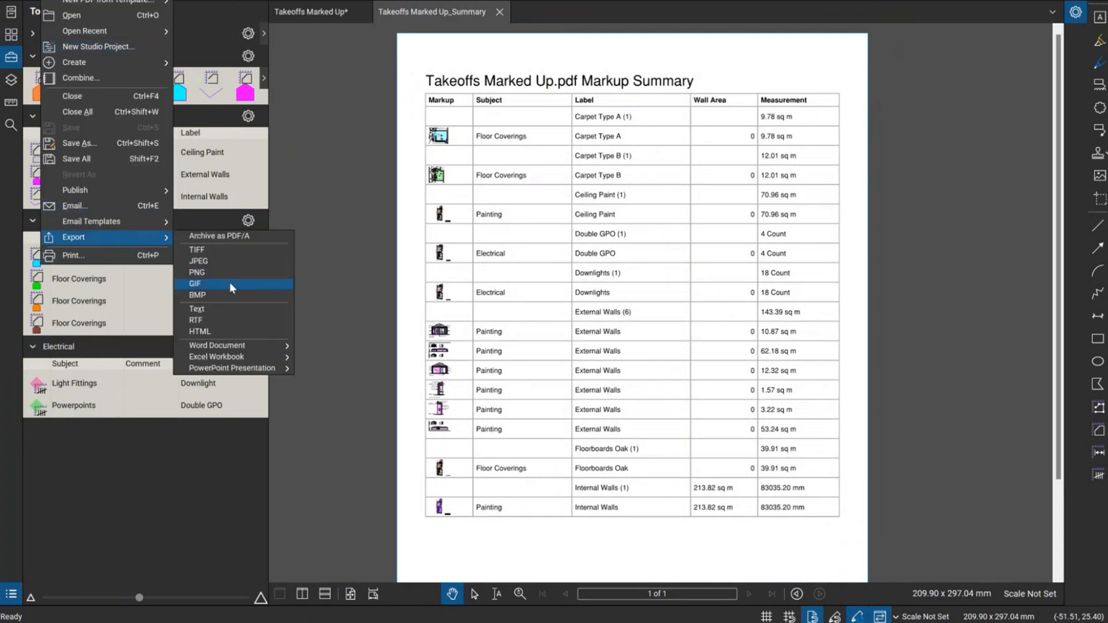
mouse_move(241, 359)
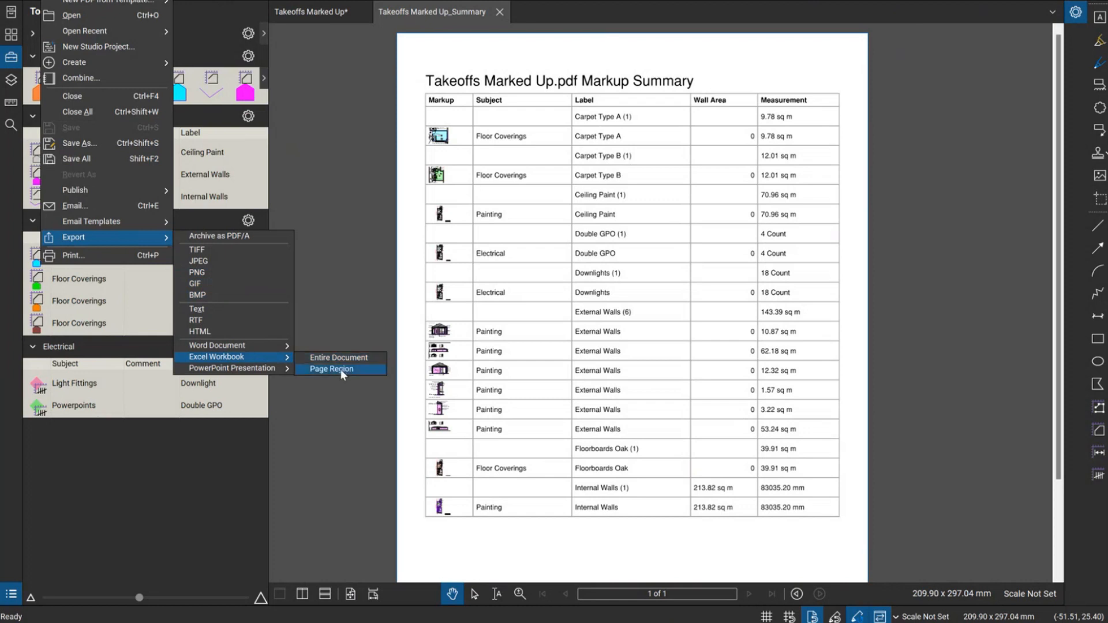
left_click(341, 368)
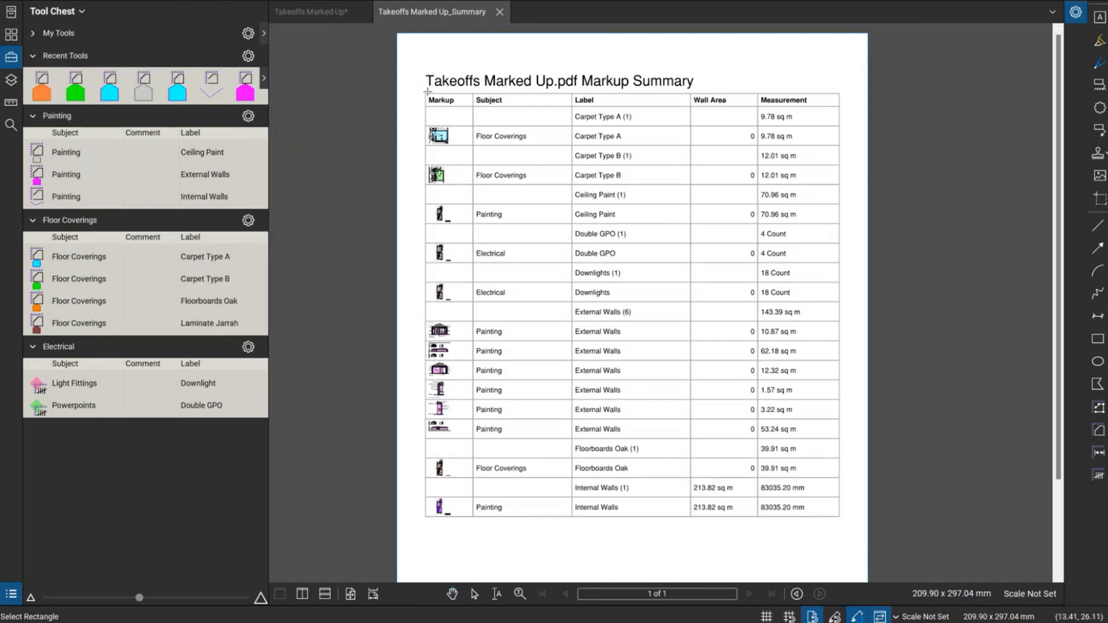
left_click_drag(426, 93, 840, 411)
scroll(840, 317, "down", 2)
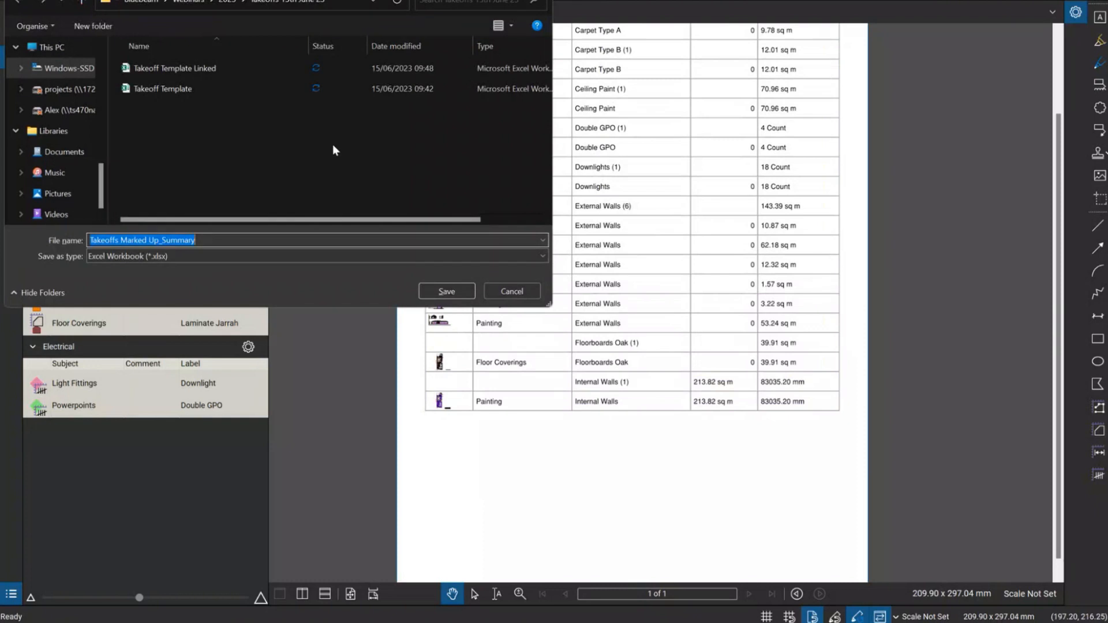
left_click(430, 288)
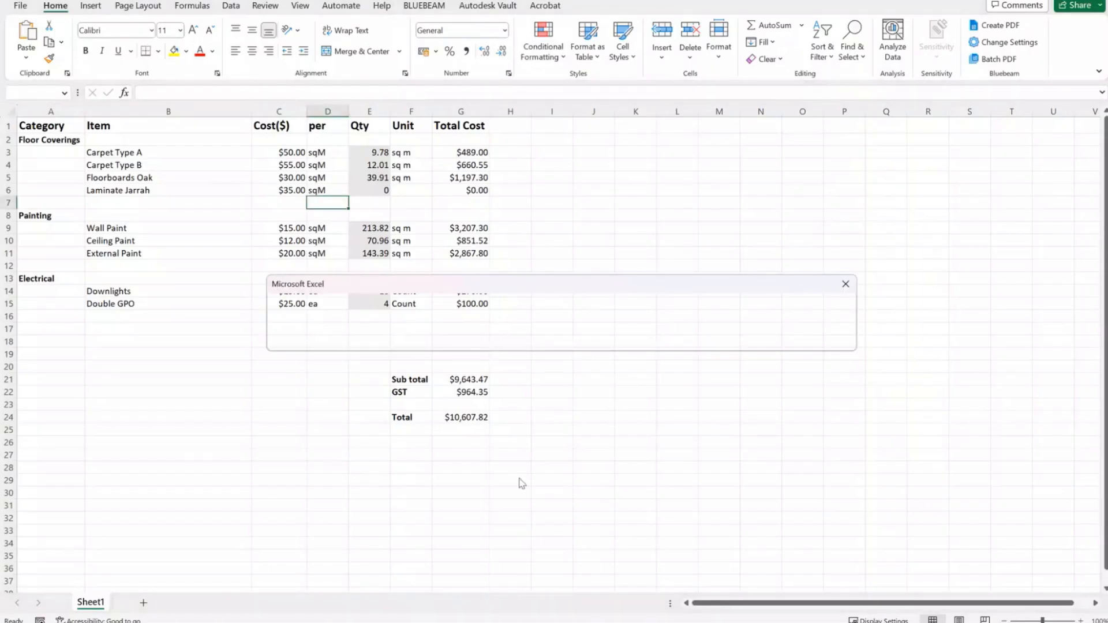
- In Excel, close the file repair report and bring up the exported Takeoffs Marked Up_Summary workbook
left_click_drag(493, 279, 0, 261)
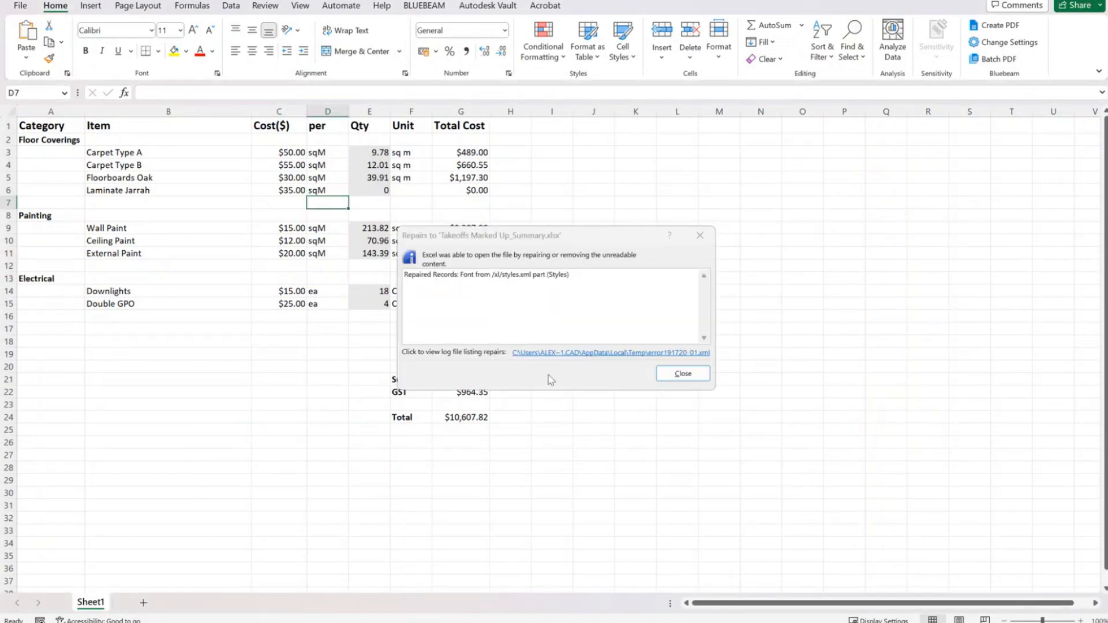
left_click(673, 377)
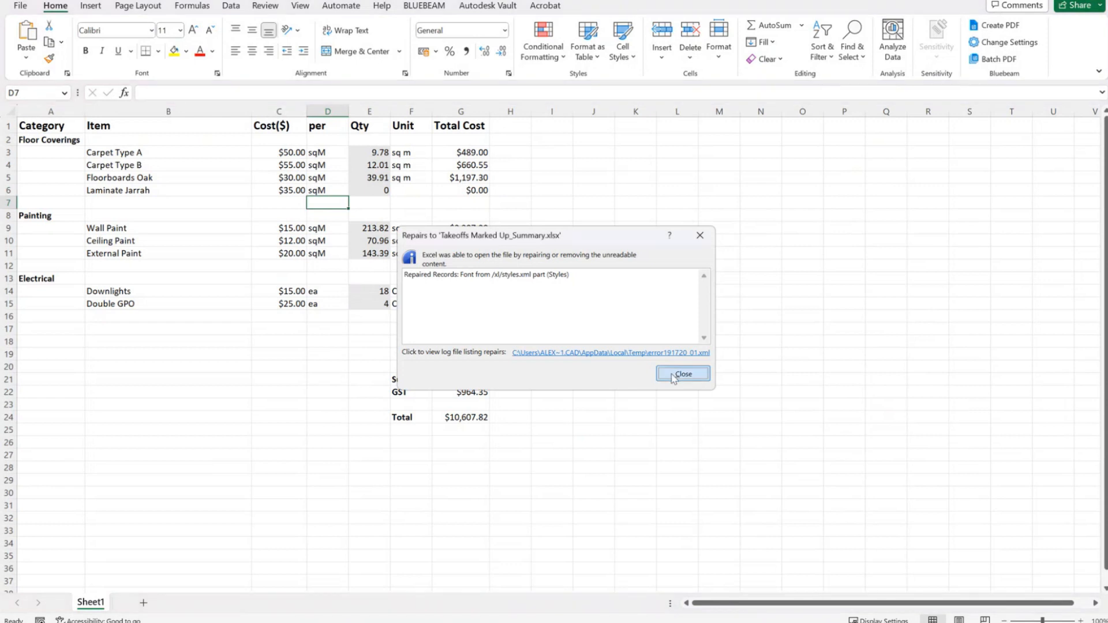
left_click(671, 376)
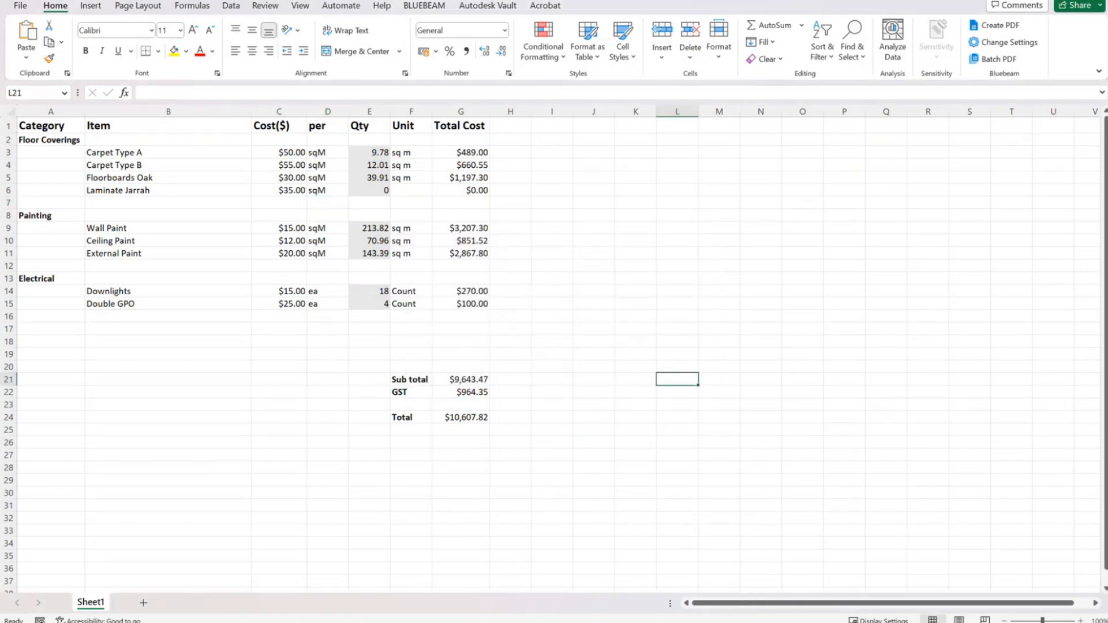
left_click(628, 552)
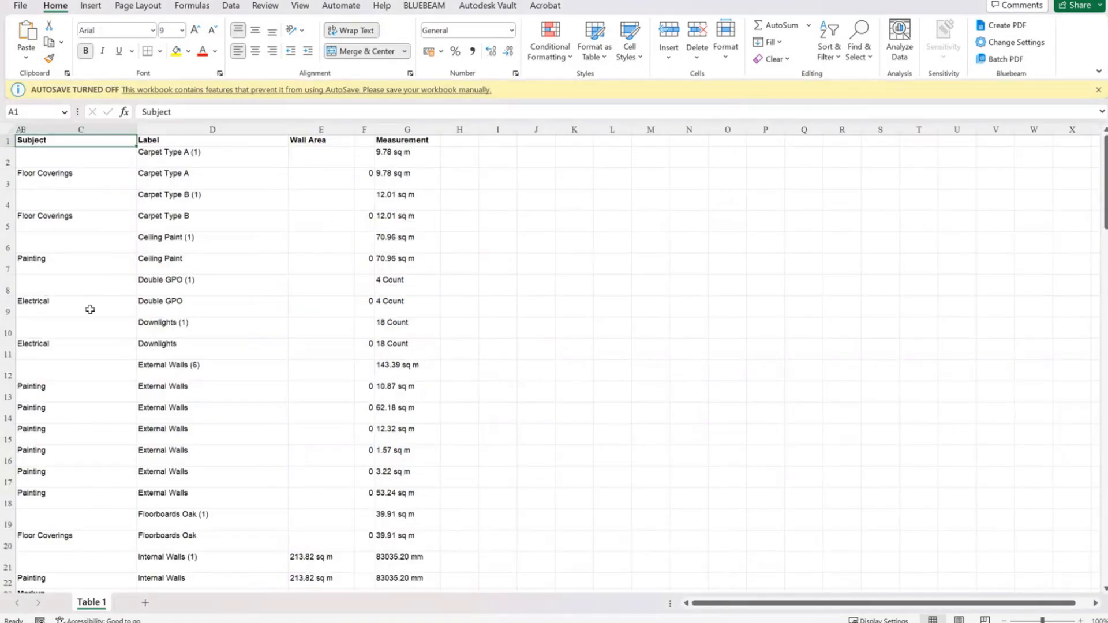
- Examine the exported sheet down to the Markup rows below the table and inspect the narrow column B
scroll(95, 323, "down", 2)
scroll(100, 346, "down", 3)
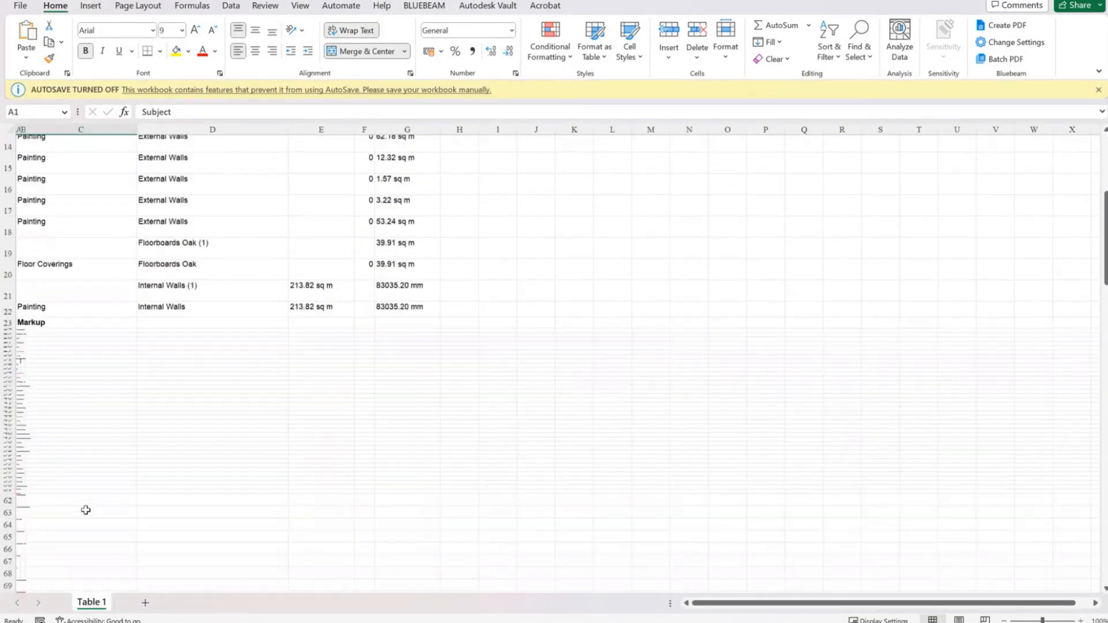
scroll(67, 467, "down", 1)
scroll(81, 445, "up", 3)
left_click(75, 368)
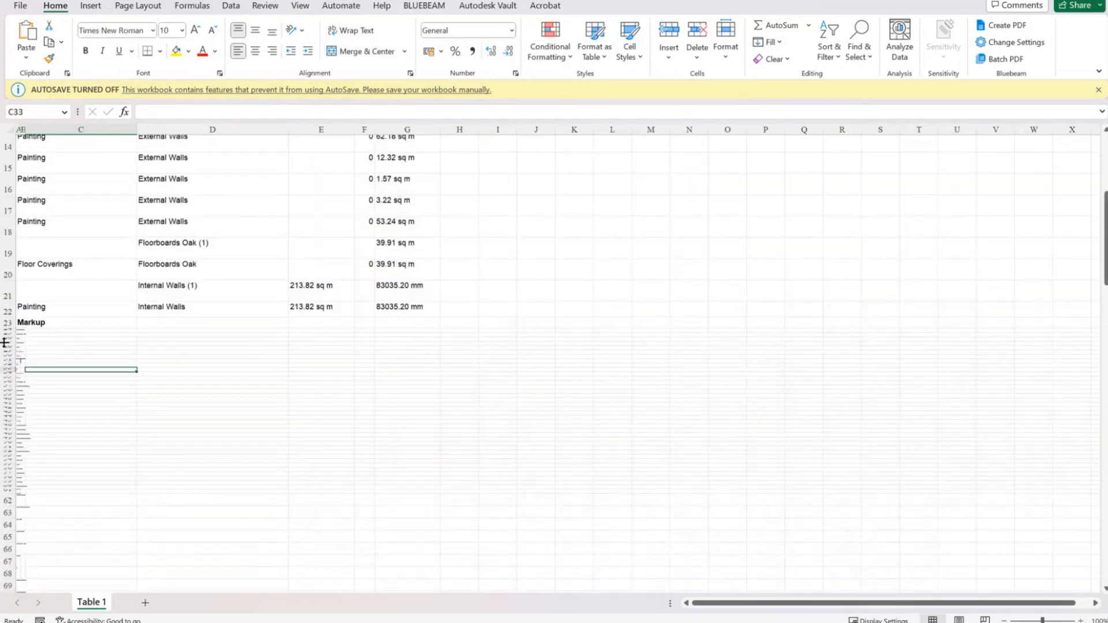
scroll(64, 363, "up", 2)
scroll(69, 393, "down", 1)
scroll(58, 346, "up", 8, "ctrl")
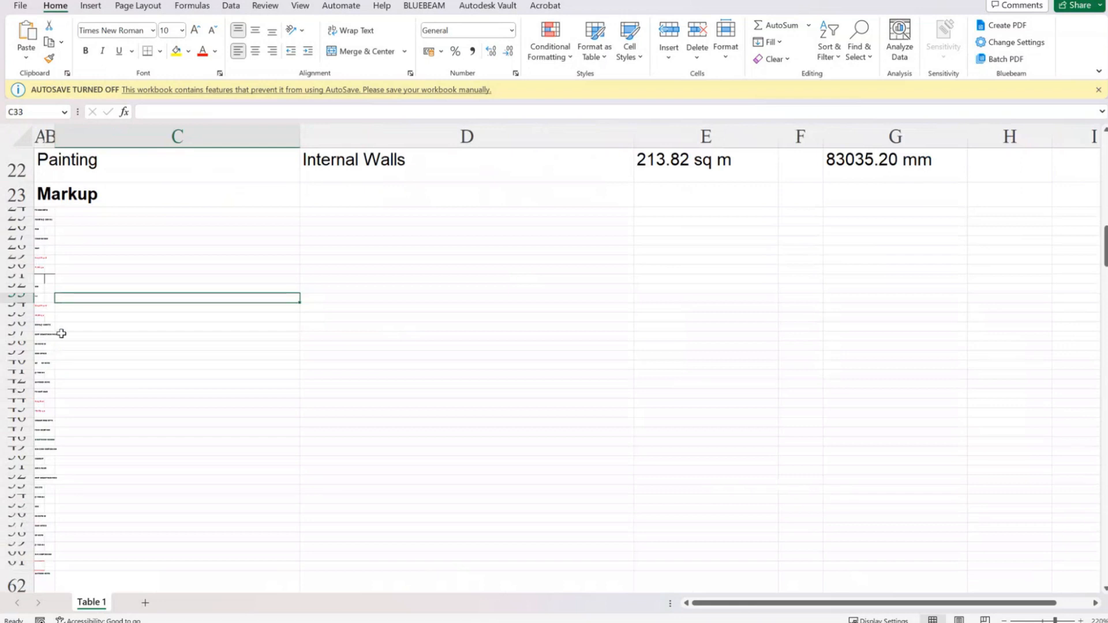
left_click(49, 136)
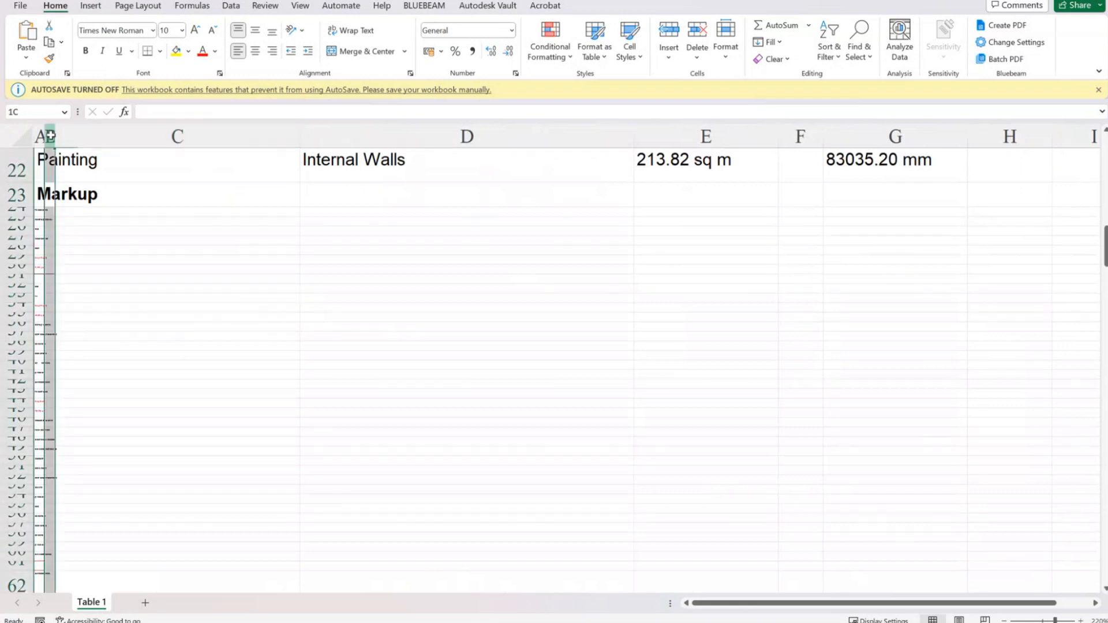
- Review the exported Subject, Label, Wall Area and Measurement columns against the Markup rows underneath
scroll(94, 231, "up", 5)
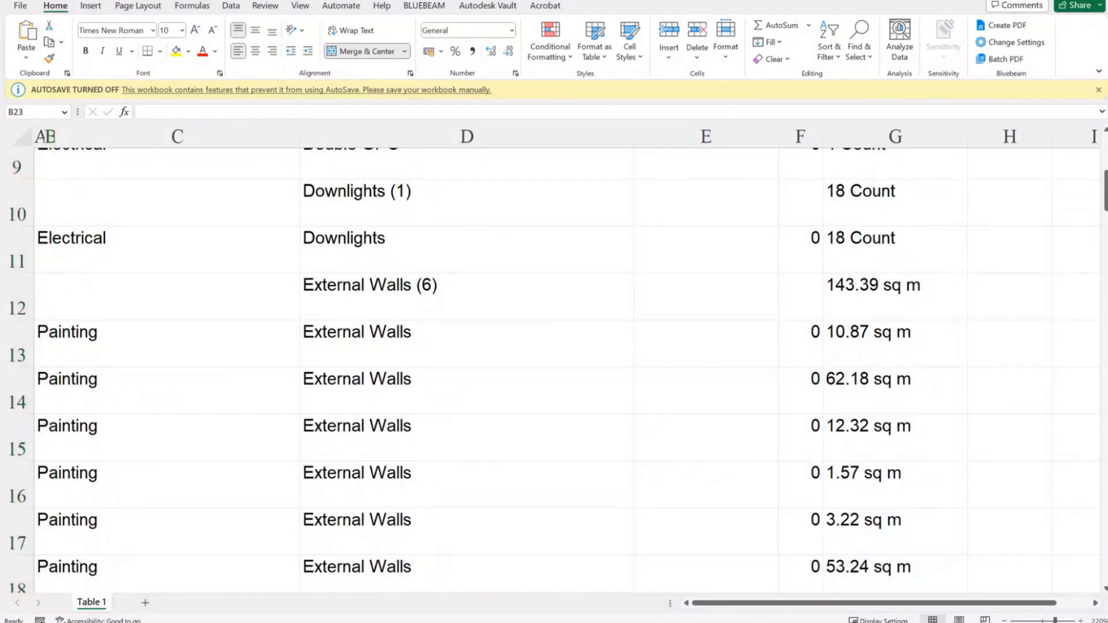
scroll(286, 403, "up", 8, "ctrl")
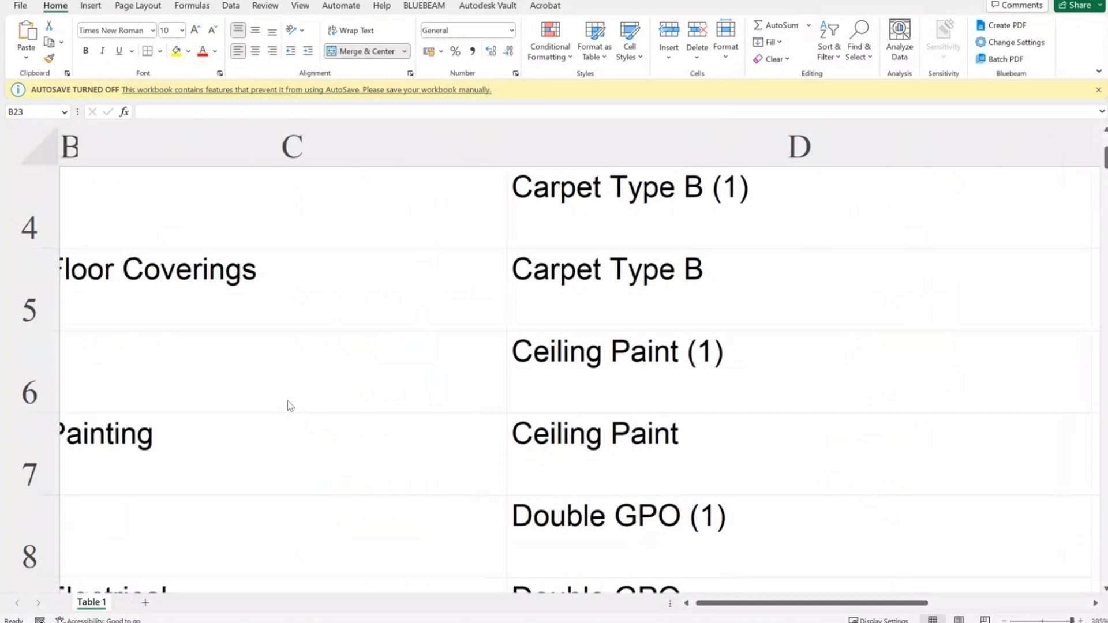
scroll(287, 400, "down", 10, "ctrl")
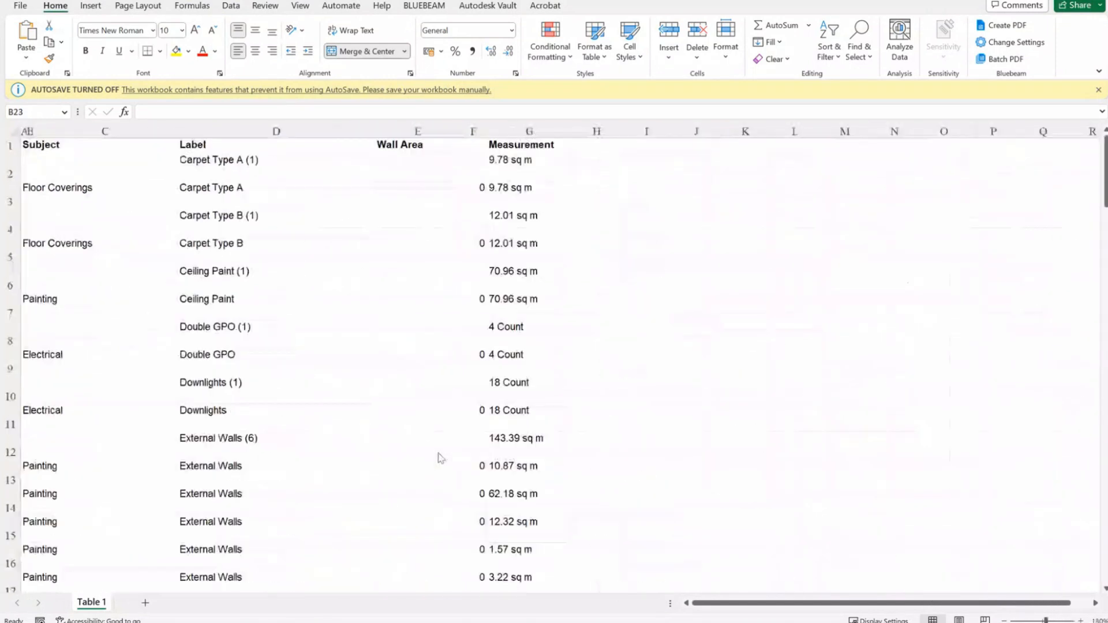
scroll(435, 453, "down", 1)
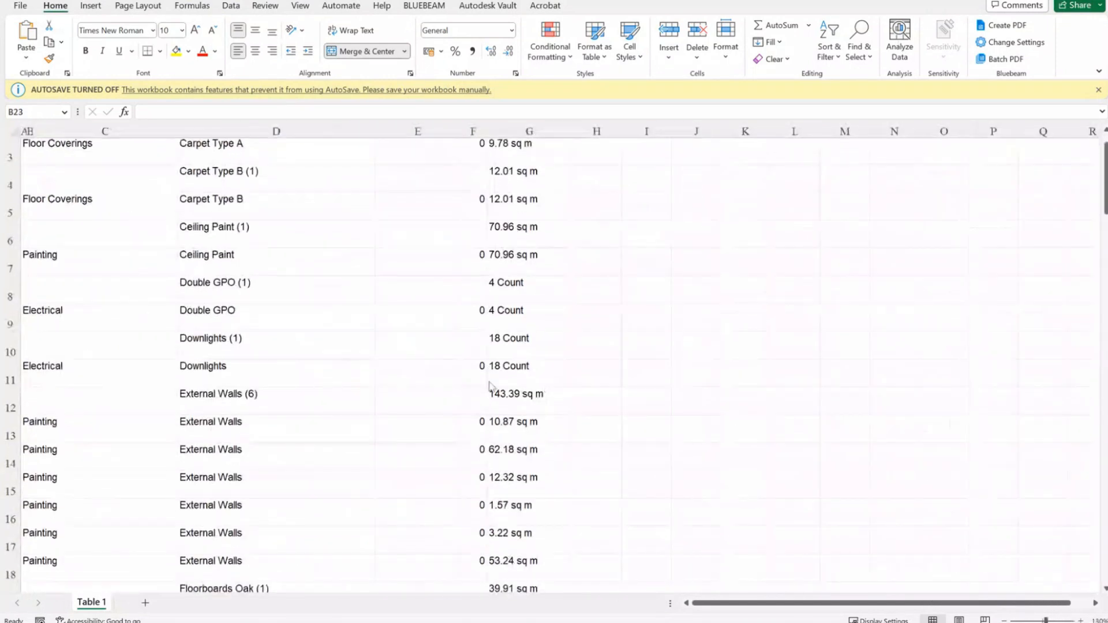
scroll(489, 385, "up", 1)
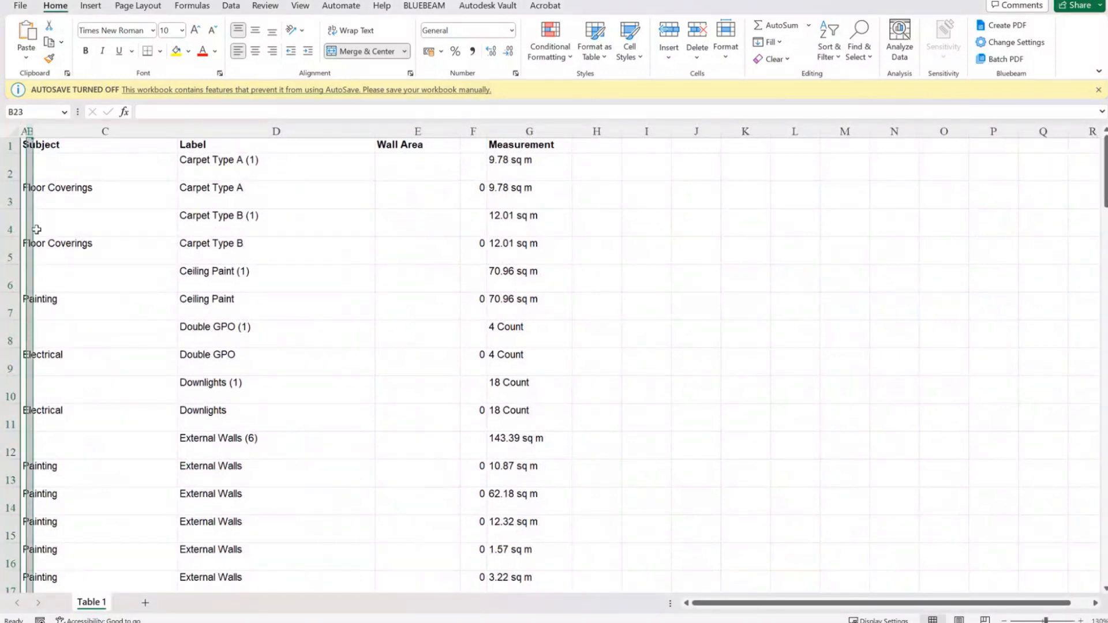
scroll(238, 292, "down", 4)
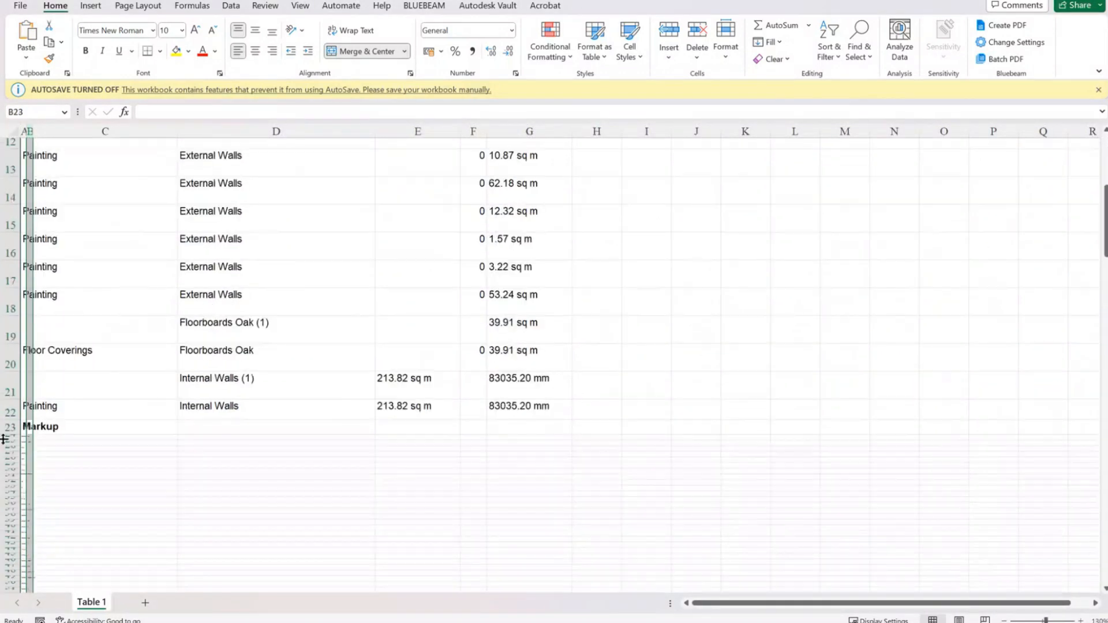
left_click(74, 426)
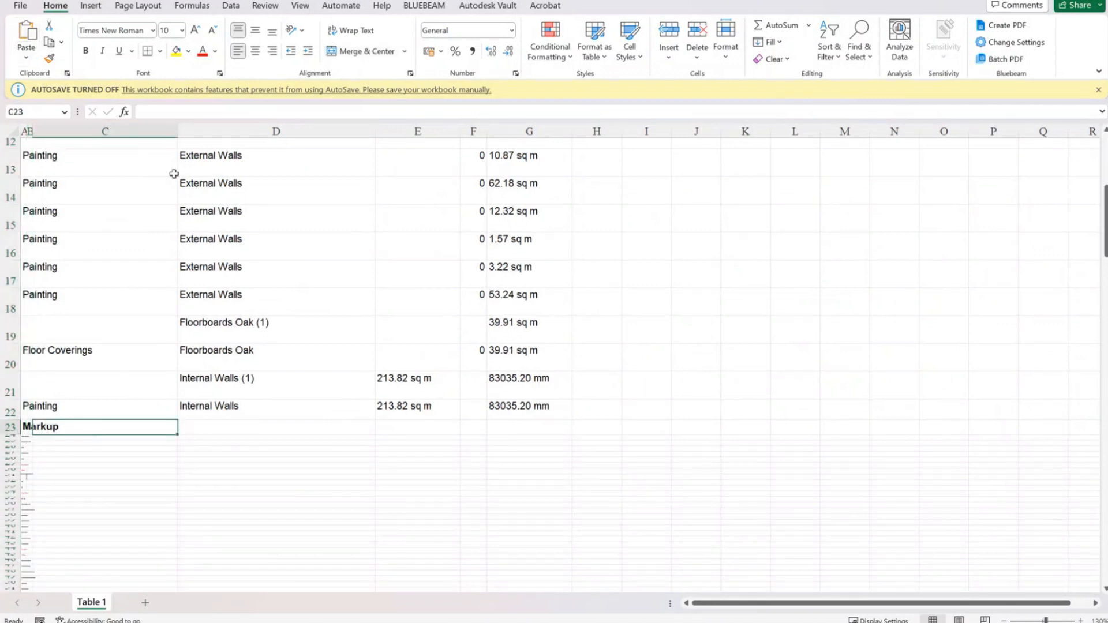
scroll(604, 396, "up", 4)
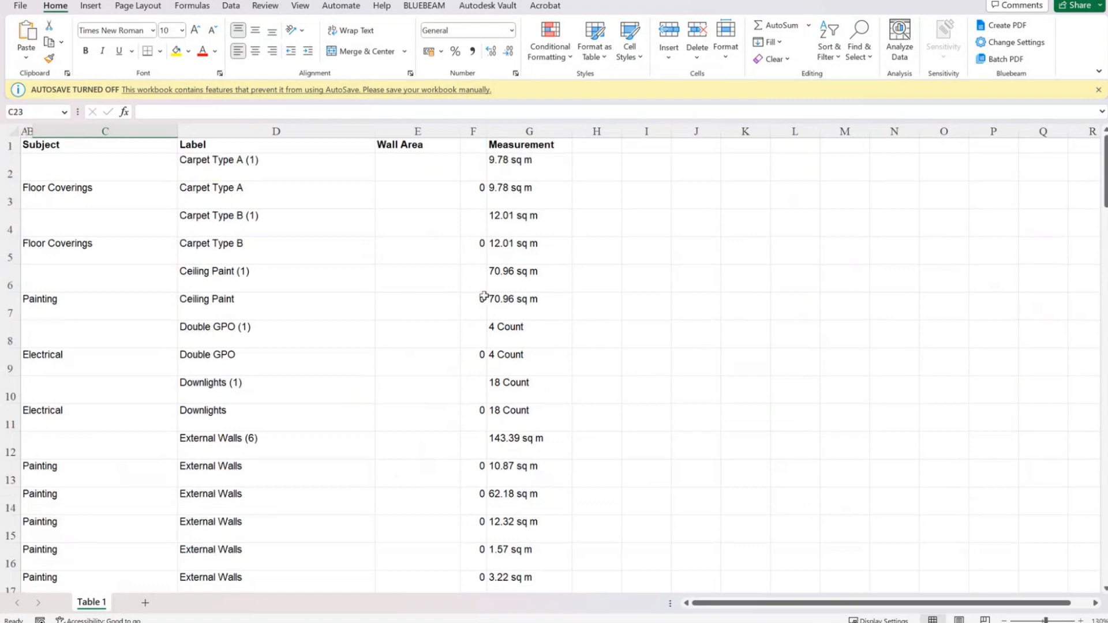
- Close the exported summary workbook and return to the cost estimate workbook
left_click_drag(721, 0, 722, 1)
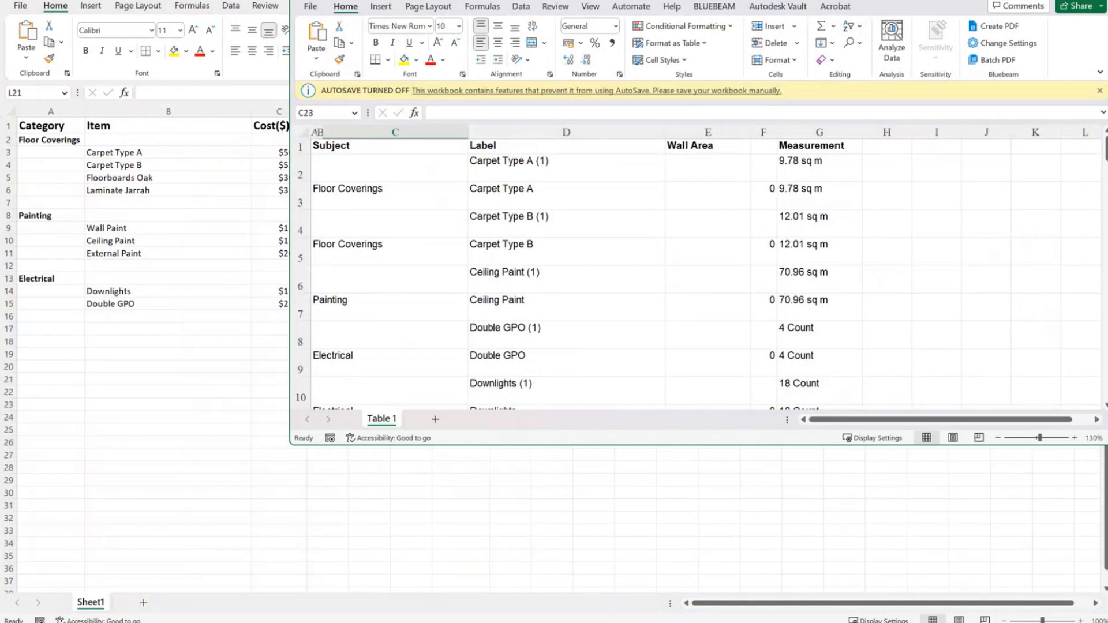
left_click(1095, 1)
left_click(580, 320)
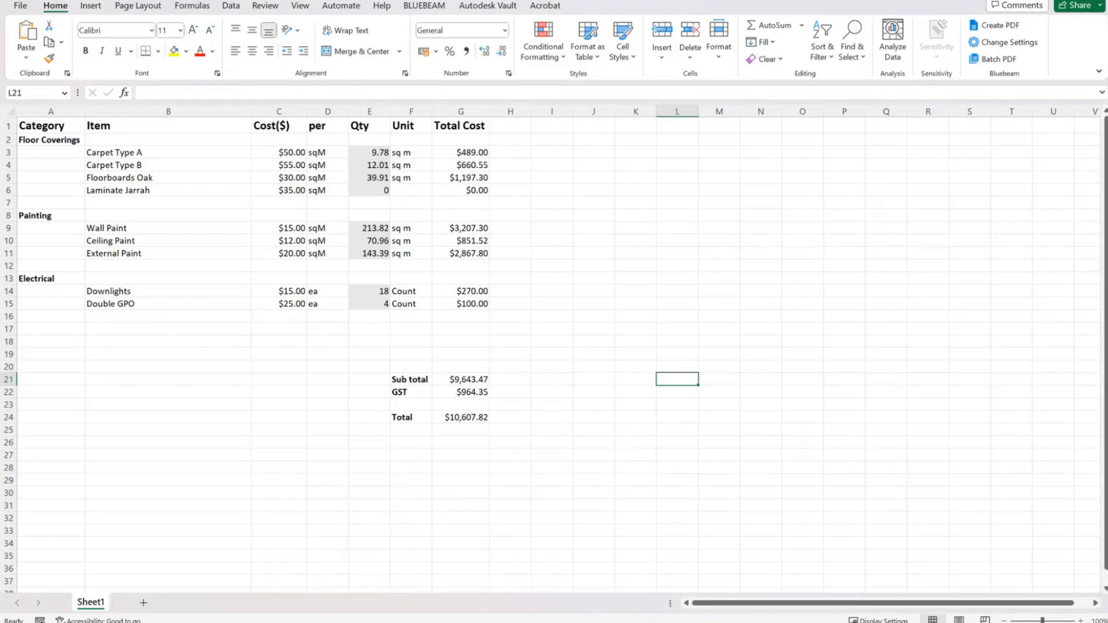
- Switch to Bluebeam Revu, bring up the Takeoffs Marked Up drawing and show its Markups List
mouse_move(450, 602)
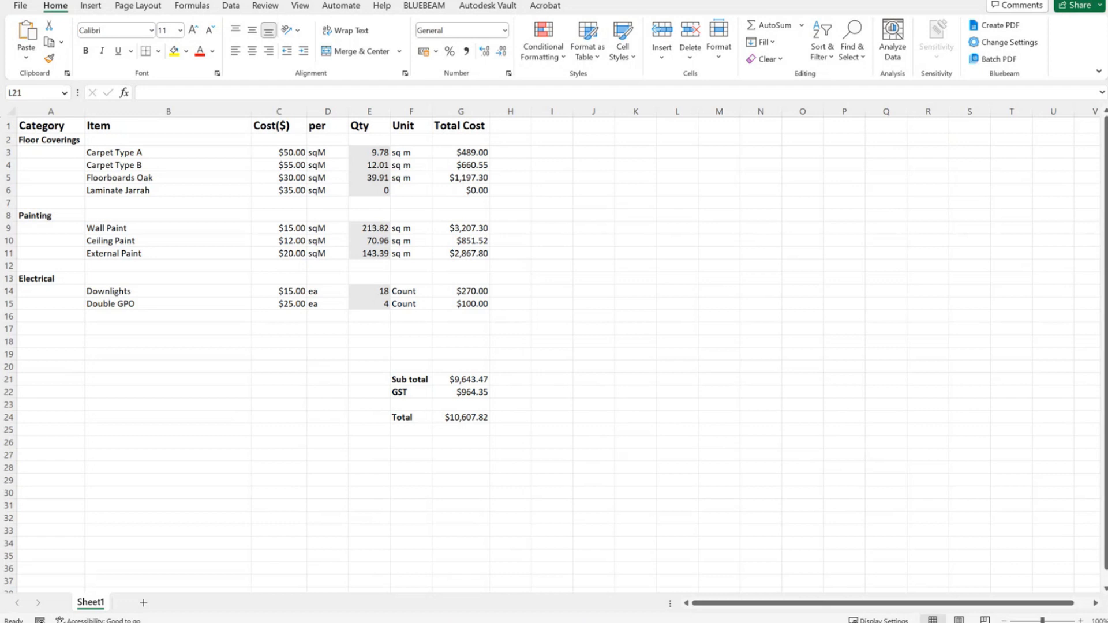
left_click(769, 4)
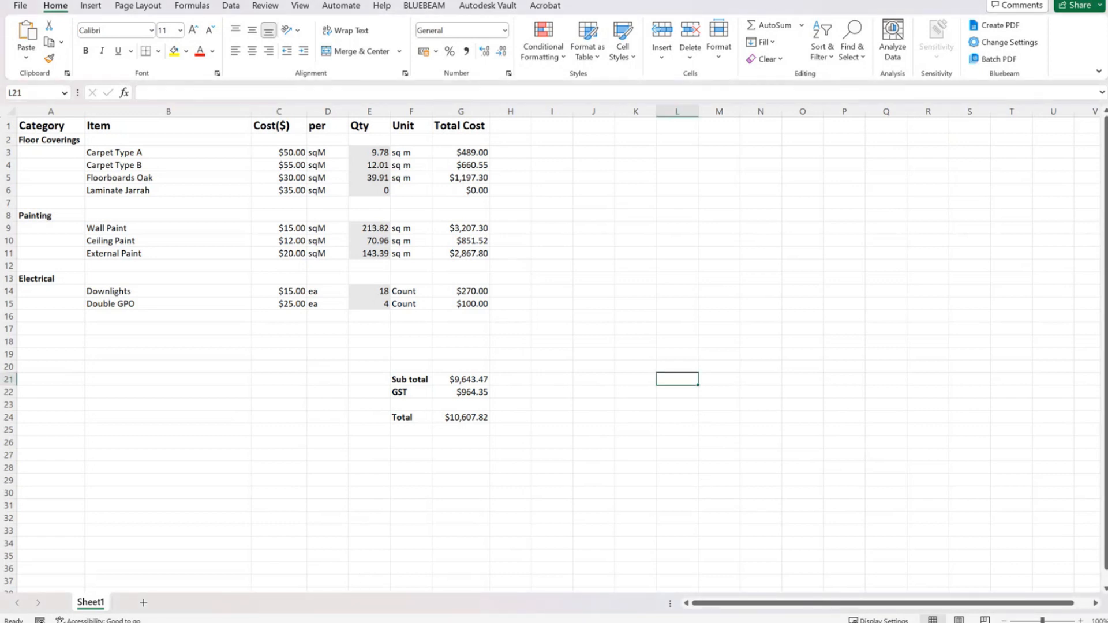
key("alt+Tab")
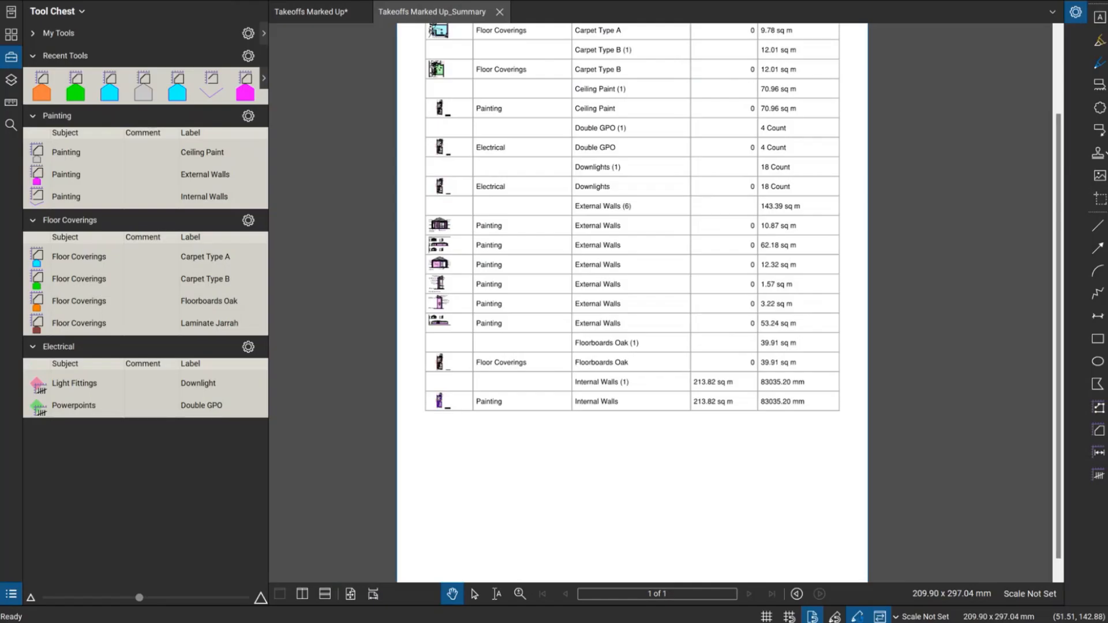
left_click(322, 11)
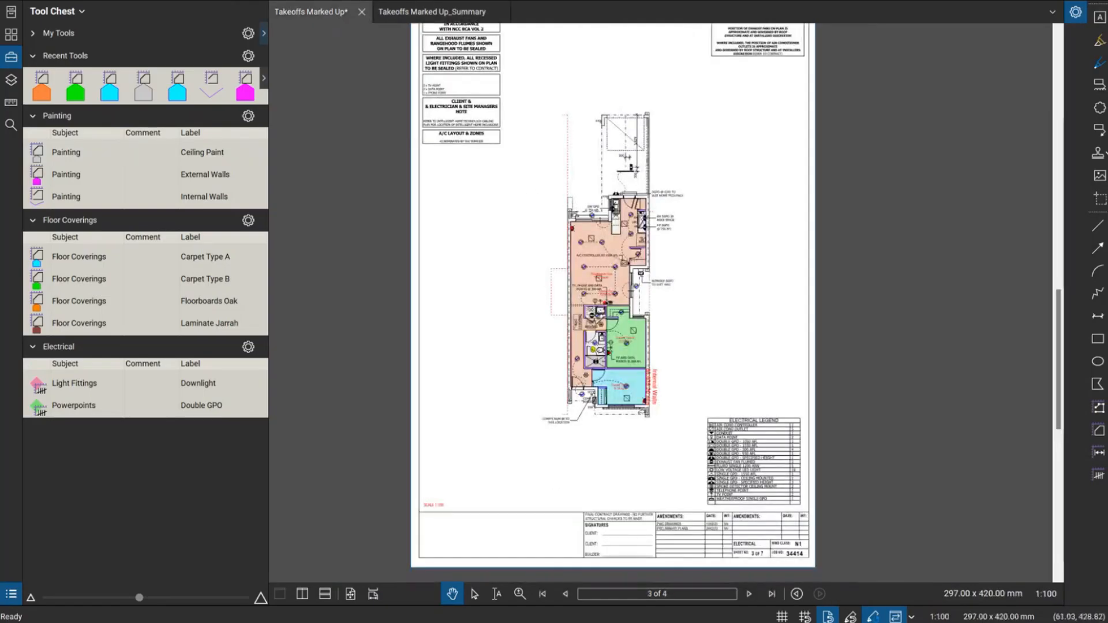
left_click(11, 594)
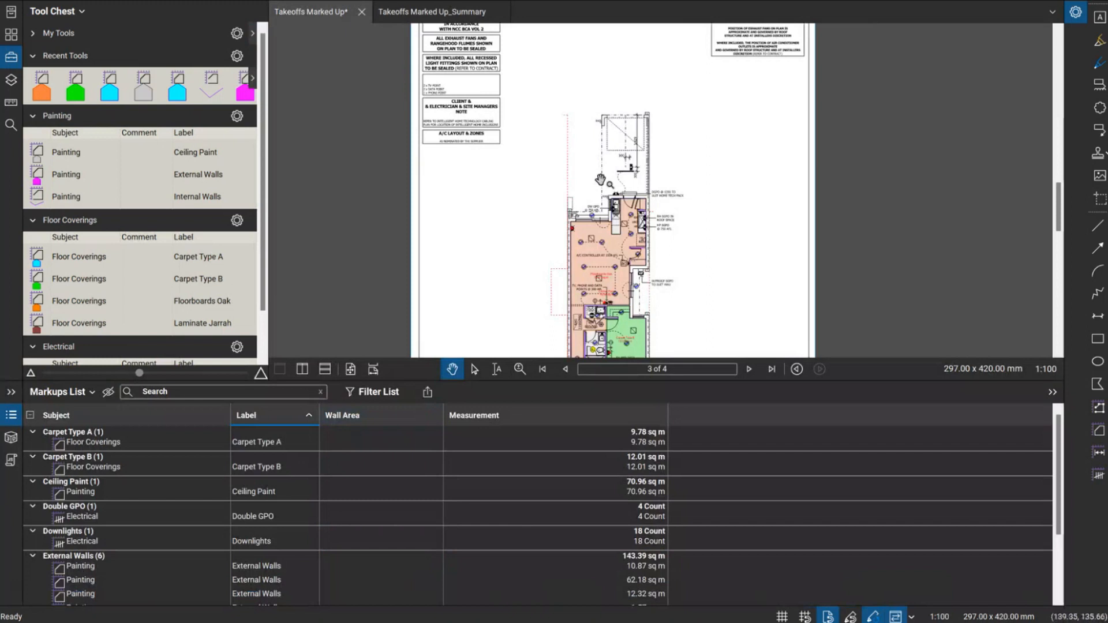
left_click(112, 444)
scroll(138, 560, "down", 3)
left_click(74, 595, "shift")
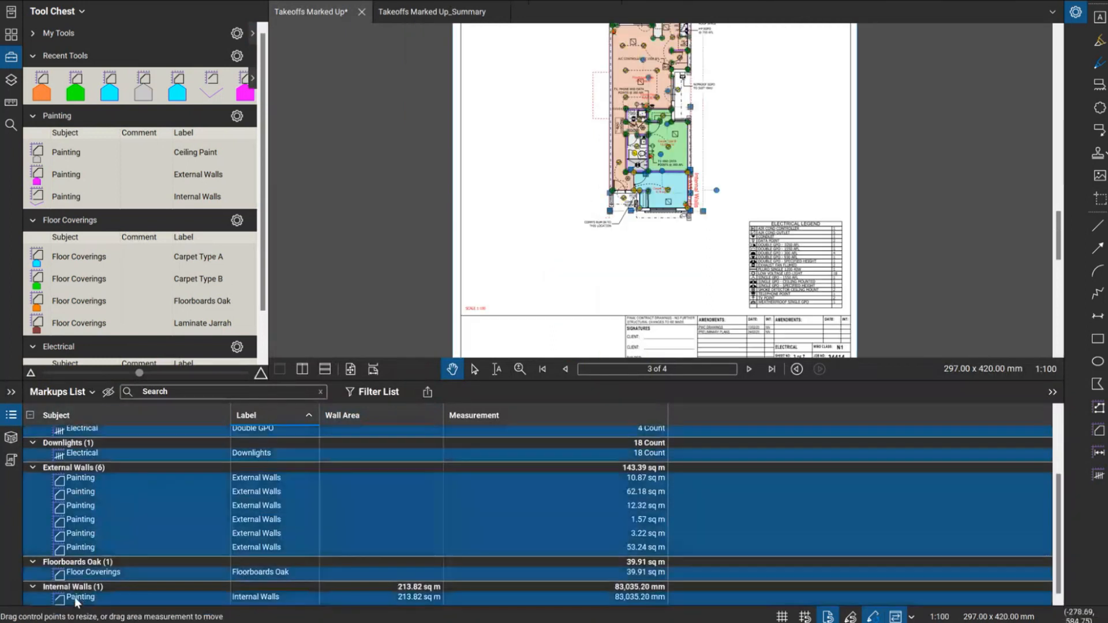
right_click(176, 590)
left_click(560, 278)
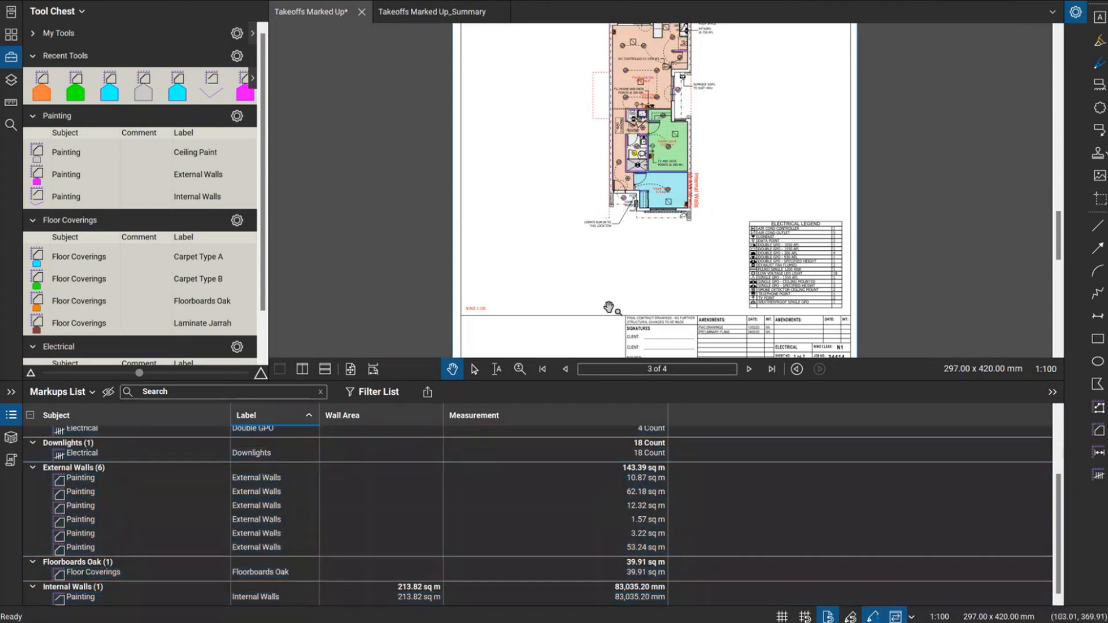
- Create a legend from all the takeoff markups on the page 3 floor plan, place it left of the plan and view it closely
scroll(638, 323, "down", 3)
key("shift+o")
mouse_move(716, 301)
left_mouse_down()
mouse_move(612, 81)
mouse_move(597, 76)
left_mouse_up()
right_click(656, 195)
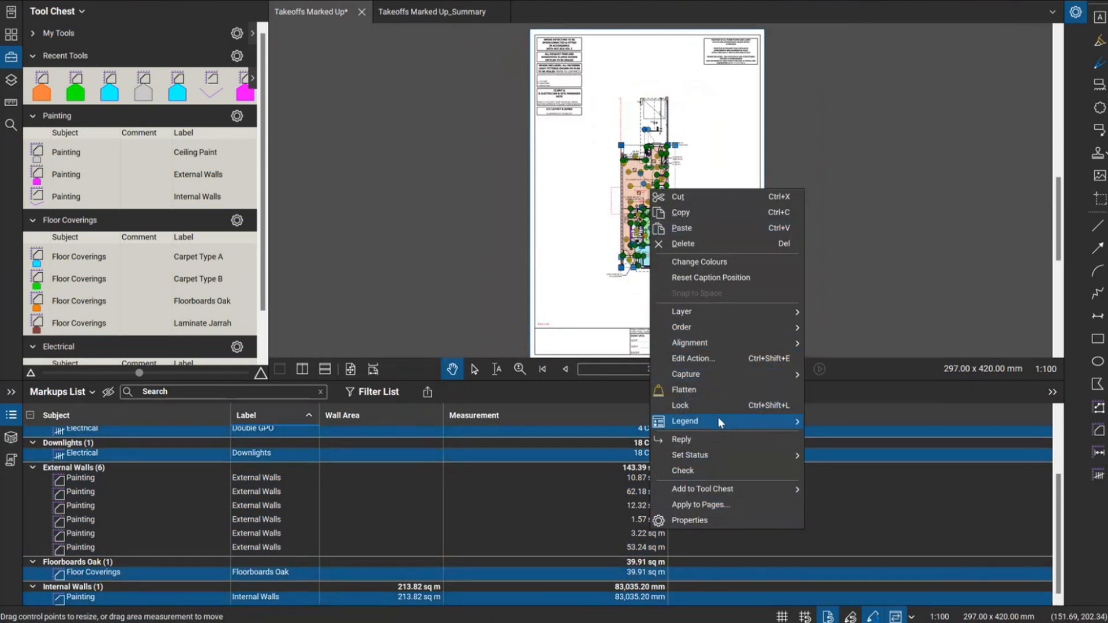
mouse_move(715, 422)
left_click(826, 432)
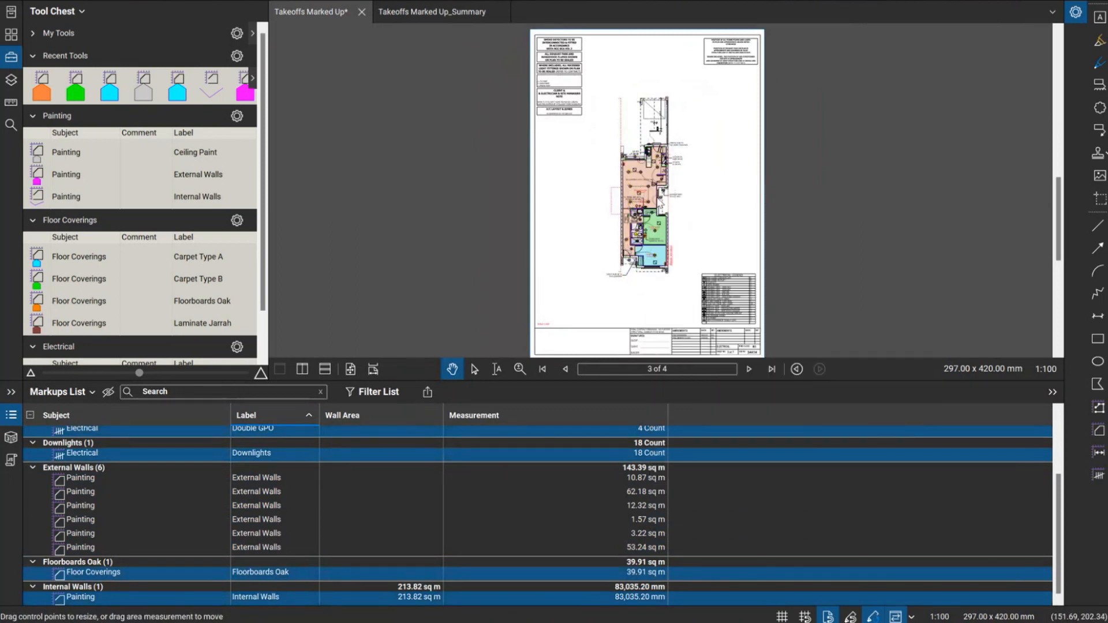
left_click(578, 208)
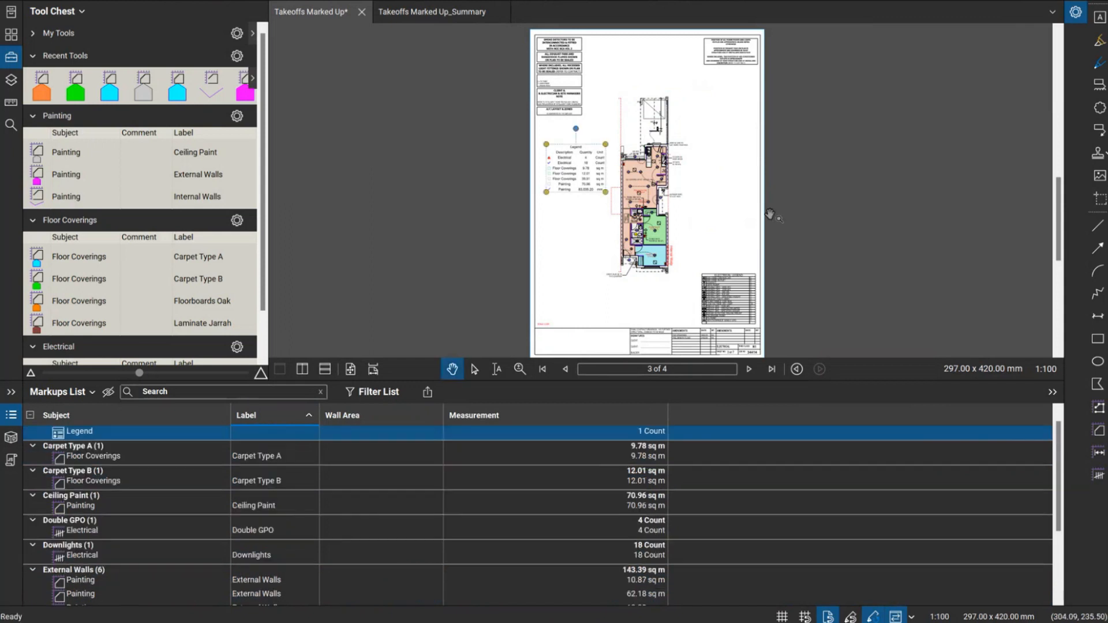
scroll(507, 161, "up", 3)
left_click(654, 167)
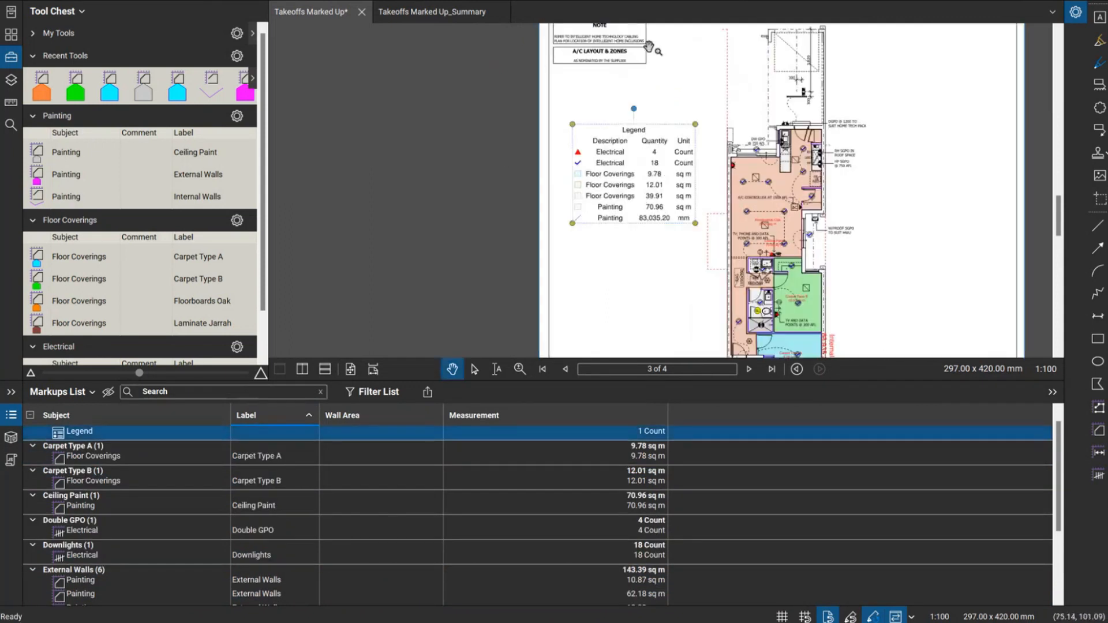
- Change the title of the page 3 legend to "Takeoffs" in its properties
left_click(1075, 12)
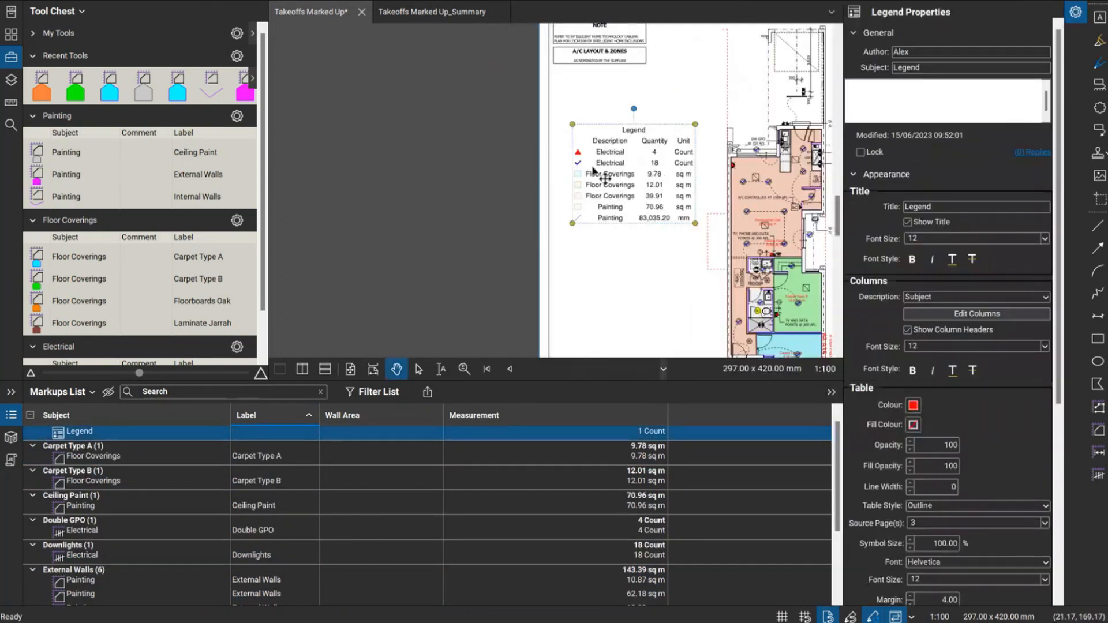
left_click(936, 206)
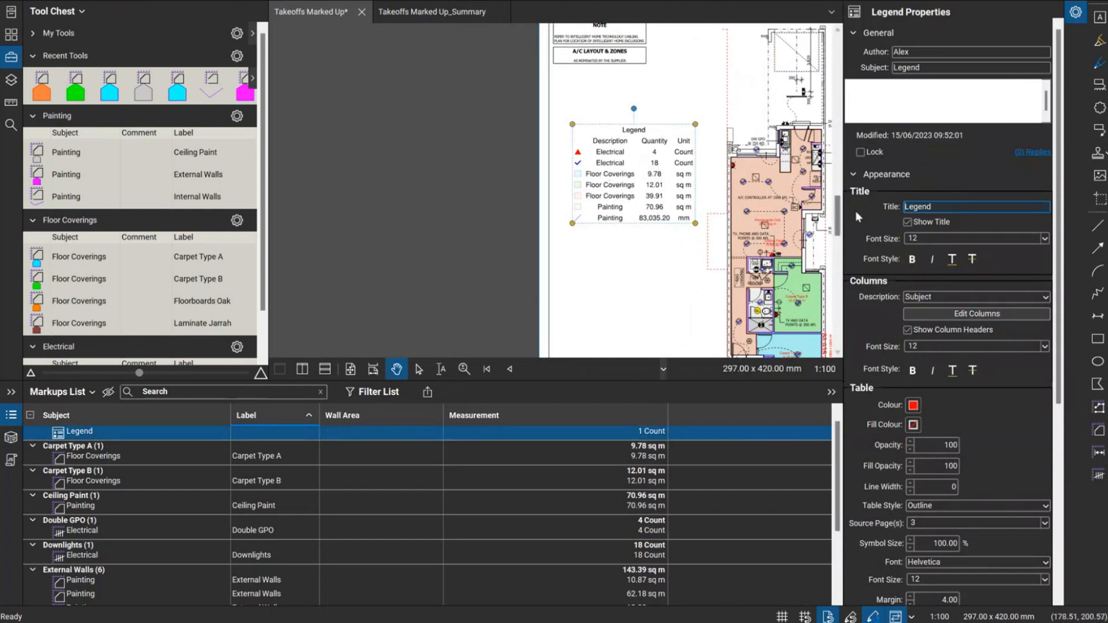
double_click(938, 207)
type("Takeoffs")
- Open the legend's column settings and include the Label column
left_click(971, 313)
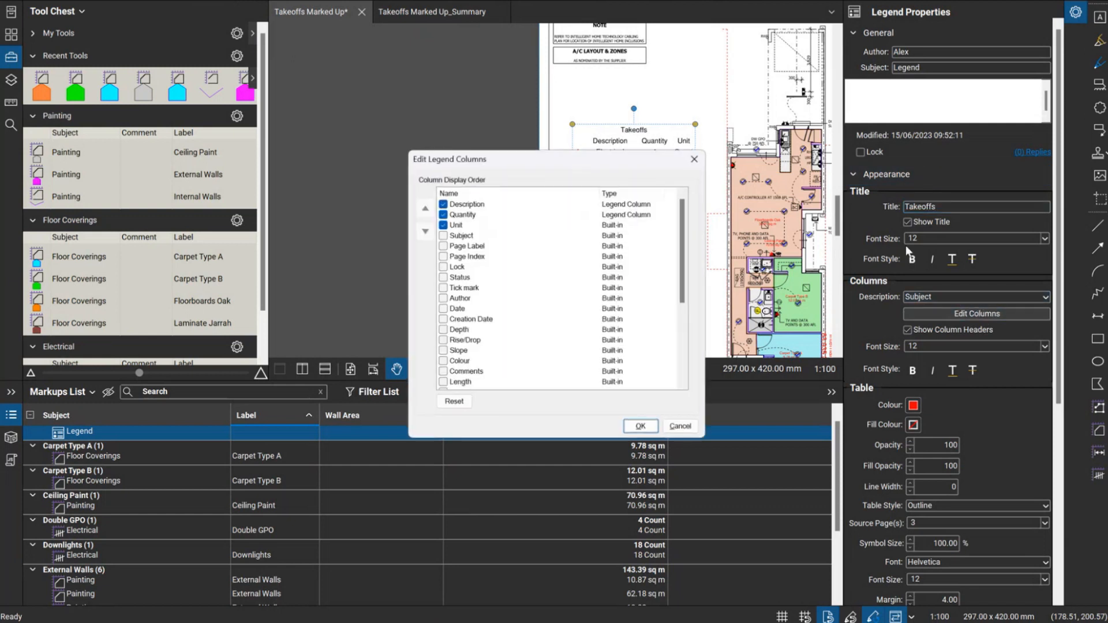
left_click_drag(589, 160, 442, 71)
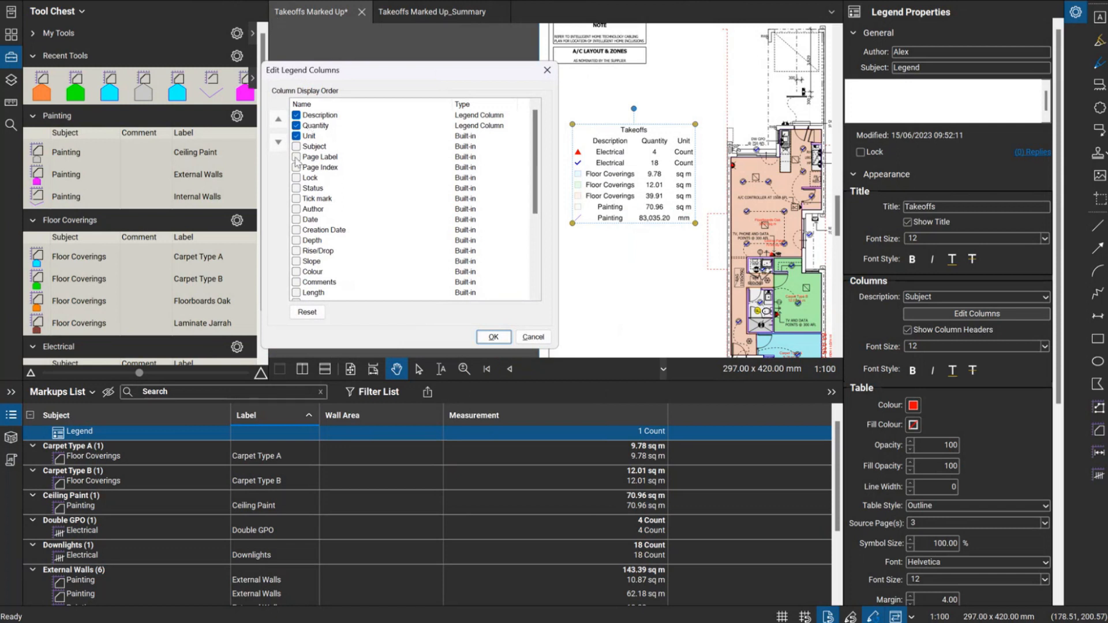
scroll(299, 245, "down", 1)
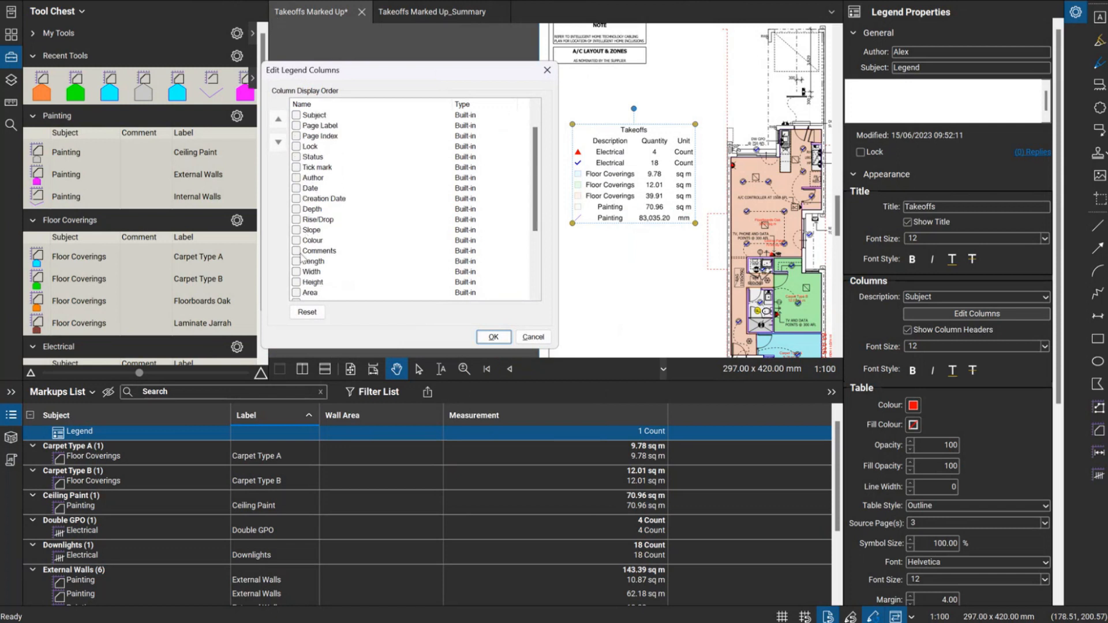
scroll(301, 259, "down", 2)
left_click(296, 282)
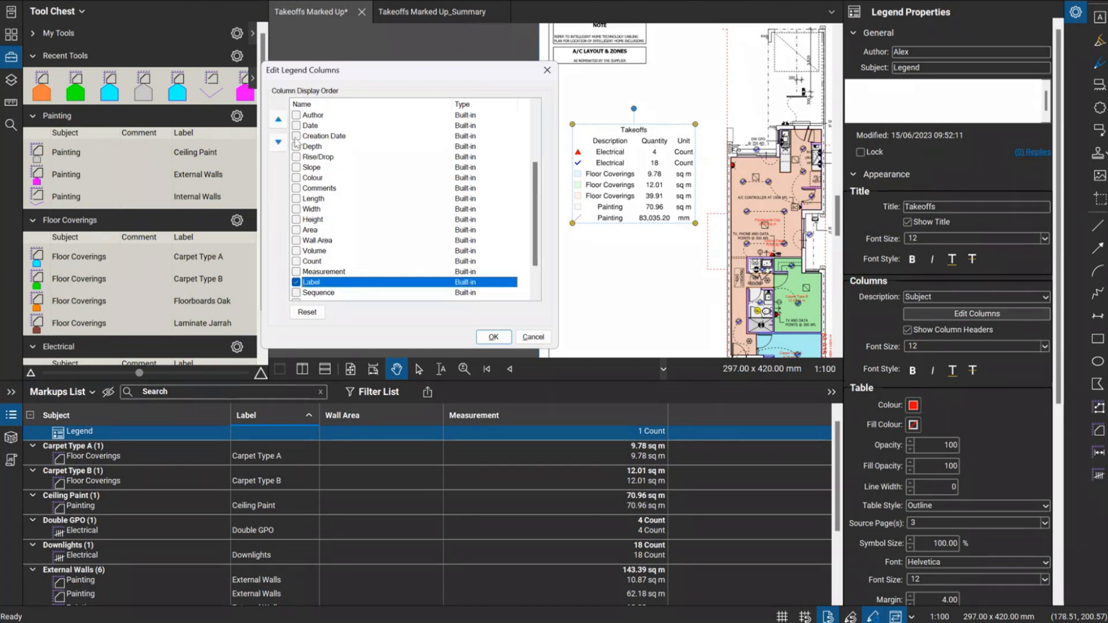
- Order the Label column between Description and Quantity, apply it, and move the widened legend clear of the floor plan
left_click(278, 121)
left_click(278, 121)
left_click(278, 122)
left_click(278, 121)
left_click(278, 121)
left_click(278, 121)
left_click(277, 121)
left_click(278, 122)
left_click(278, 121)
left_click(277, 121)
left_click(278, 120)
left_click(277, 120)
left_click(277, 120)
left_click(278, 120)
left_click(277, 120)
left_click(278, 120)
left_click(277, 120)
left_click(278, 120)
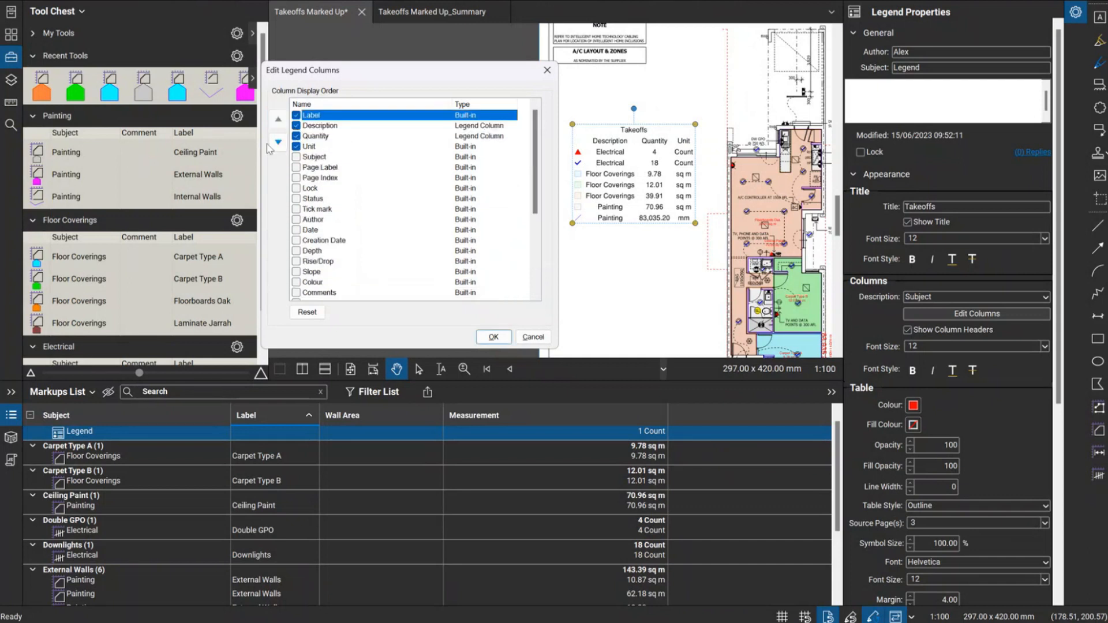
left_click(274, 146)
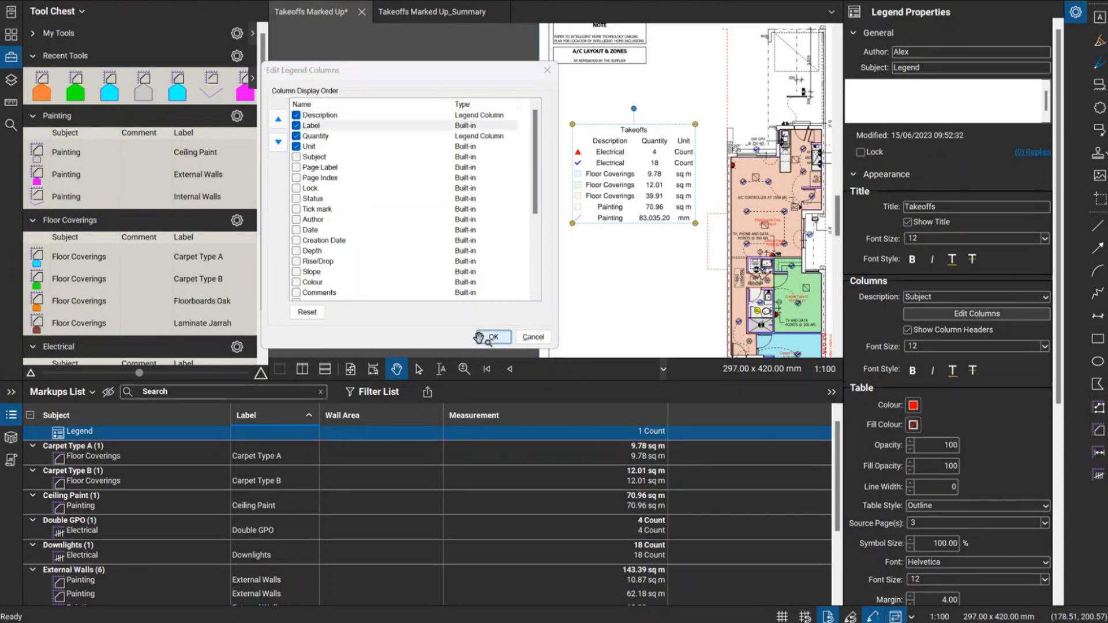
left_click(488, 337)
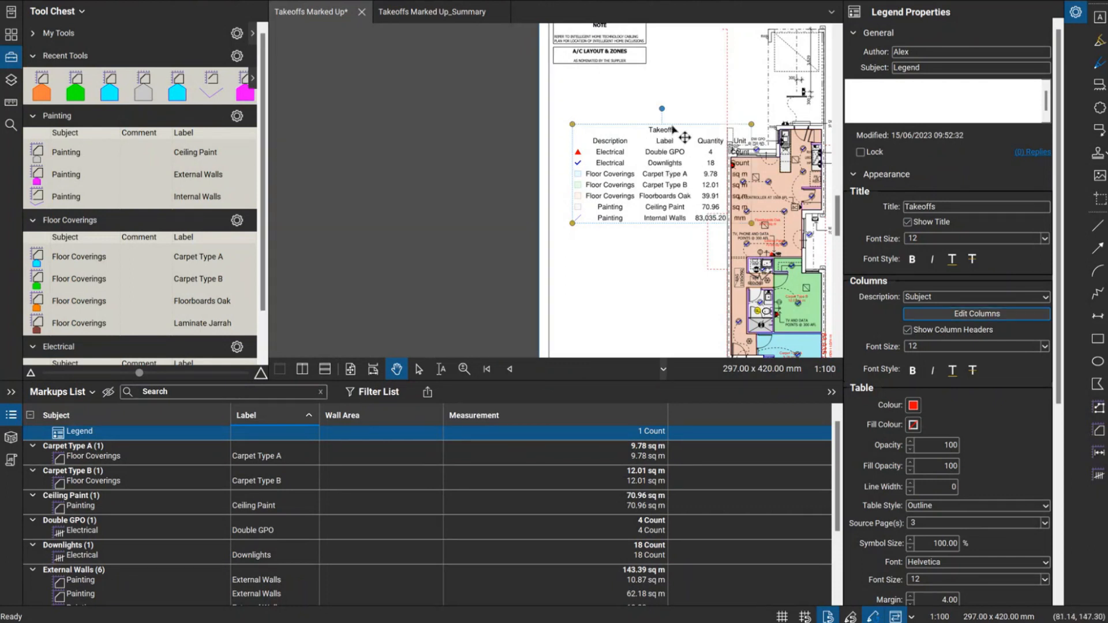
left_click_drag(673, 174, 648, 123)
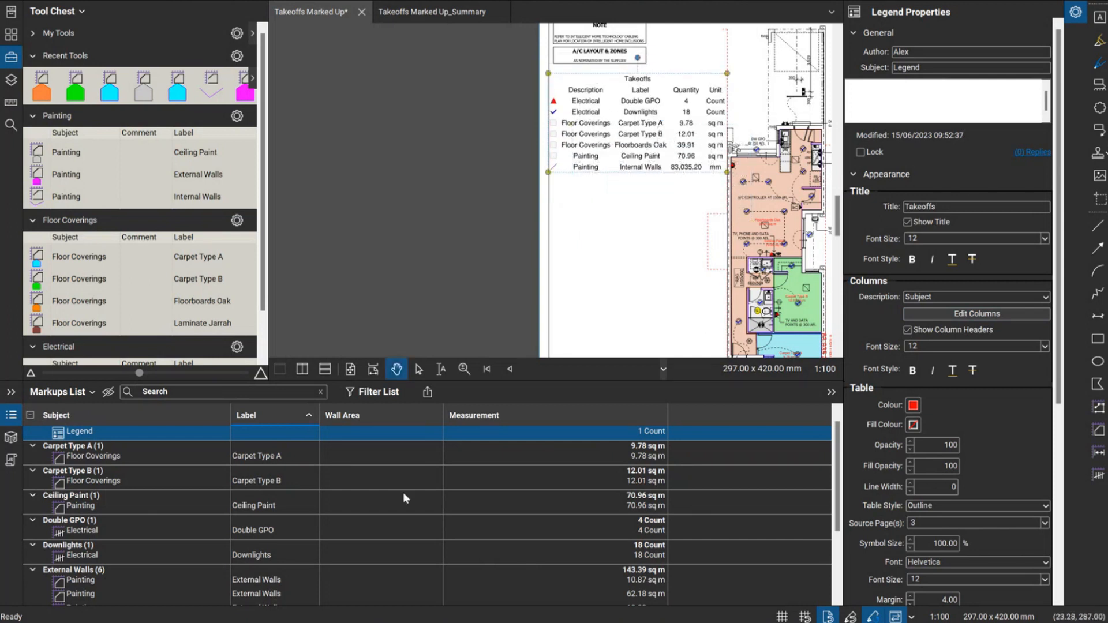
- Set the legend's Description source to Label and deselect the legend
left_click(989, 296)
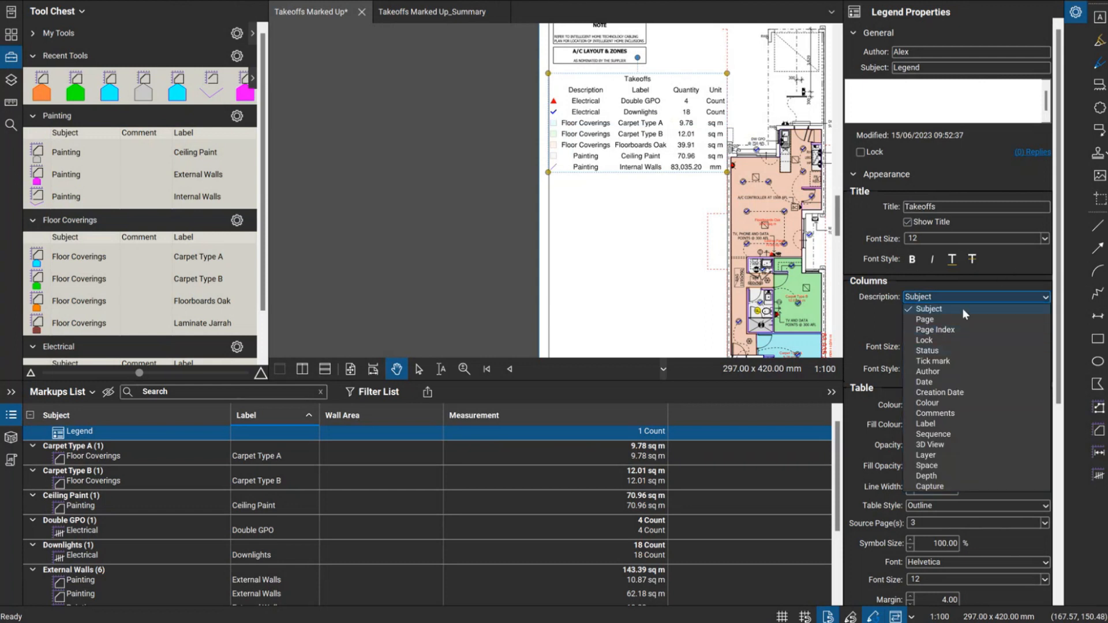
left_click(950, 425)
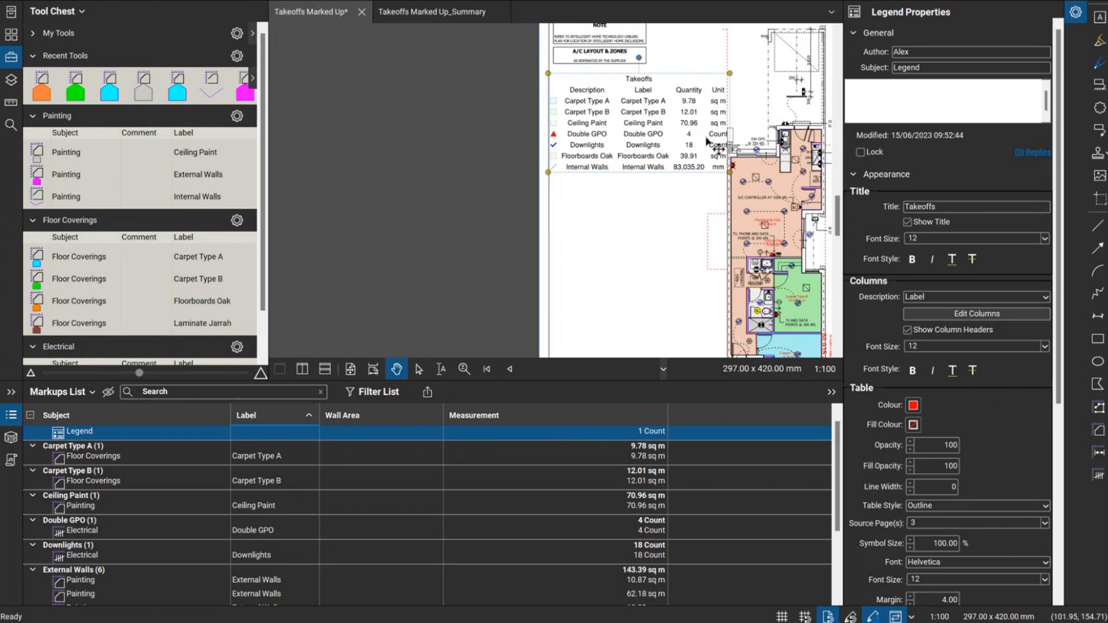
left_click(701, 180)
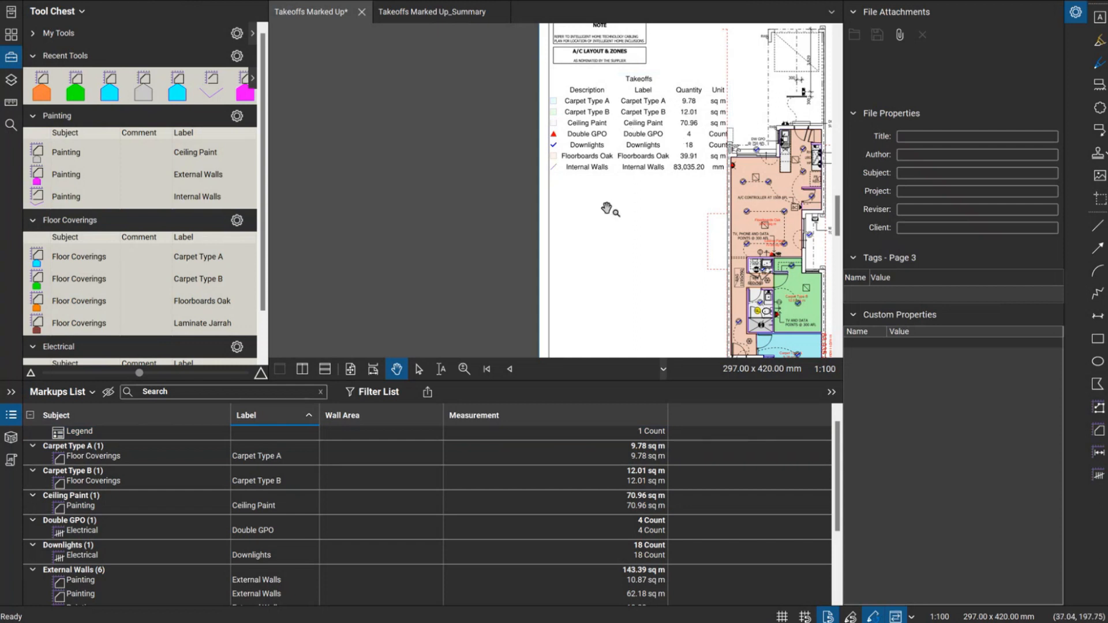
- Shrink the legend, place it beside the floor plan below the A/C Layout & Zones note, and show more of the sheet
left_click_drag(657, 152, 659, 148)
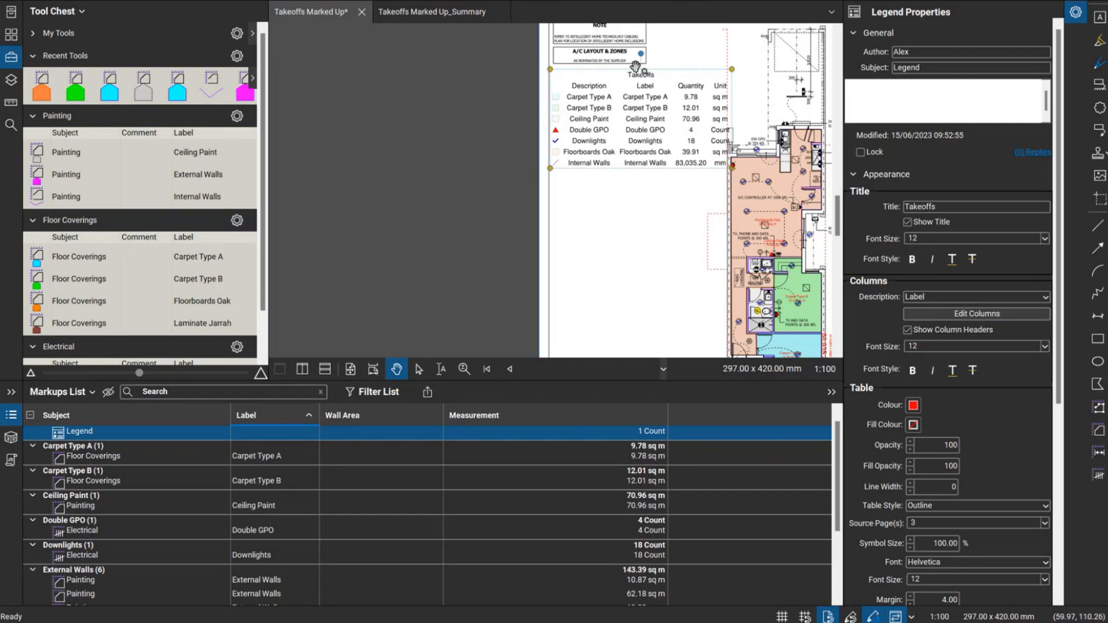
left_click_drag(670, 227, 591, 209)
left_click(617, 75)
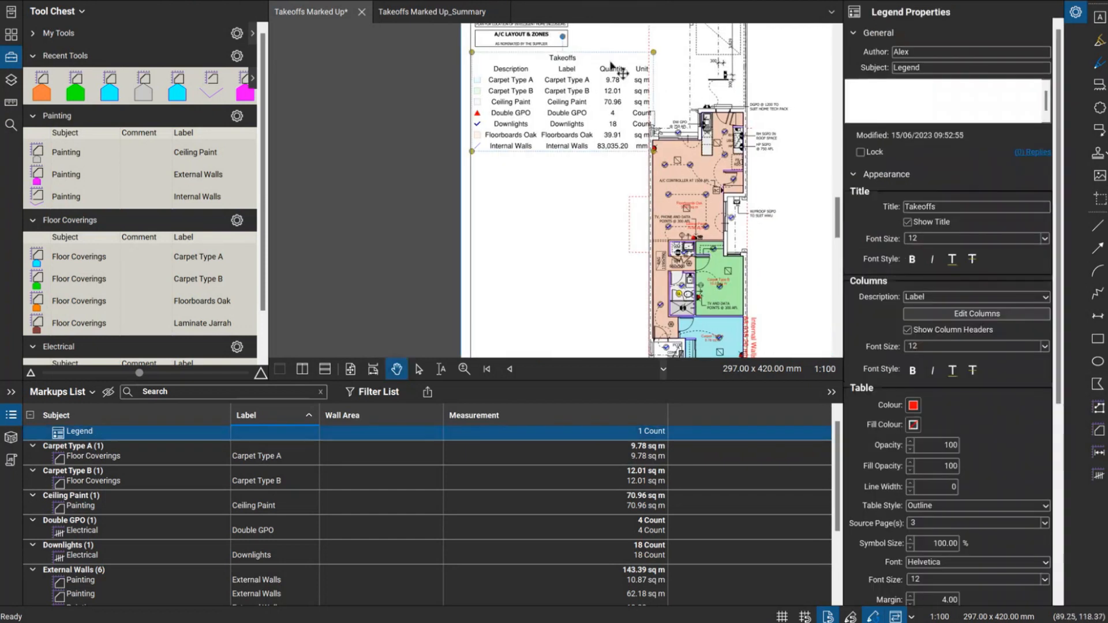
left_click_drag(654, 47, 595, 82)
left_click(569, 94)
left_click_drag(549, 126, 560, 141)
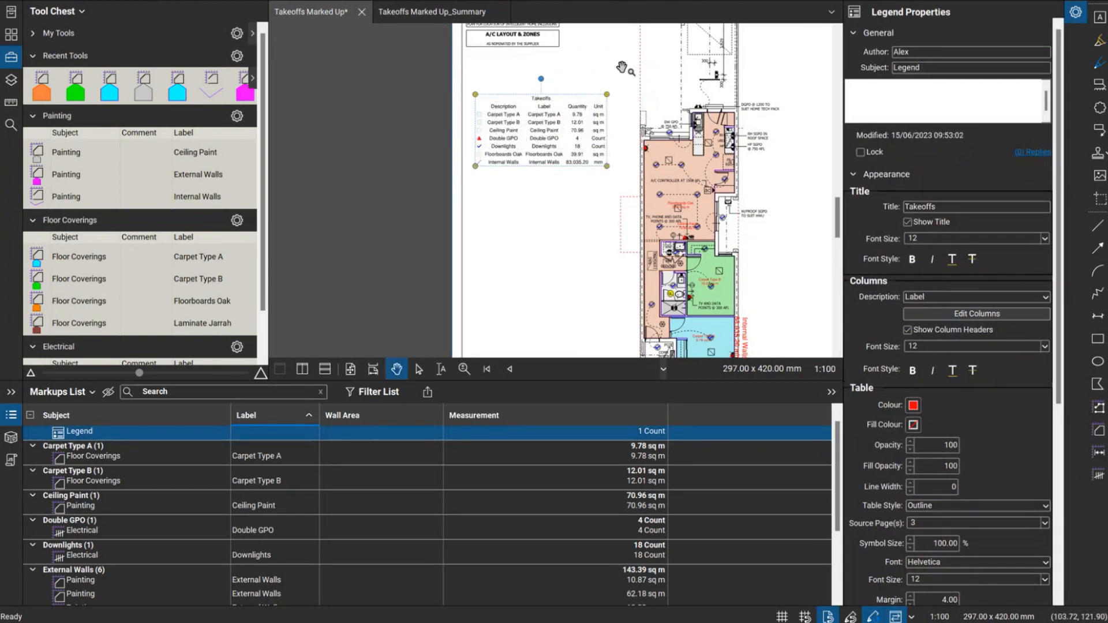
left_click_drag(538, 379, 538, 420)
scroll(532, 220, "down", 2)
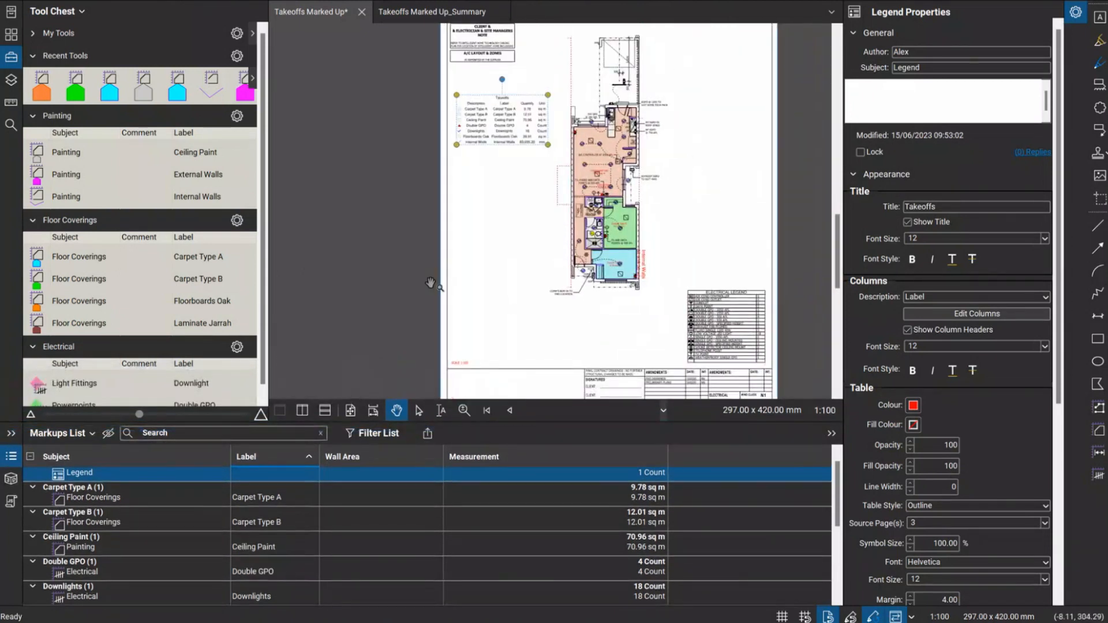
left_click(492, 226)
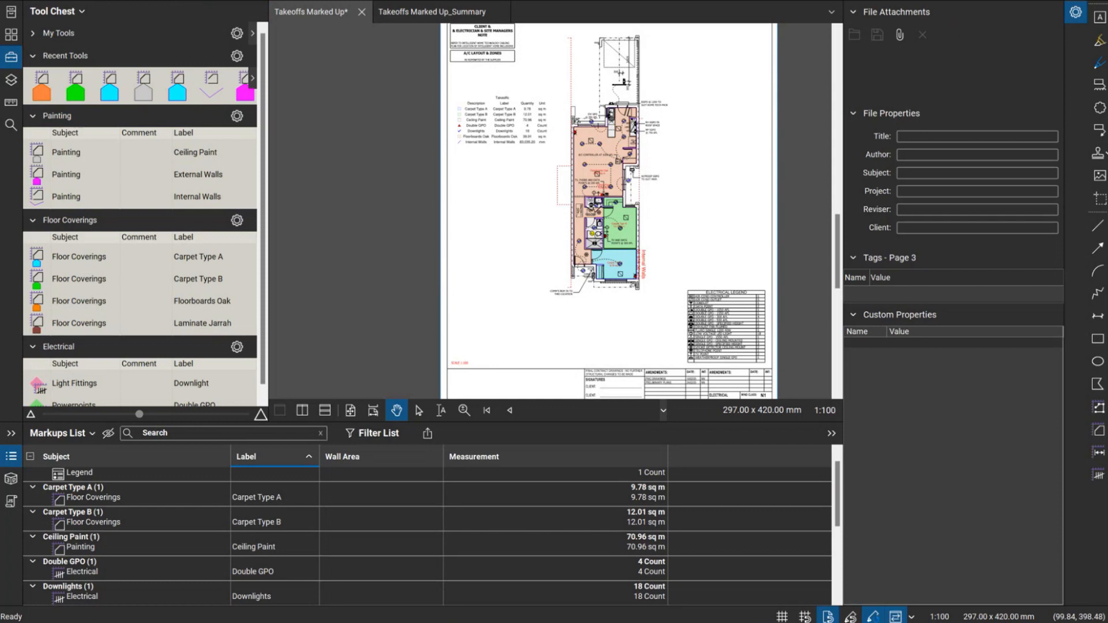
- Switch to the PowerPoint presentation and point out the presenter's contact details on the "Questions?" slide
key("alt+Tab")
left_click(427, 491)
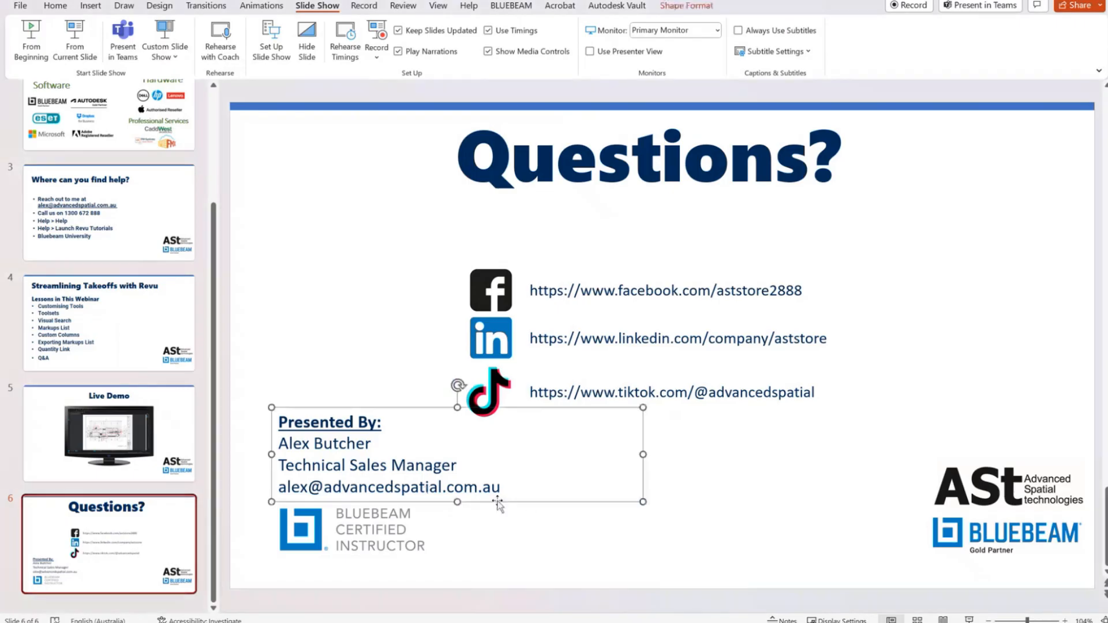
left_click(495, 488)
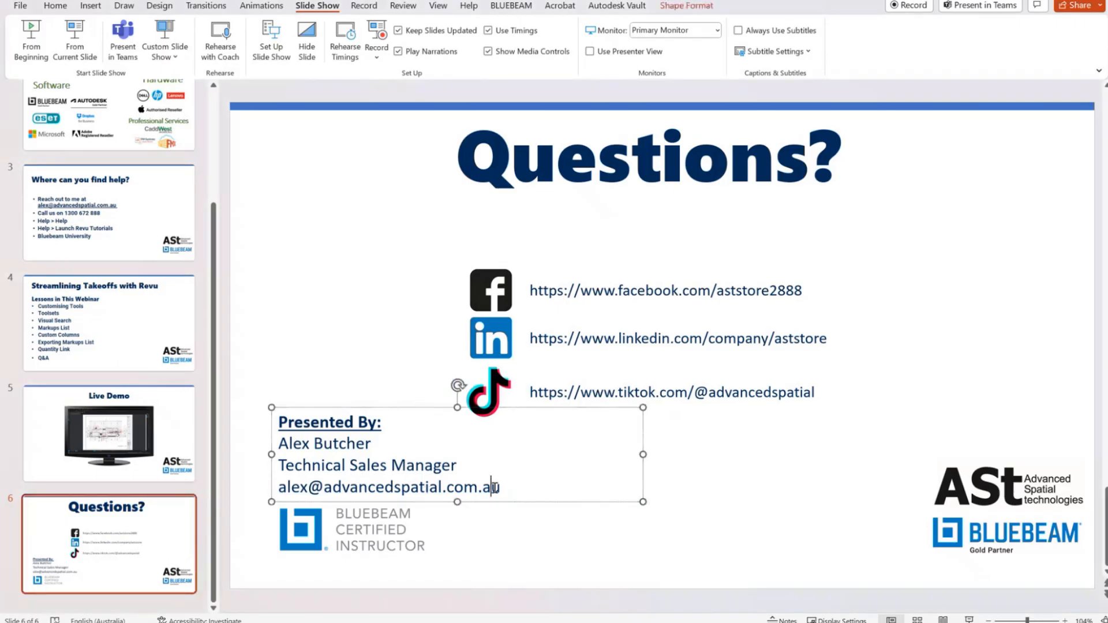
left_click(622, 538)
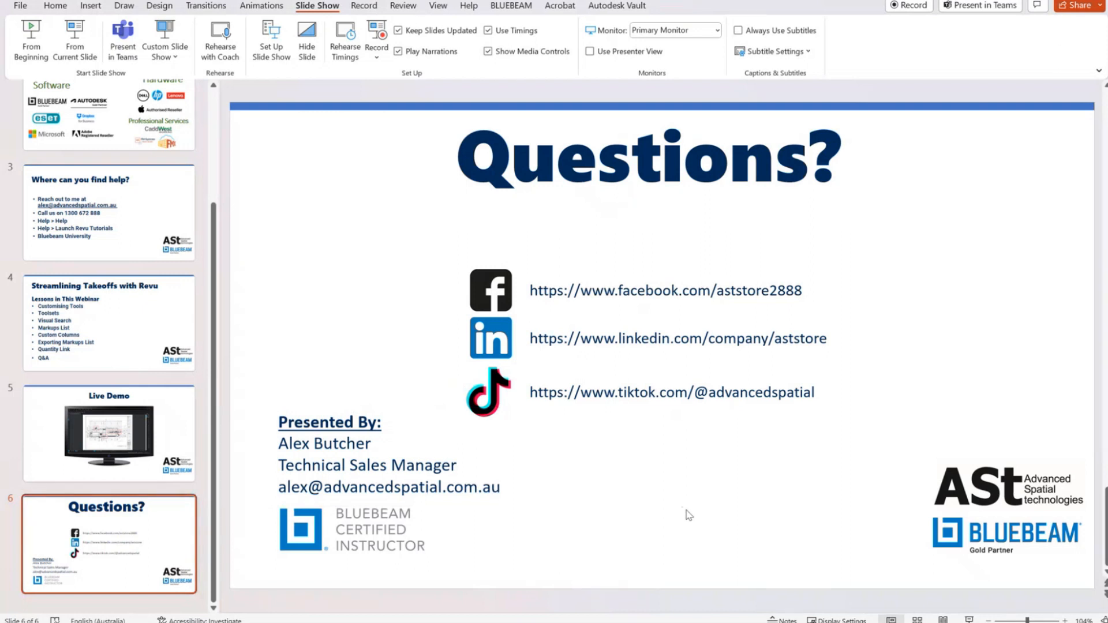